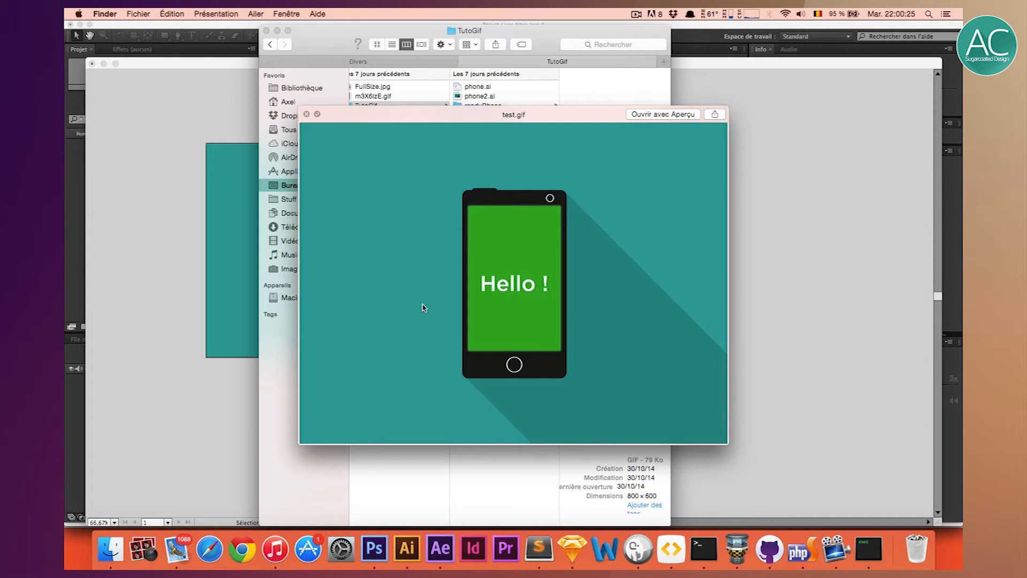
Switch from the test.gif preview to Illustrator and create a new 800 × 600 px RGB document at 72 ppi.
key("space")
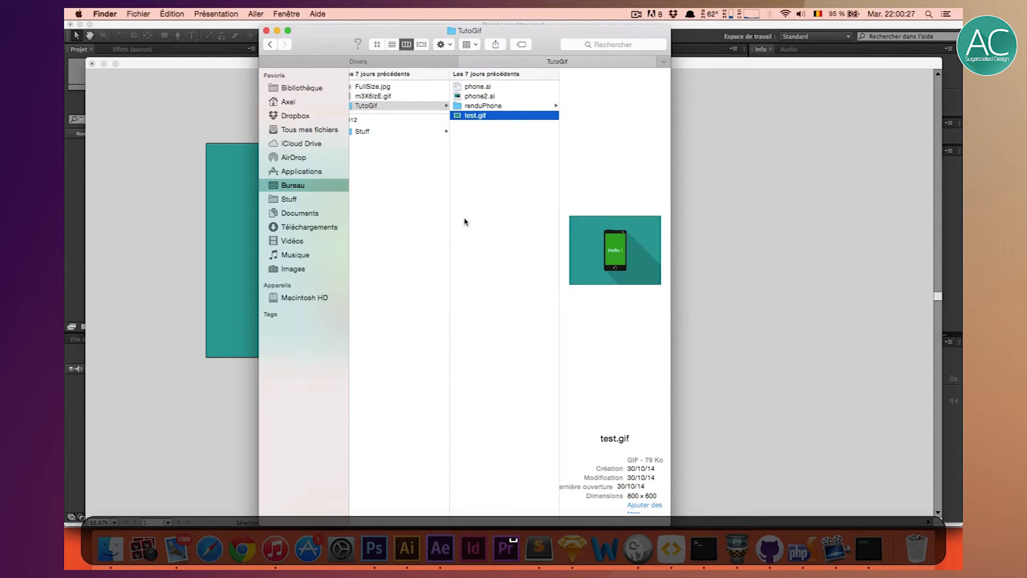
left_click(174, 183)
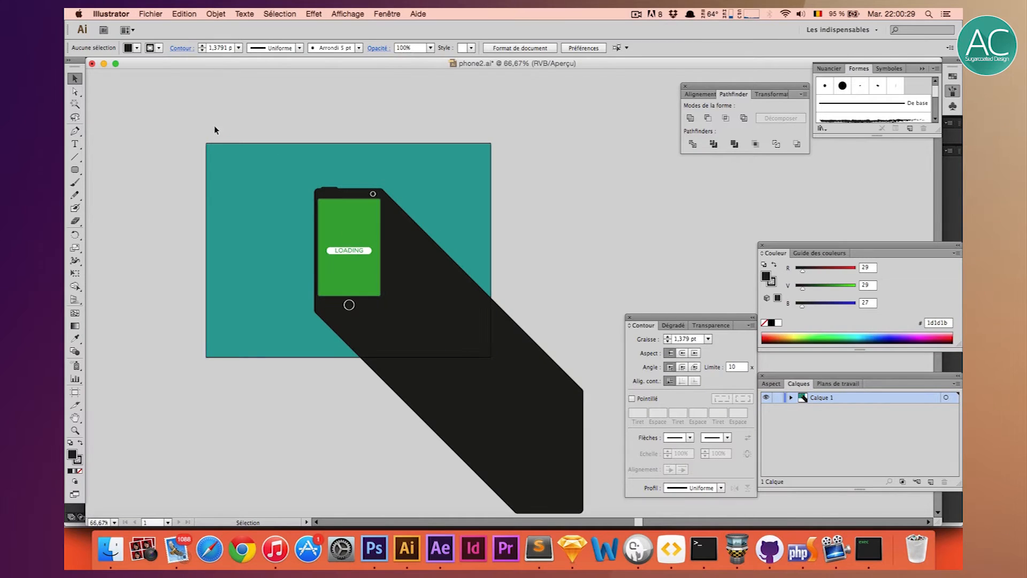
left_click(151, 14)
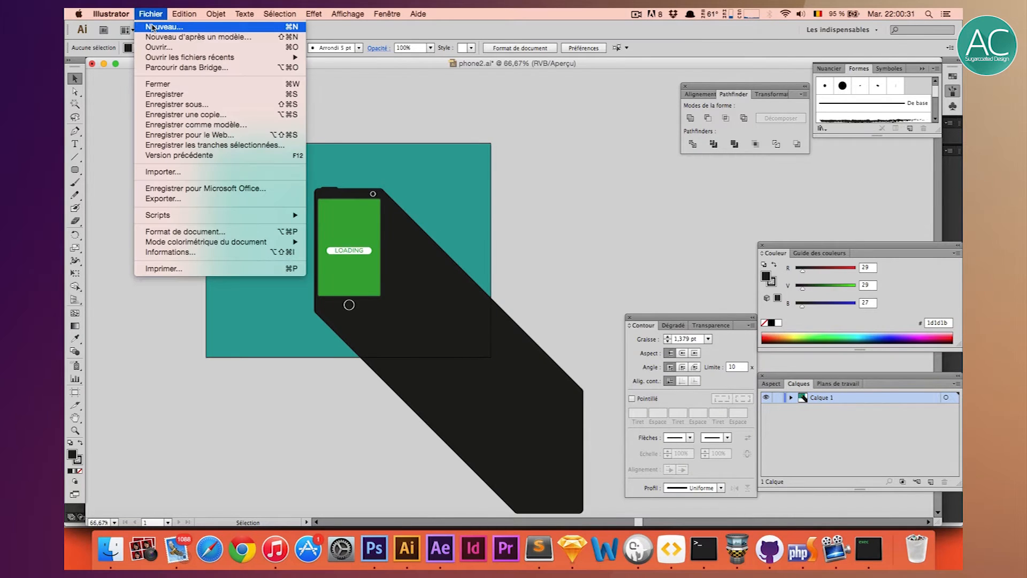
left_click(153, 27)
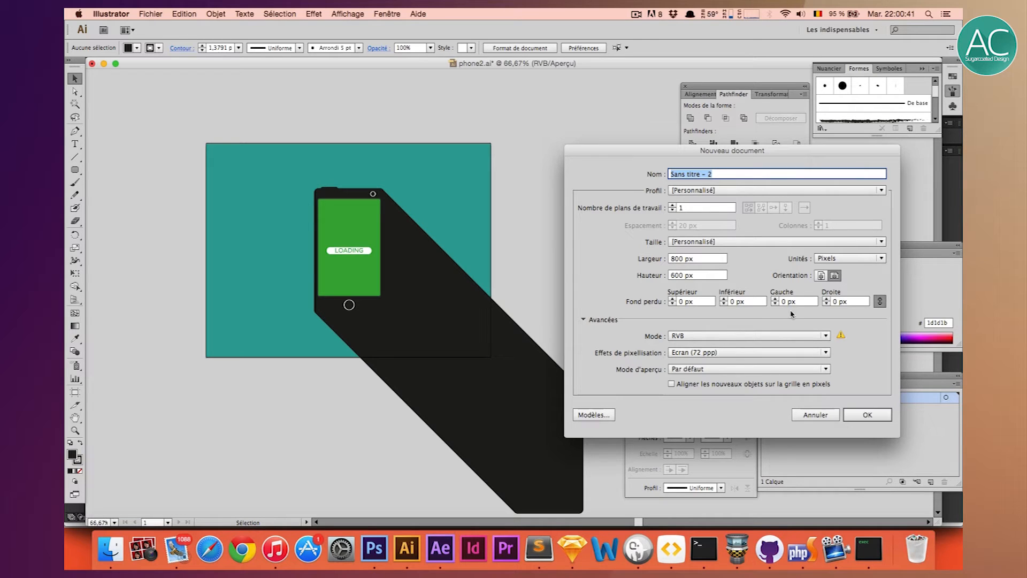
left_click(868, 416)
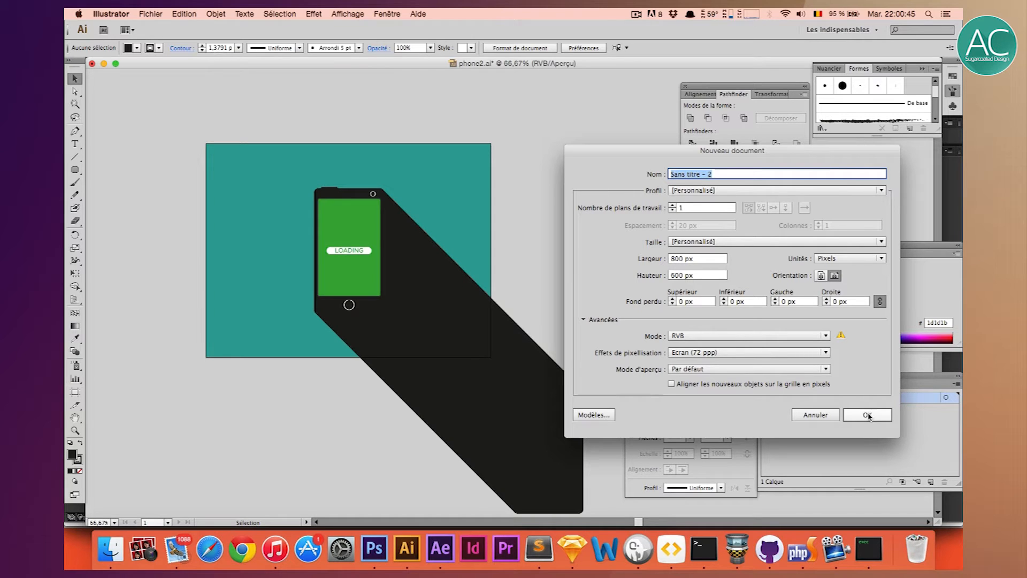
left_click(867, 415)
Try to copy the fill colour of the teal background in phone2.ai and return to the new document.
left_click(144, 73)
key("super+c")
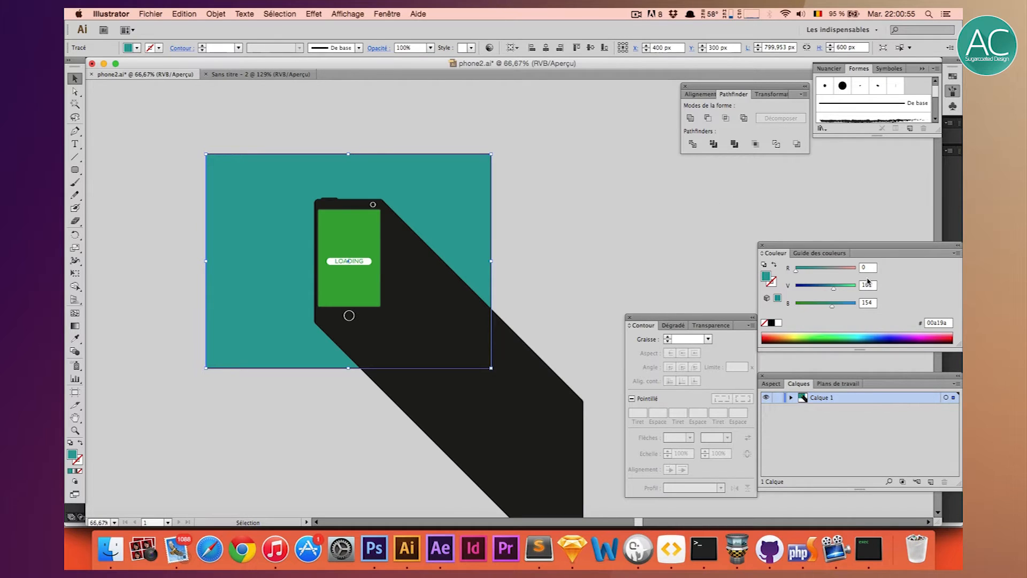
left_click(257, 74)
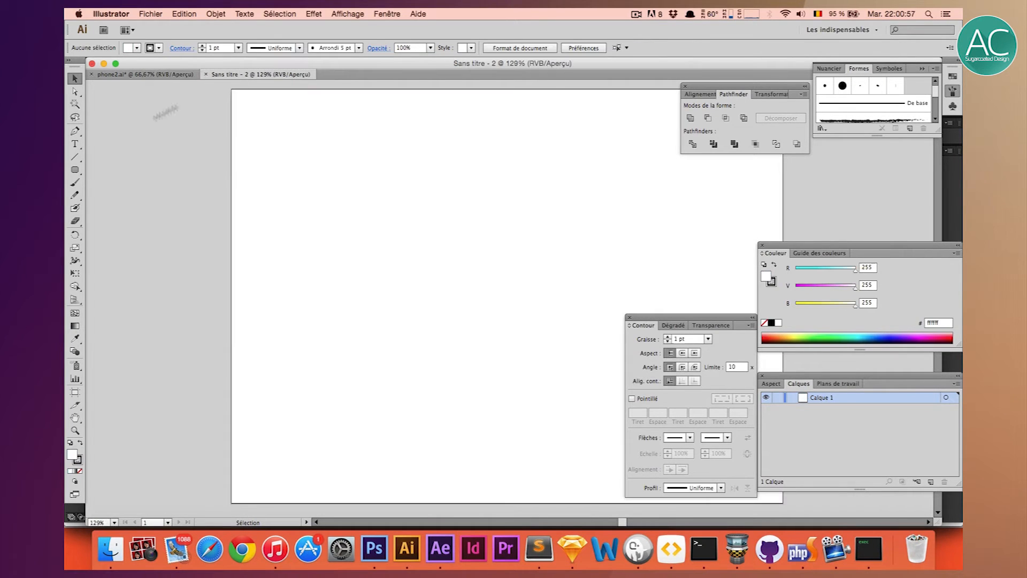
Draw a rectangle 800 px wide and 600 px high on the blank artboard.
left_click_drag(76, 171, 107, 169)
left_click(247, 104)
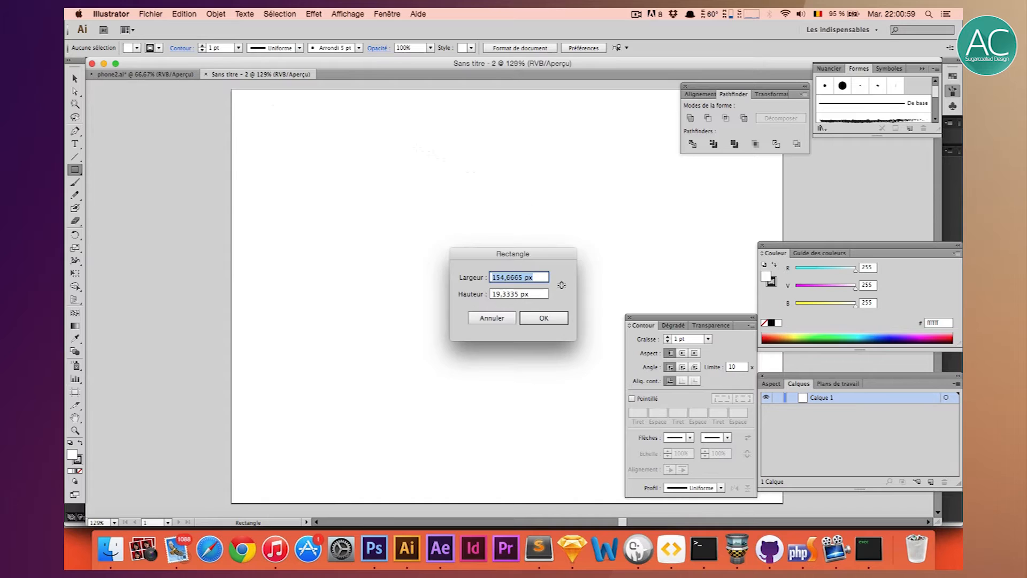
key("shift")
type("800 px")
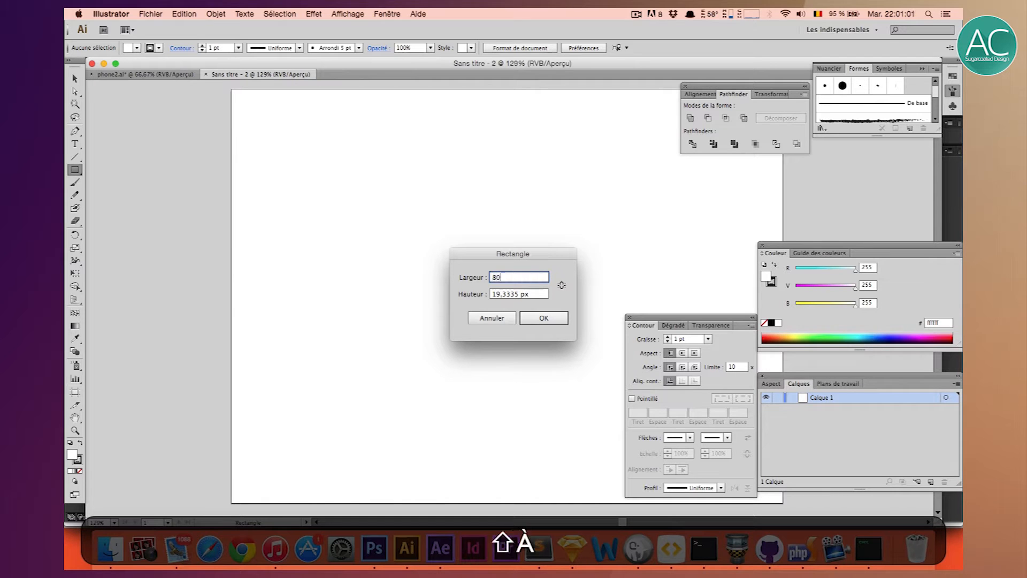
key("Tab")
type("600")
key("Return")
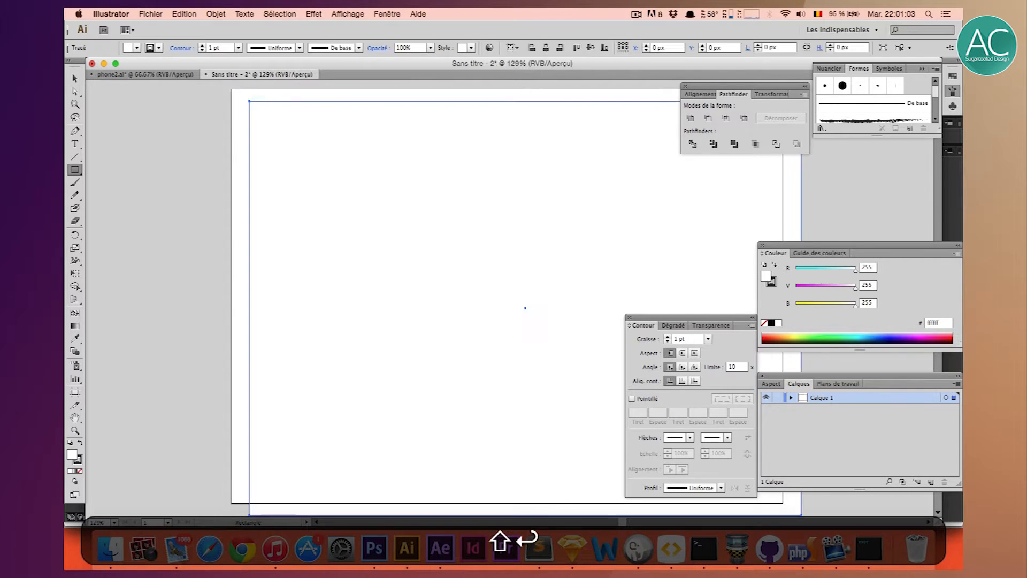
Remove the stroke from the 800 × 600 px rectangle.
left_click(75, 79)
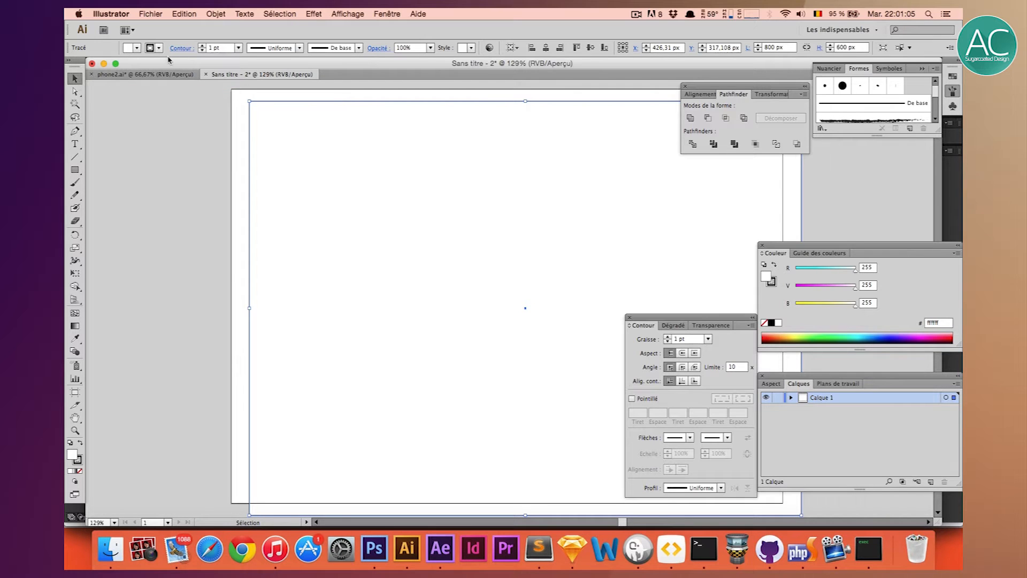
left_click(153, 48)
left_click(71, 67)
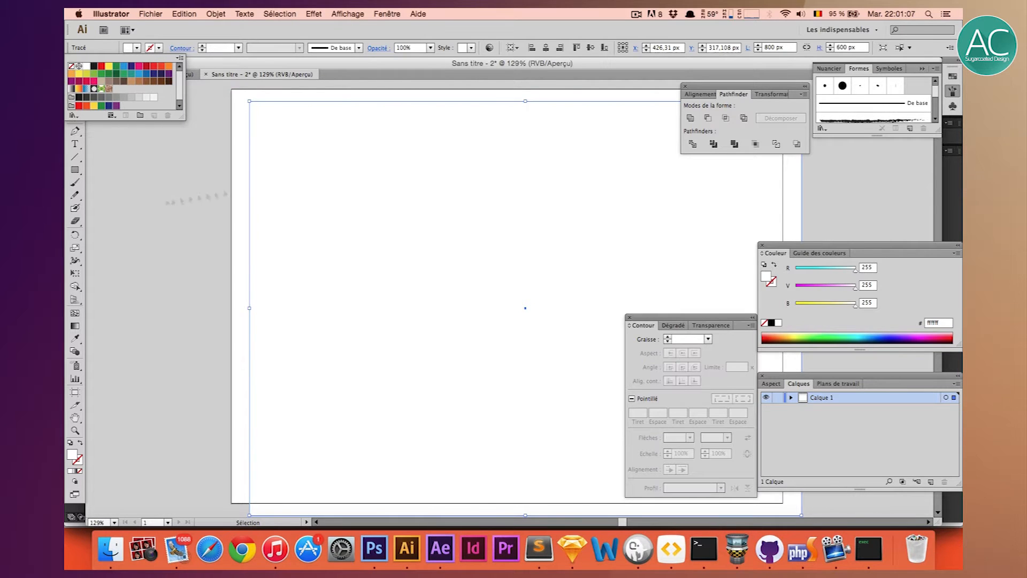
Fill the large rectangle with hex colour 00a19a, copied from the teal background in phone2.ai.
left_click(936, 323)
key("super+a")
key("super+v")
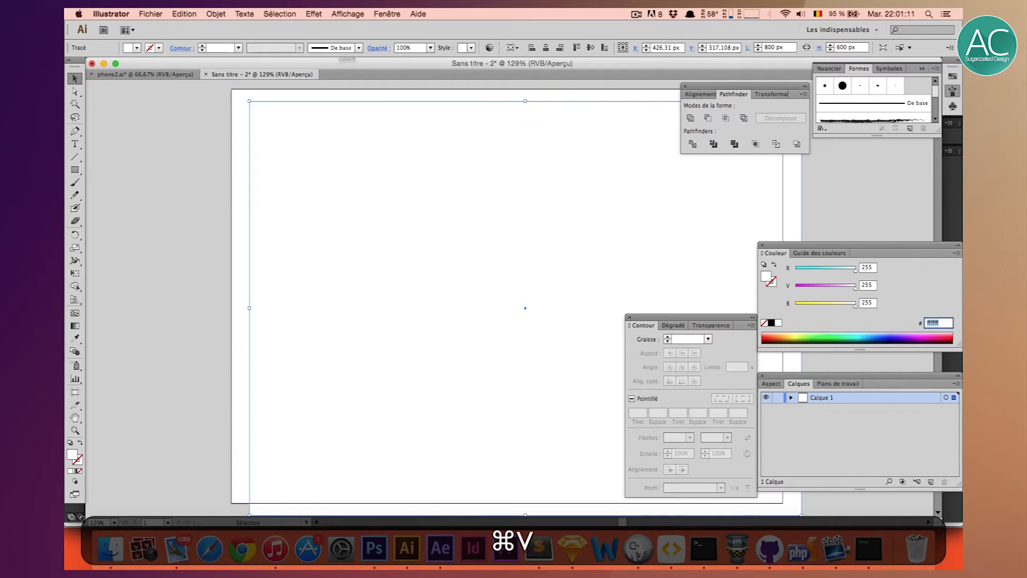
left_click(175, 75)
left_click(937, 322)
key("super+a")
key("super+c")
left_click(265, 73)
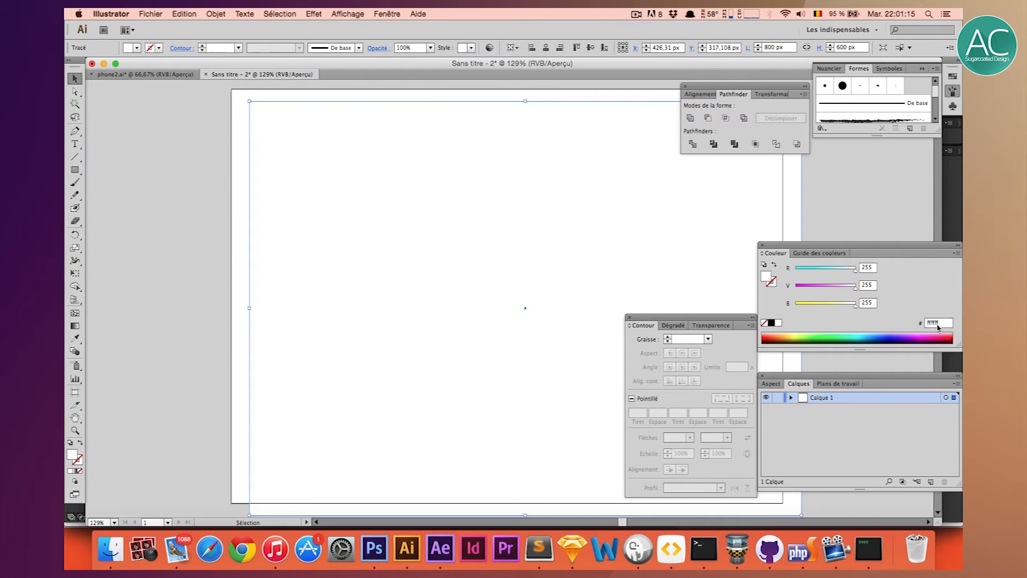
key("super+a")
key("super+v")
key("Return")
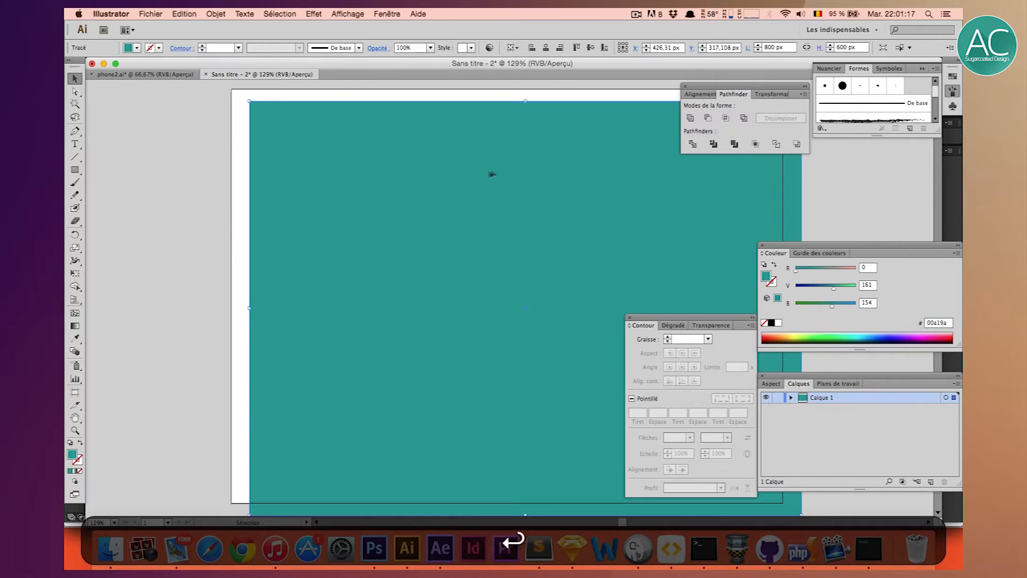
Centre the teal rectangle horizontally and vertically on the artboard, then deselect it.
left_click(386, 13)
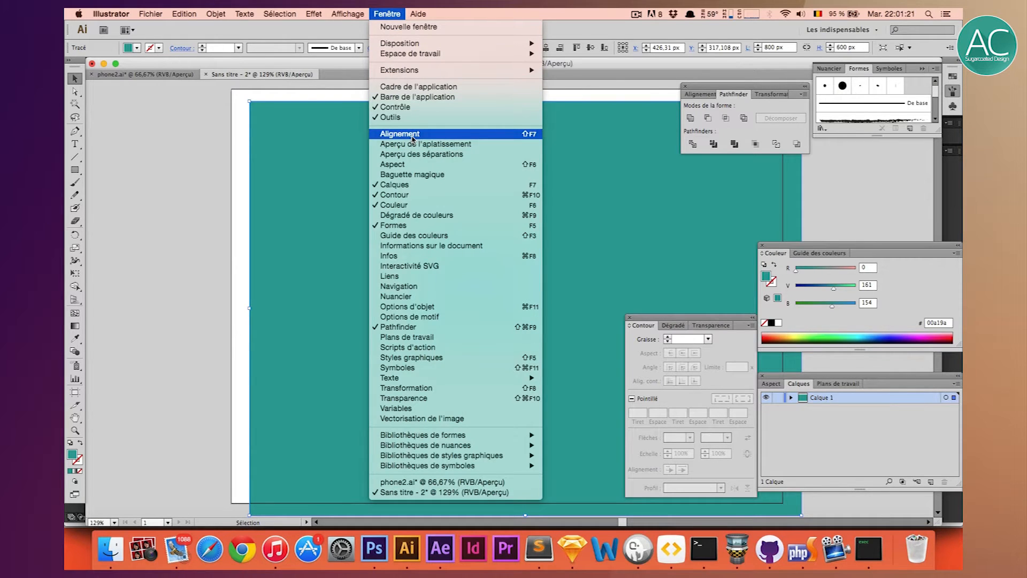
left_click(413, 134)
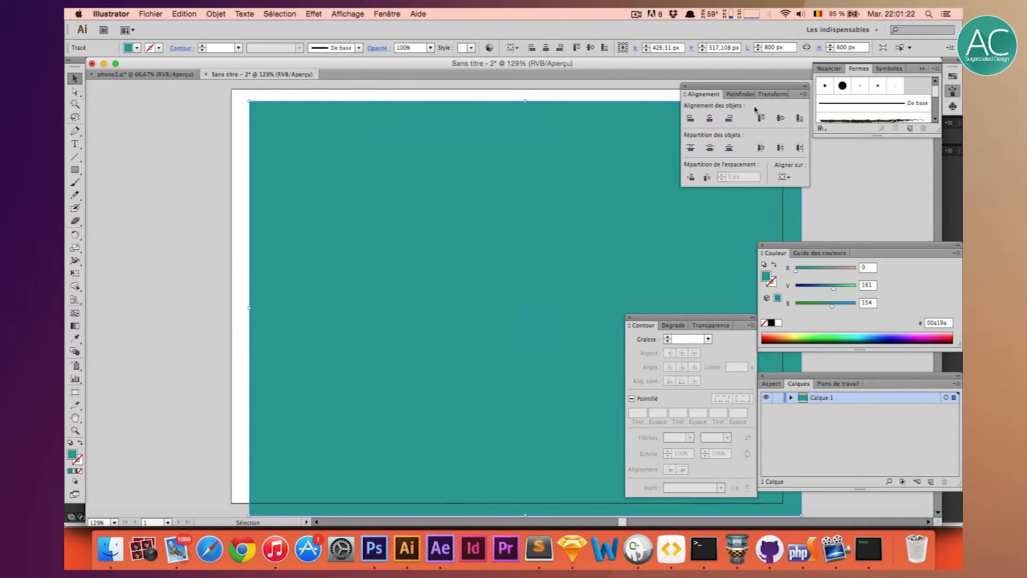
left_click(785, 177)
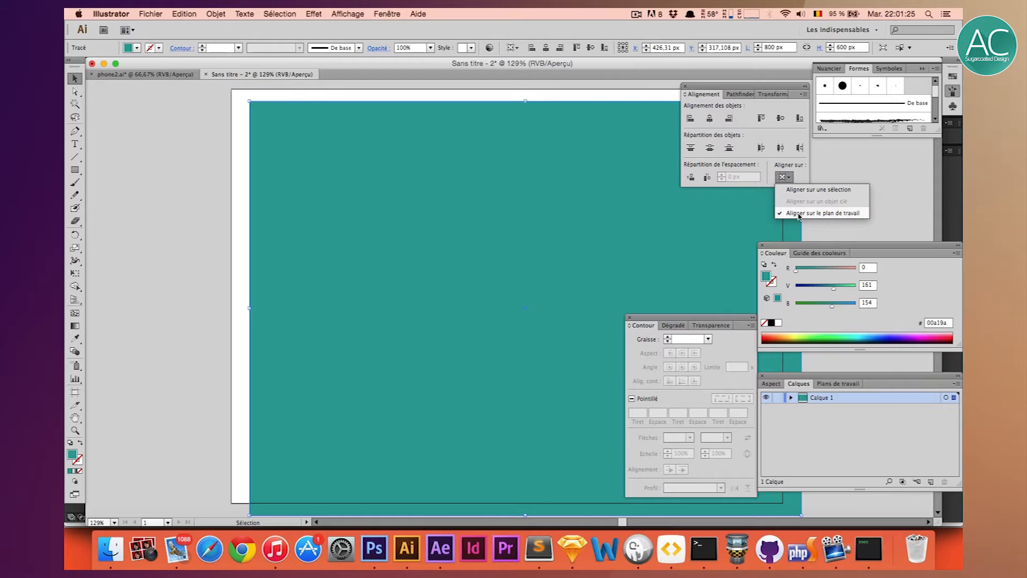
left_click(712, 119)
left_click(710, 118)
left_click(781, 118)
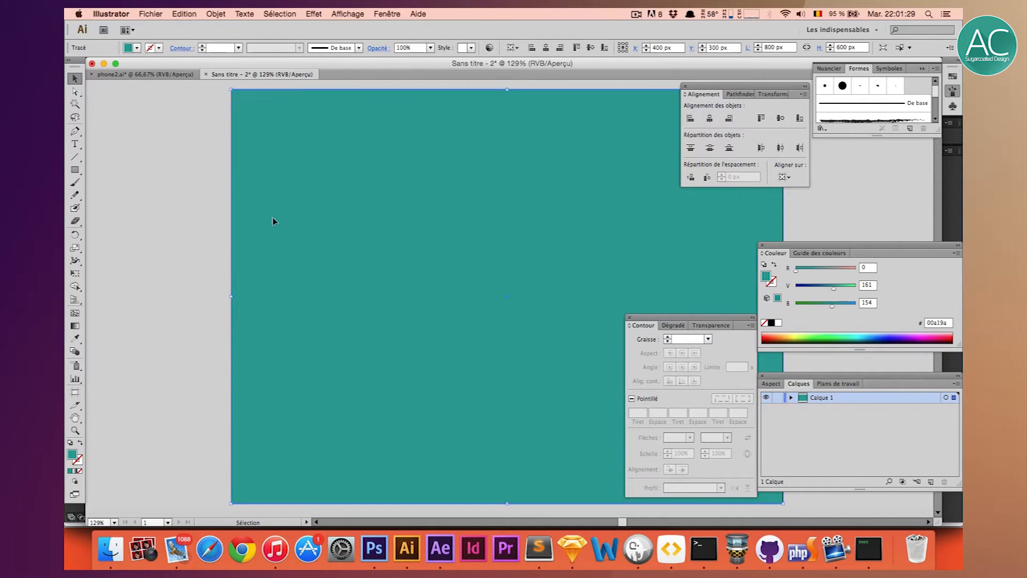
left_click(188, 237)
key("super+minus")
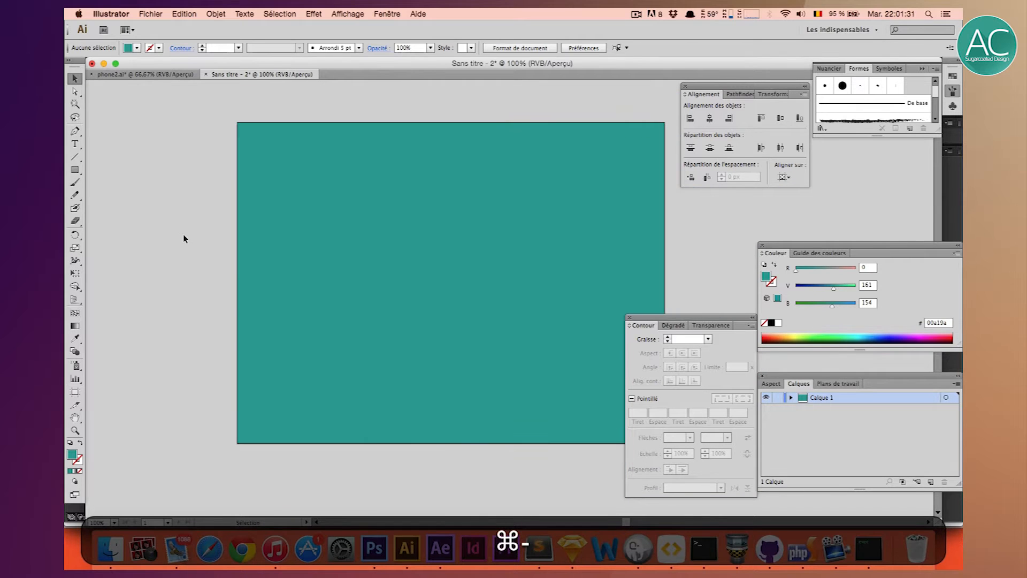
Lock the layer Calque 1 holding the teal background and unlock it again.
left_click(287, 286)
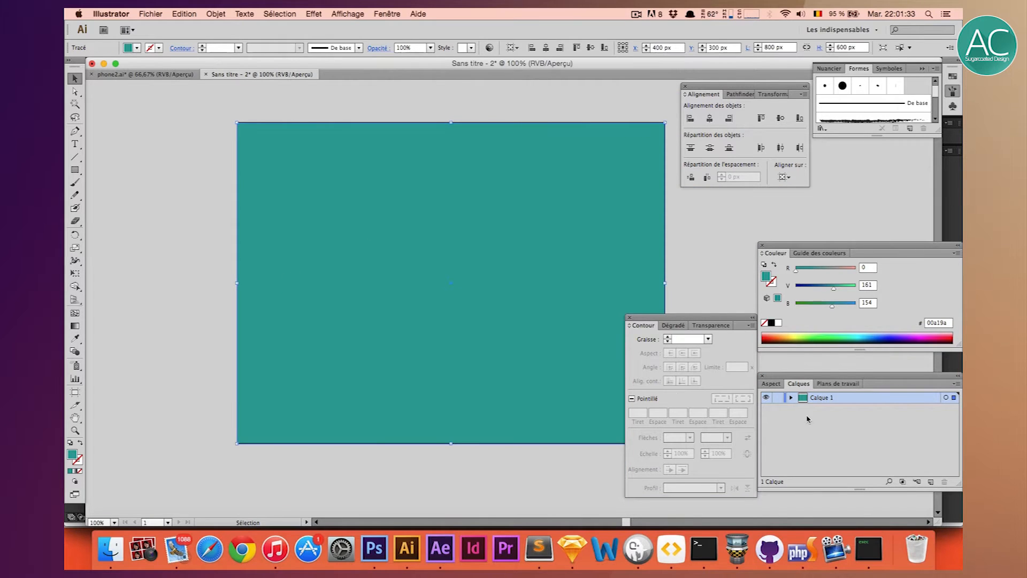
left_click(777, 398)
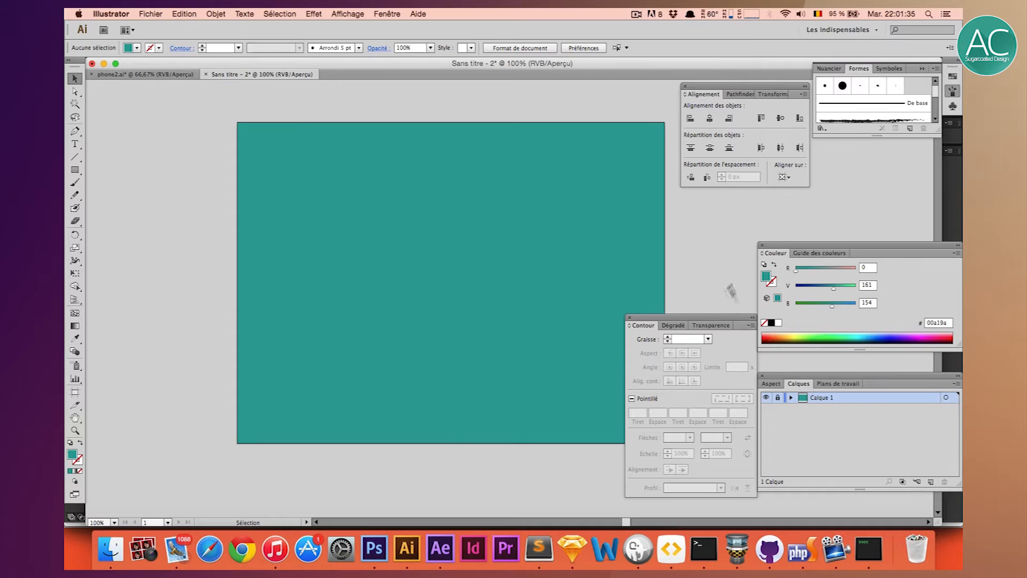
left_click(779, 399)
left_click(350, 232)
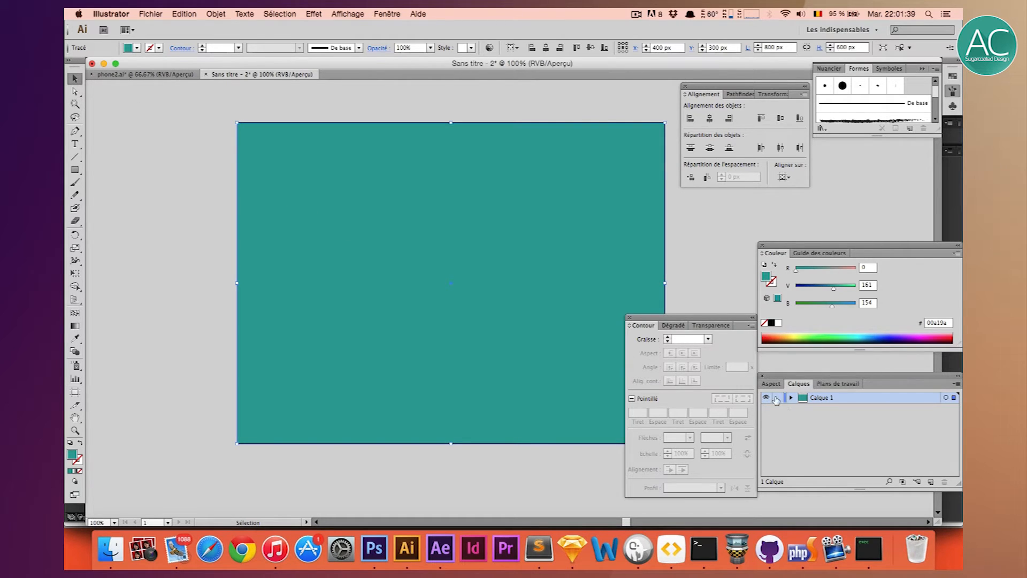
left_click(165, 176)
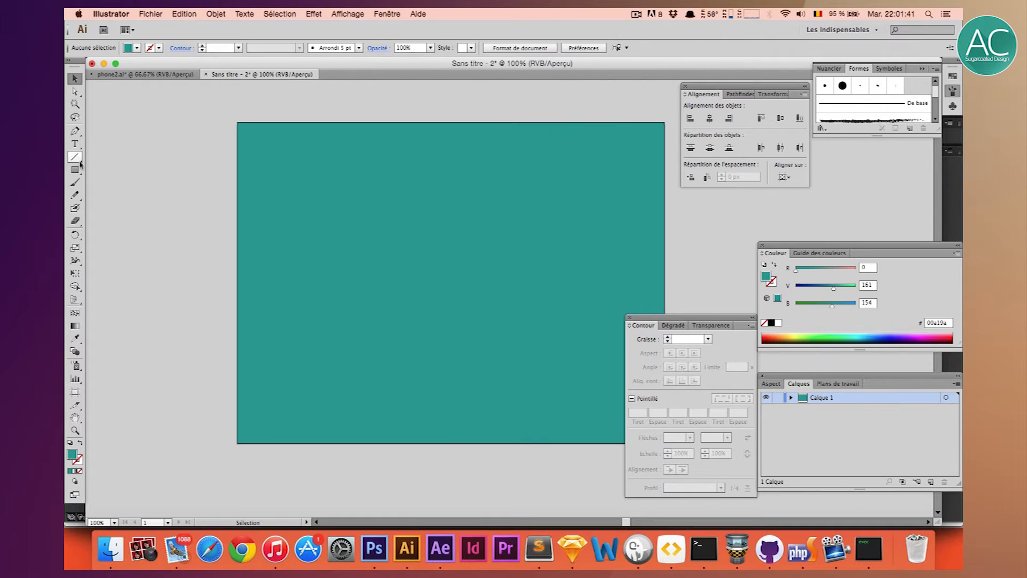
Draw a rounded rectangle 200 px wide and 350 px high with a 20 px corner radius for the phone body.
left_click_drag(75, 172, 97, 182)
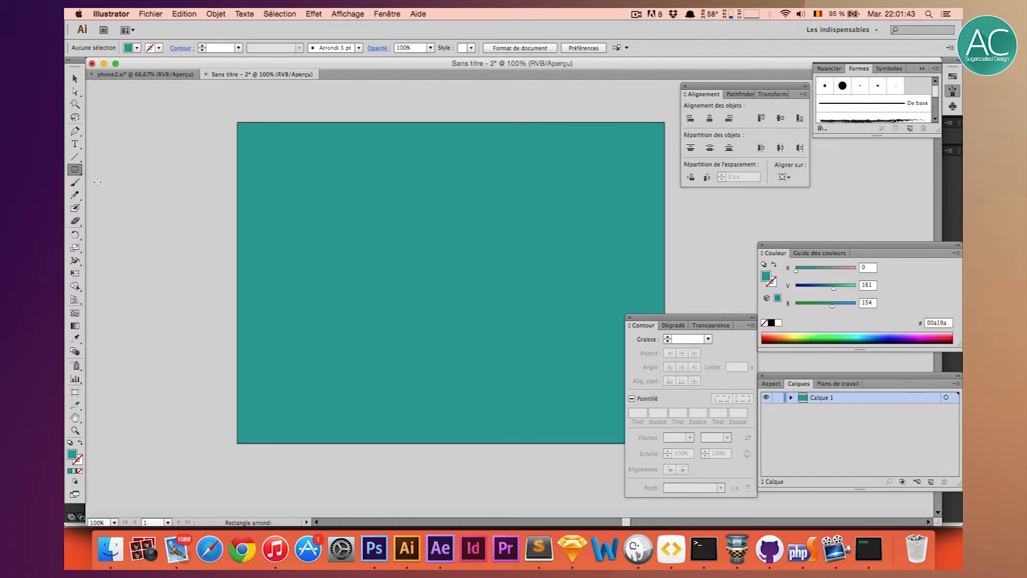
left_click(382, 240)
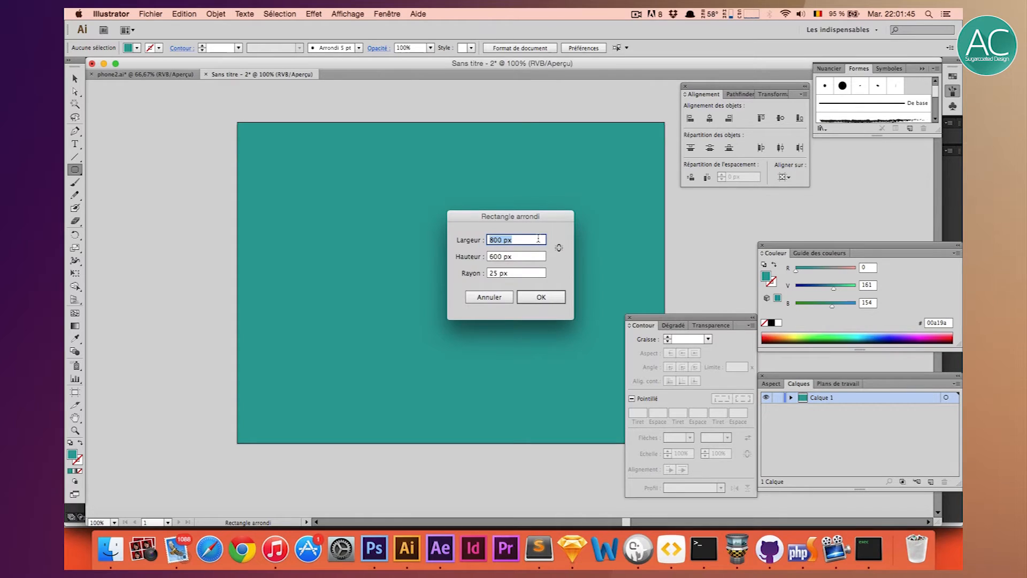
type("350")
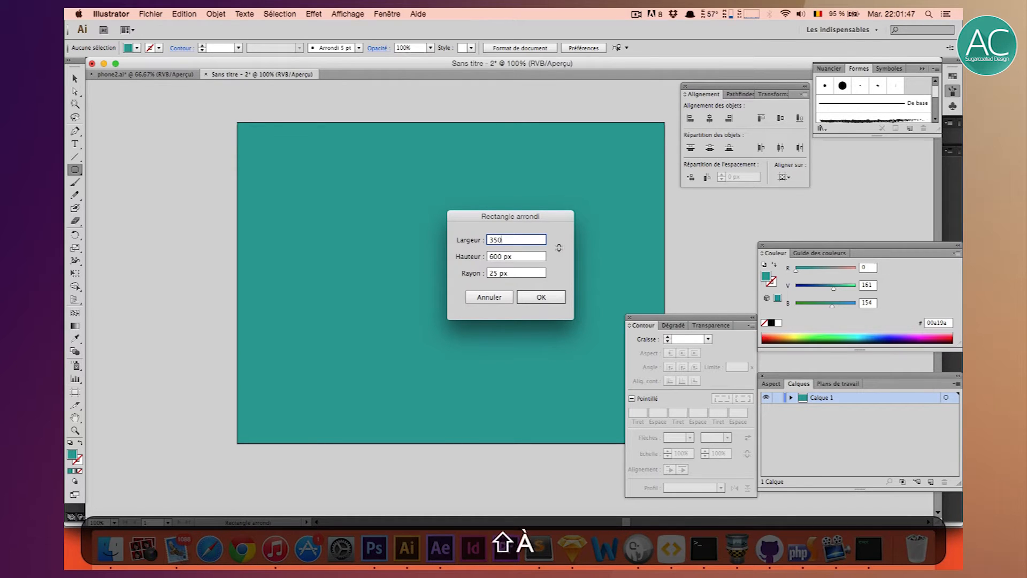
key("Tab")
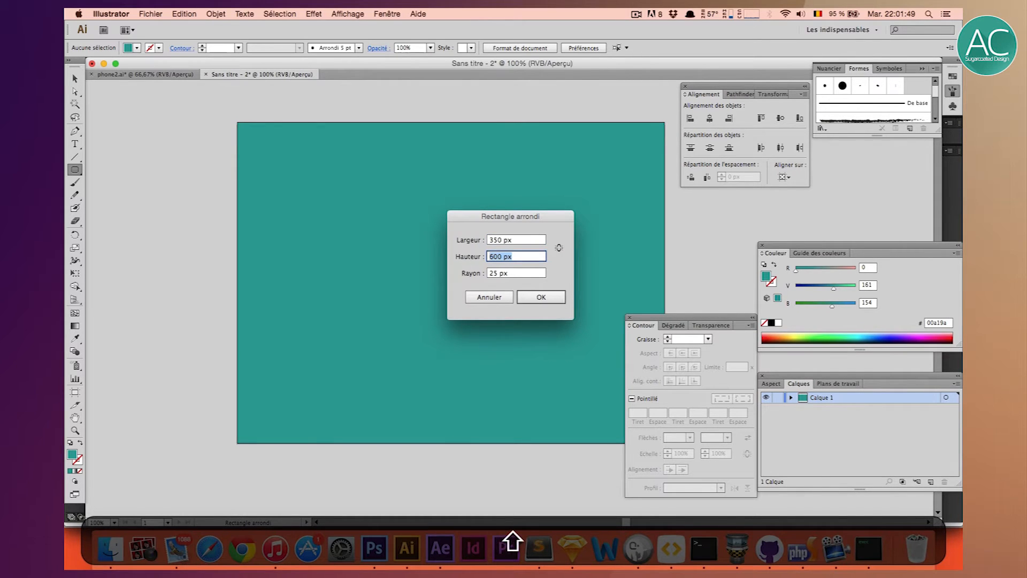
key("shift+Tab")
type("200")
key("Tab")
type("350")
key("Tab")
type("20")
key("Return")
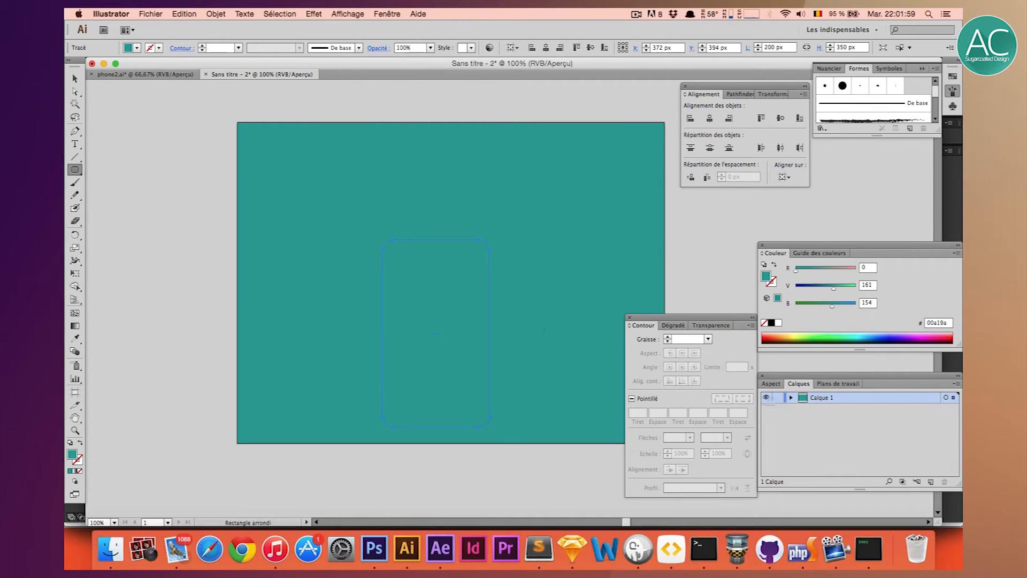
Fill the rounded rectangle with black, hex 000000.
key("v")
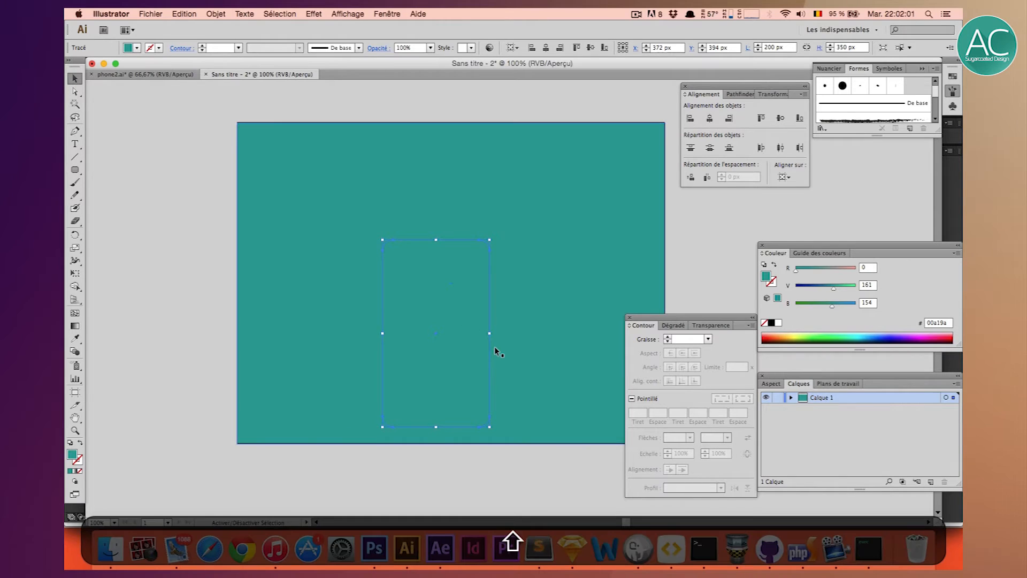
left_click(136, 48)
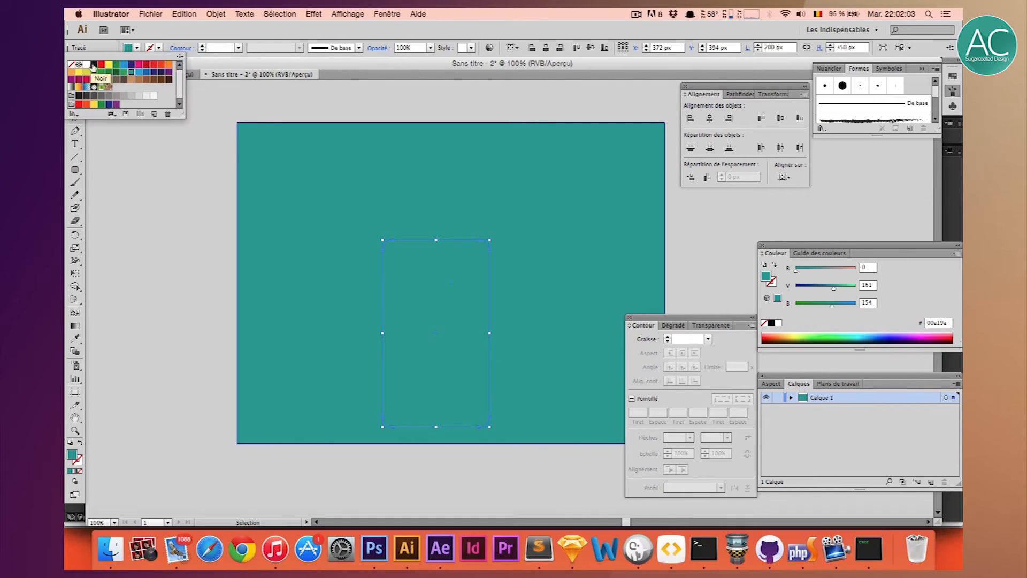
left_click(93, 64)
left_click_drag(811, 271, 792, 305)
Centre the black phone body horizontally and vertically on the artboard and deselect it.
left_click(710, 118)
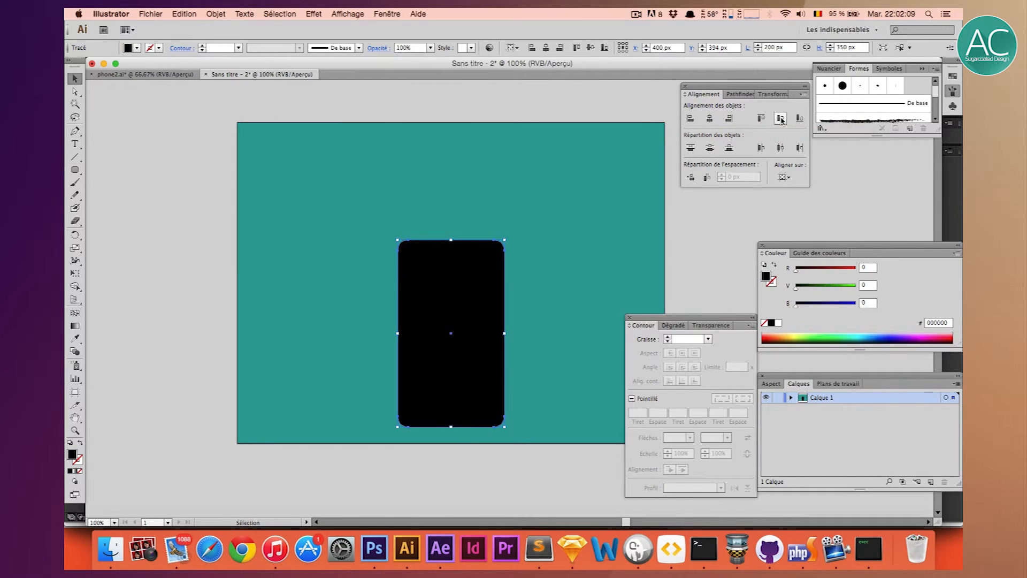
left_click(780, 118)
left_click(733, 234)
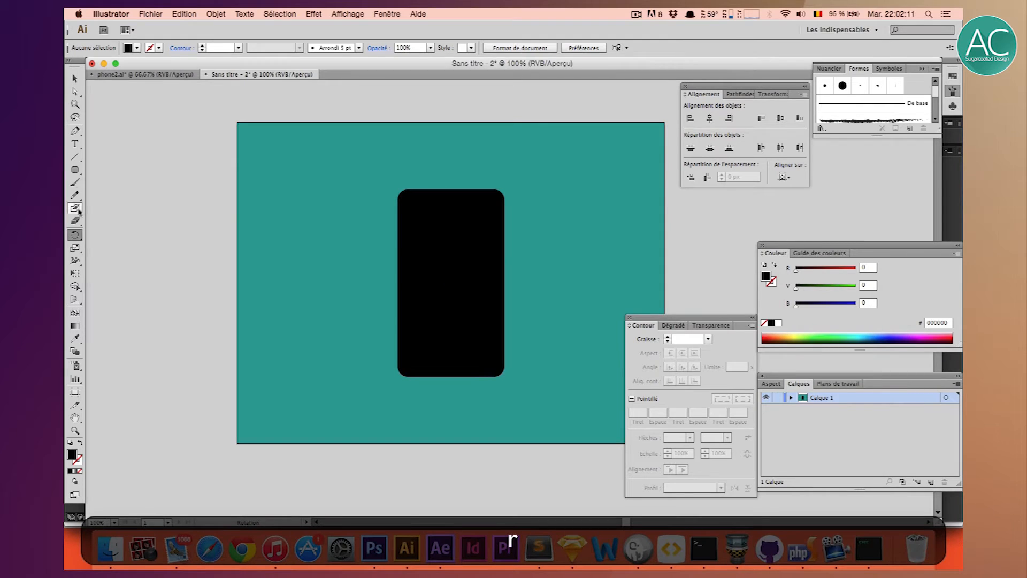
Draw a plain rectangle 175 px wide and 250 px high over the phone body.
left_click_drag(75, 170, 92, 167)
left_click(451, 262)
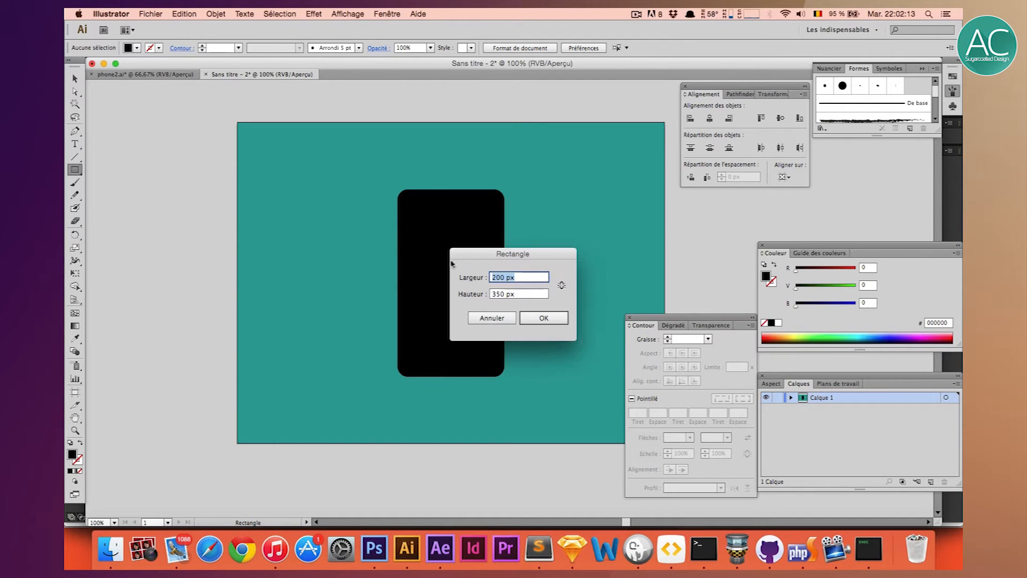
type("175")
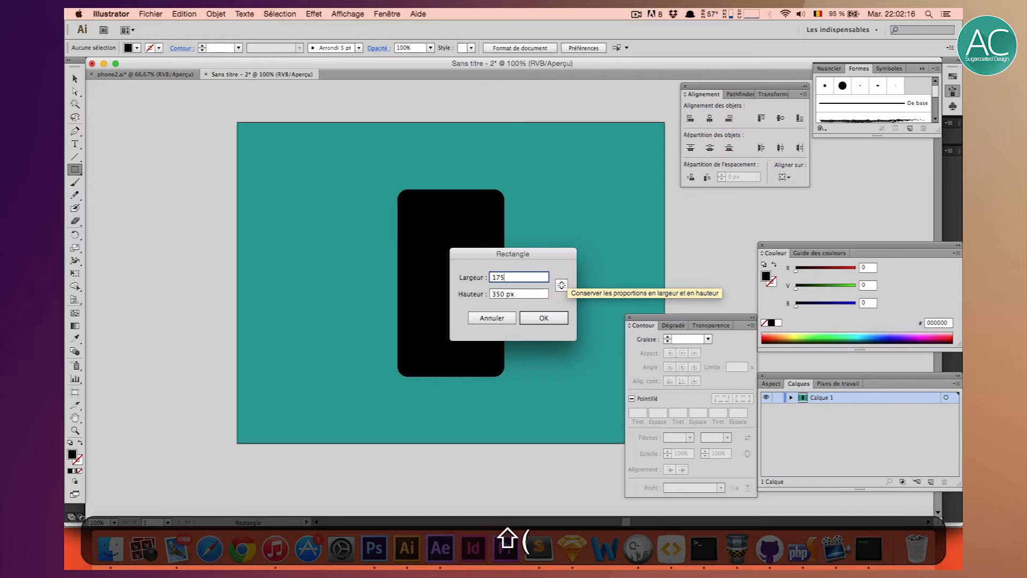
key("shift+Tab")
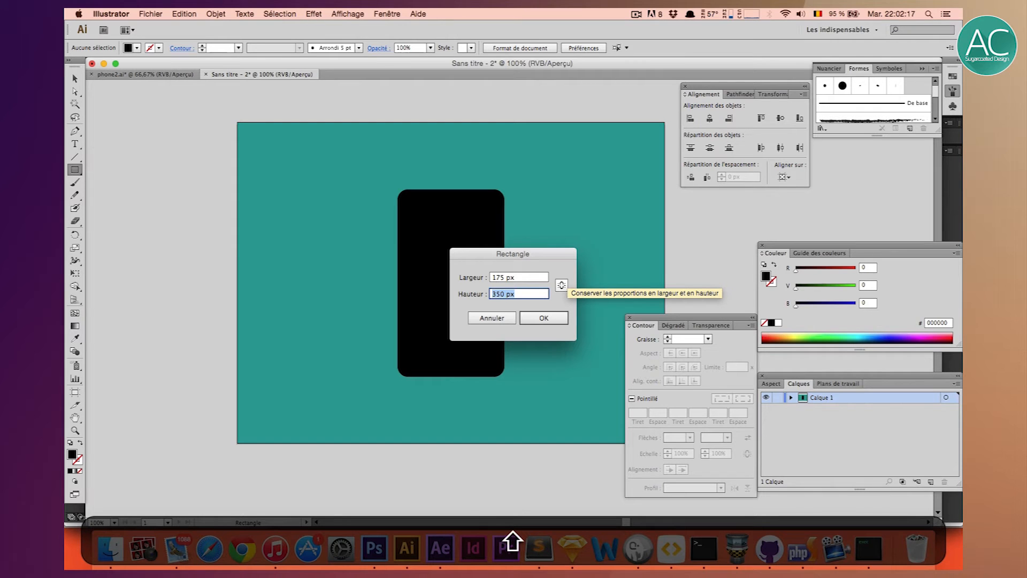
type("250")
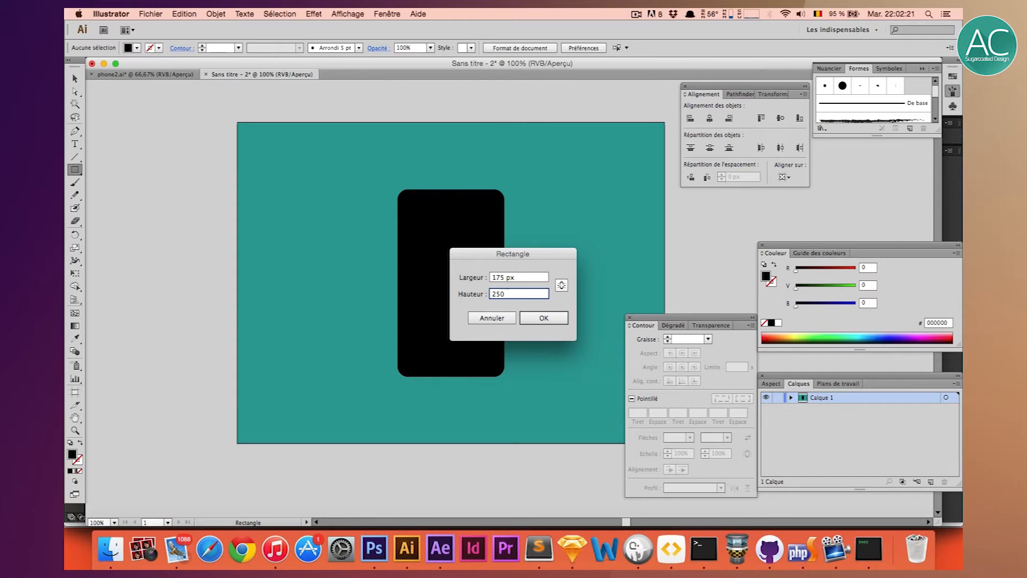
key("Return")
left_click(75, 78)
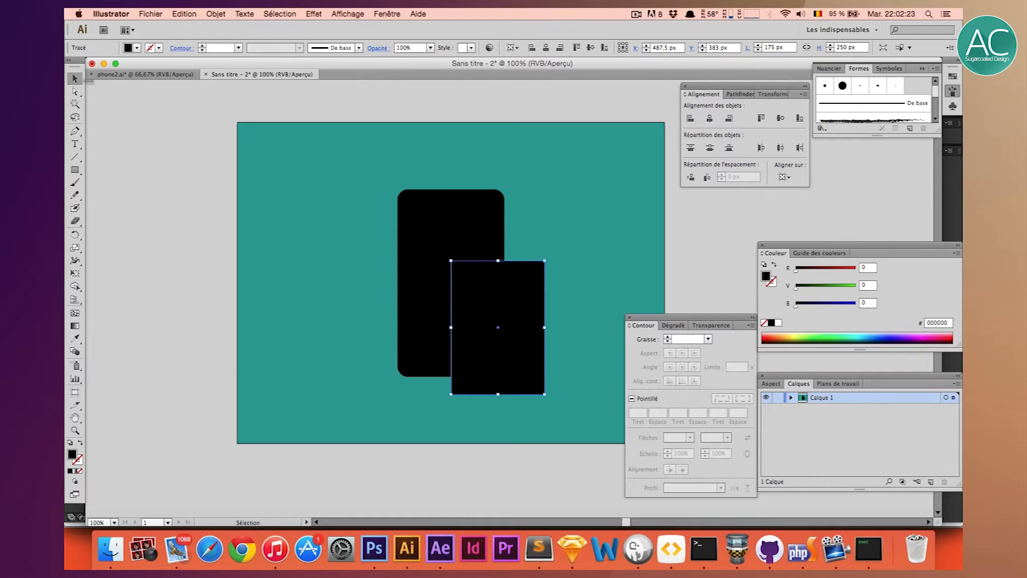
Copy the hex colour code 3aaa35 of the green screen in phone2.ai and return to the untitled document.
left_click(135, 76)
double_click(345, 298)
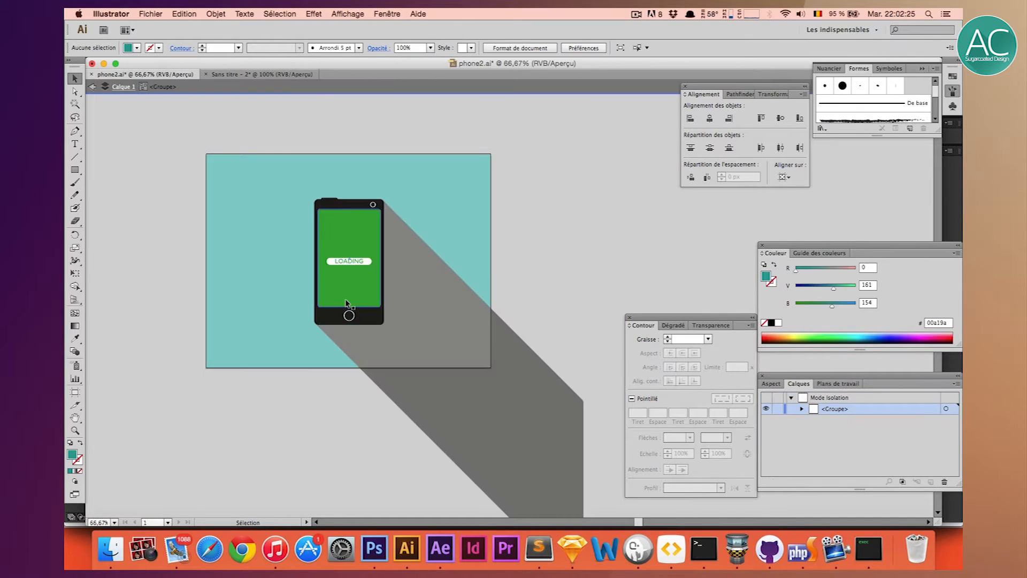
left_click(342, 295)
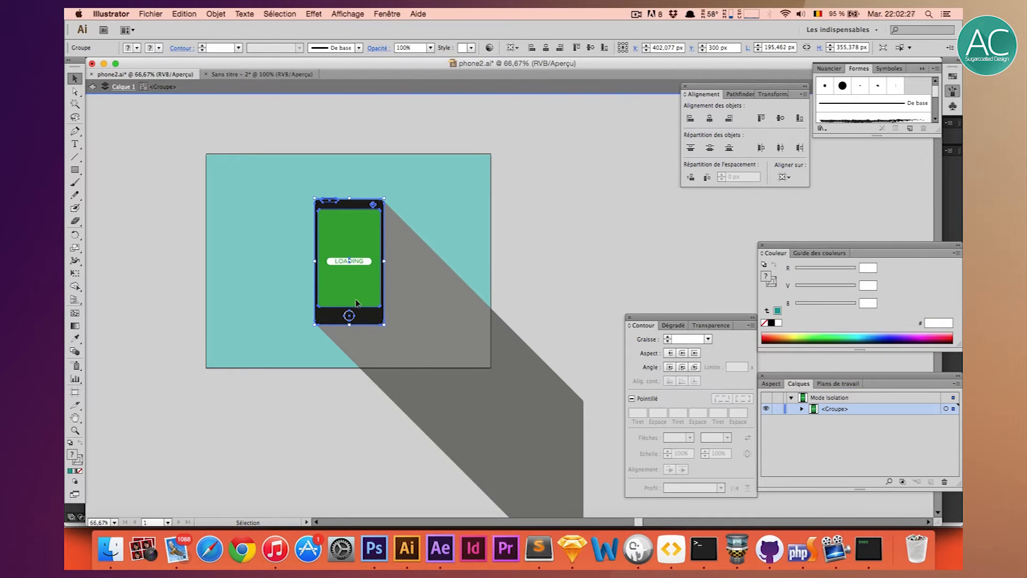
double_click(356, 303)
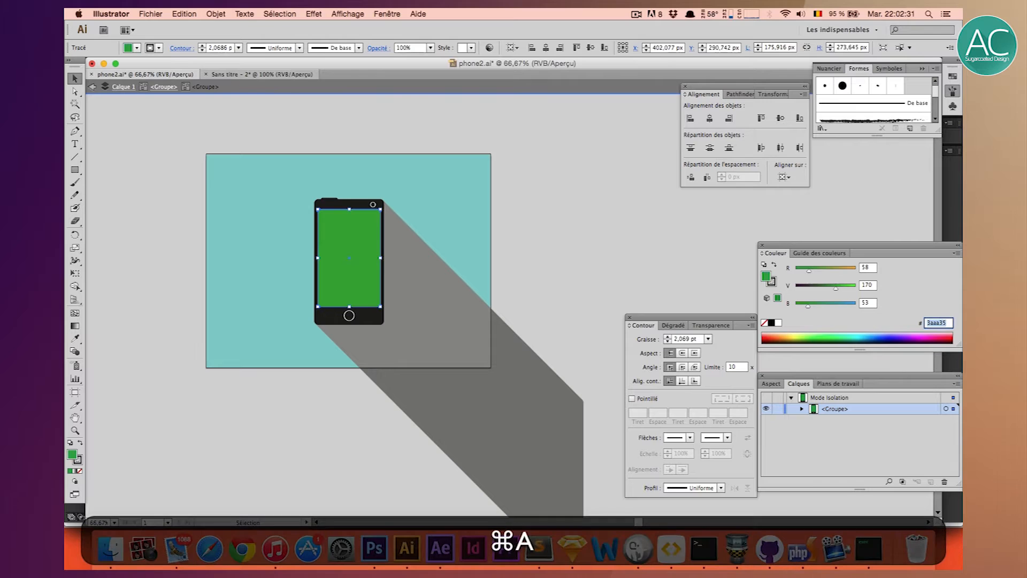
key("super+c")
left_click(276, 76)
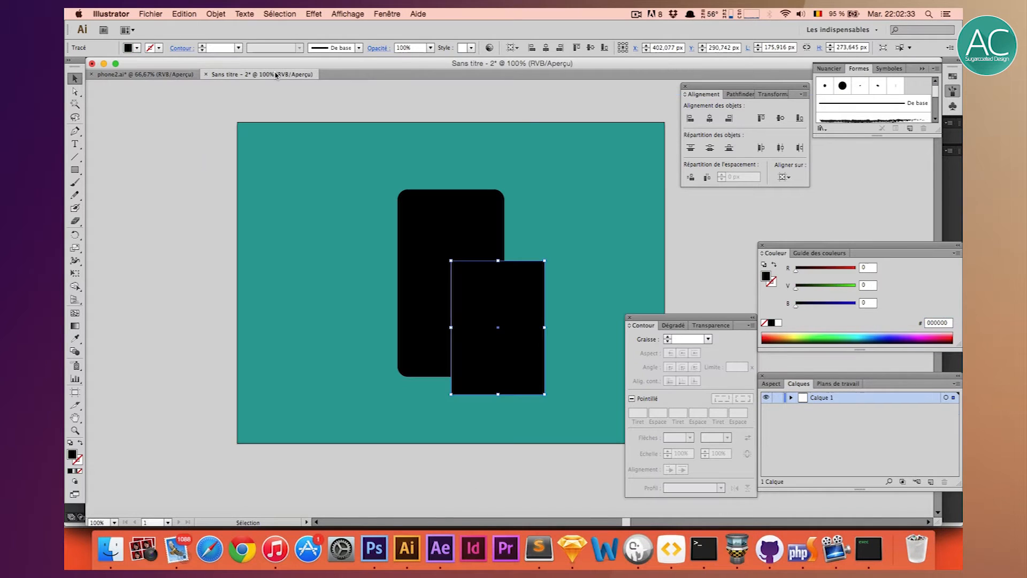
Delete the square-cornered rectangle overlapping the phone body.
left_click(154, 97)
left_click(507, 320)
key("BackSpace")
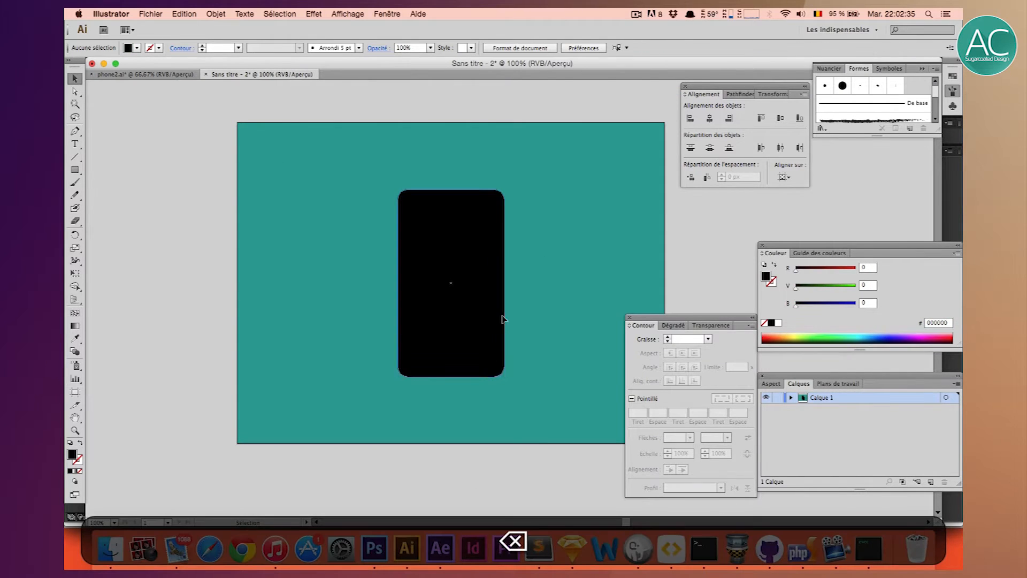
Draw a rounded rectangle 175 px wide and 250 px high with a 5 px corner radius for the phone screen.
left_click_drag(75, 170, 134, 183)
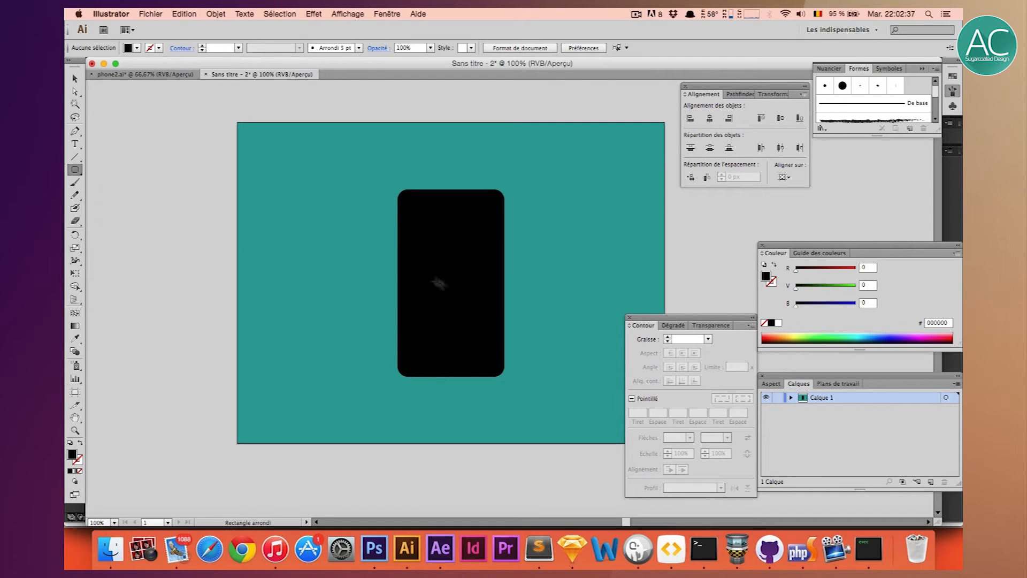
left_click(443, 286)
left_click_drag(532, 276, 464, 273)
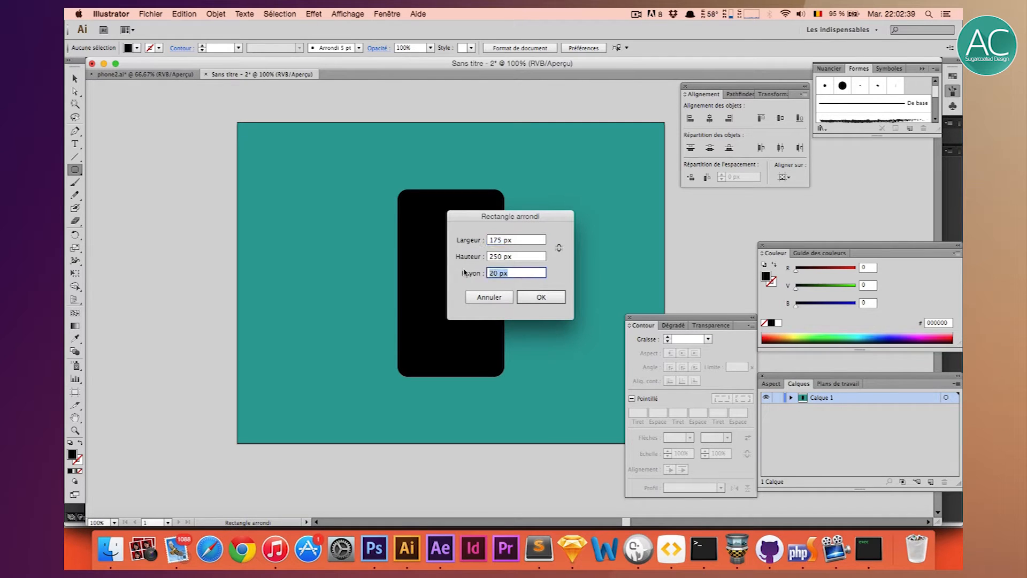
type("5")
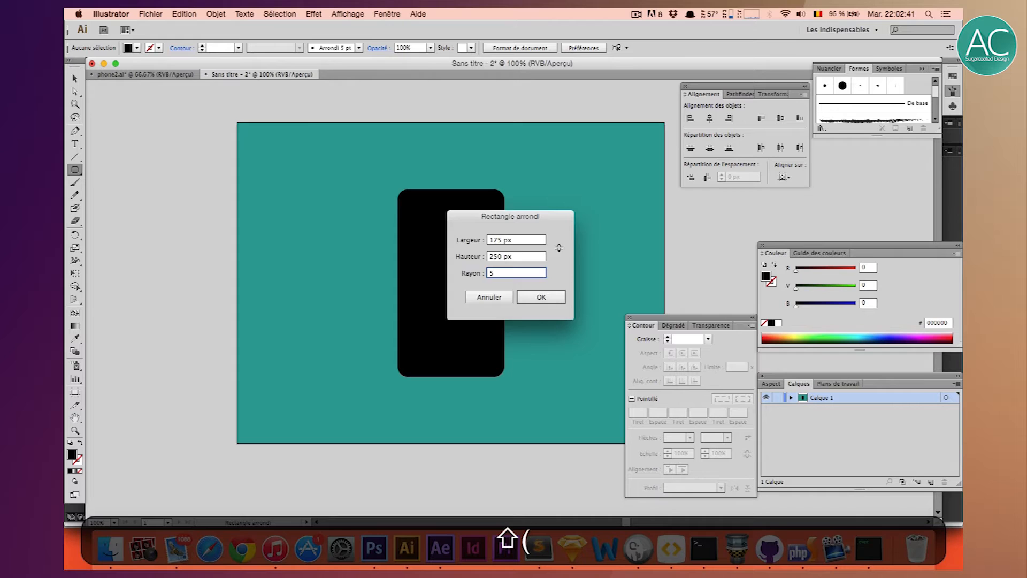
key("Return")
left_click(75, 79)
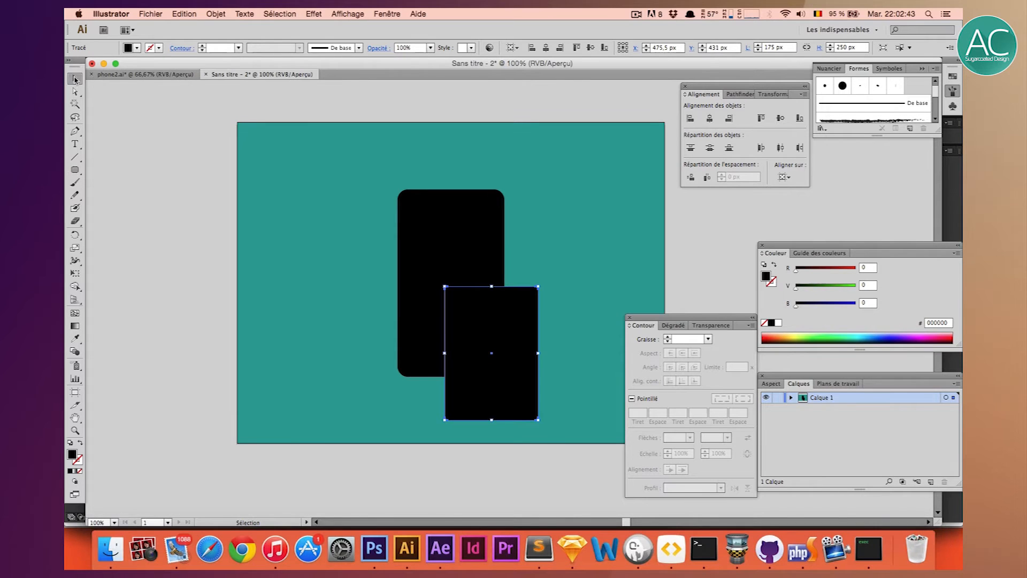
Fill the screen rectangle with green, pasting the hex code 3aaa35.
left_click(935, 322)
key("super+v")
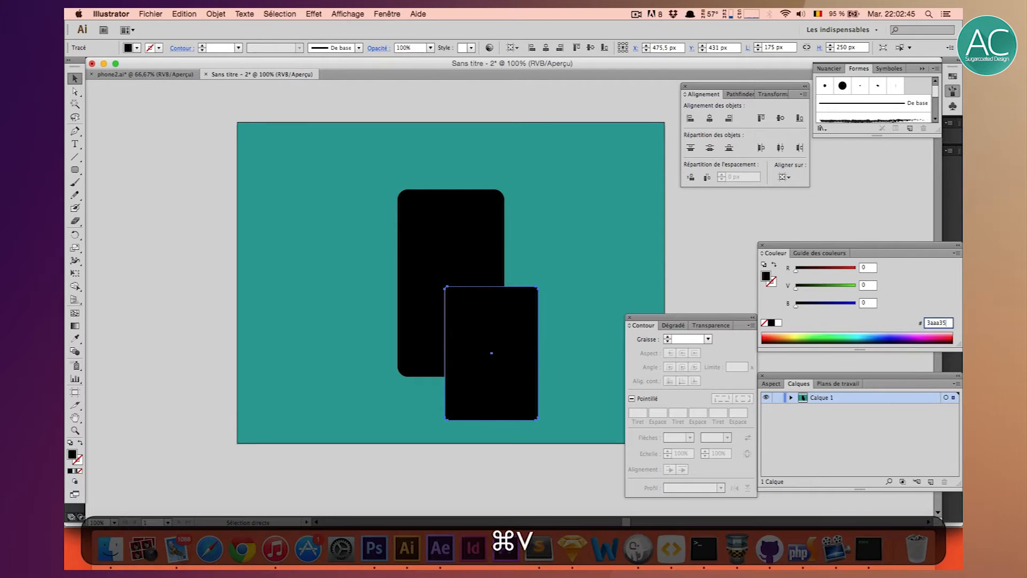
key("super+Return")
Centre the green screen horizontally and vertically on the artboard, nudge it up to Y 296 px and deselect it.
left_click(709, 118)
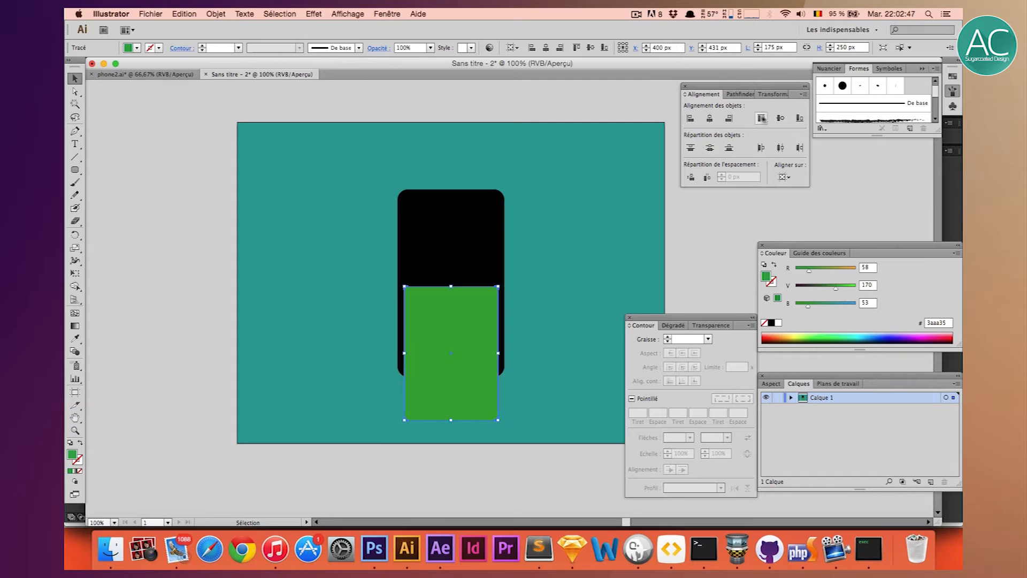
left_click(781, 119)
left_click(718, 259)
left_click(484, 283)
key("Up")
key("Up")
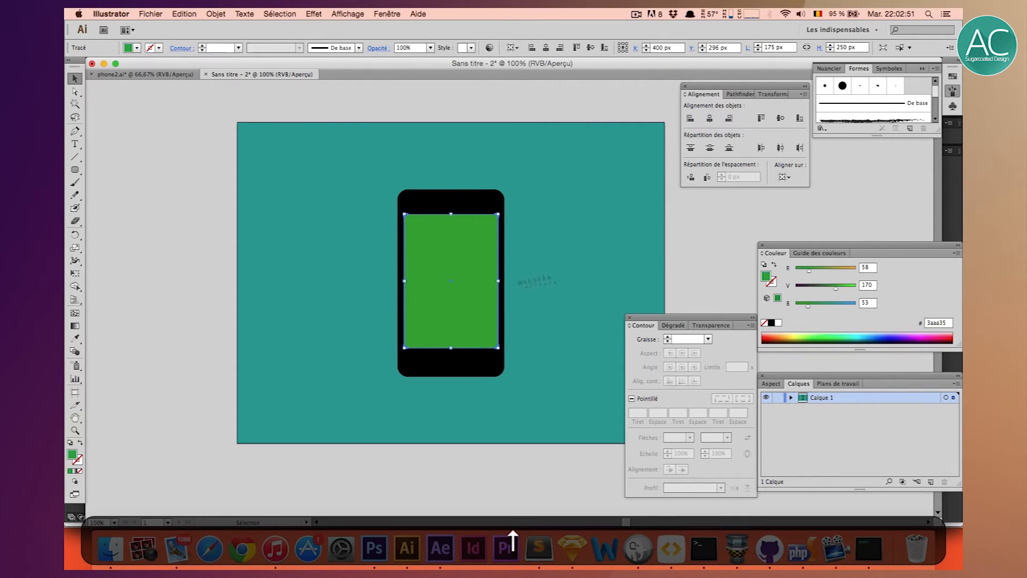
left_click(695, 269)
Leave the nested group isolation in phone2.ai, examine the reference phone's home button and return to the untitled document.
left_click(155, 73)
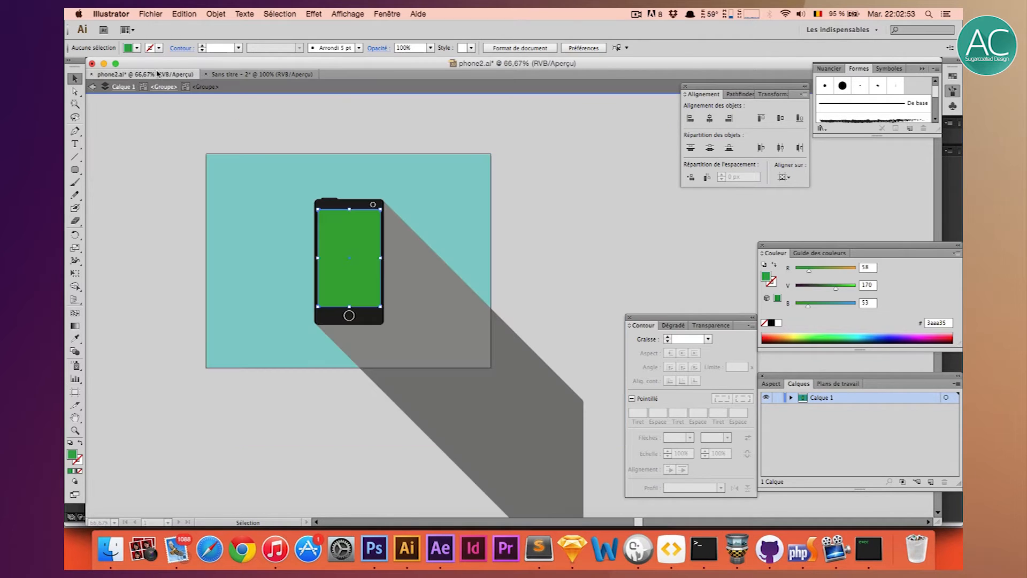
left_click(155, 250)
left_click(92, 86)
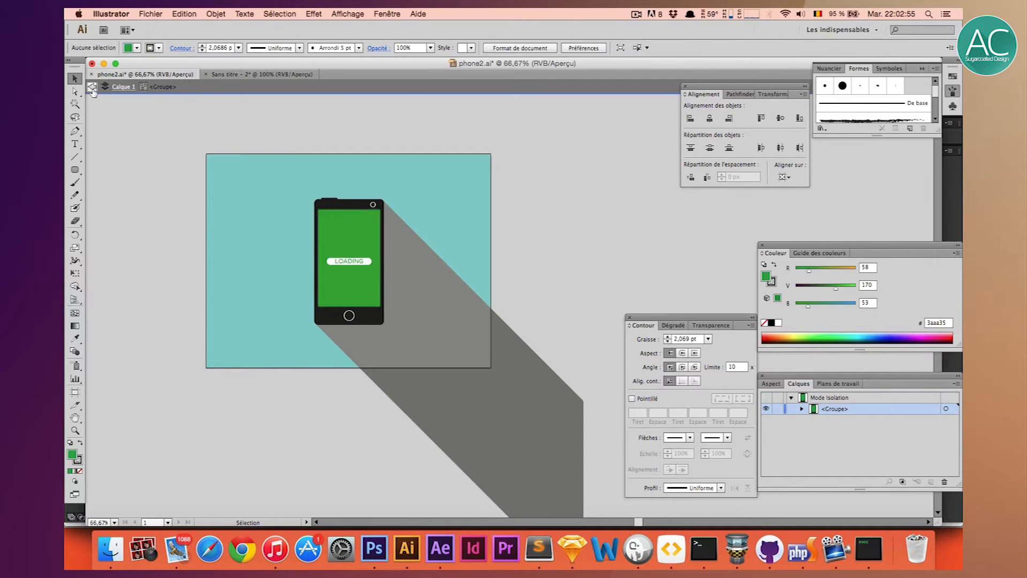
left_click(92, 87)
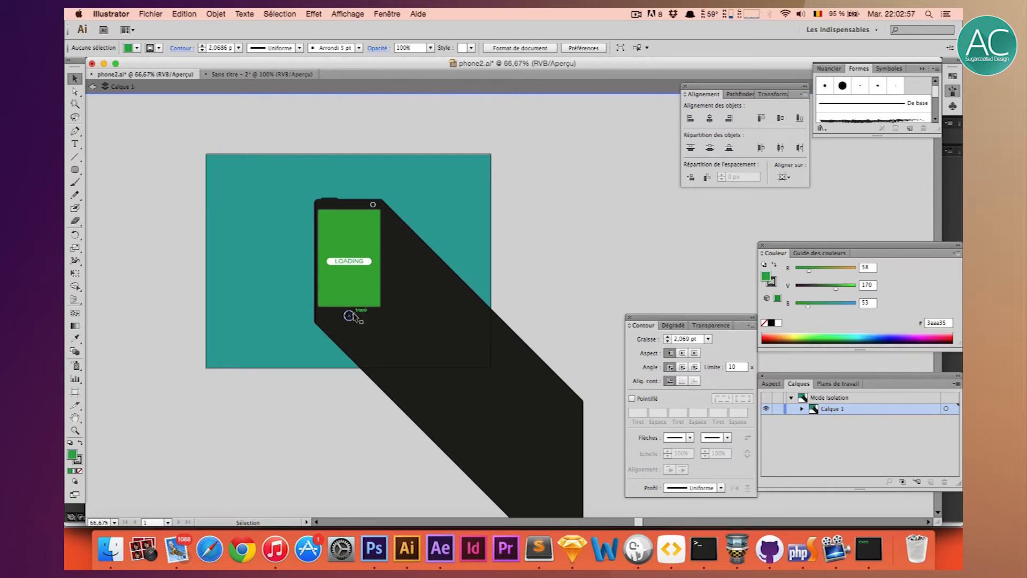
left_click(257, 74)
Draw a 28 px home button circle centred below the screen, with no fill and a 1.5 pt white stroke.
left_click_drag(75, 170, 110, 198)
left_click(136, 49)
left_click(71, 66)
left_click(158, 49)
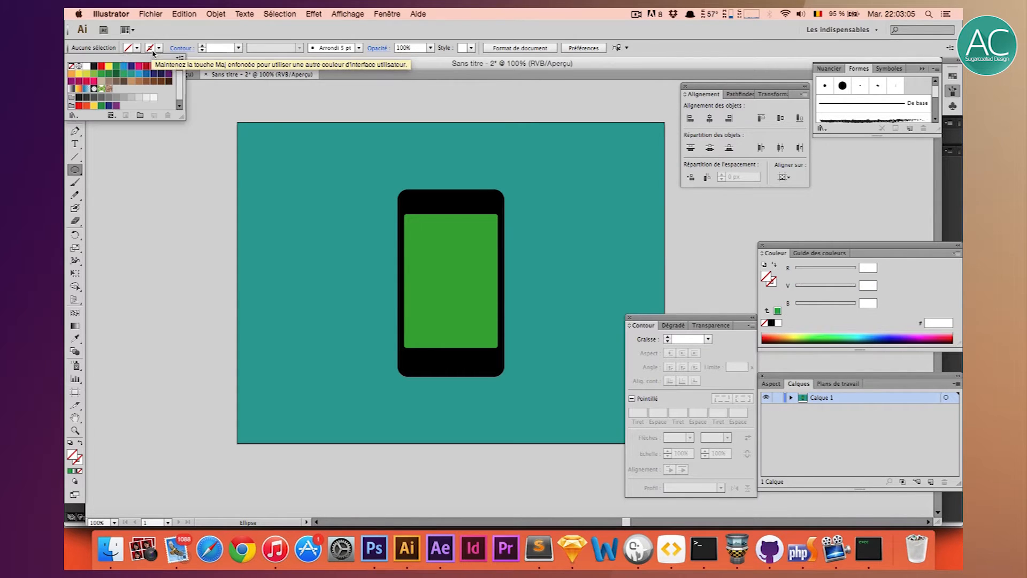
left_click(86, 66)
left_click(215, 49)
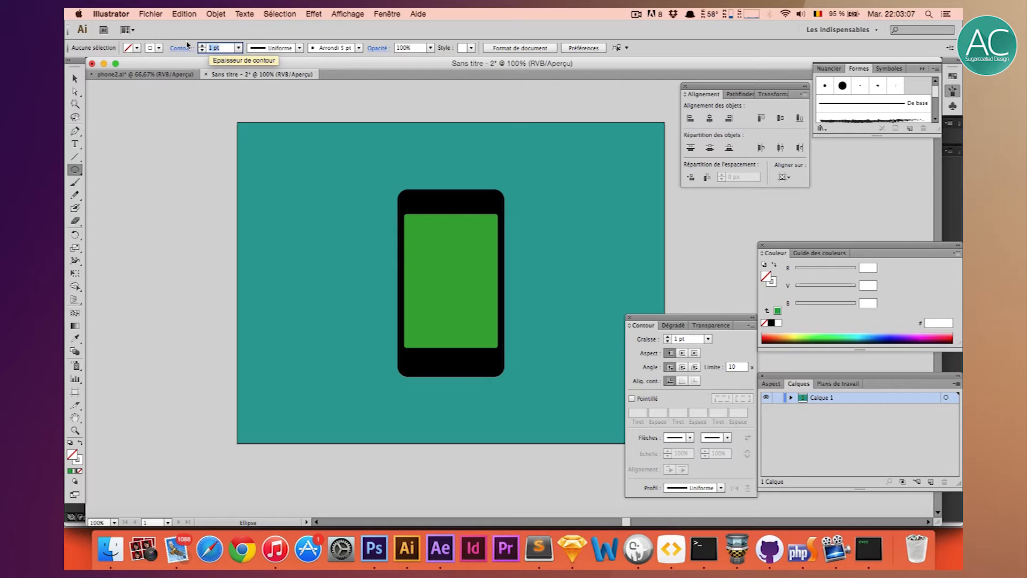
type("1,5")
key("Return")
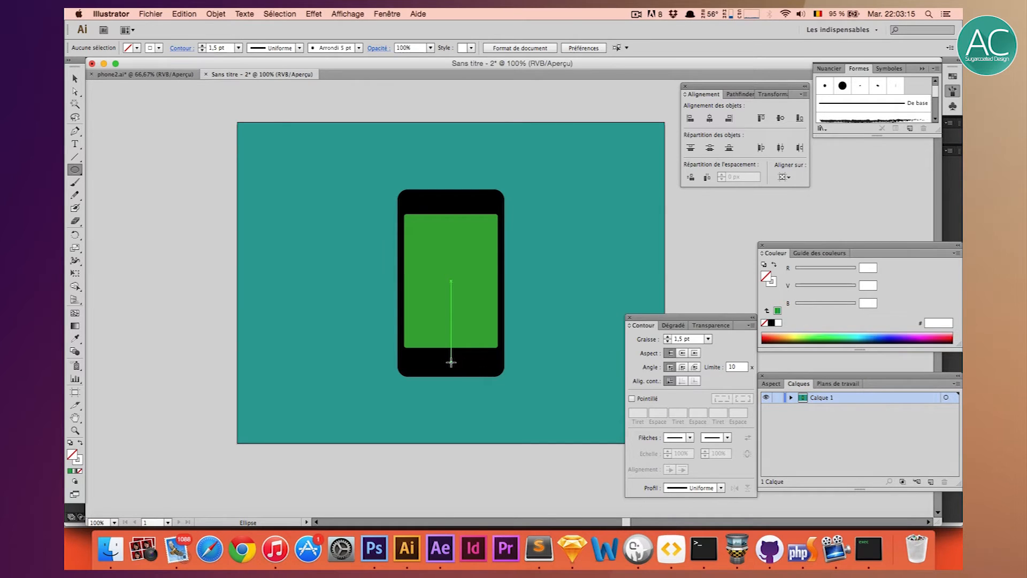
key("alt+shift")
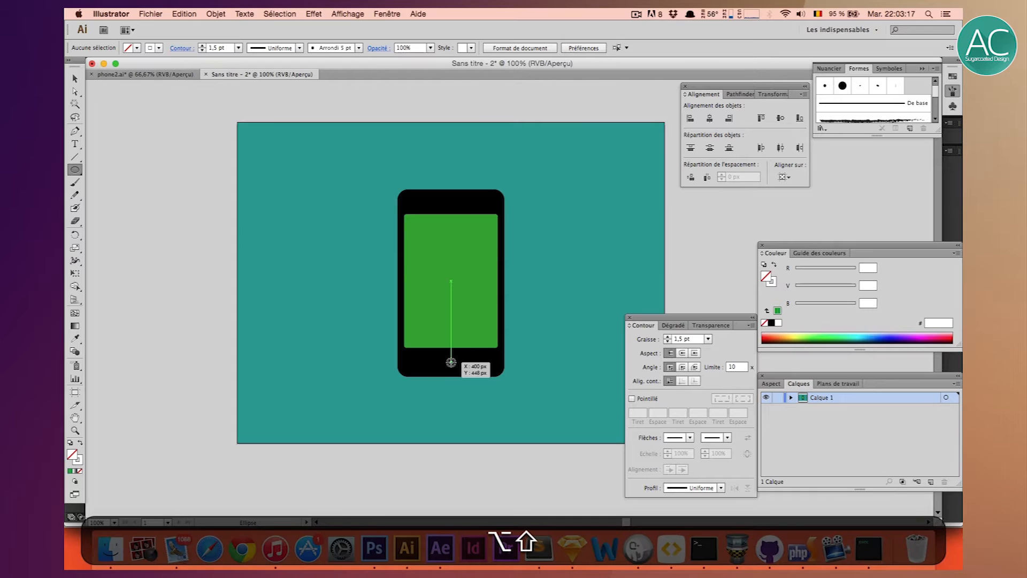
left_click_drag(451, 362, 459, 359)
left_click(75, 79)
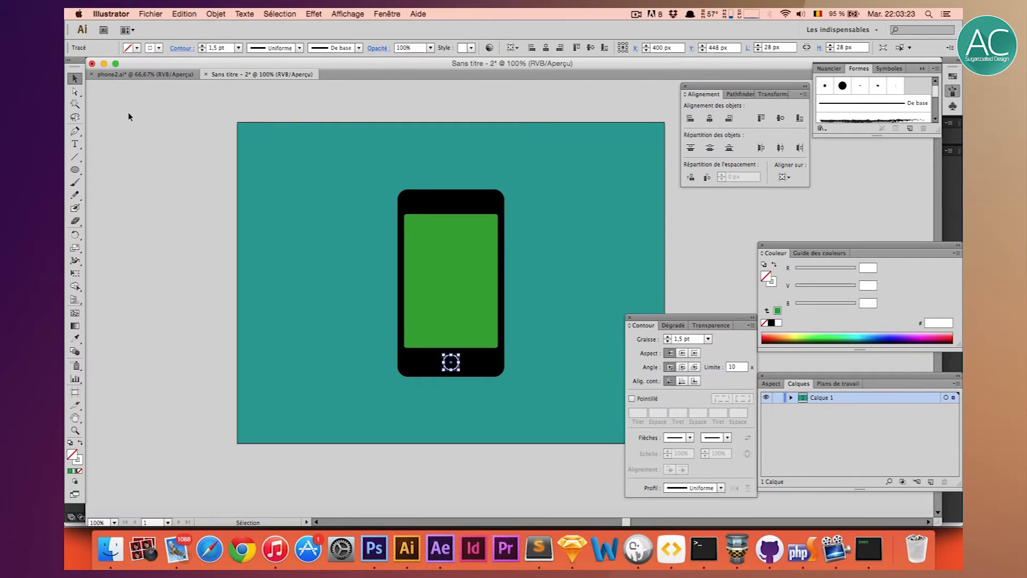
left_click(377, 321)
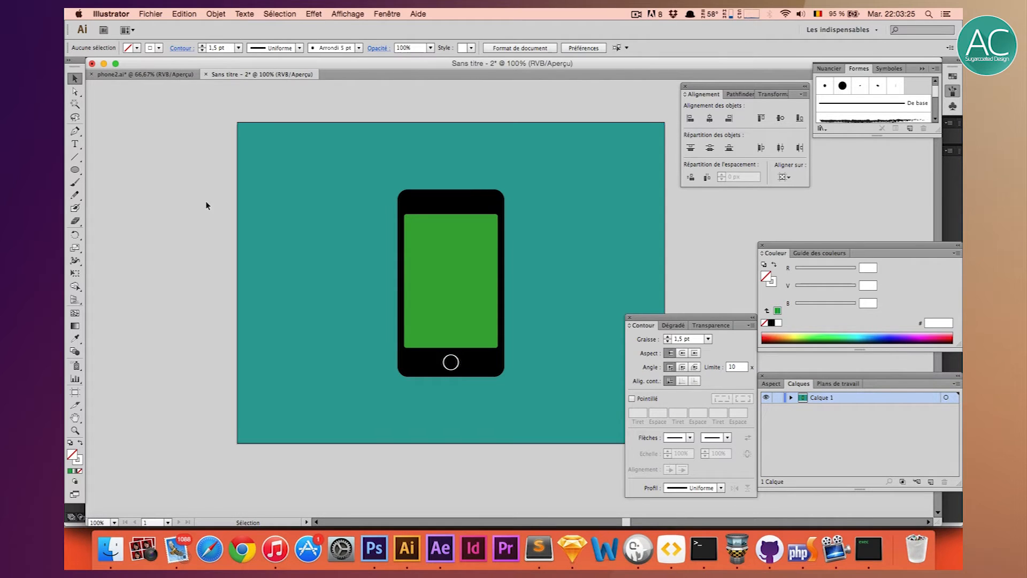
Draw a 22 px camera circle with a 1 pt stroke in the phone's upper right corner and nudge it right.
left_click(76, 169)
left_click(228, 48)
type("1")
key("Return")
key("alt+shift")
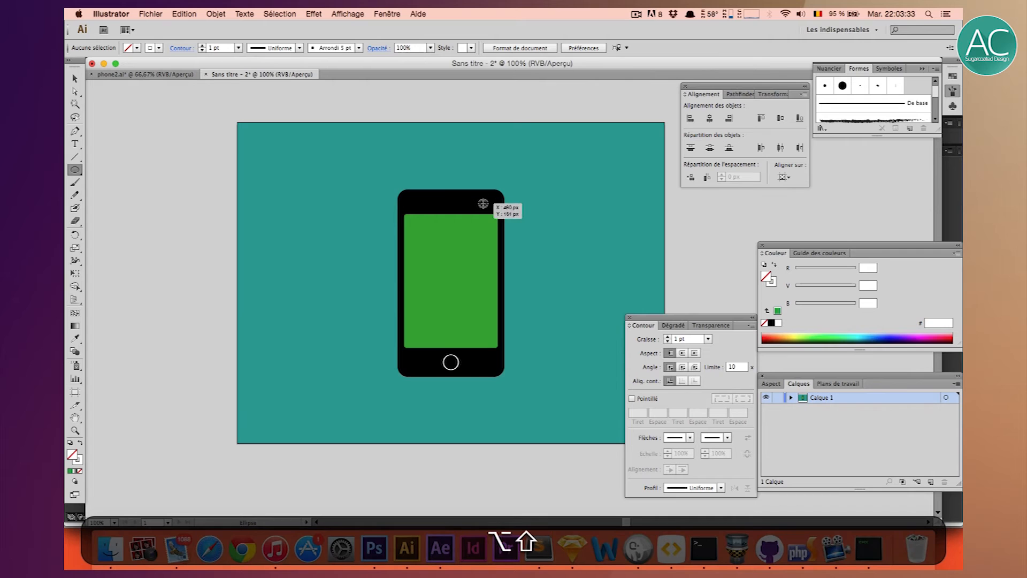
left_click_drag(487, 202, 491, 195)
key("Right")
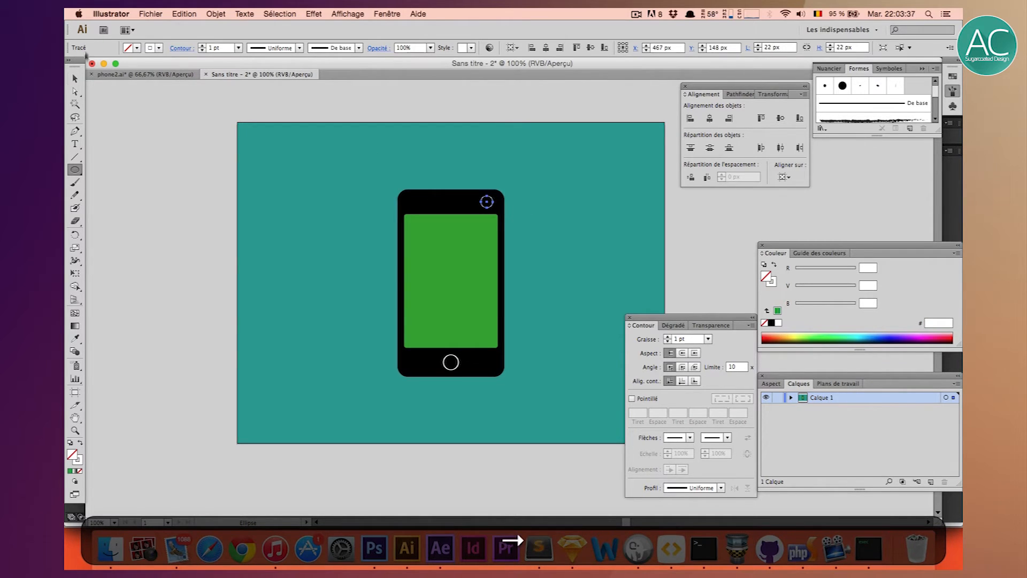
left_click(75, 79)
left_click(153, 174)
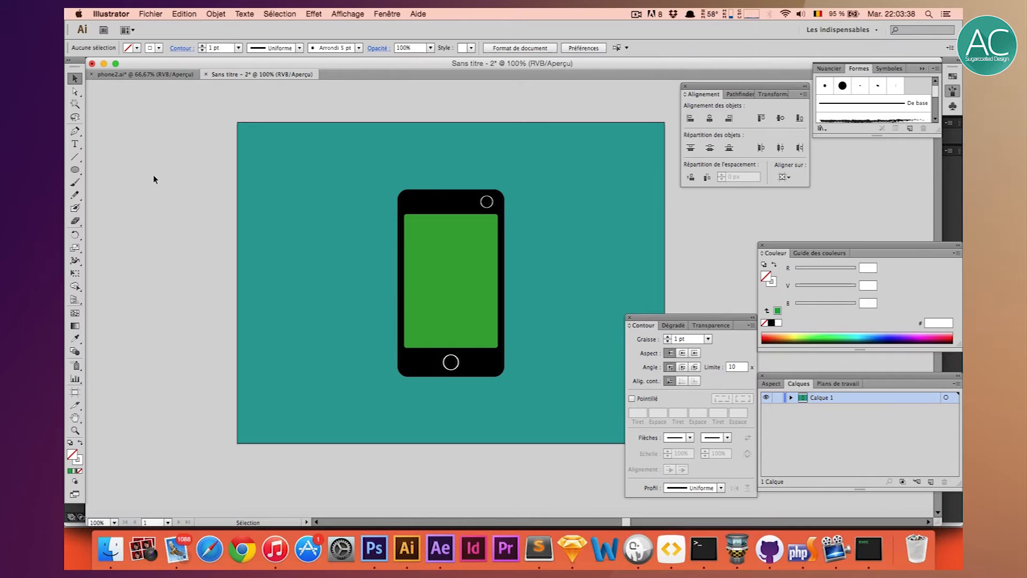
Scale the camera circle down to about 18 px, adjust its position and deselect it.
left_click(487, 204)
left_click(481, 202)
left_click_drag(480, 196, 482, 195)
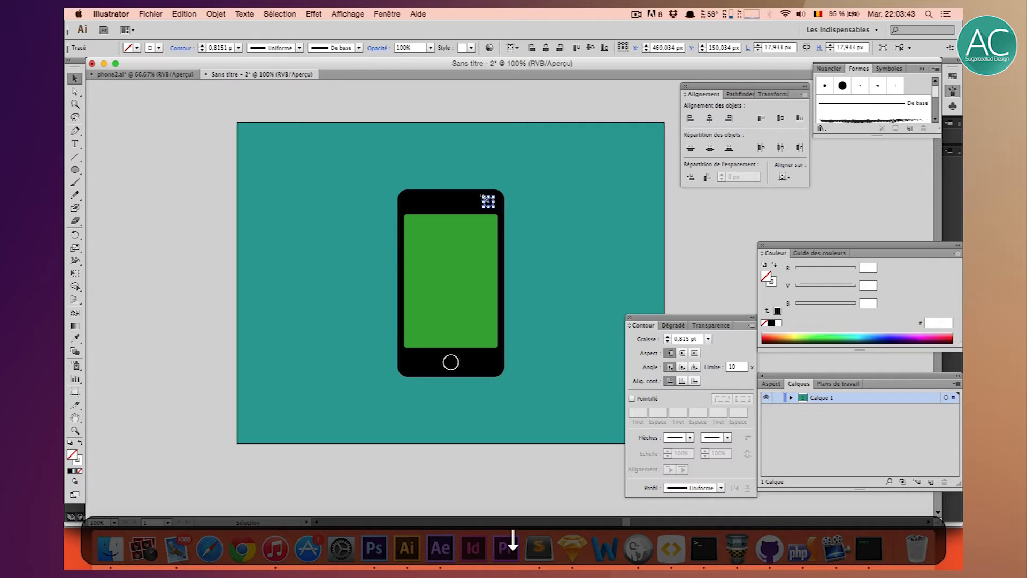
left_click(250, 110)
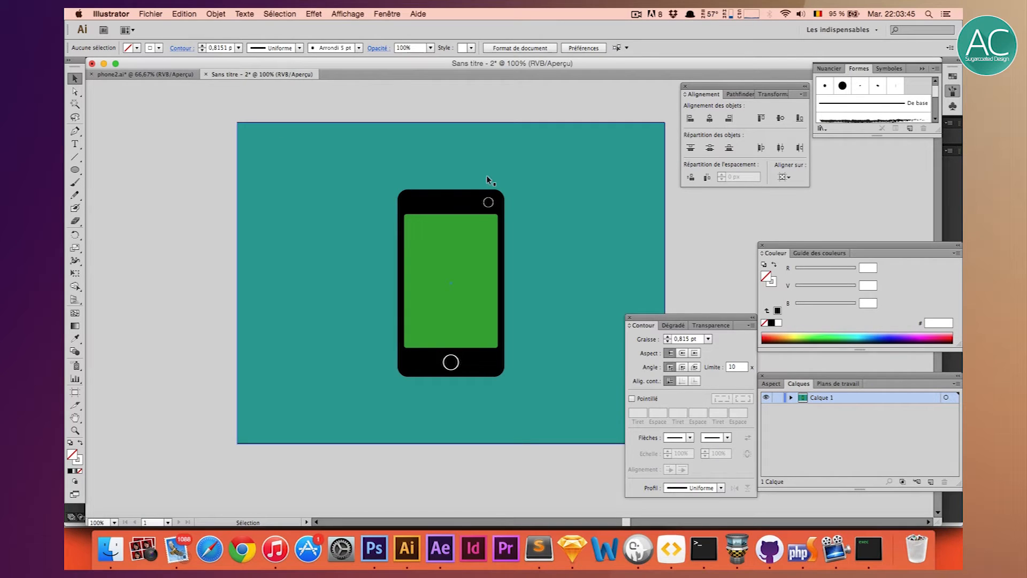
Set the camera circle's stroke weight to 1 pt and deselect it.
left_click(492, 199)
left_click(230, 49)
key("super+a")
type("1")
key("Return")
left_click(207, 169)
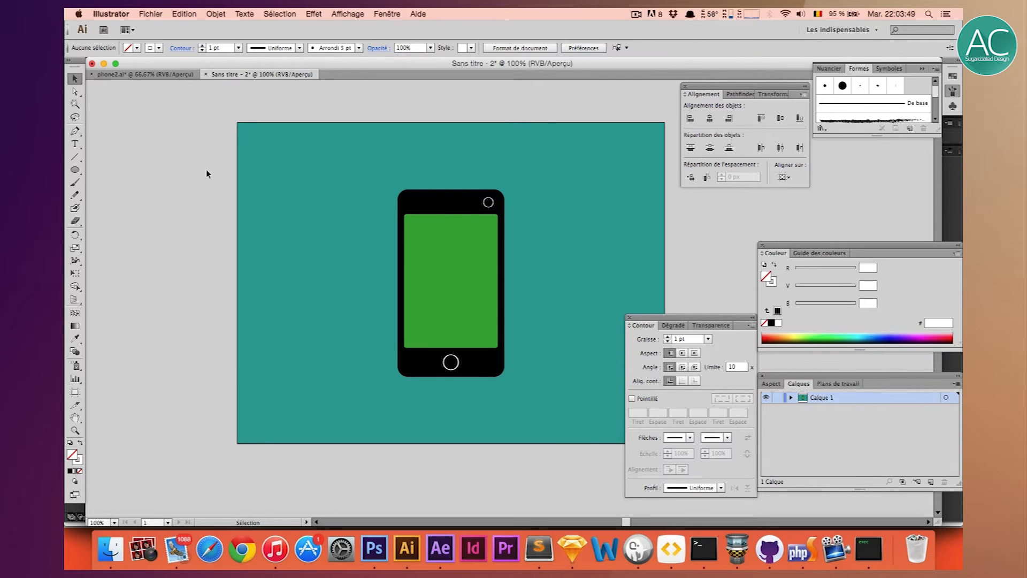
Draw a 30 × 10 px rounded rectangle as a side button on the phone's top edge, near its upper left corner.
left_click_drag(78, 173, 104, 186)
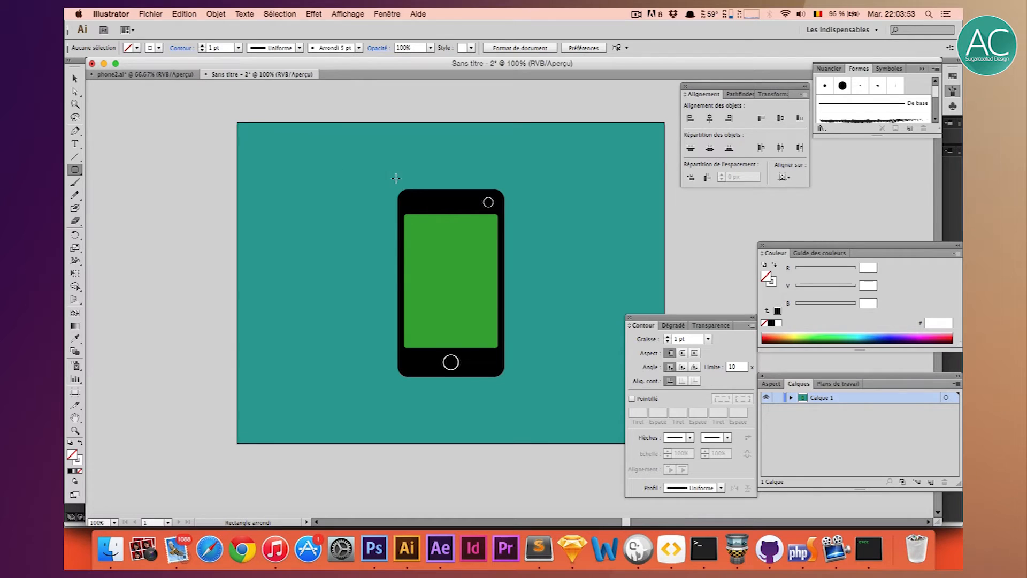
left_click(424, 186)
type("10")
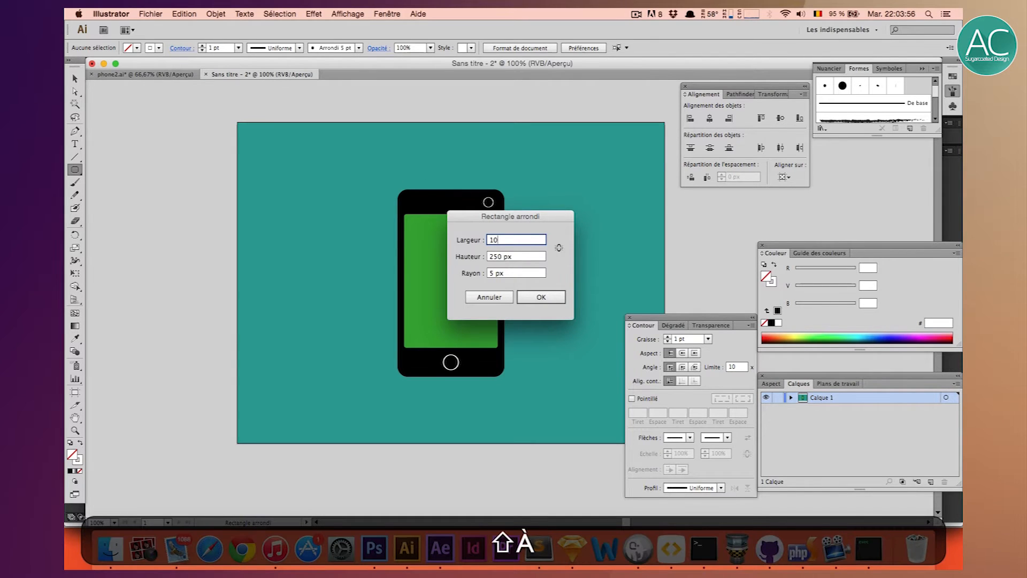
key("Tab")
type("30")
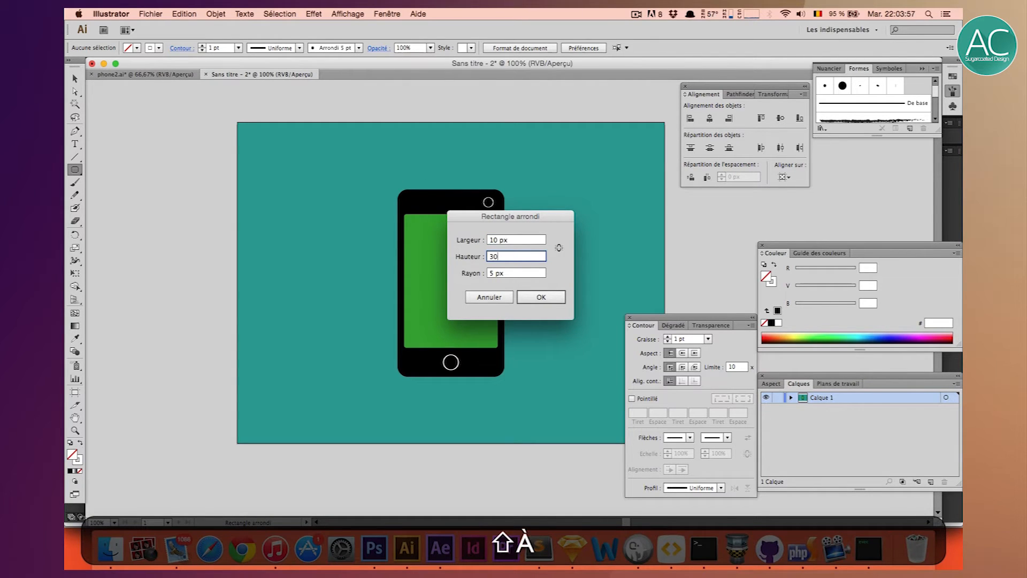
key("shift+Tab")
type("30")
key("Tab")
type("10")
key("Tab")
type("1")
key("Return")
key("v")
Give the small top button the phone body's black fill without stroke, nudge it slightly left and deselect it.
left_click(137, 48)
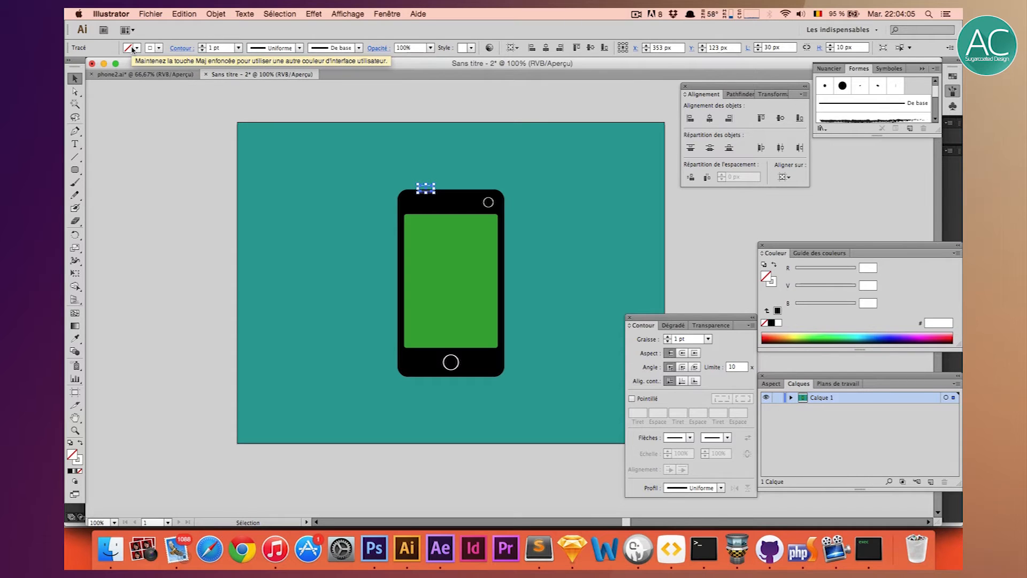
double_click(75, 340)
left_click(555, 400)
left_click(414, 355)
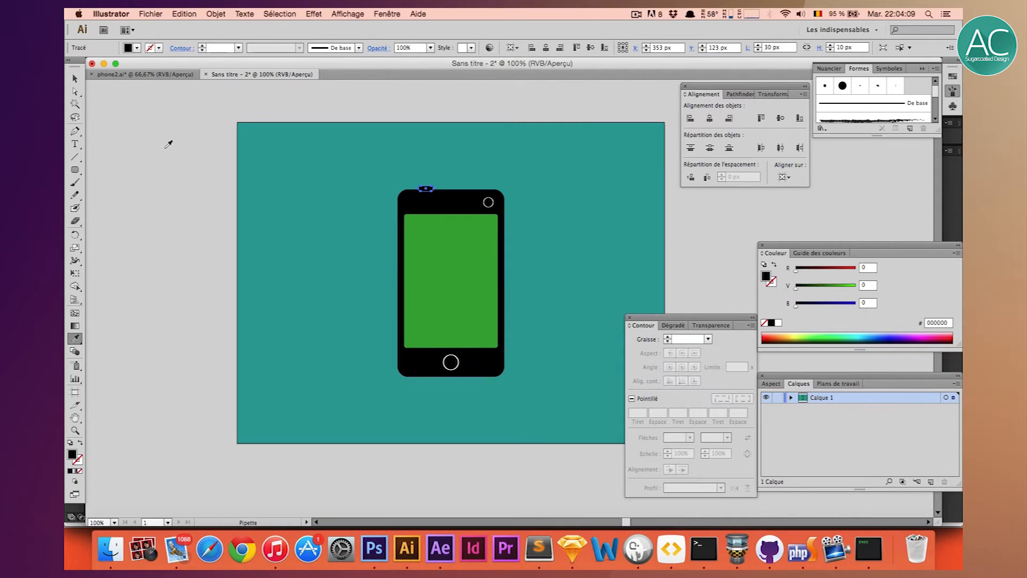
left_click(426, 185)
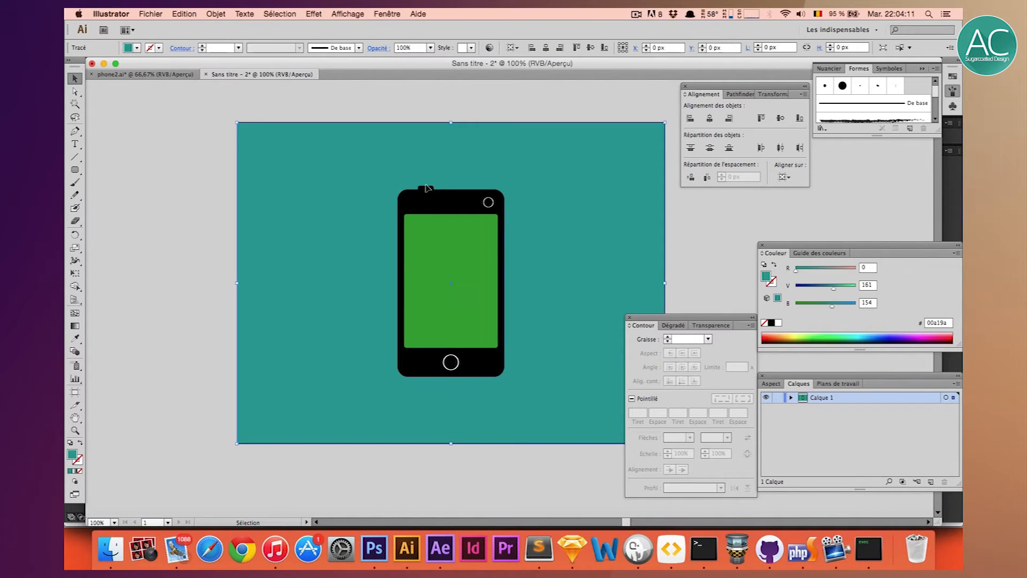
left_click(426, 188)
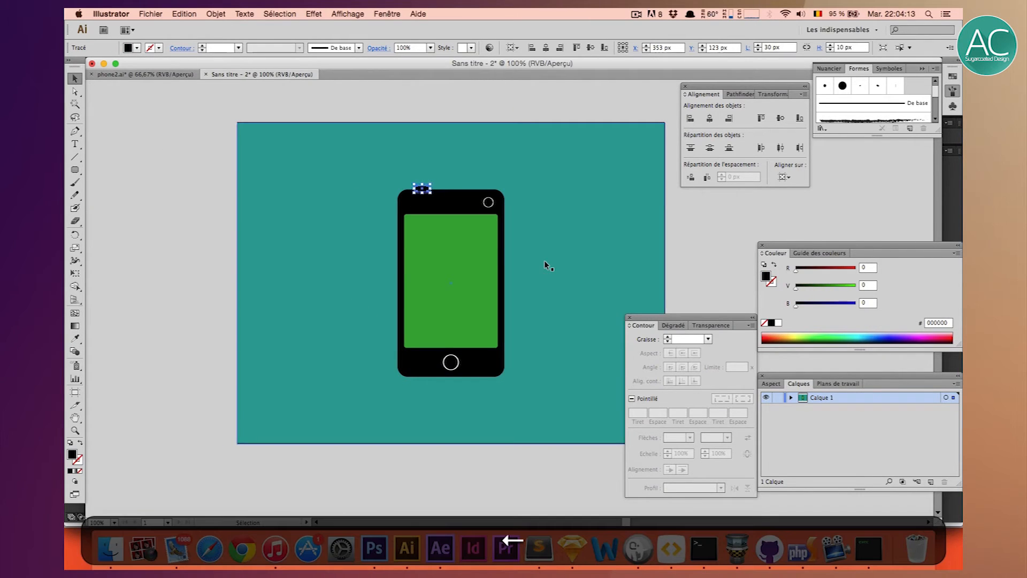
left_click(165, 176)
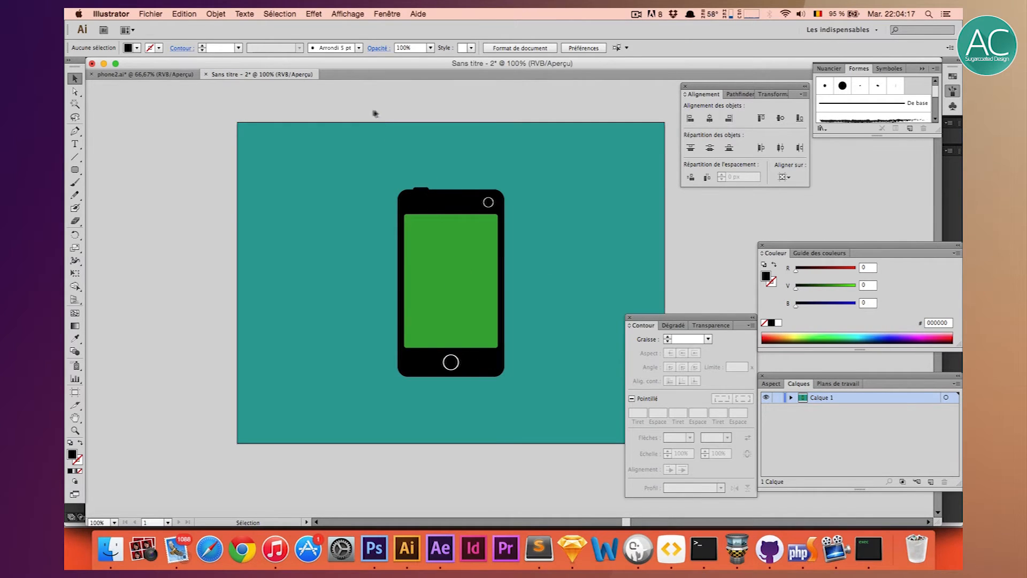
left_click(161, 74)
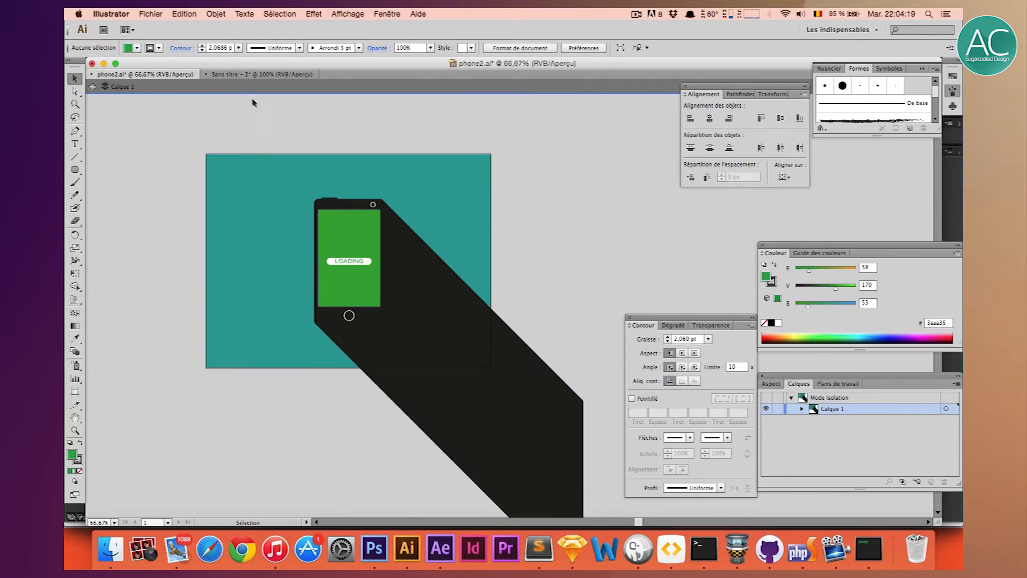
left_click(235, 75)
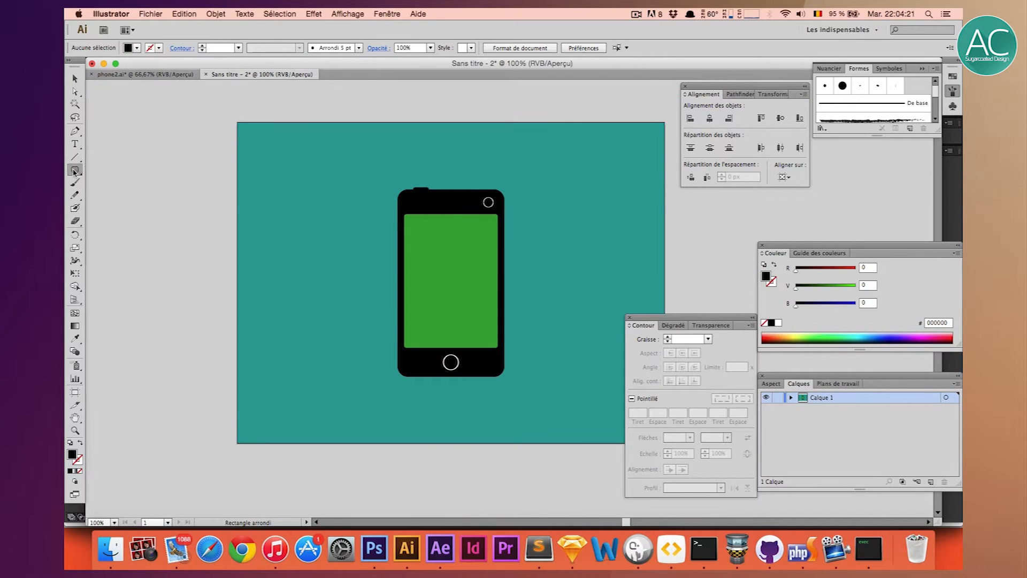
left_click_drag(75, 172, 107, 182)
left_click(431, 276)
double_click(512, 273)
type("0")
key("shift+Return")
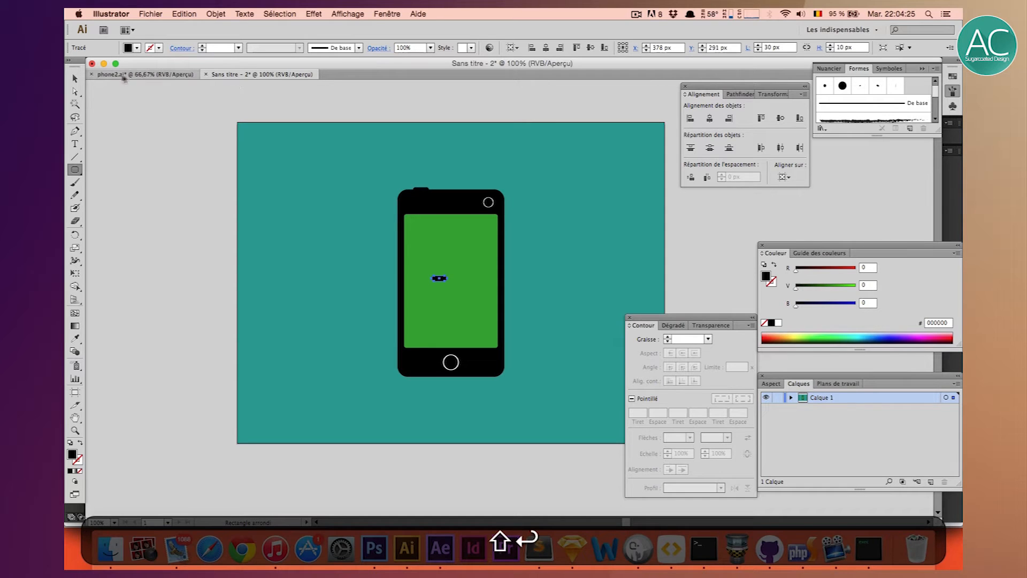
key("BackSpace")
left_click(75, 78)
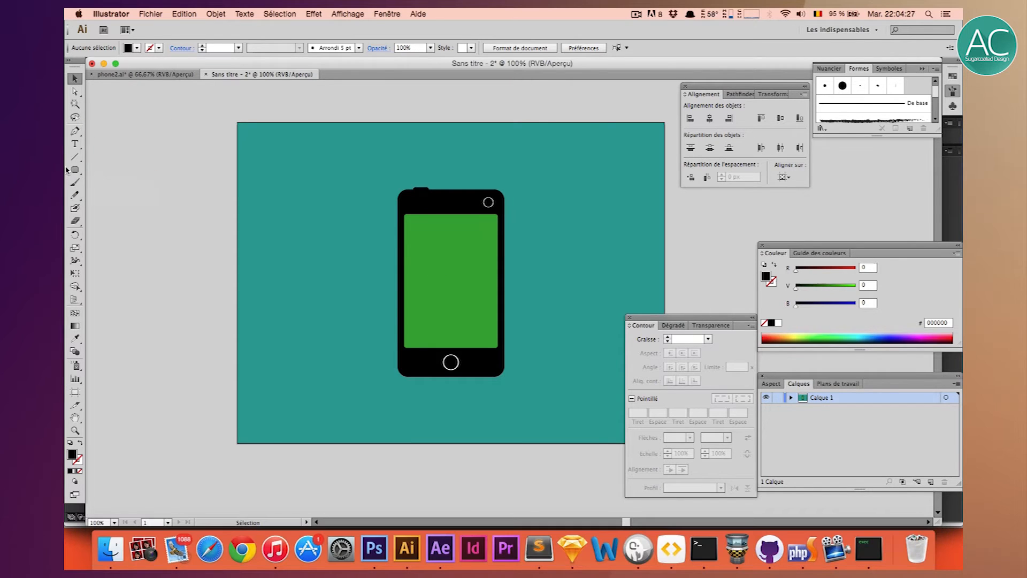
Draw a rounded loading bar about 147 × 21 px across the green screen, centre it vertically and fill it white.
left_click_drag(420, 269, 498, 280)
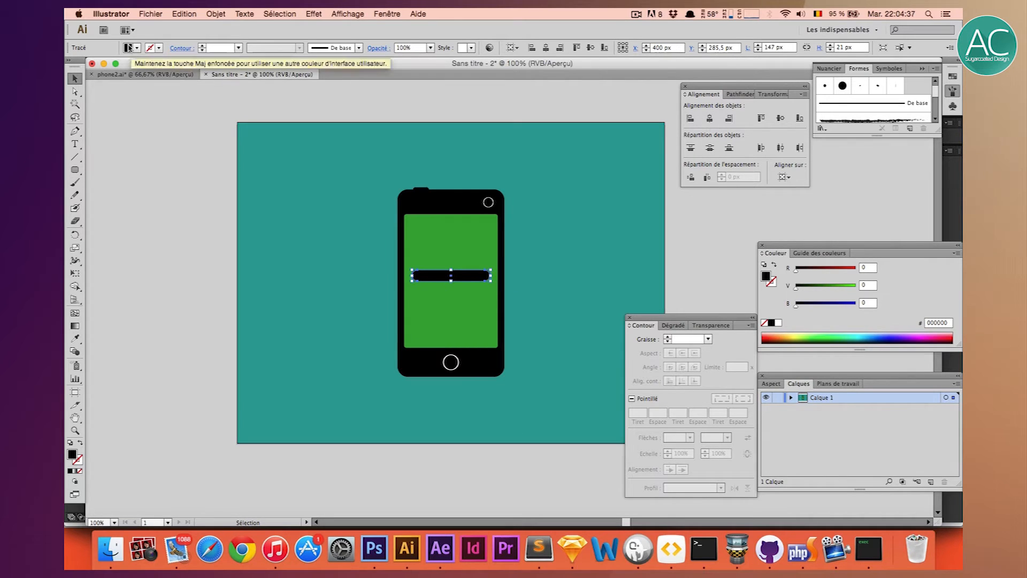
left_click(785, 118)
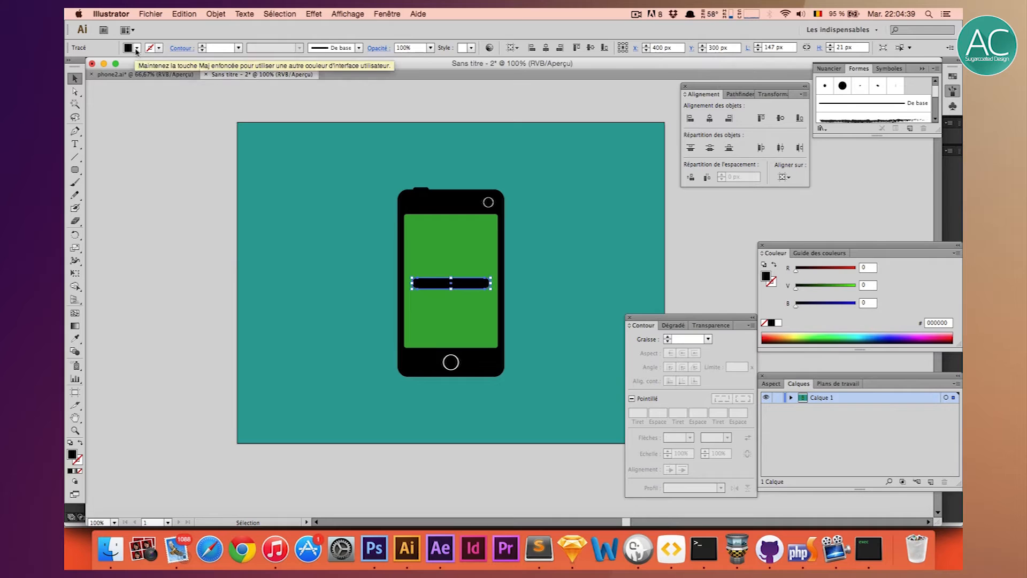
left_click(137, 48)
left_click(87, 65)
left_click(161, 242)
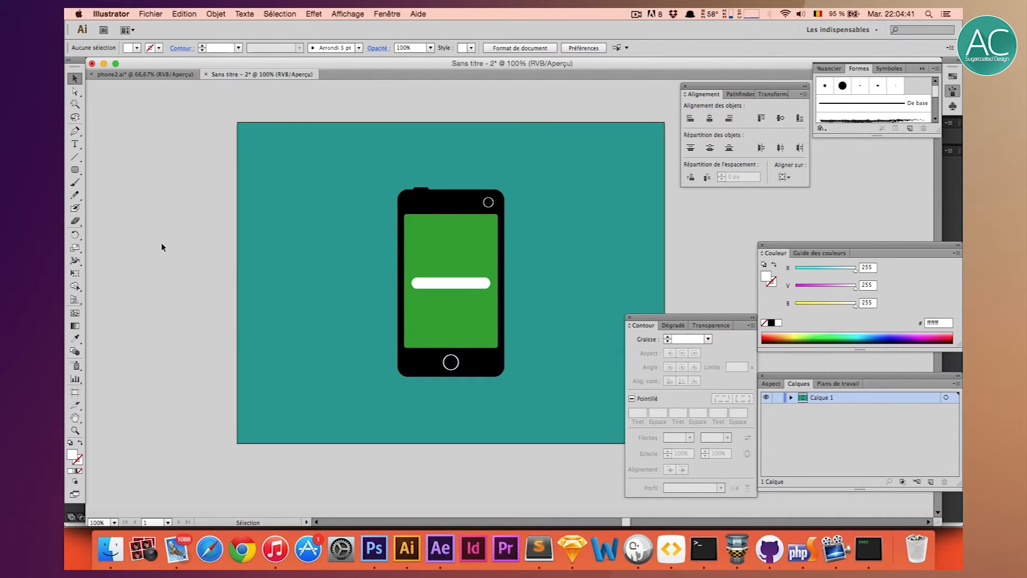
Add the text LOADING in 12 pt Helvetica Light beside the phone.
key("super+equal")
key("t")
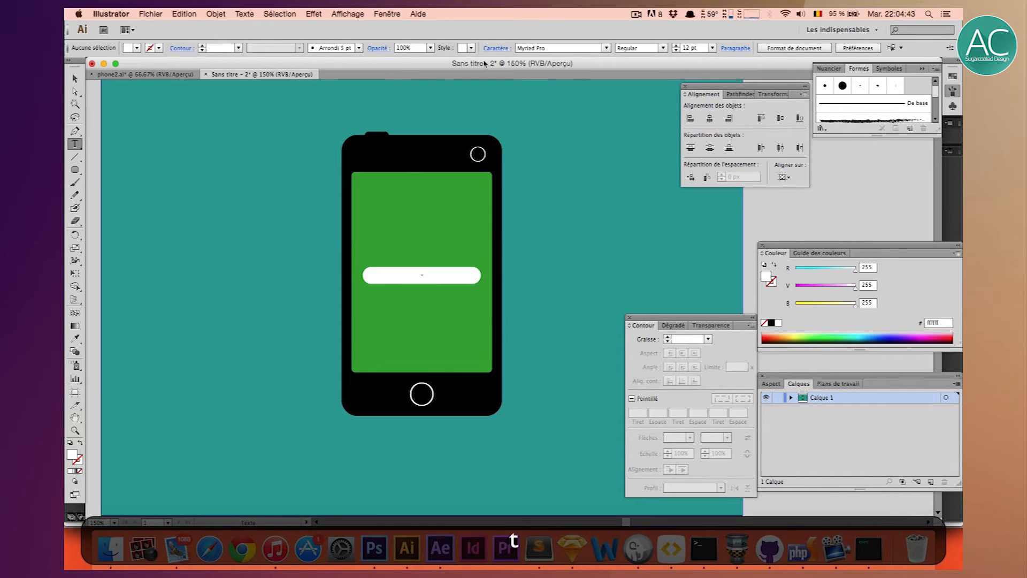
type("Helvetica")
key("Return")
left_click(663, 48)
left_click(651, 58)
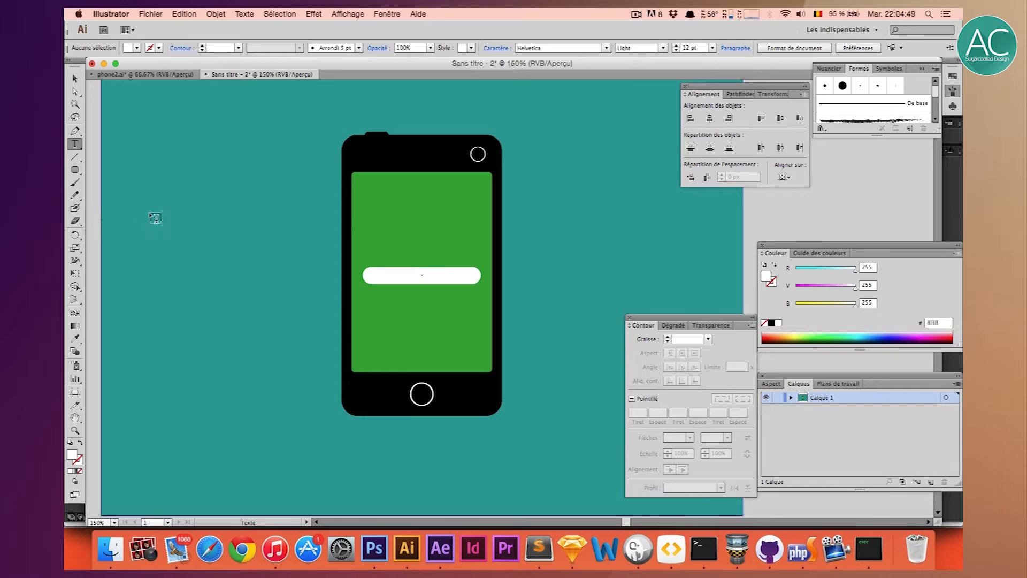
left_click(153, 254)
type("LOADING")
Colour the LOADING text with the screen's green and centre it on the white loading bar.
key("super+a")
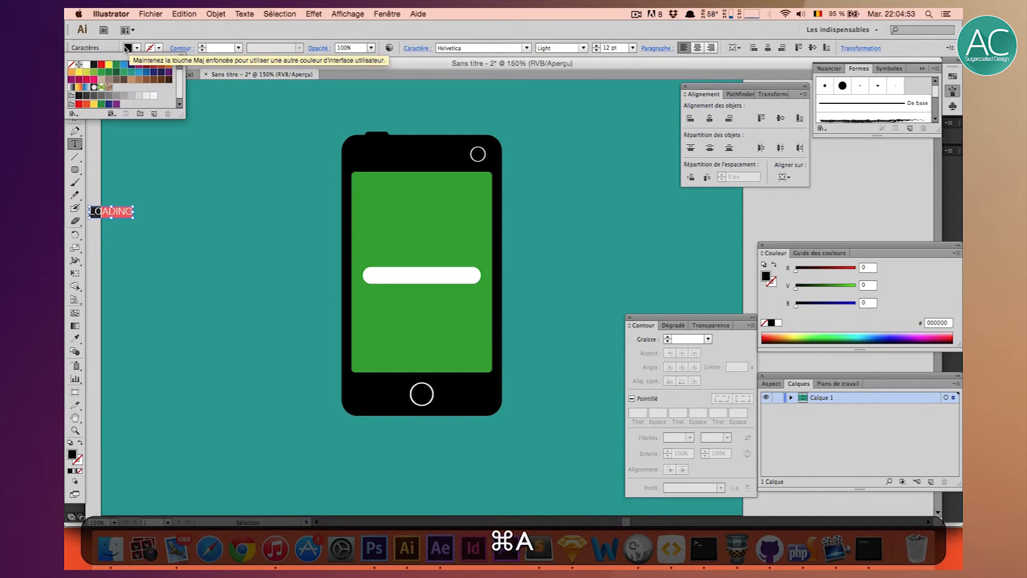
left_click(75, 339)
left_click(414, 326)
left_click(74, 79)
left_click_drag(98, 217, 404, 276)
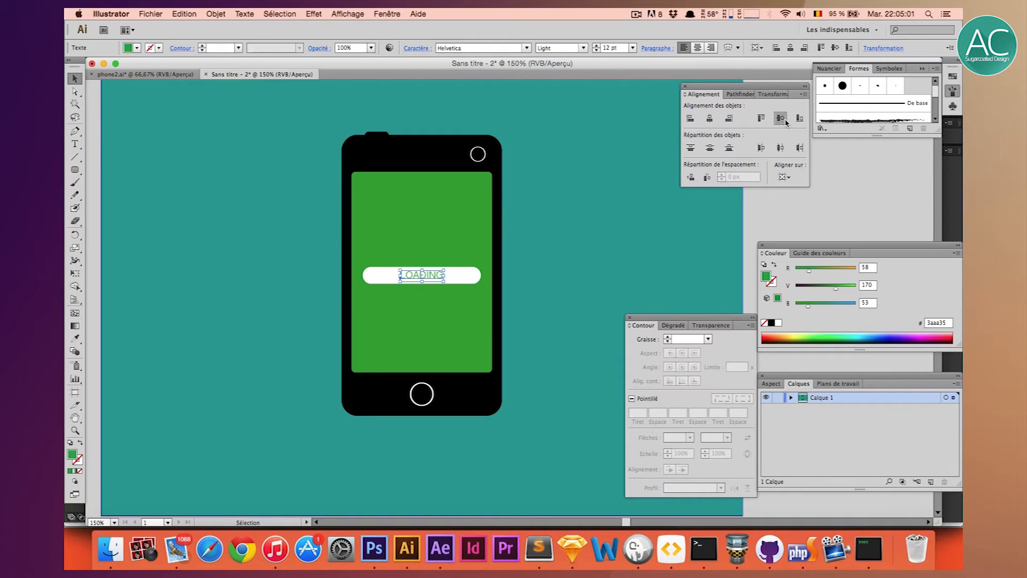
left_click(776, 190)
Set the LOADING text's font size to 14 pt and centre it horizontally on the bar.
key("super+minus")
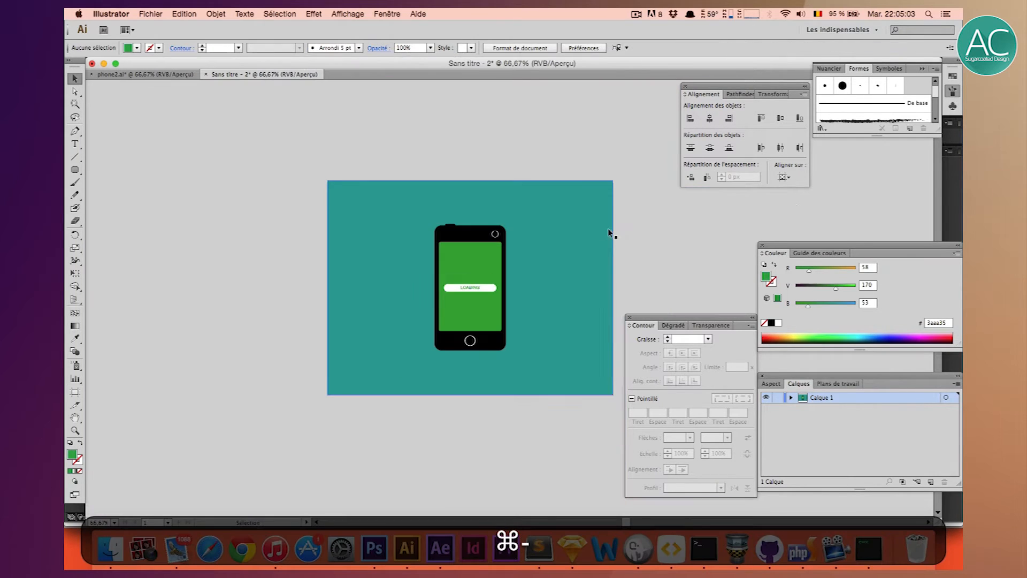
key("super+equal")
left_click(440, 278)
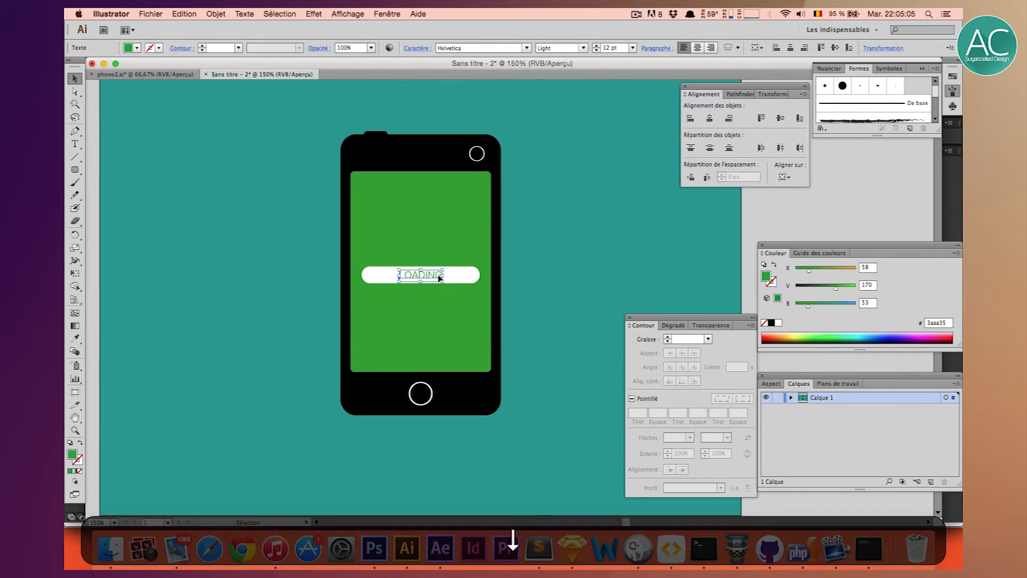
left_click_drag(601, 49, 622, 49)
type("14")
key("shift+Return")
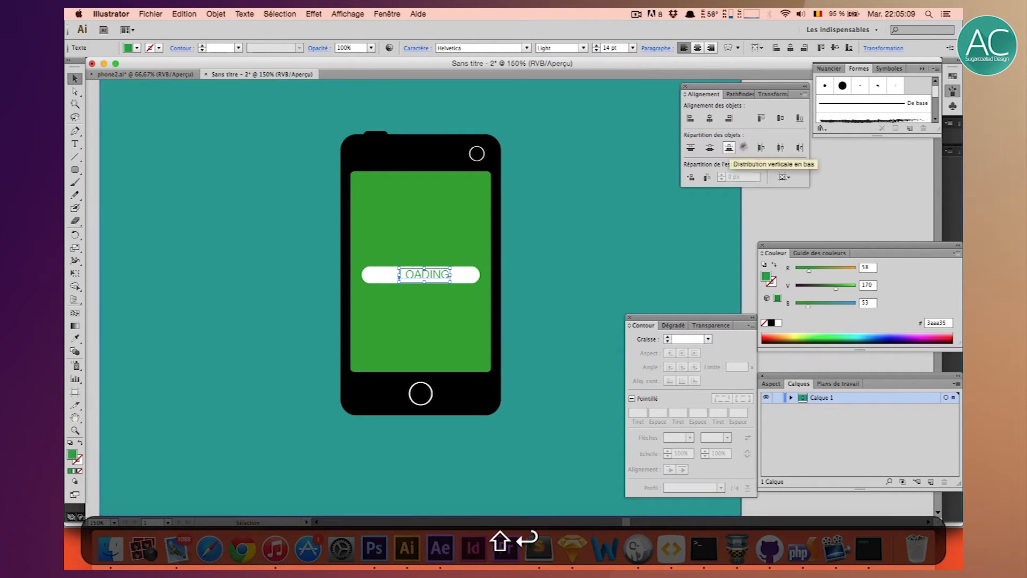
left_click(709, 118)
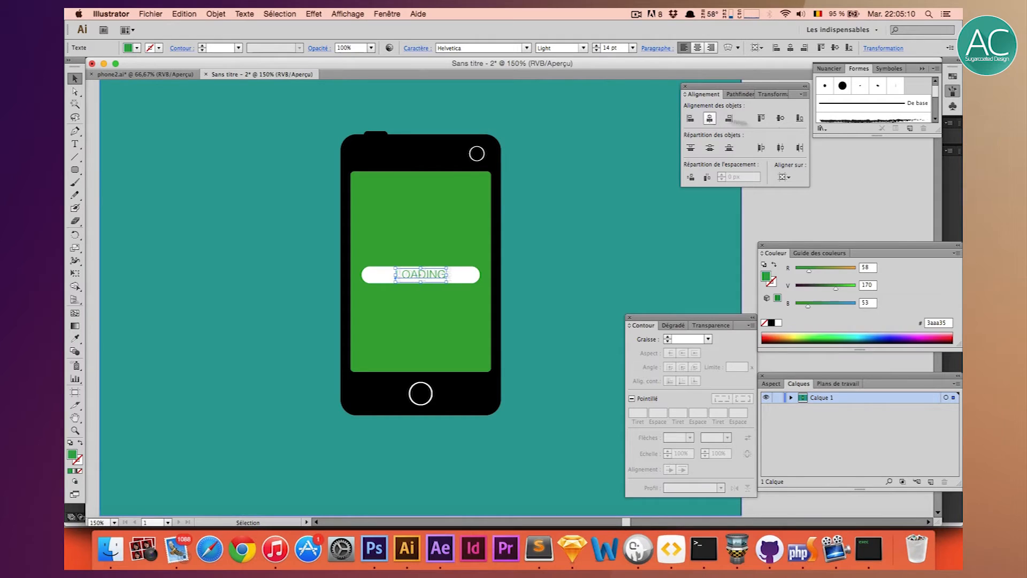
left_click(820, 205)
Change the LOADING text's font style to Regular and fine-tune its vertical position within the bar.
left_click(435, 277)
key("Down")
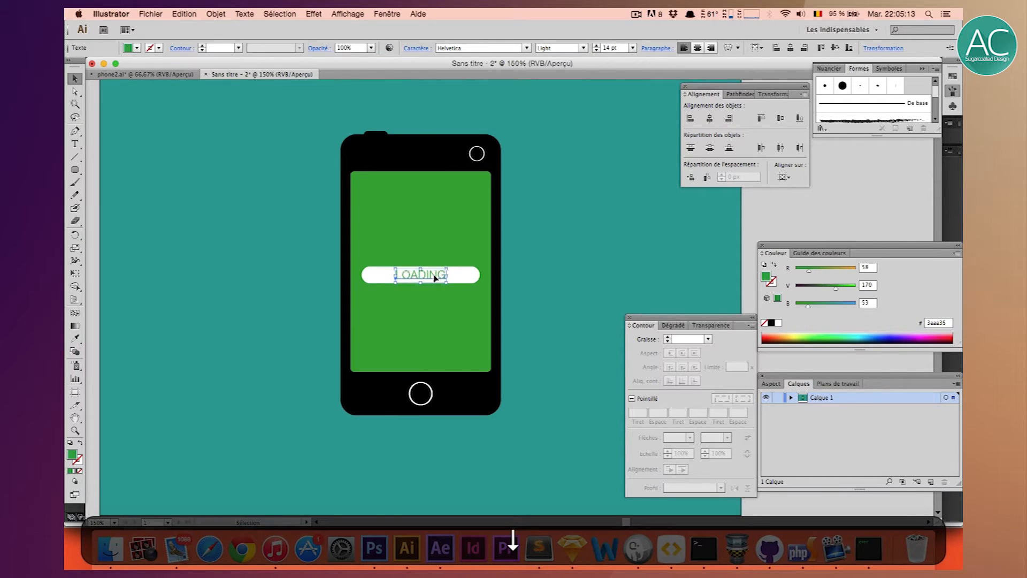
left_click(584, 47)
left_click(566, 81)
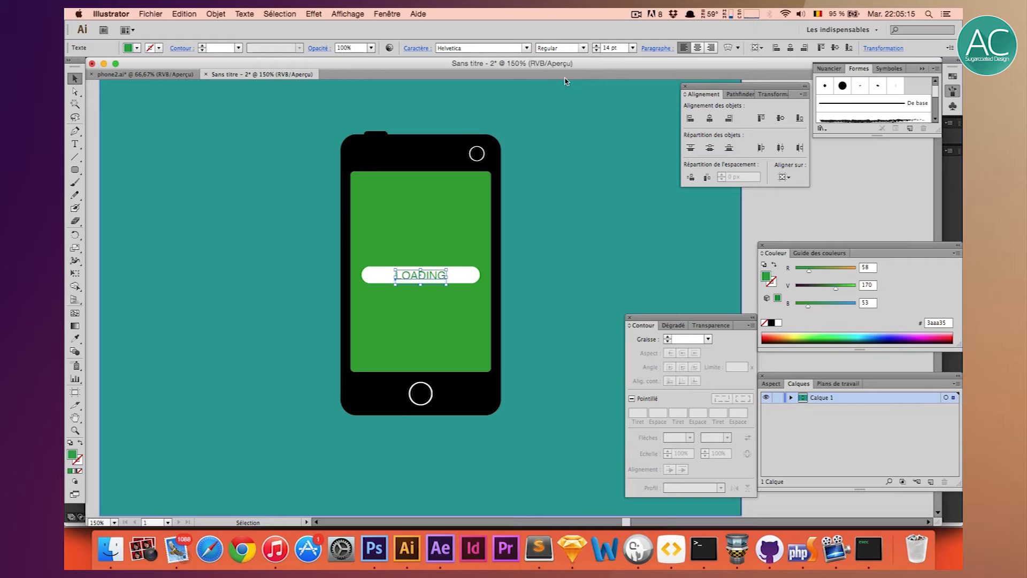
left_click(845, 220)
key("super+minus")
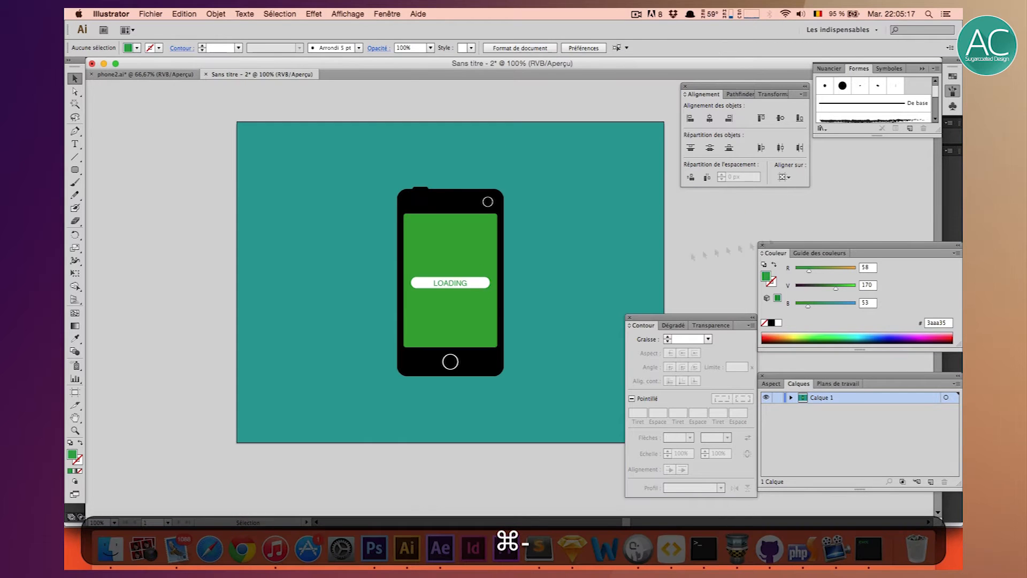
left_click(446, 281)
key("Up")
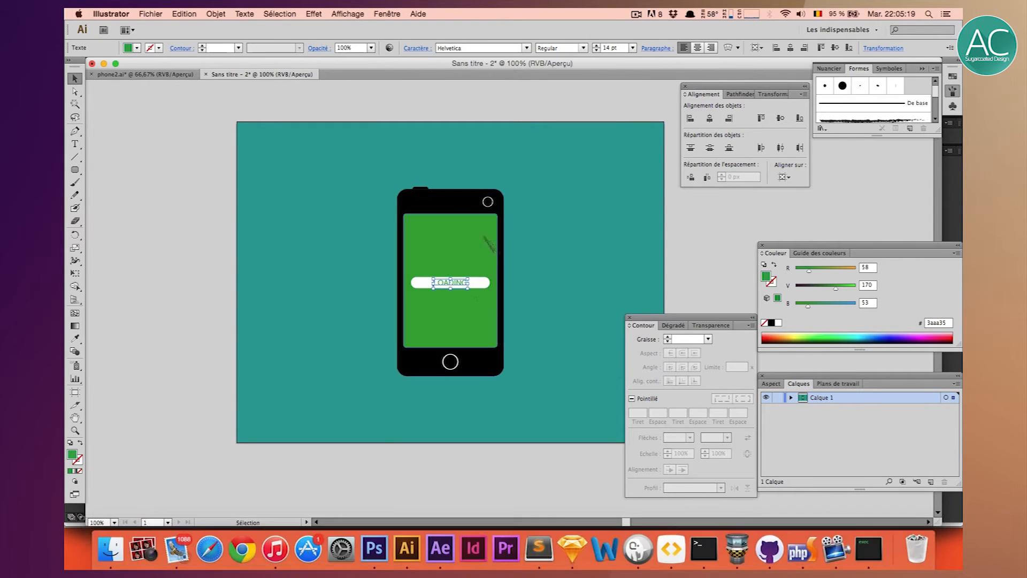
Convert the LOADING text to outlines and ungroup the resulting letters.
left_click(277, 14)
left_click(273, 128)
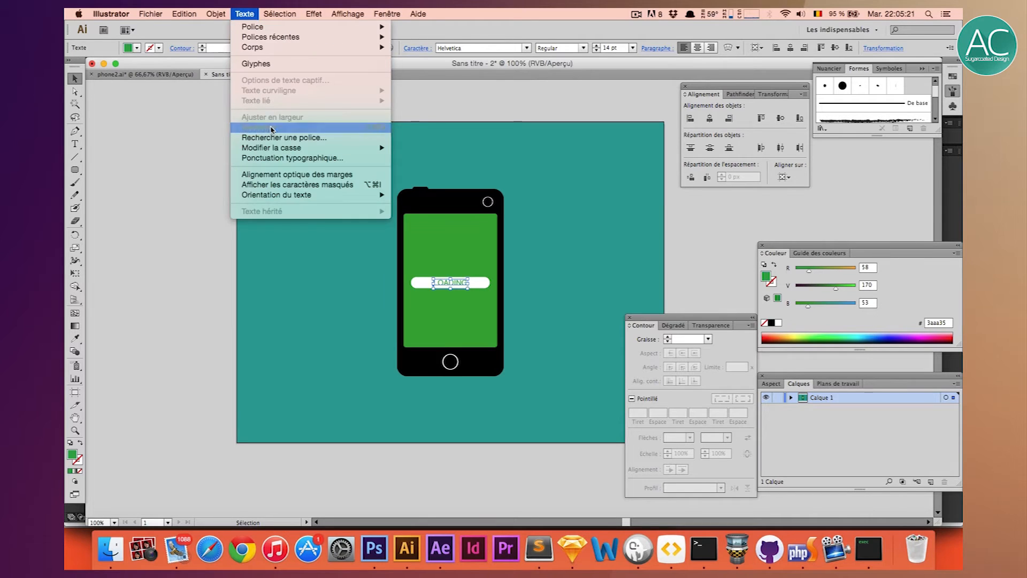
right_click(445, 284)
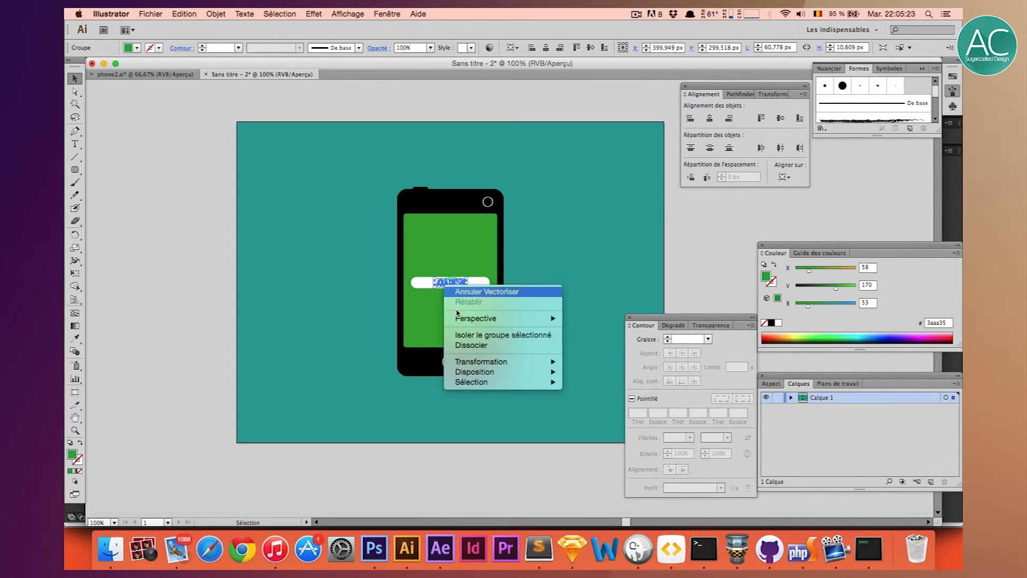
left_click(471, 342)
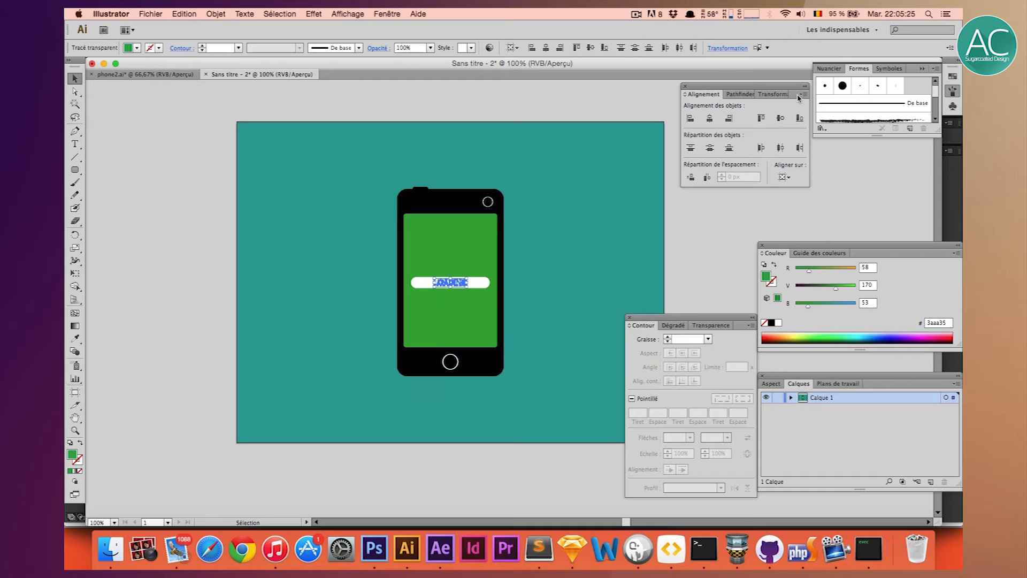
Combine the outlined LOADING letters into one compound shape and deselect it.
left_click(739, 95)
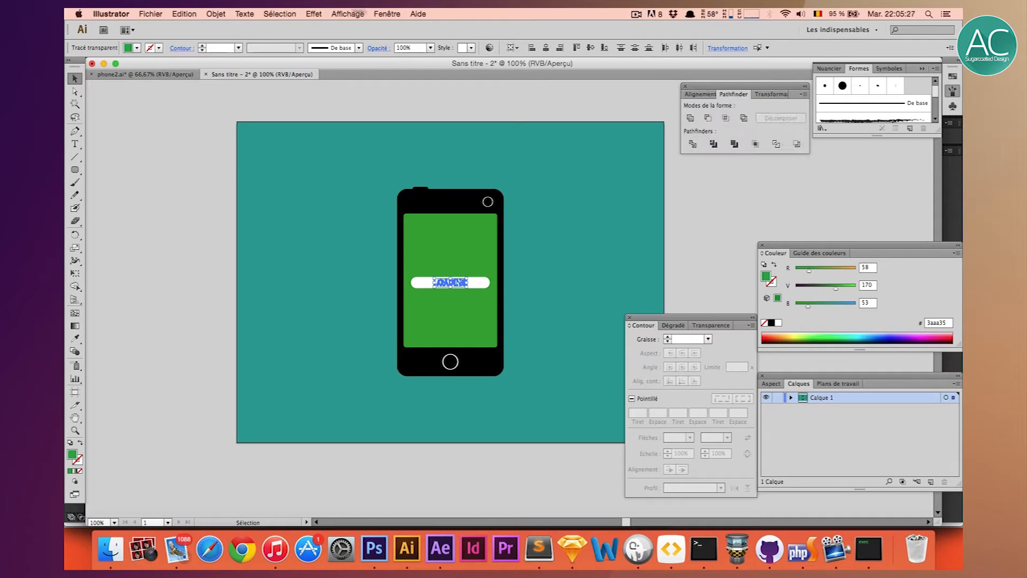
left_click(803, 95)
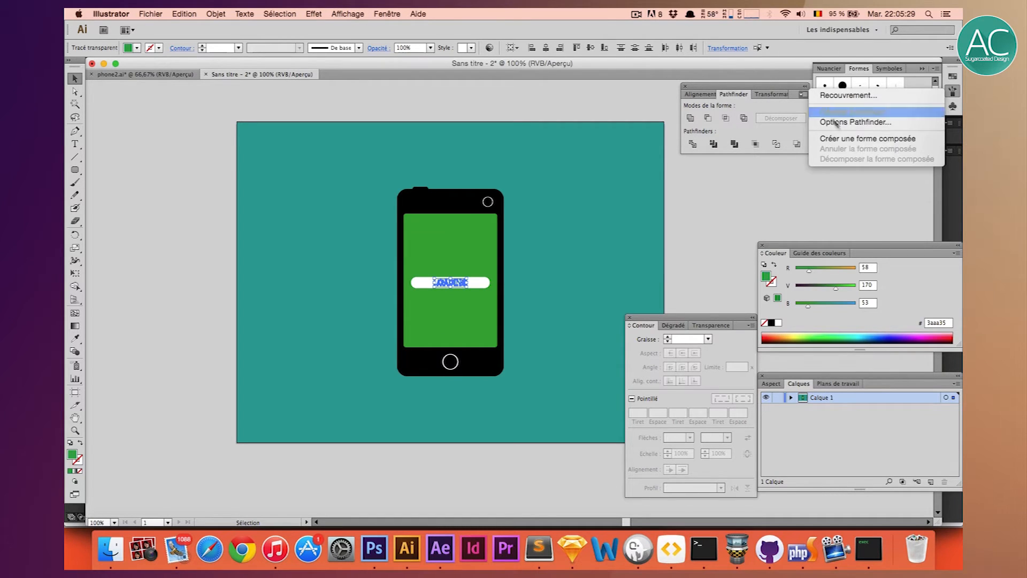
left_click(803, 95)
left_click(802, 94)
left_click(841, 140)
left_click(768, 198)
key("super+alt+equal")
key("super+minus")
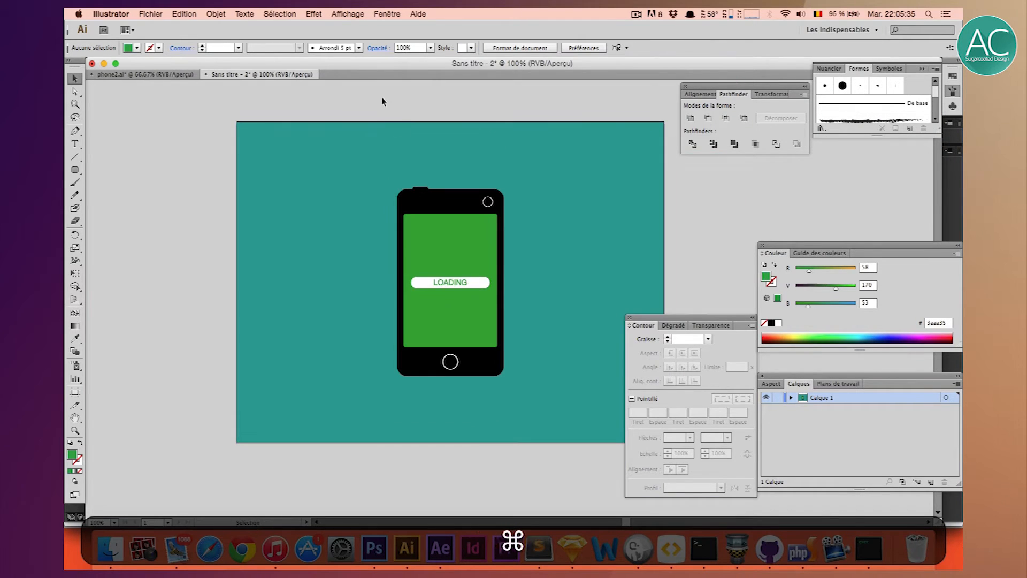
left_click_drag(382, 99, 546, 364)
left_click_drag(467, 167, 442, 93)
left_click(428, 260)
left_click(394, 126)
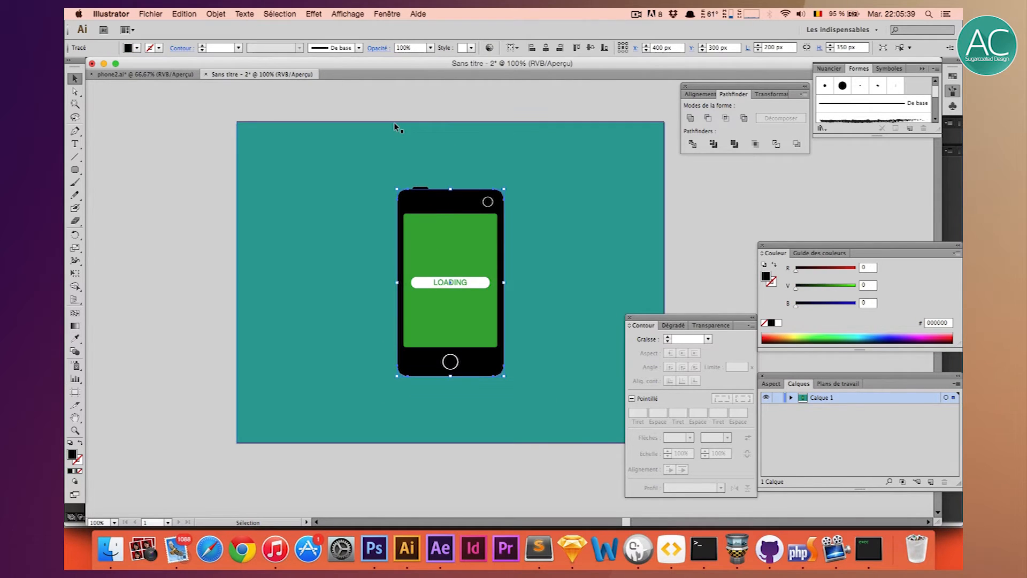
Group the LOADING lettering together with its white rounded bar.
left_click_drag(426, 282, 435, 281)
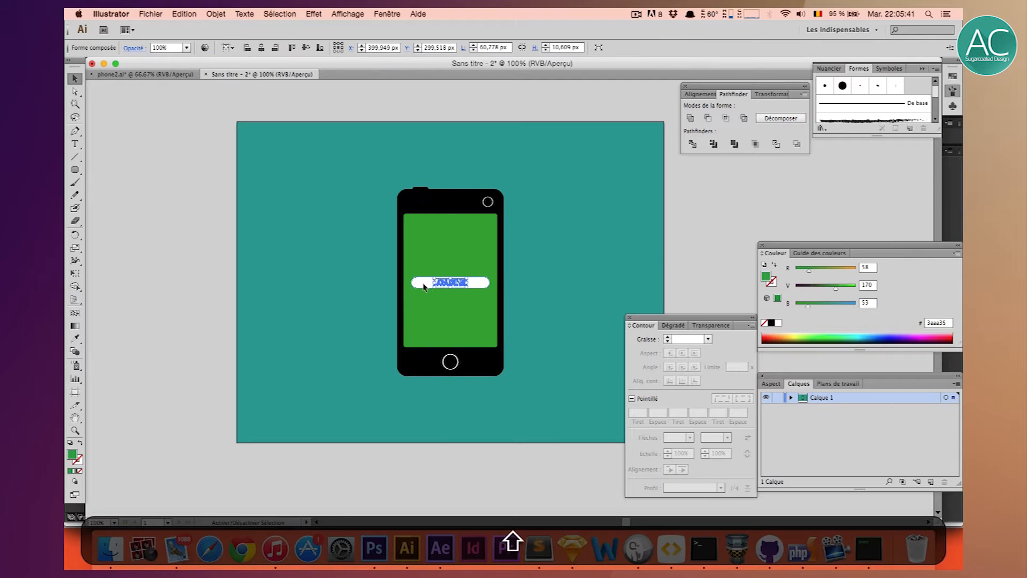
left_click(423, 282, "shift")
key("super+g")
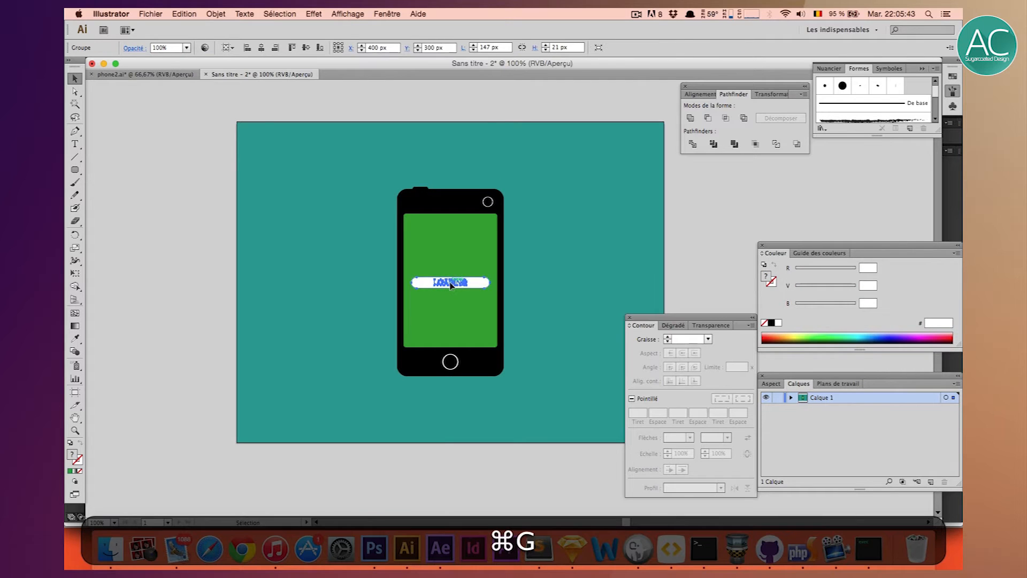
Group the phone's body, screen, side button and circles, leaving out the LOADING bar group and the teal background.
left_click(374, 95)
left_click_drag(567, 412, 470, 321)
left_click(455, 289, "shift")
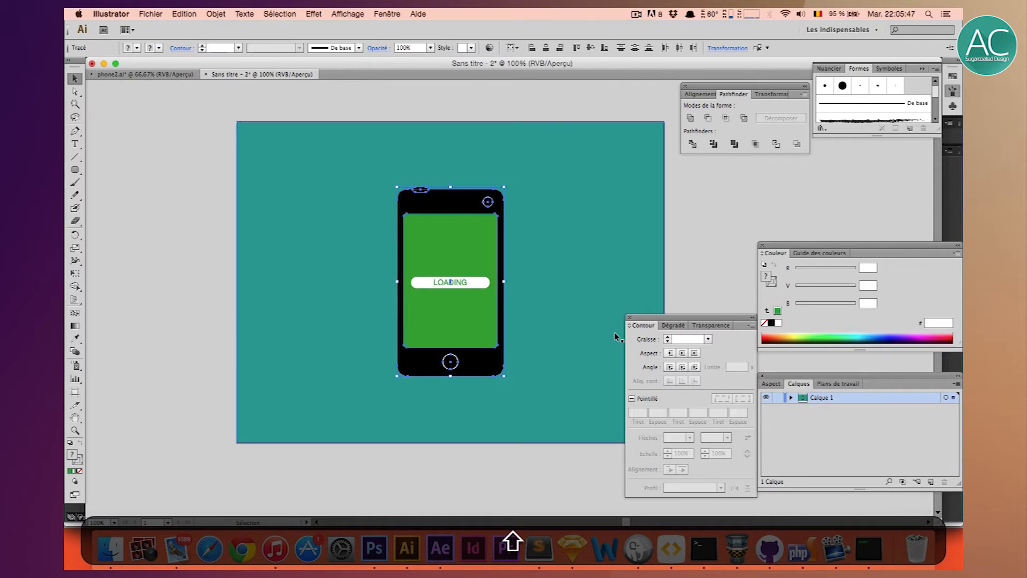
key("super+g")
left_click(488, 153)
left_click(448, 214)
left_click(447, 285)
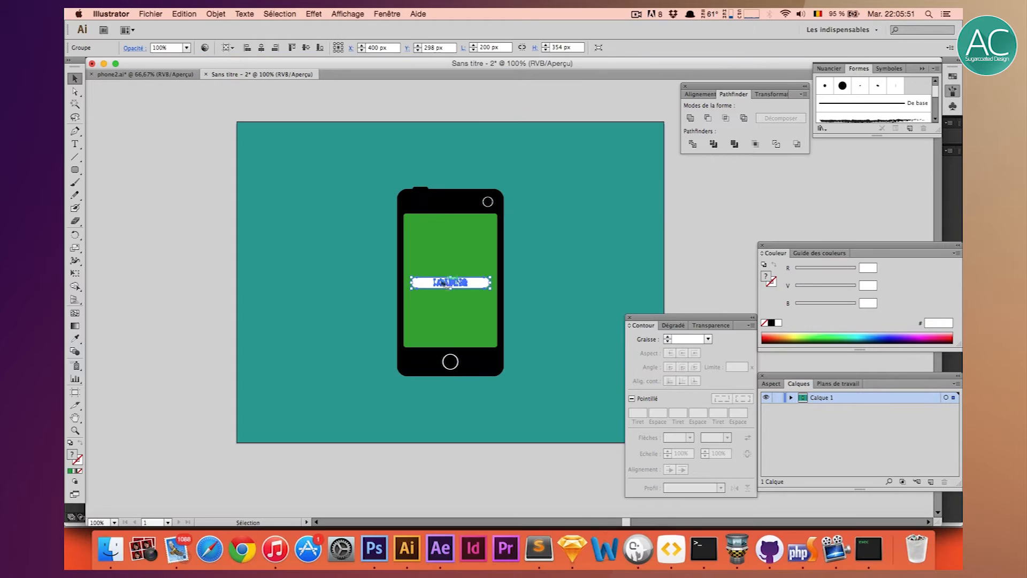
left_click(352, 217)
left_click(150, 160)
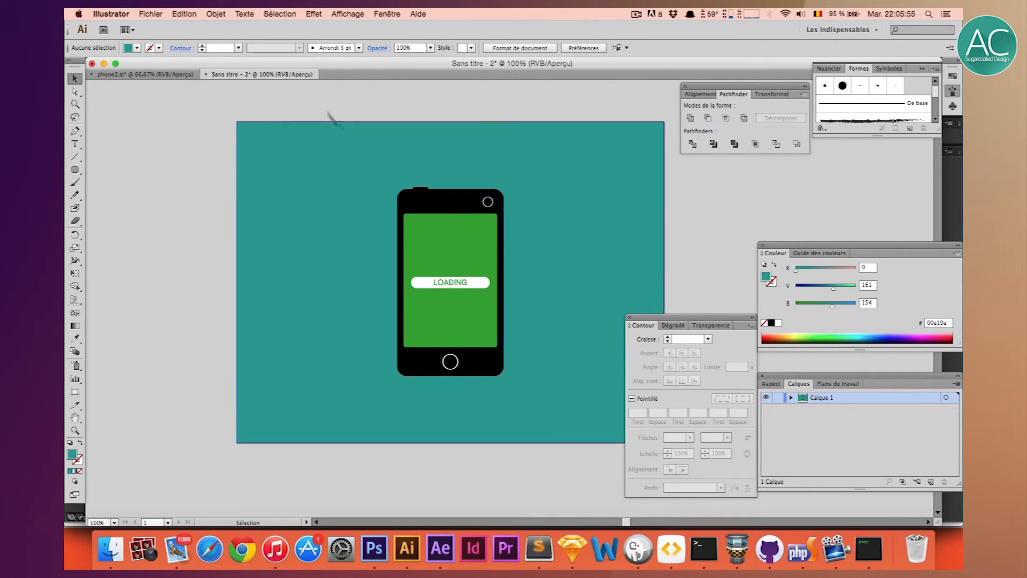
left_click(182, 75)
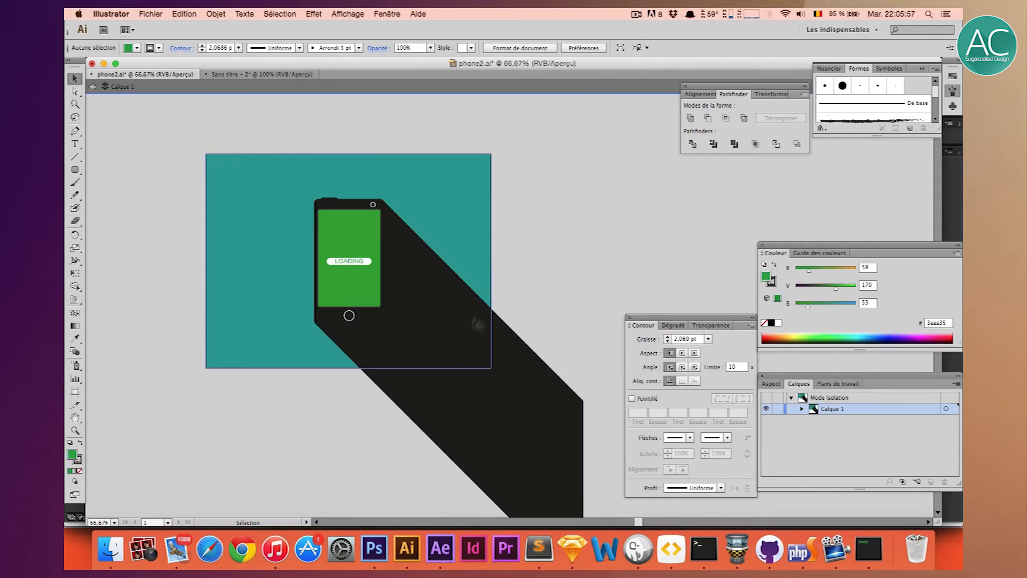
left_click(235, 75)
left_click(424, 374)
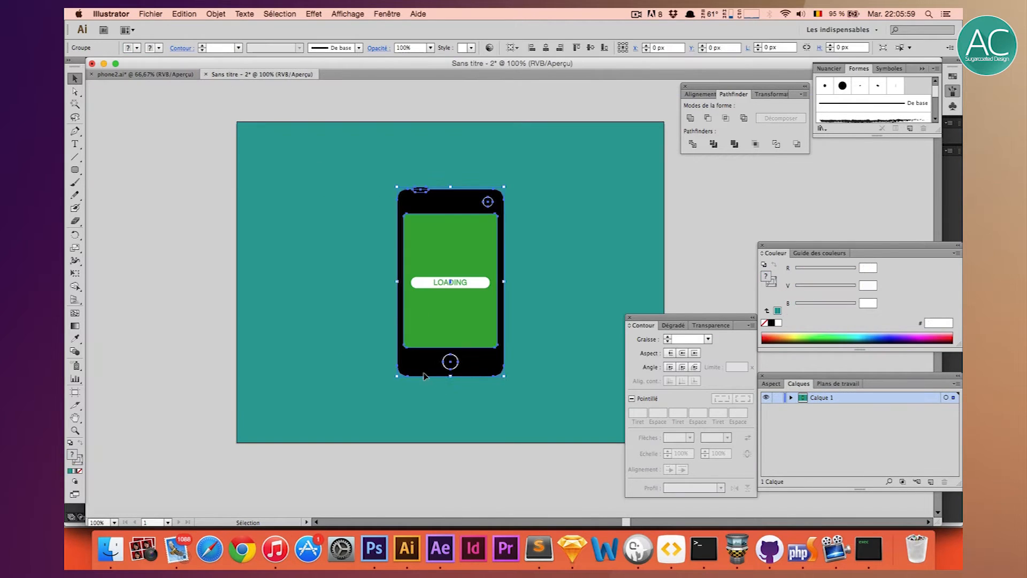
double_click(420, 370)
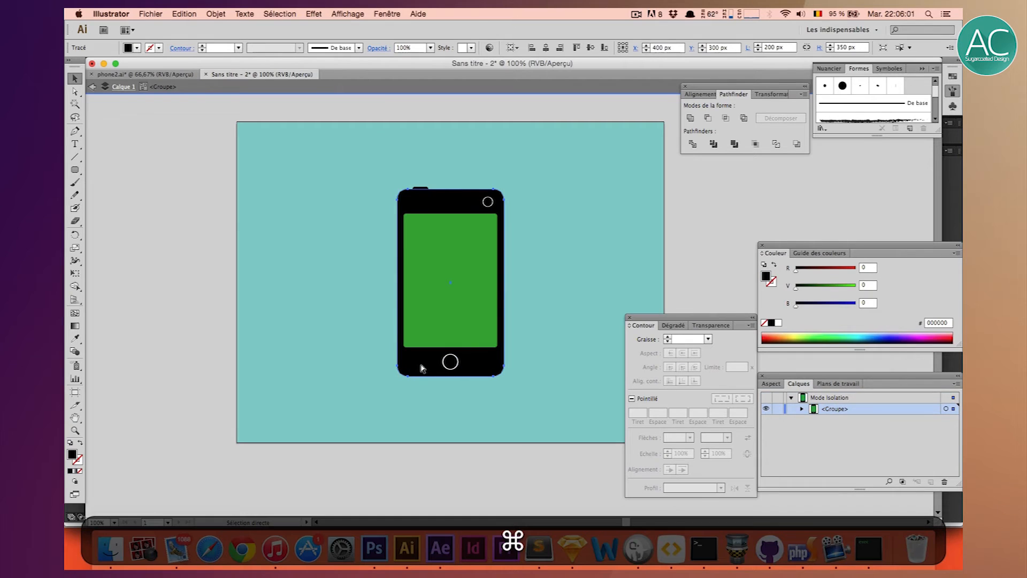
key("super+c")
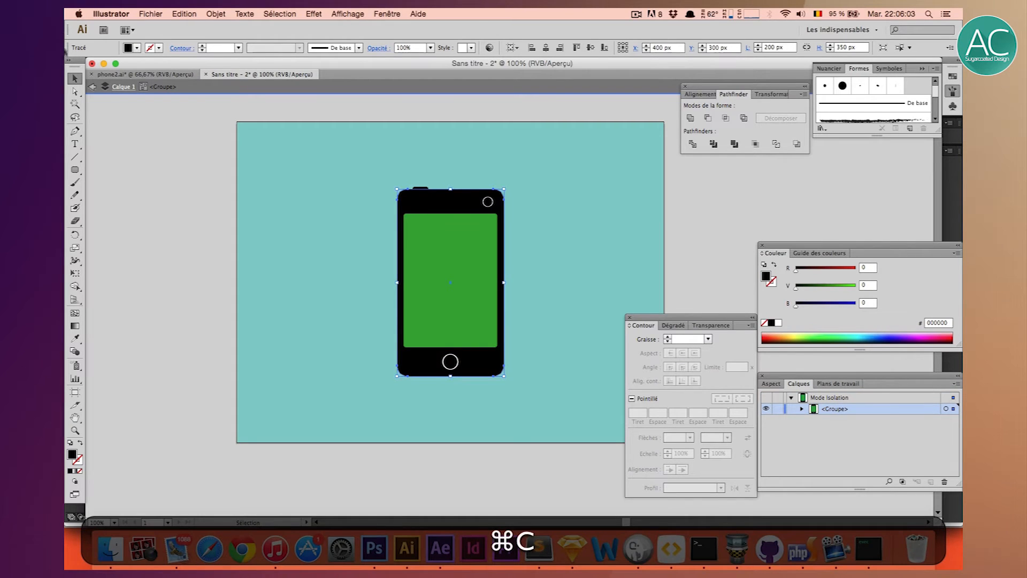
left_click(92, 86)
key("super+f")
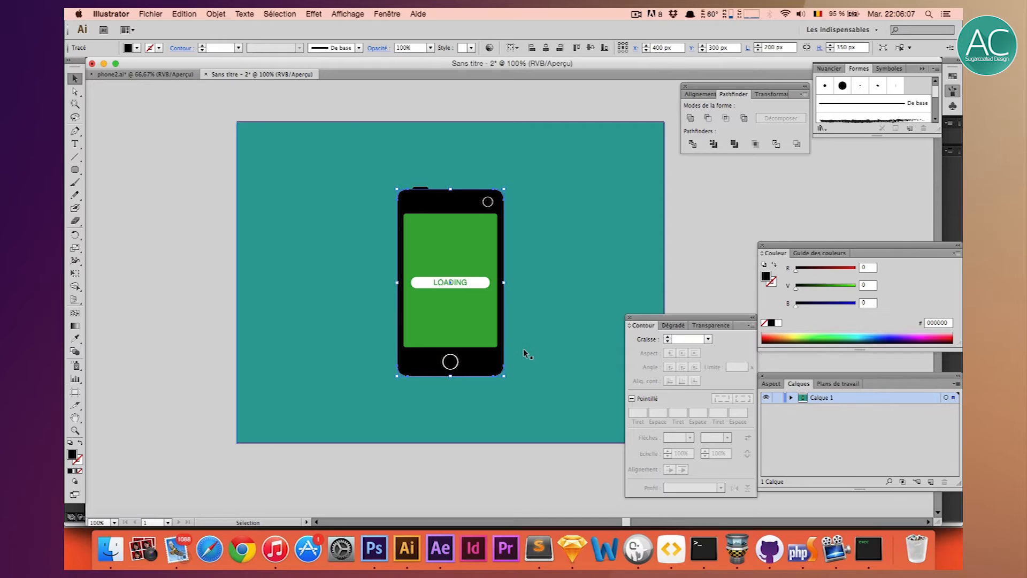
key("alt")
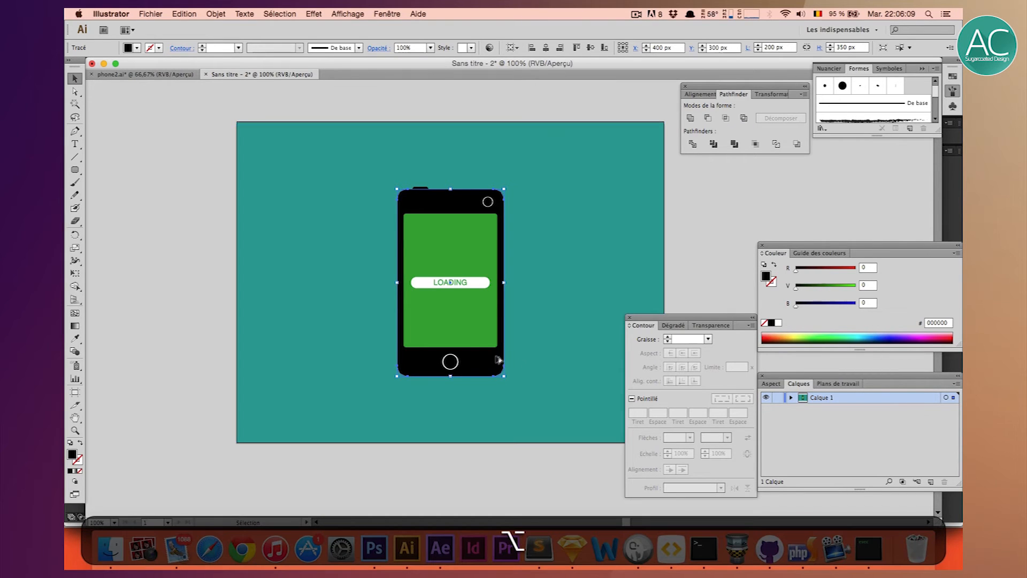
left_click_drag(493, 361, 580, 415)
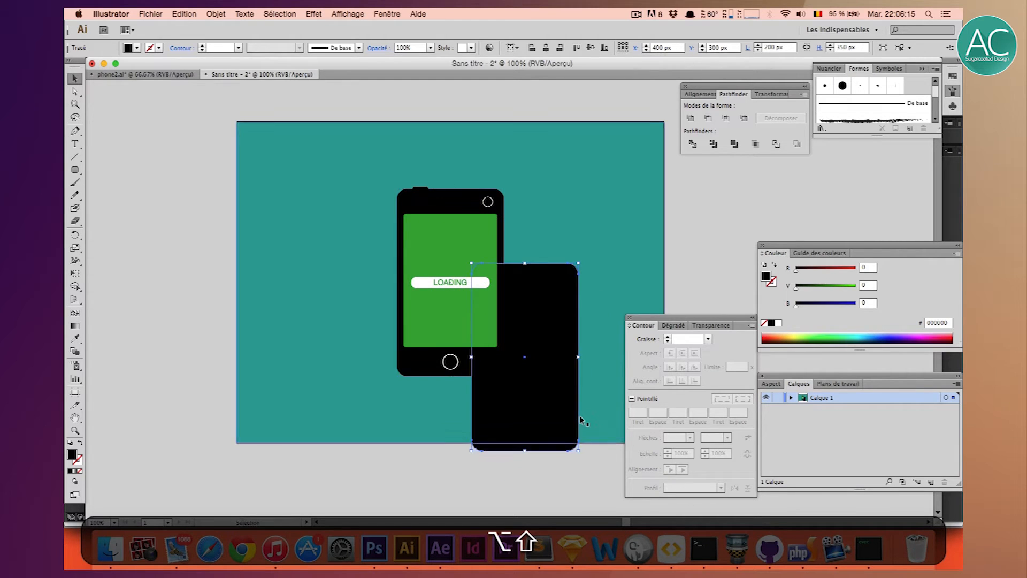
scroll(579, 415, "down", 5)
scroll(579, 415, "right", 10)
scroll(579, 415, "up", 5)
key("super+0")
key("super+BackSpace")
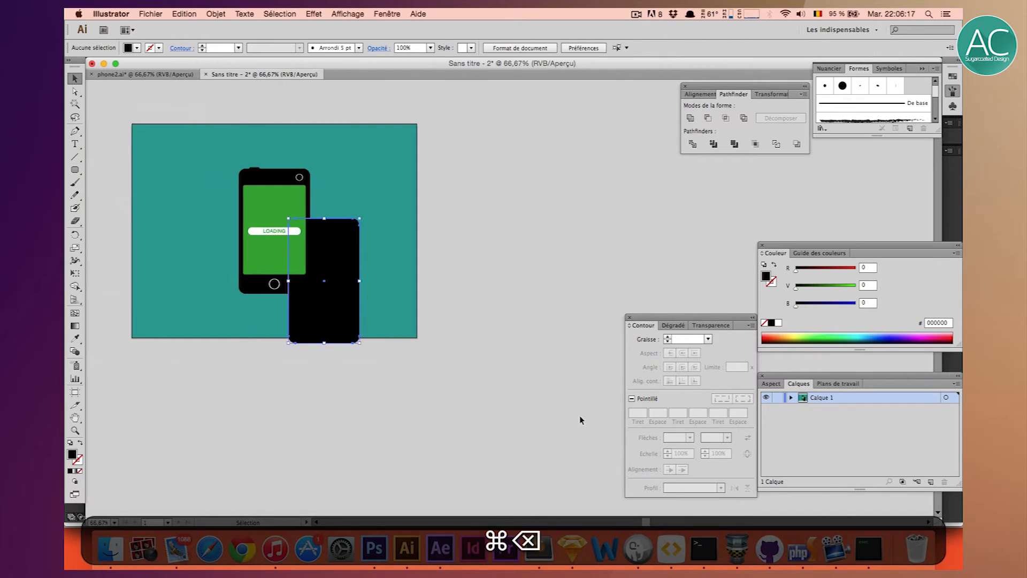
Duplicate the phone group diagonally down and to the right at 45 degrees, placing the copy outside the artboard's lower-right corner.
left_click(302, 289)
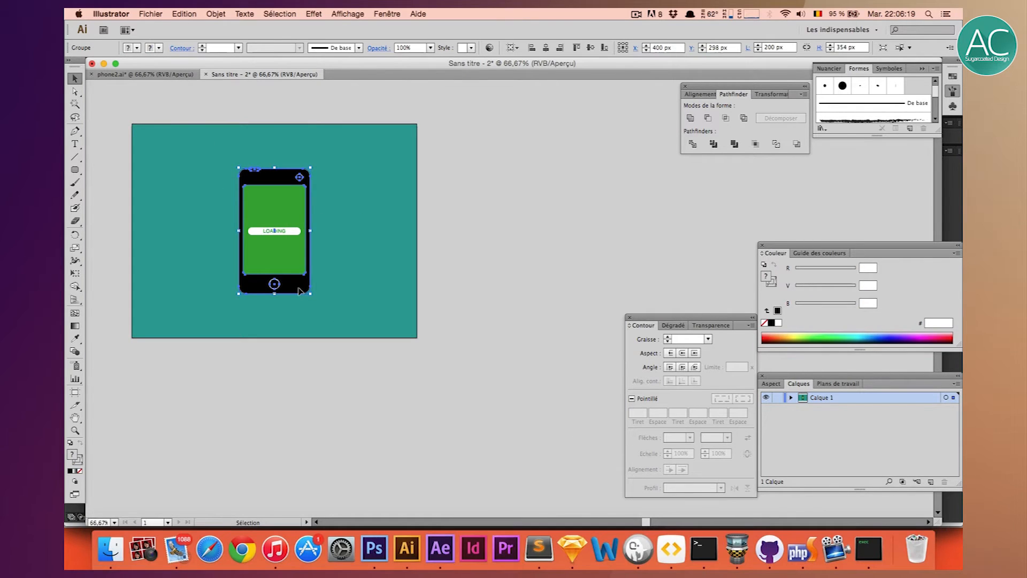
key("shift")
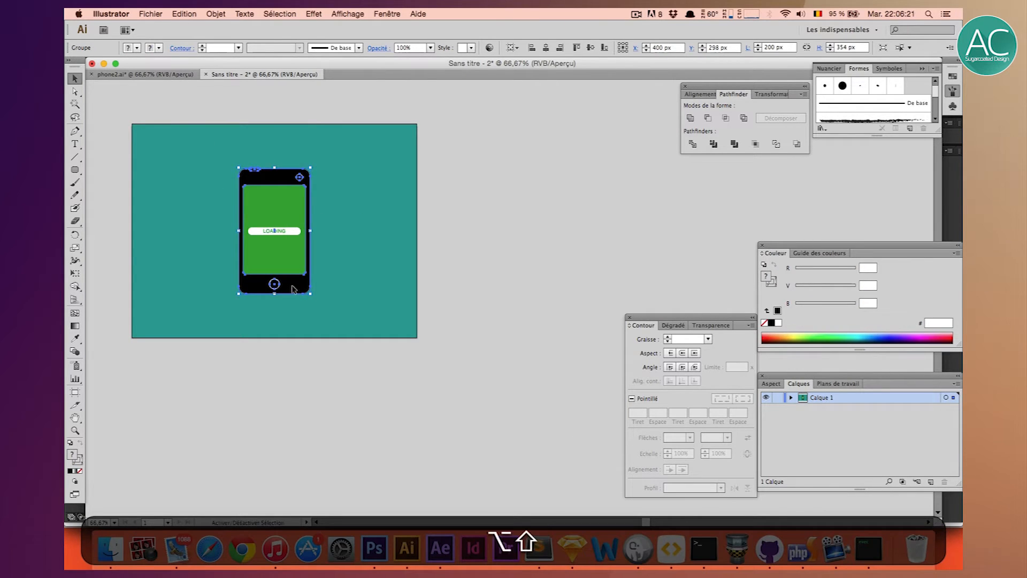
left_click_drag(295, 289, 488, 472)
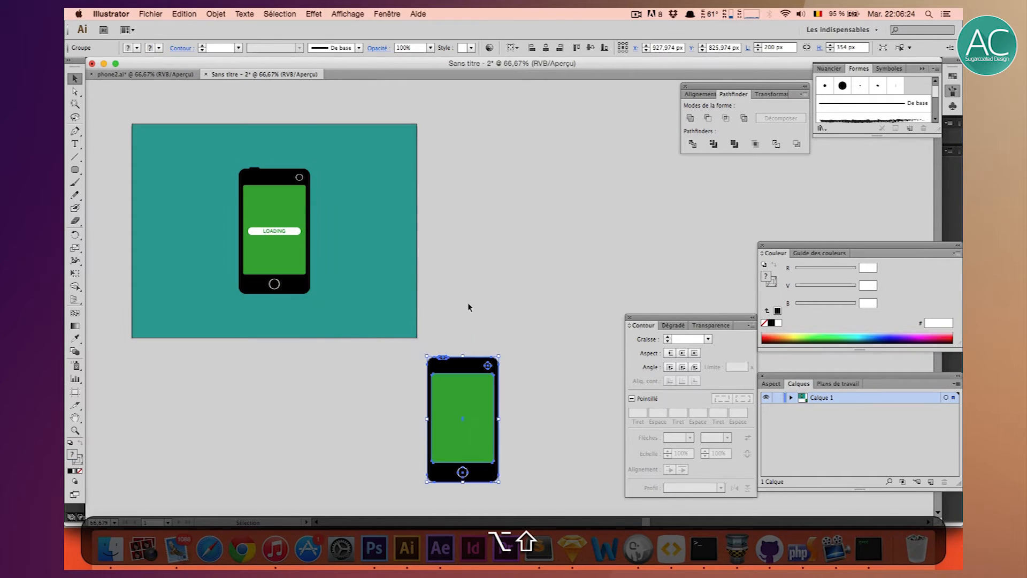
Strip the offset phone copy to its black body by deleting its green screen, both circles and side button inside the isolated group.
double_click(450, 400)
key("BackSpace")
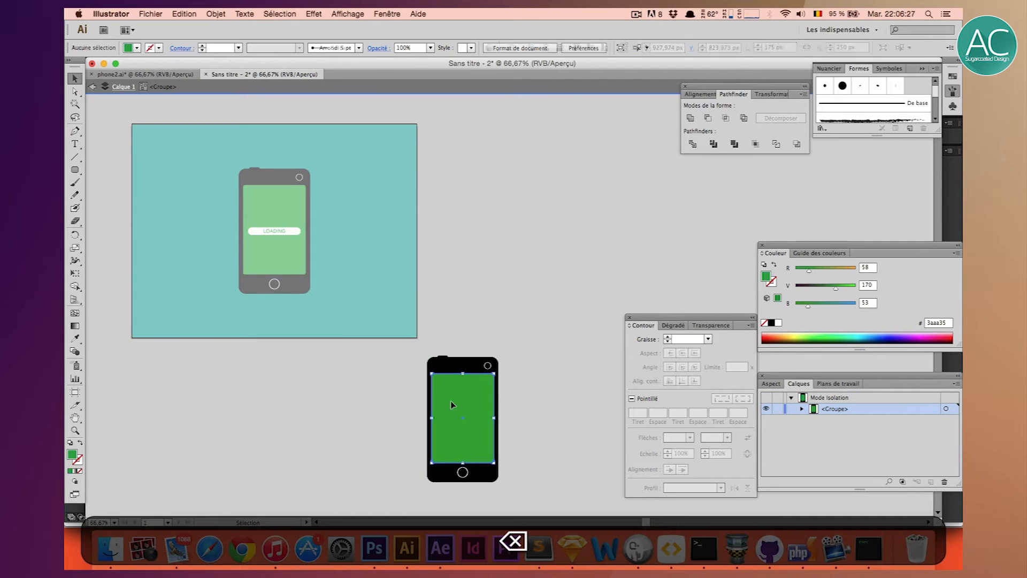
left_click(487, 366)
key("BackSpace")
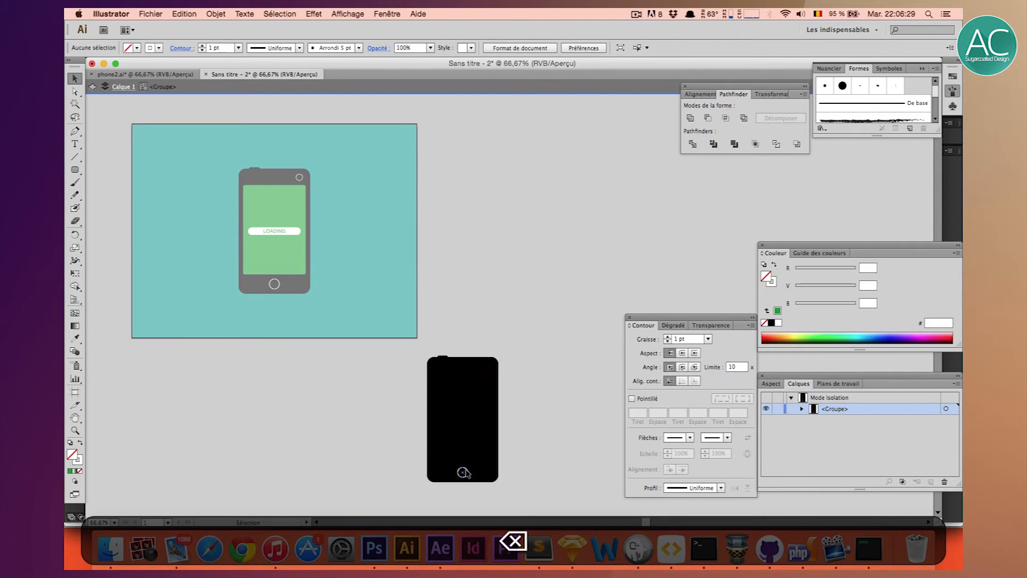
left_click(445, 359)
key("BackSpace")
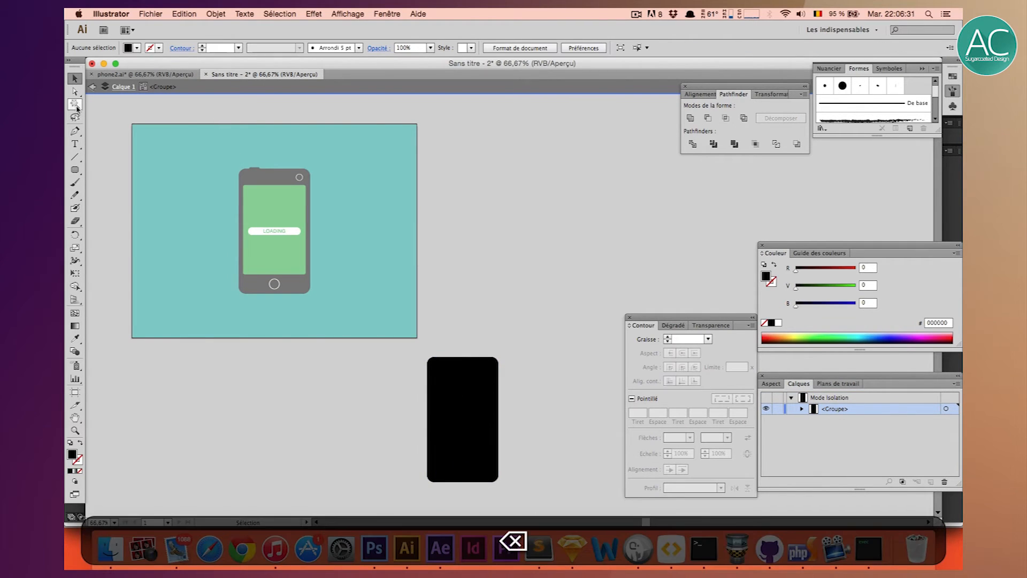
left_click(89, 85)
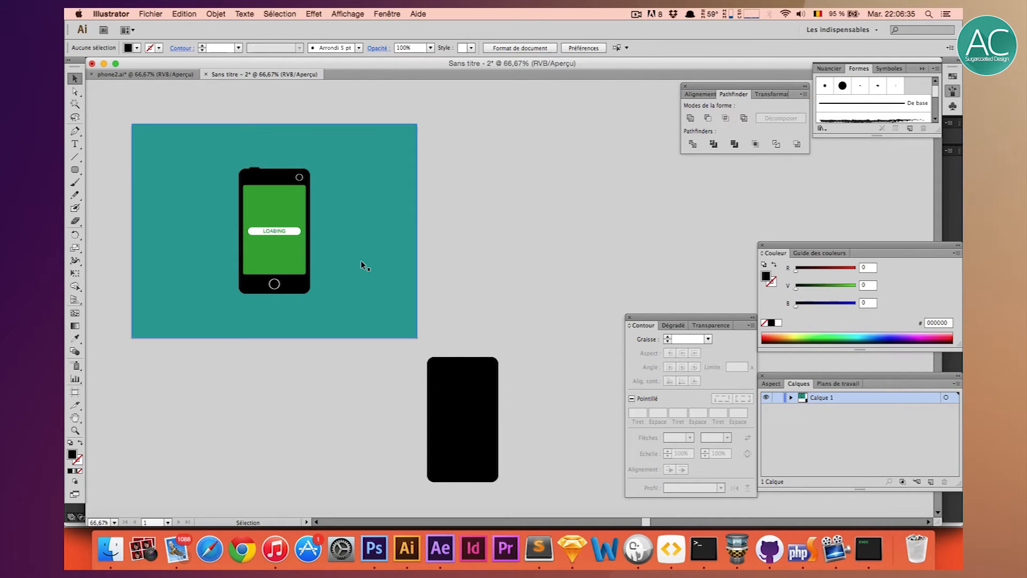
left_click(309, 289)
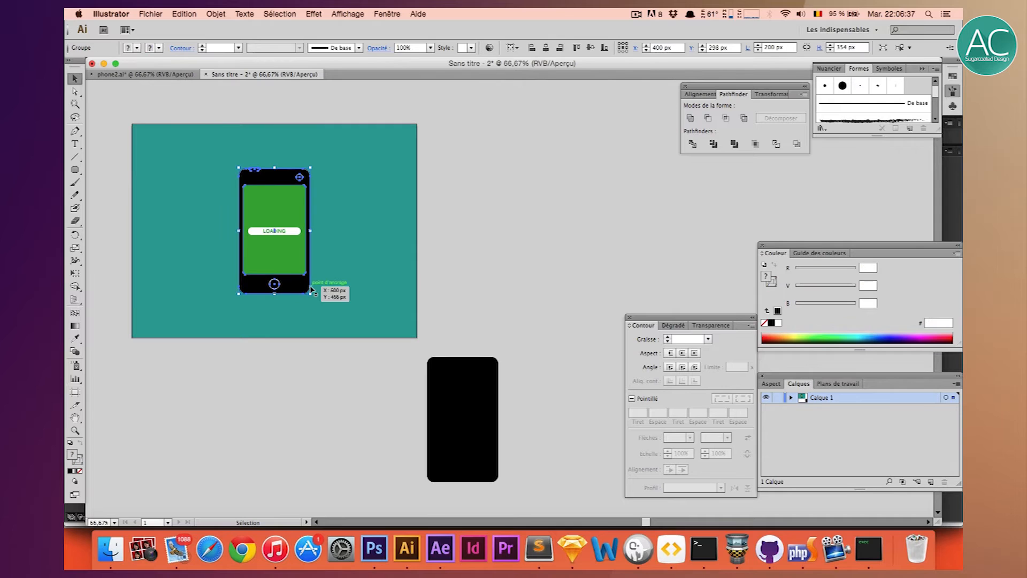
key("shift+Left")
key("shift+Left")
key("shift+Right")
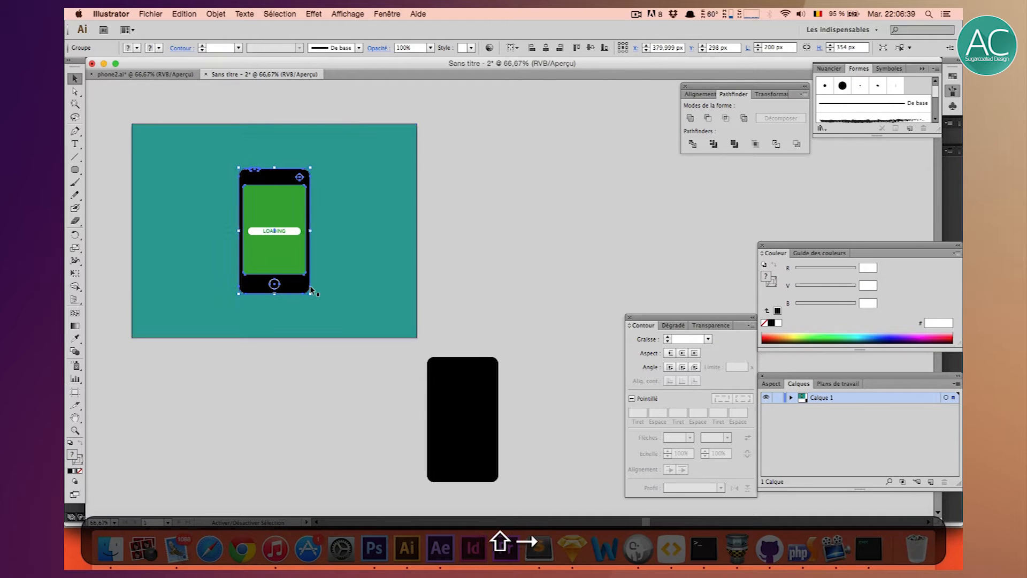
Duplicate the offset black silhouette and centre the copy on the artboard, stacked beneath the phone group.
left_click(479, 420)
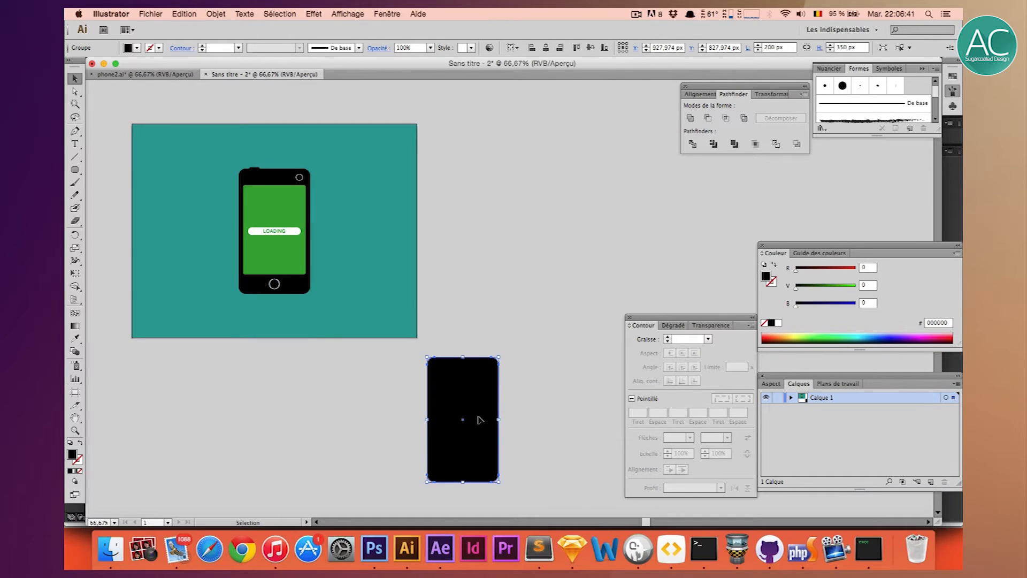
key("super+c")
key("super+v")
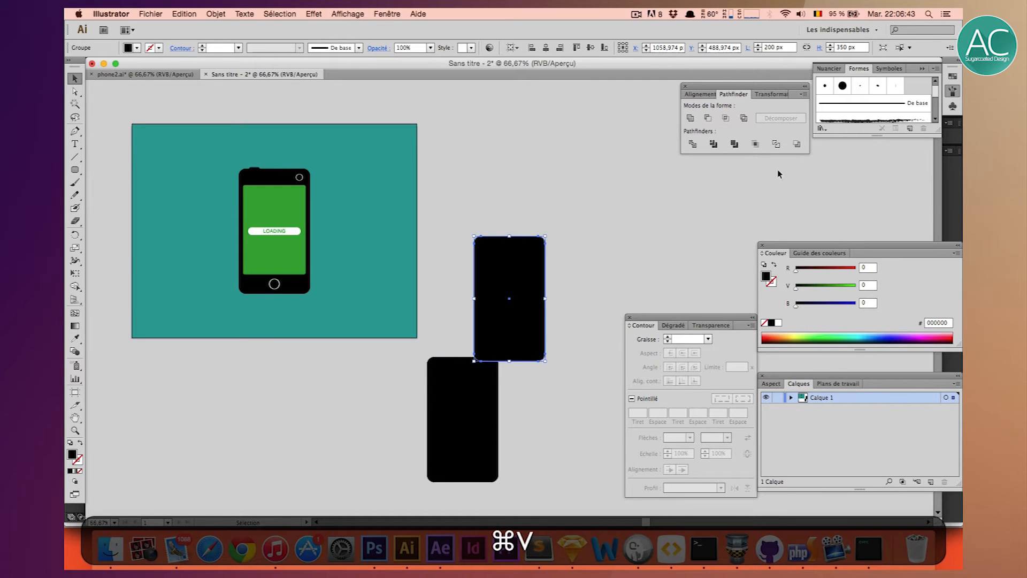
left_click(699, 94)
left_click(709, 117)
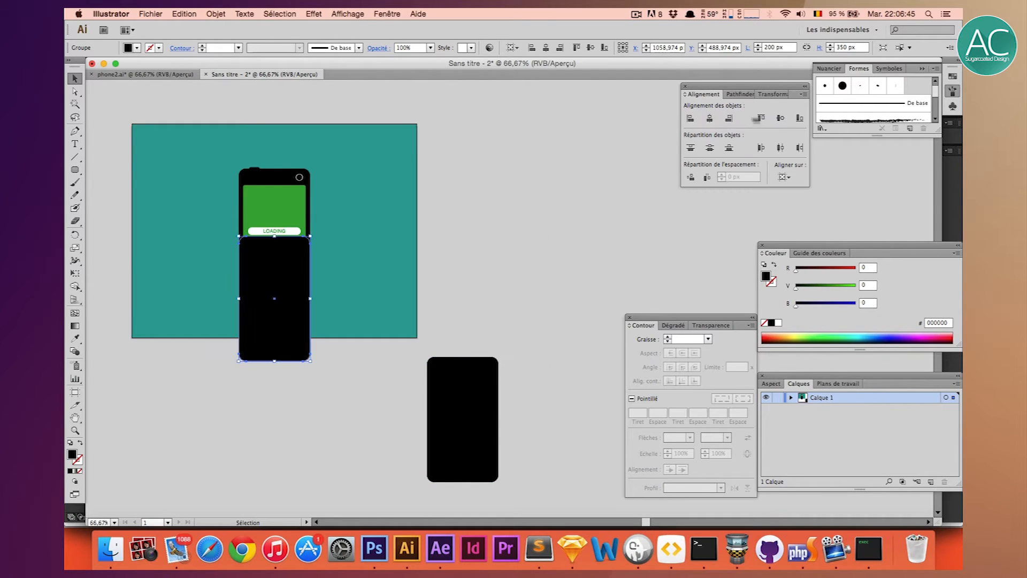
left_click(781, 118)
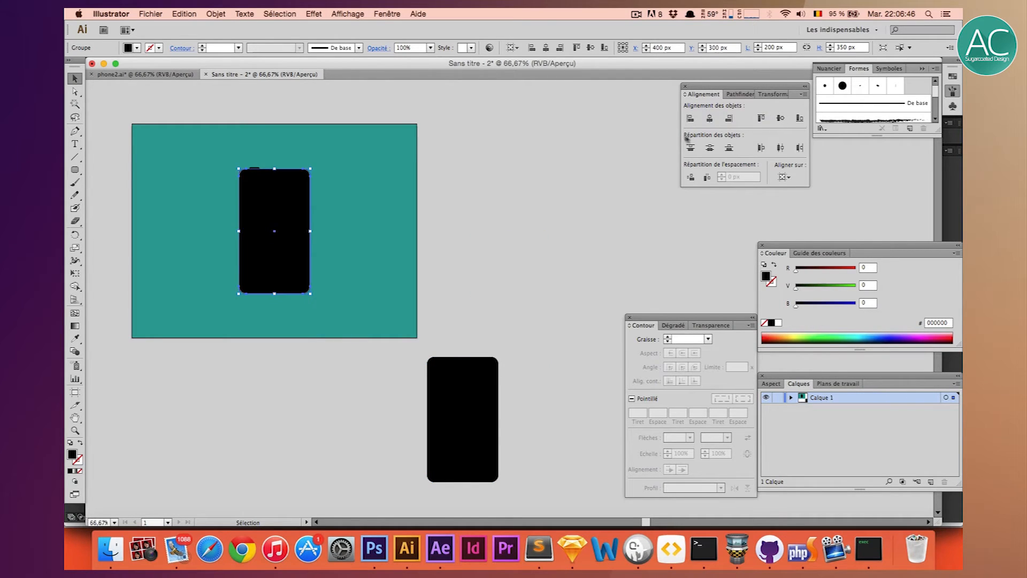
left_click(791, 398)
left_click_drag(845, 412, 833, 450)
Select both black silhouettes and go through the blend options for them.
left_click(482, 399, "shift")
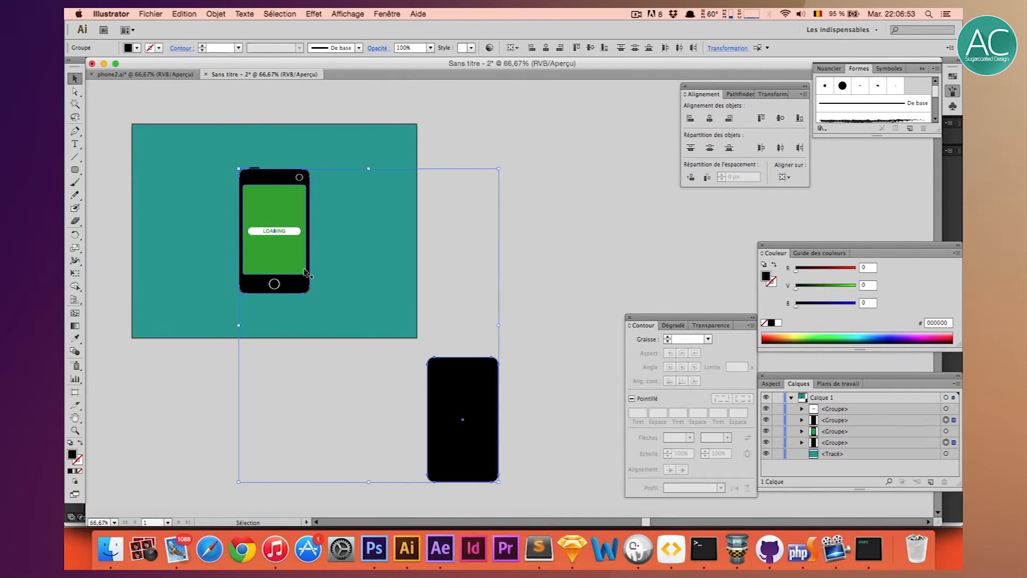
left_click(217, 10)
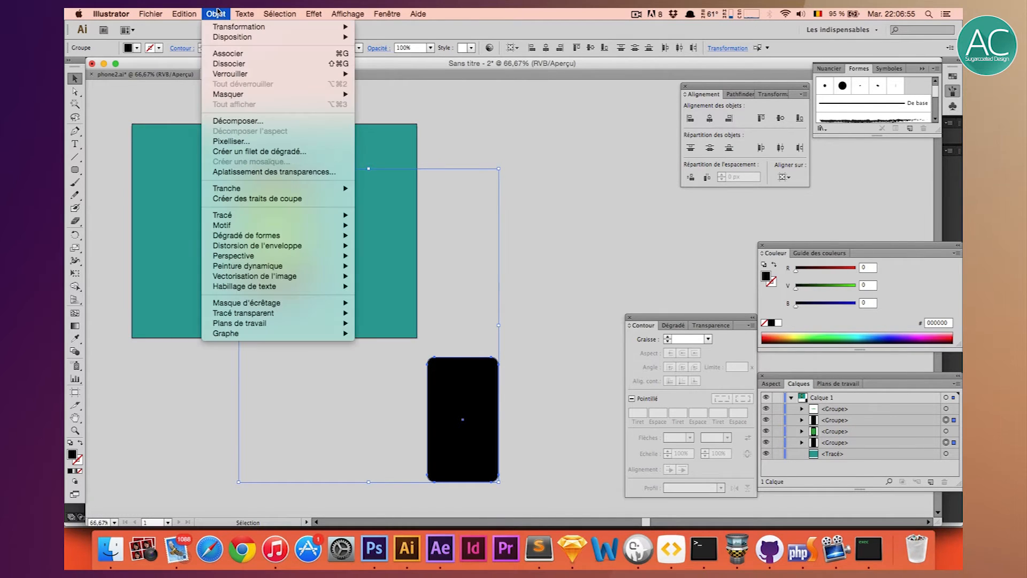
mouse_move(294, 236)
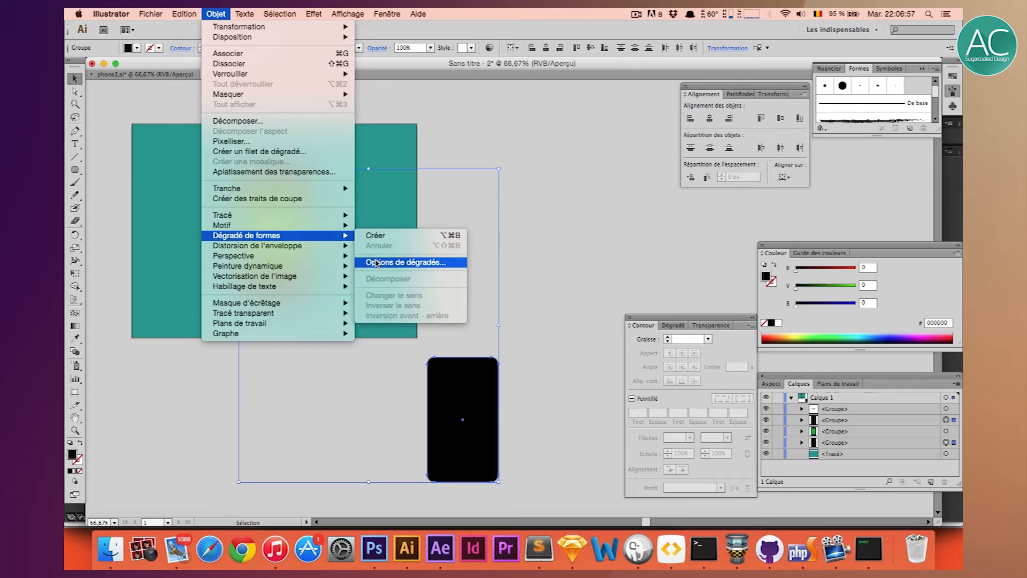
left_click(396, 262)
left_click(260, 304)
left_click(260, 308)
left_click(319, 354)
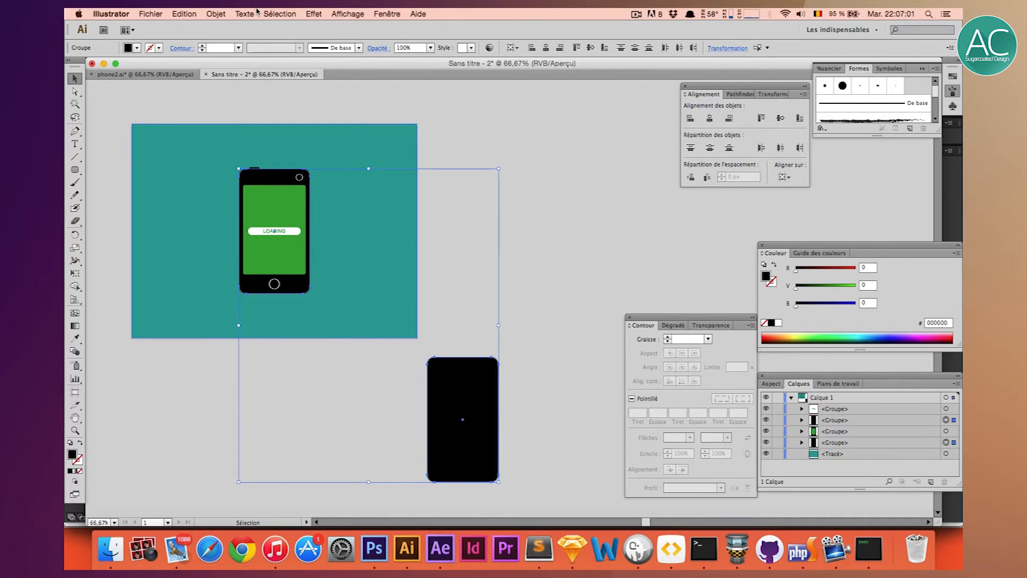
Create a blend between the two black silhouettes to form the phone's long diagonal shadow.
left_click(217, 14)
mouse_move(299, 236)
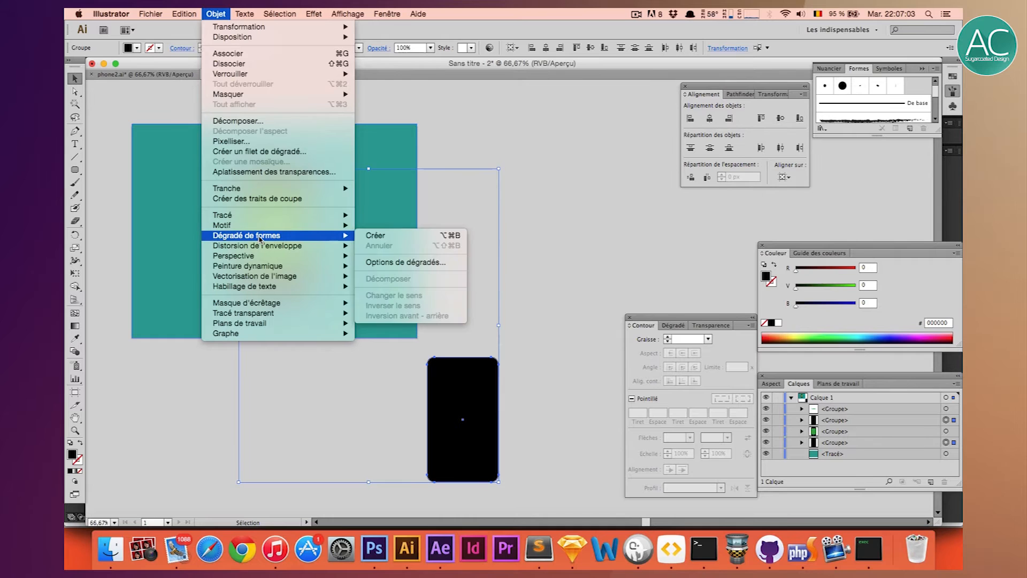
left_click(396, 239)
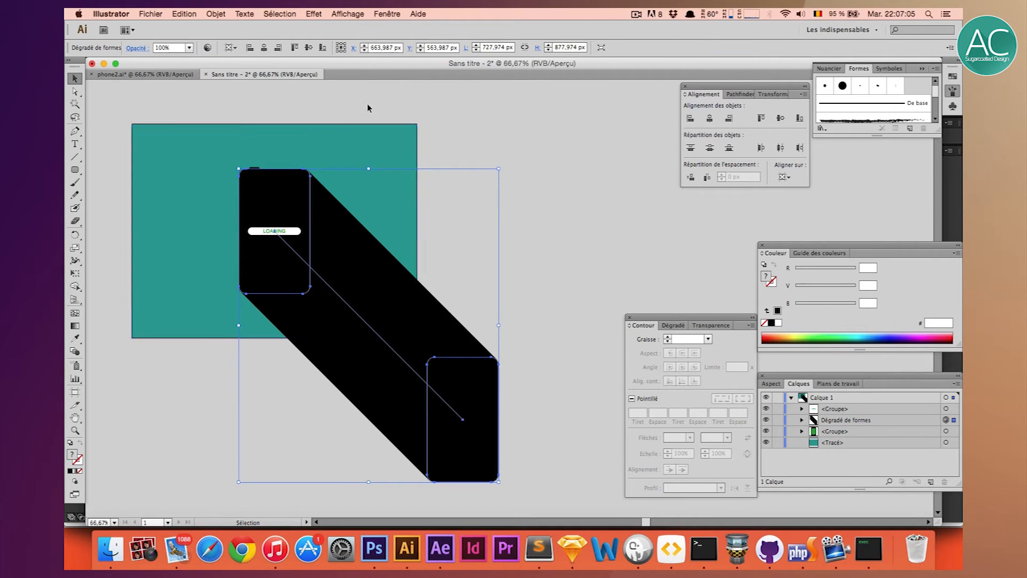
right_click(393, 320)
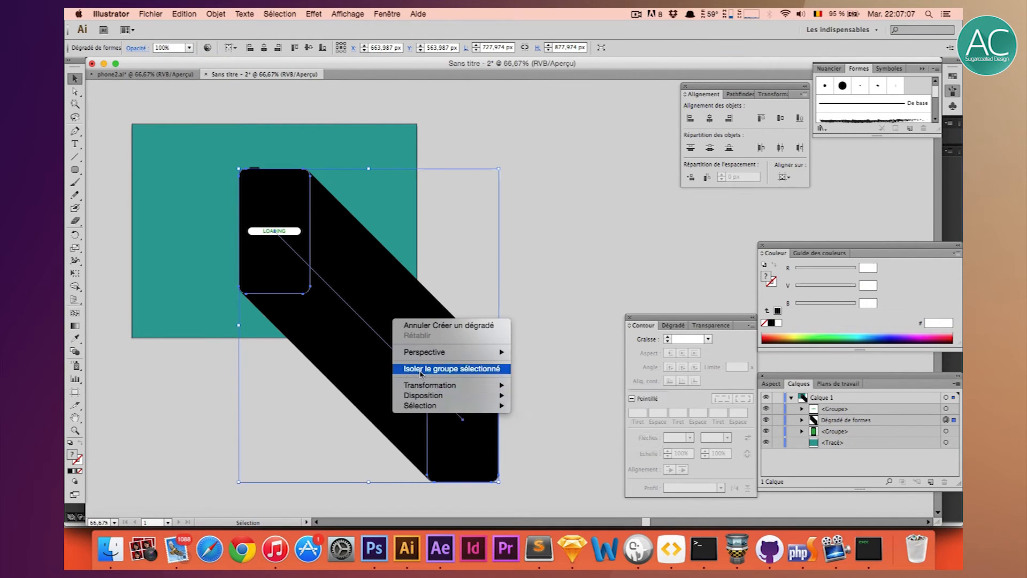
key("Escape")
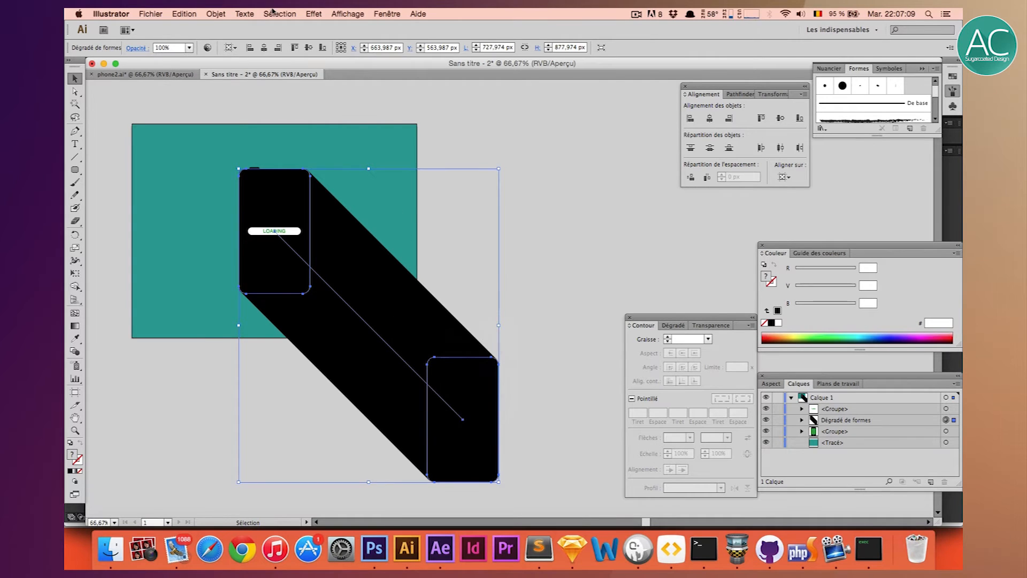
Expand the shadow blend's object and fill, and unite the resulting pieces into one single shape.
left_click(217, 14)
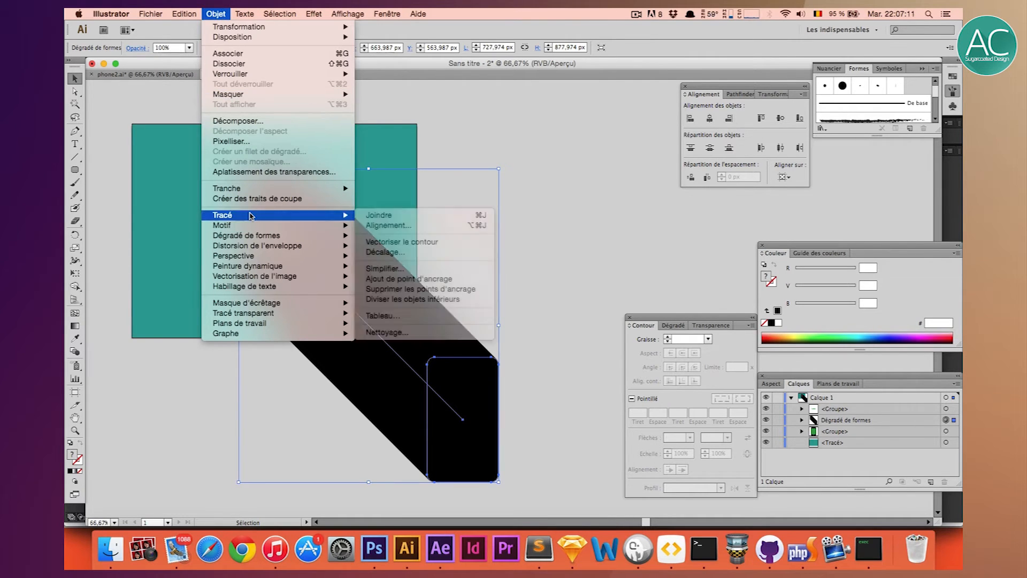
left_click(243, 121)
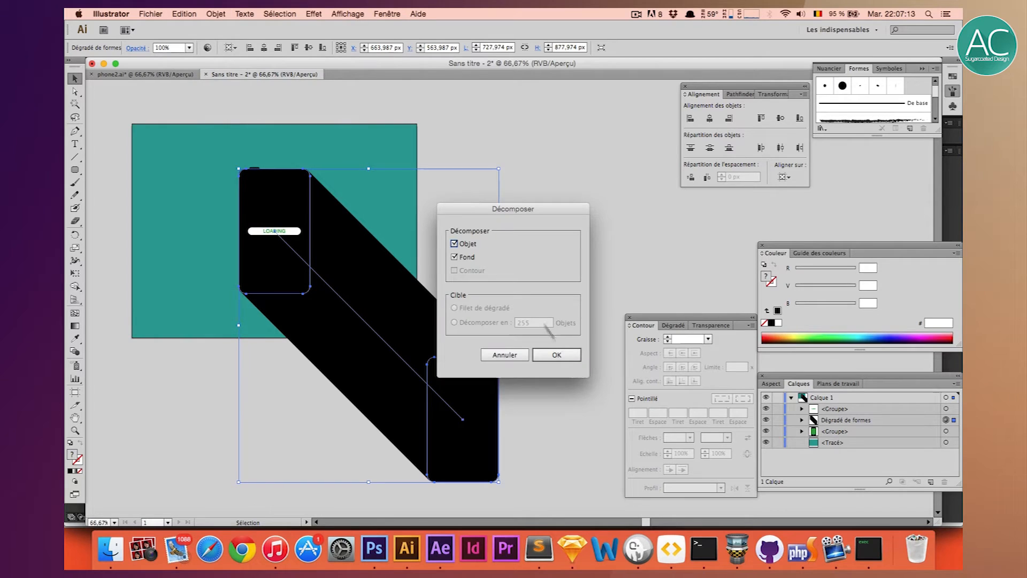
left_click(556, 356)
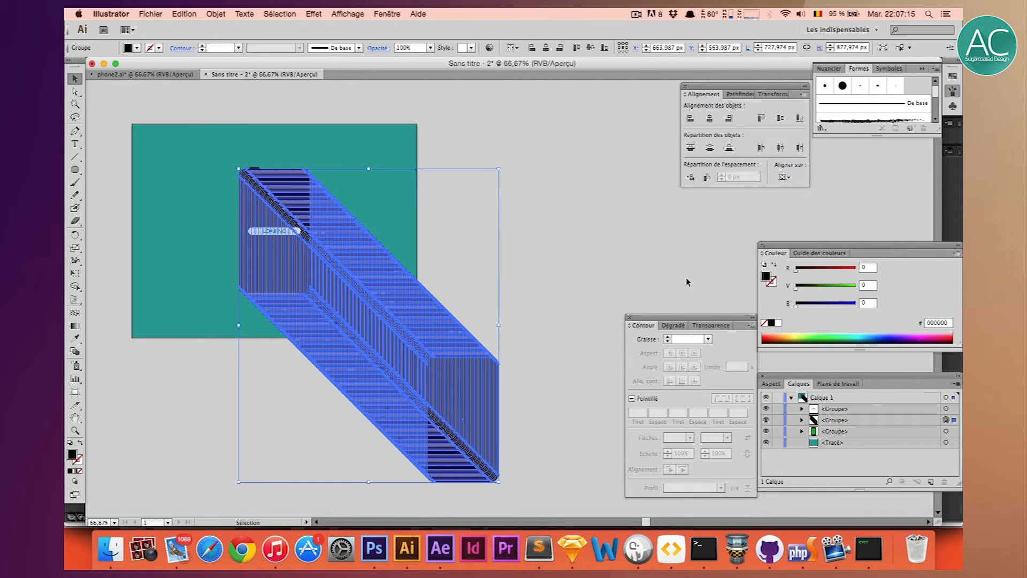
left_click(739, 94)
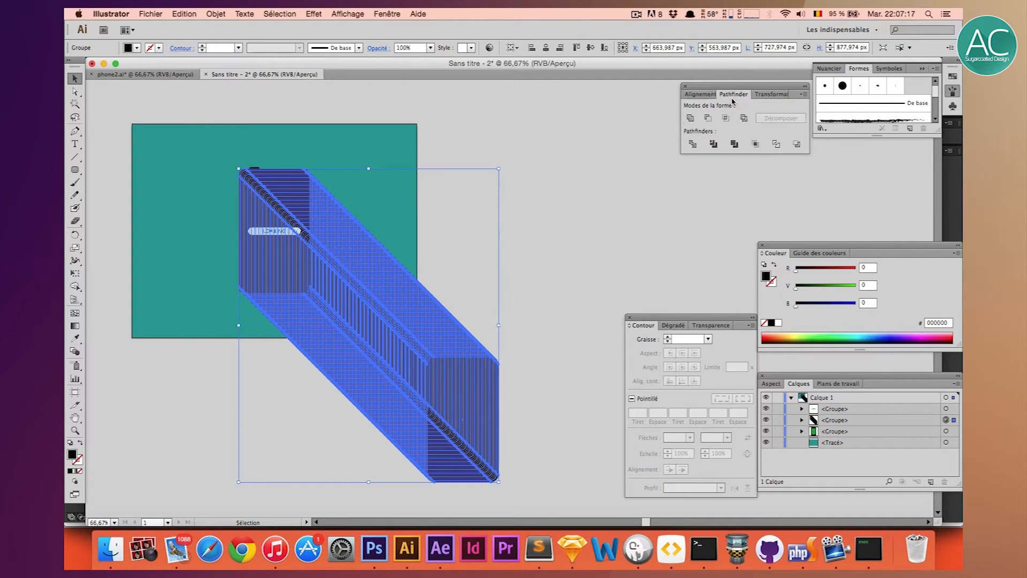
left_click(691, 118)
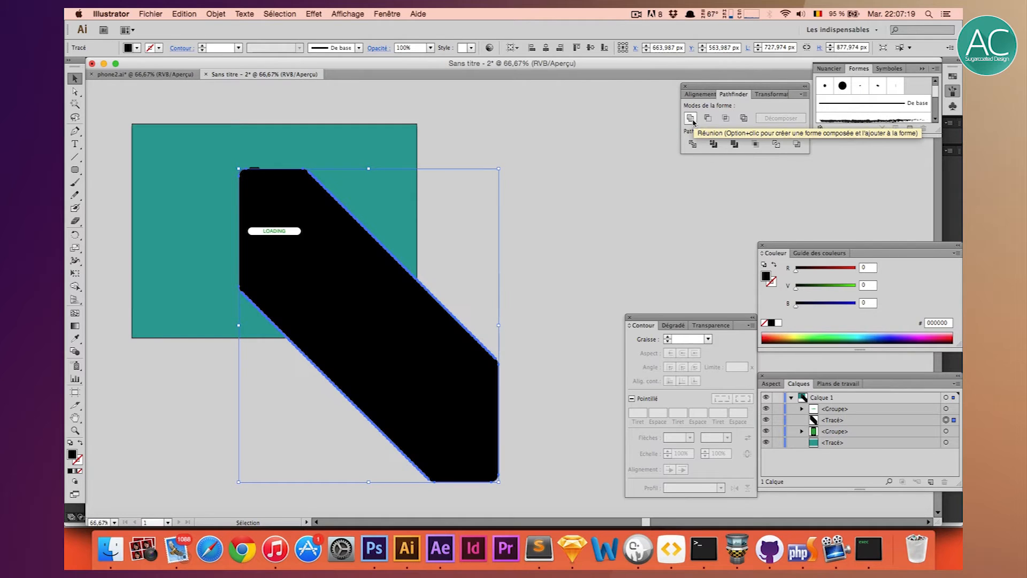
left_click(591, 182)
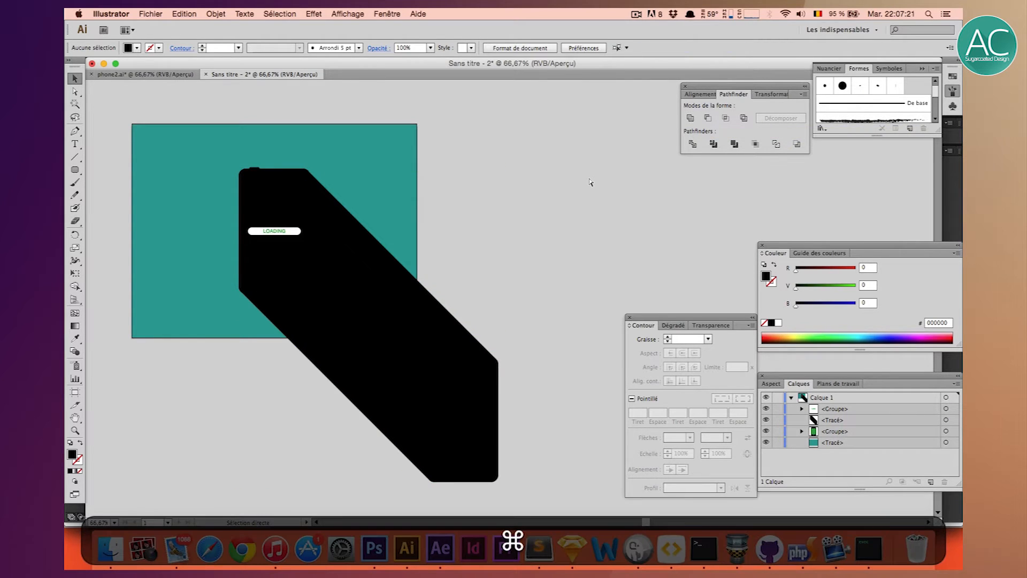
Move the united shadow shape beneath the phone group and above the teal background in the stacking order.
left_click(431, 367)
left_click(495, 320)
left_click(455, 328)
left_click(829, 420)
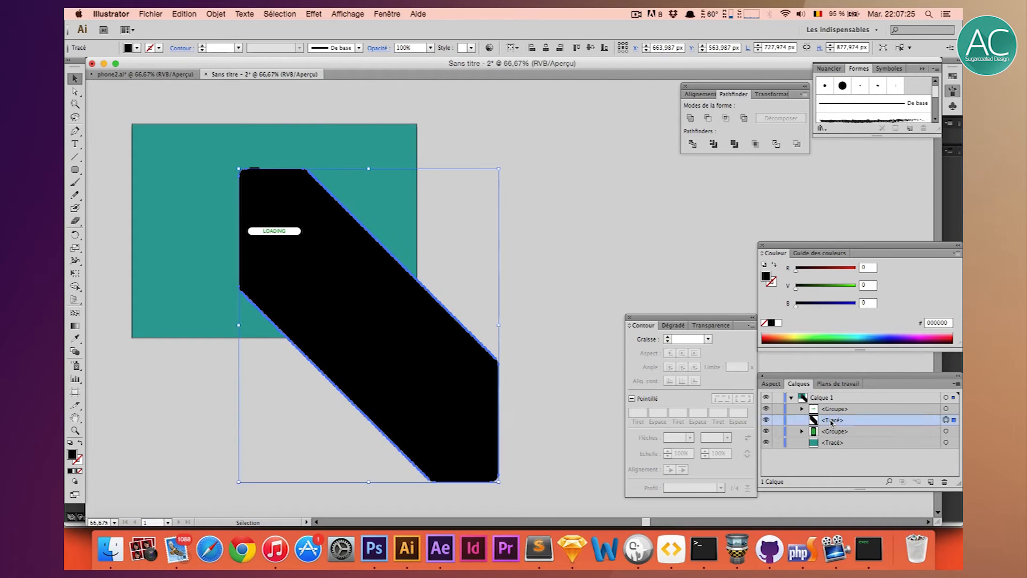
left_click_drag(838, 421, 838, 437)
left_click(642, 278)
scroll(642, 279, "left", 5)
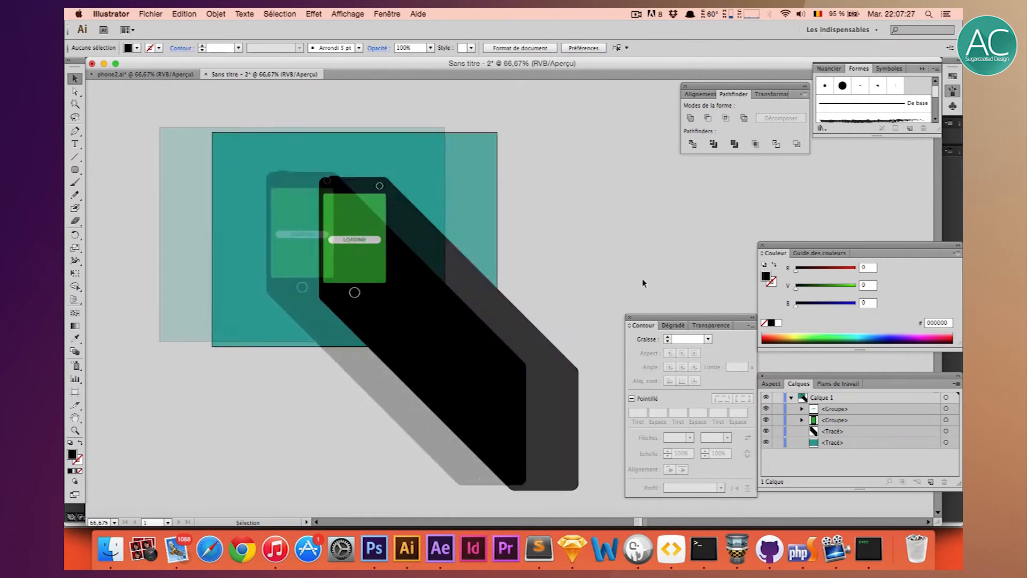
scroll(543, 257, "right", 5)
scroll(543, 258, "down", 2)
left_click(488, 321)
left_click(565, 287)
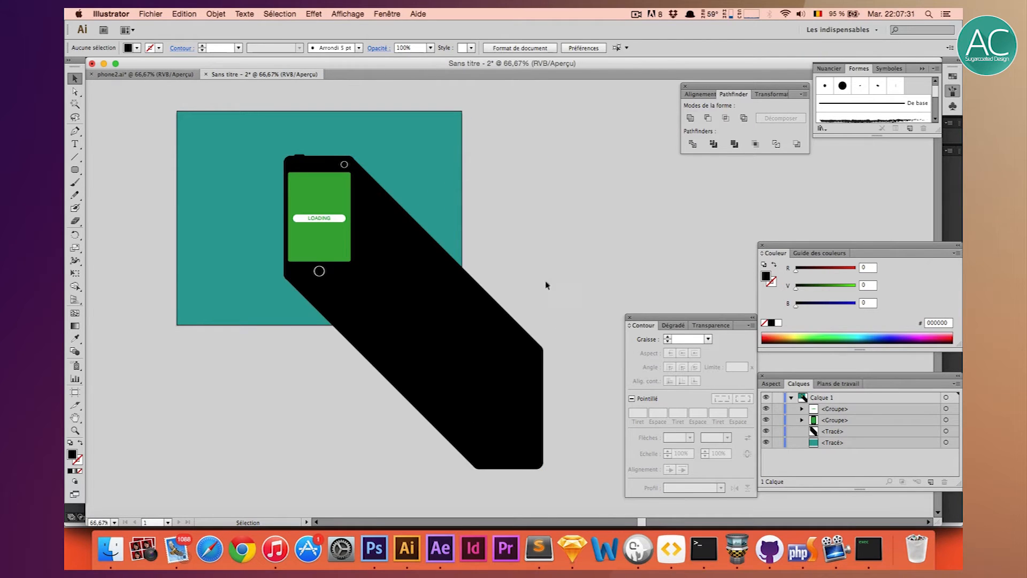
Save the document to the desktop as telephone.ai in Adobe Illustrator format, using the Illustrator CS6 version.
left_click(160, 13)
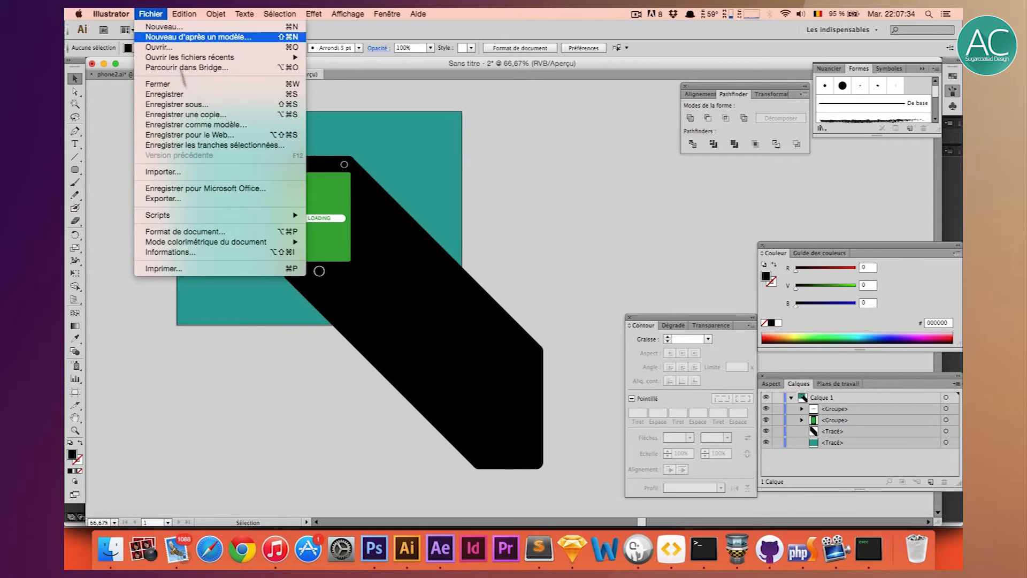
left_click(176, 105)
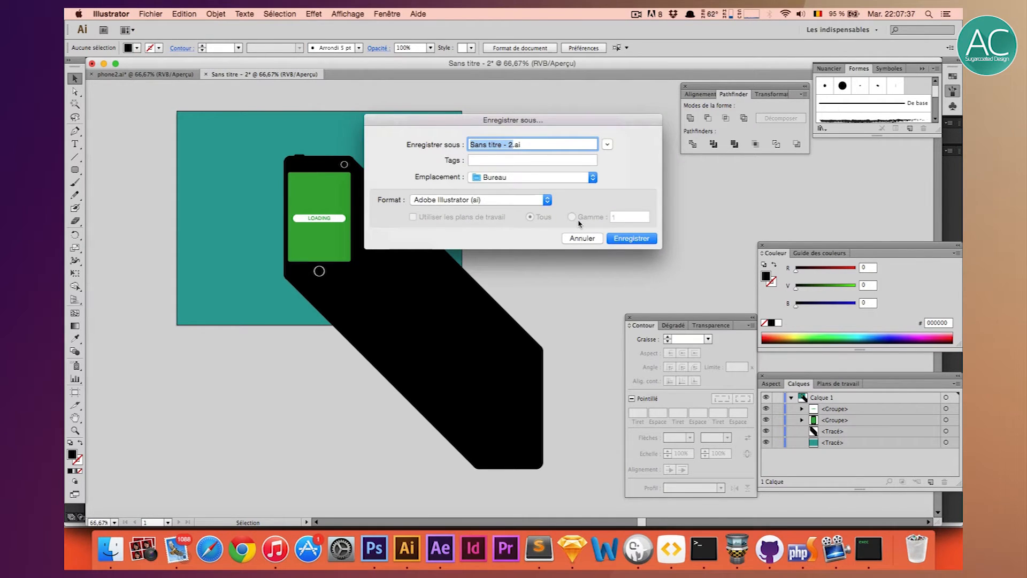
type("Tr")
key("BackSpace")
key("BackSpace")
type("teleph")
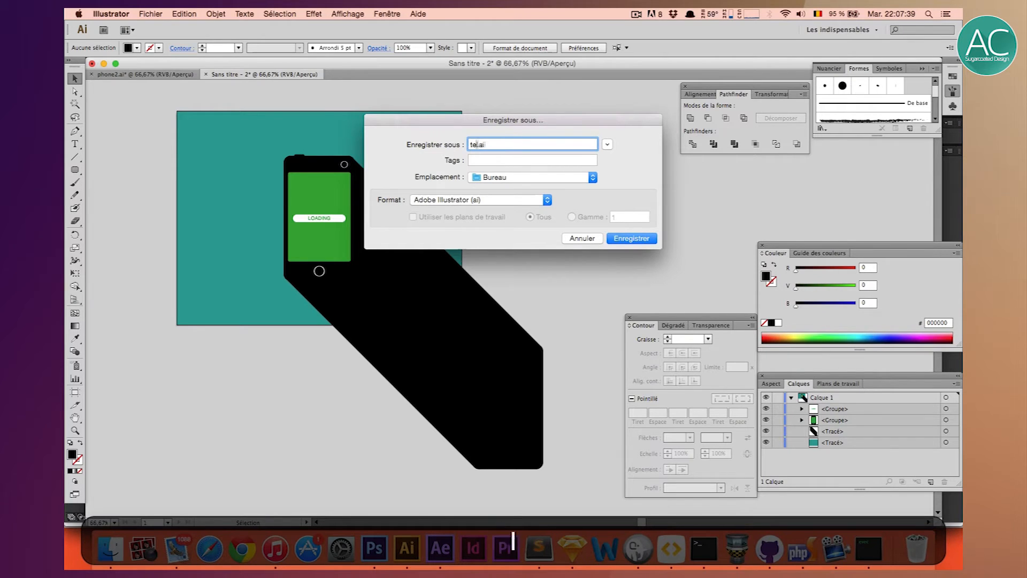
type("one")
key("Return")
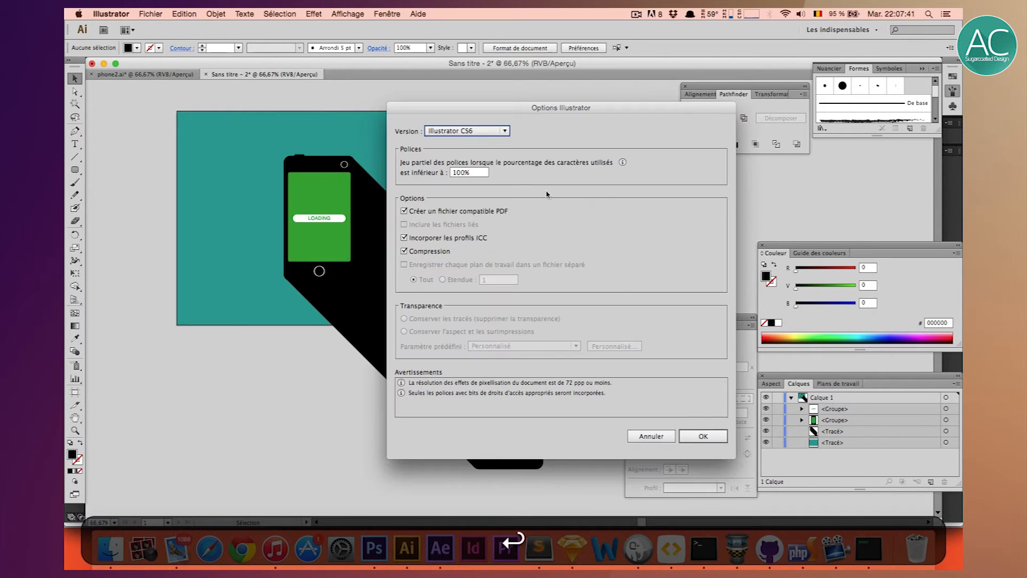
left_click(693, 429)
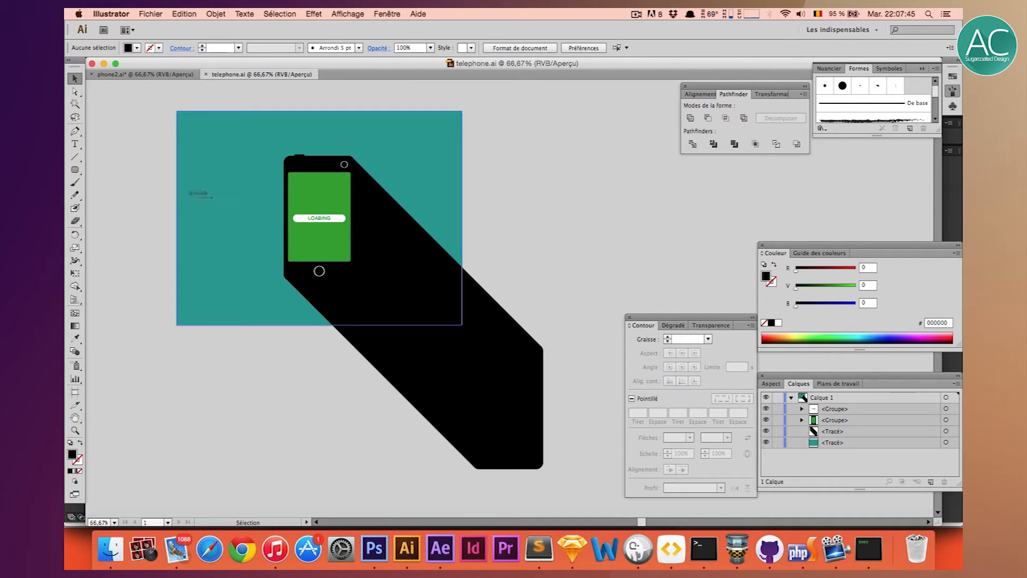
scroll(144, 208, "left", 3)
scroll(145, 208, "up", 1)
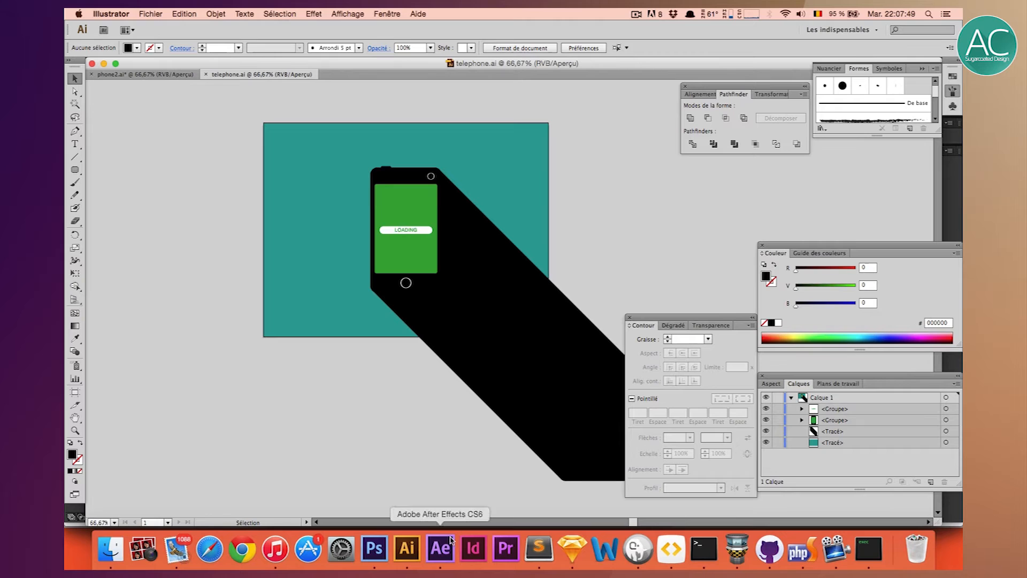
left_click(505, 353)
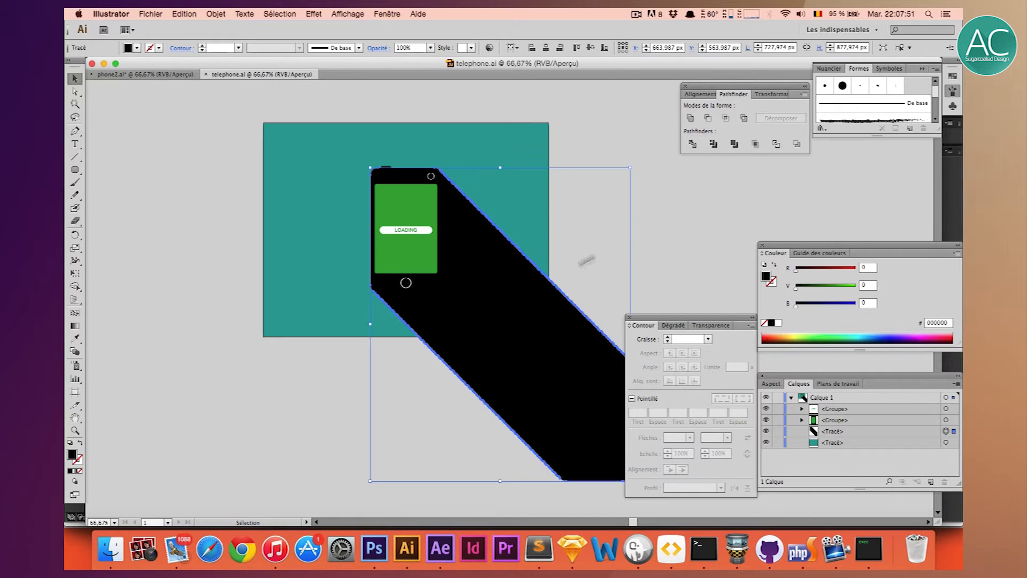
left_click(647, 273)
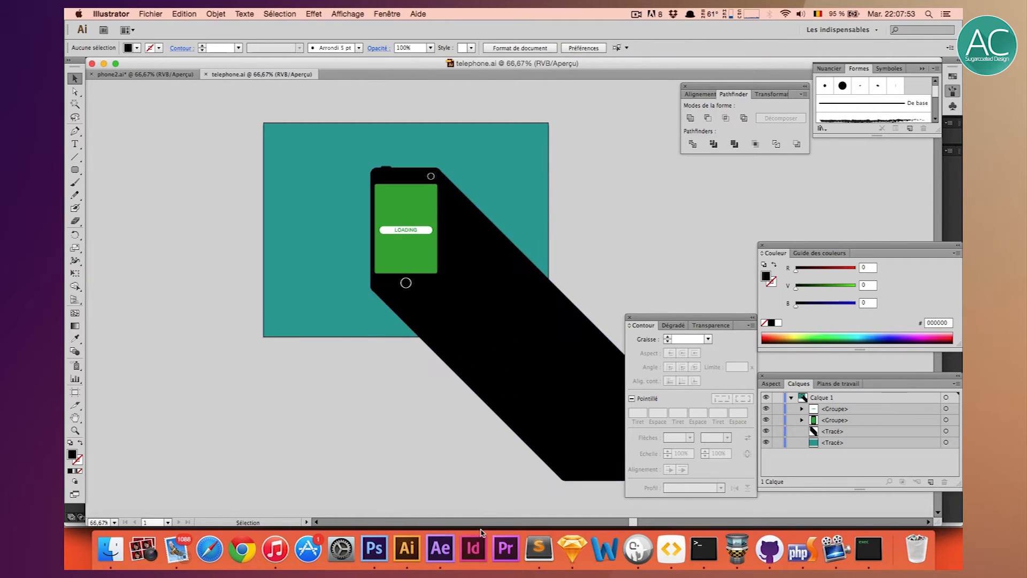
Switch to After Effects and create an 800 x 600 px composition with square pixels, 25 fps and a 3-second duration.
left_click(440, 547)
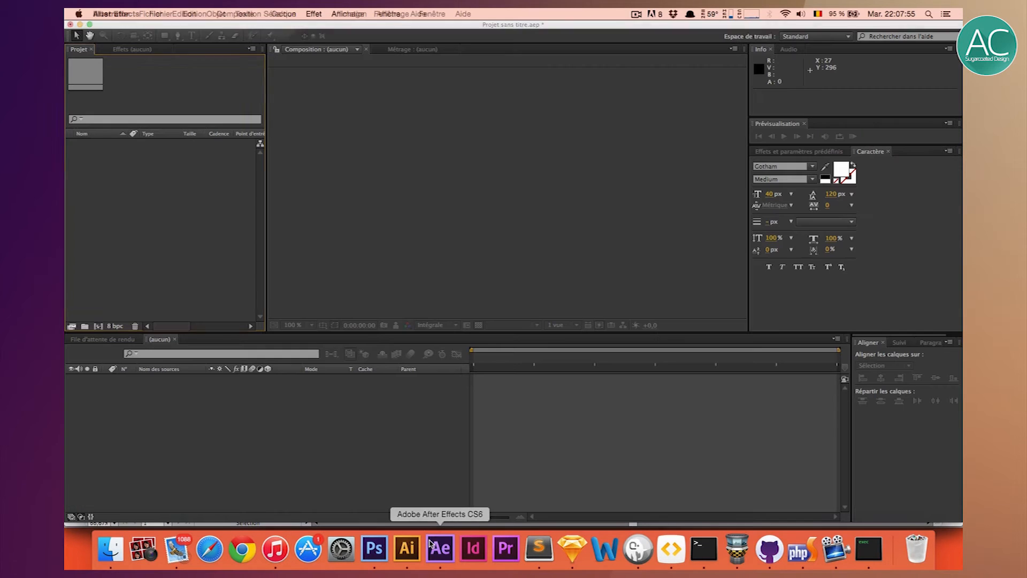
left_click(236, 14)
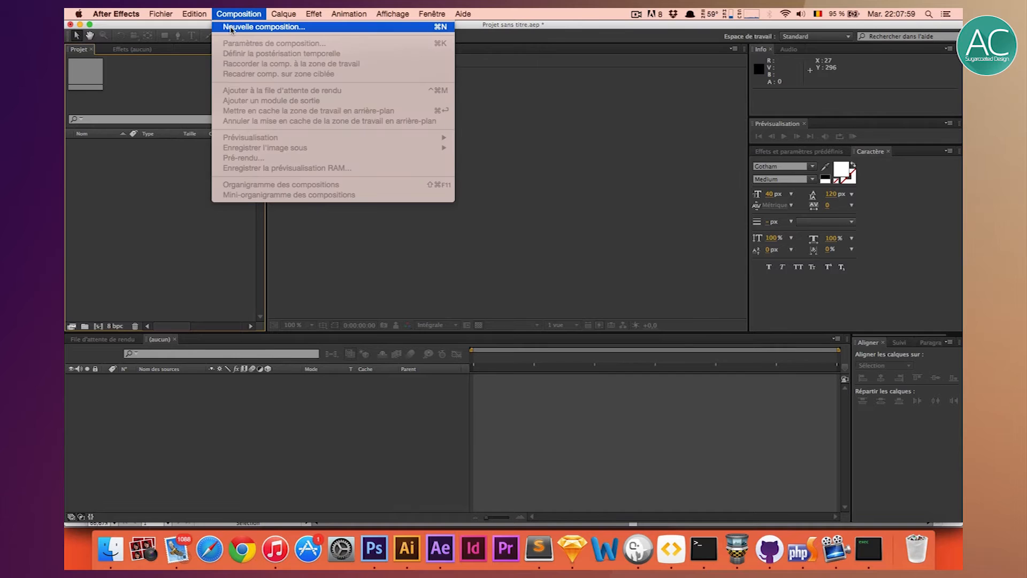
left_click(232, 28)
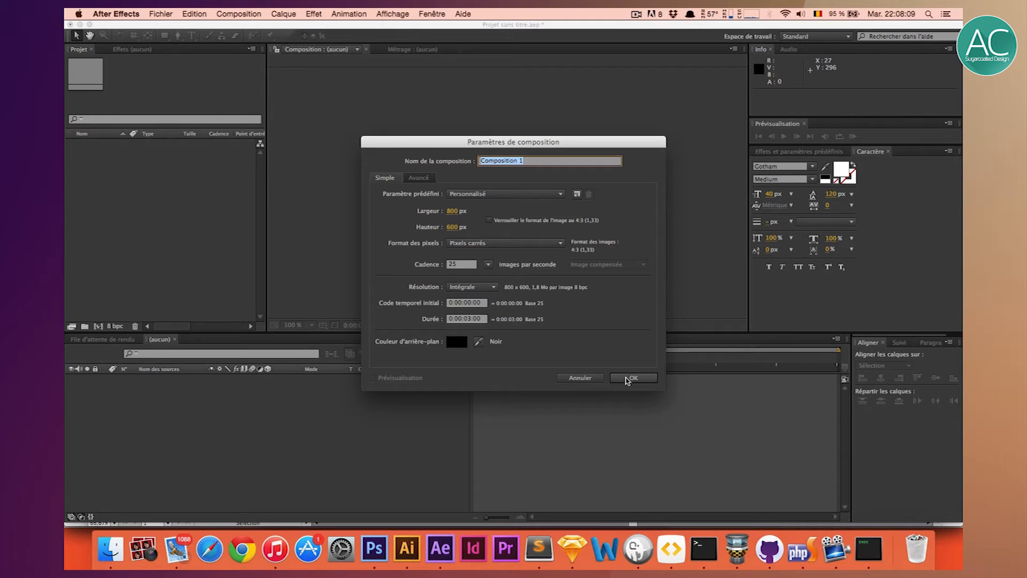
left_click(628, 379)
Import telephone.ai from the desktop into the project as footage.
left_click(172, 202)
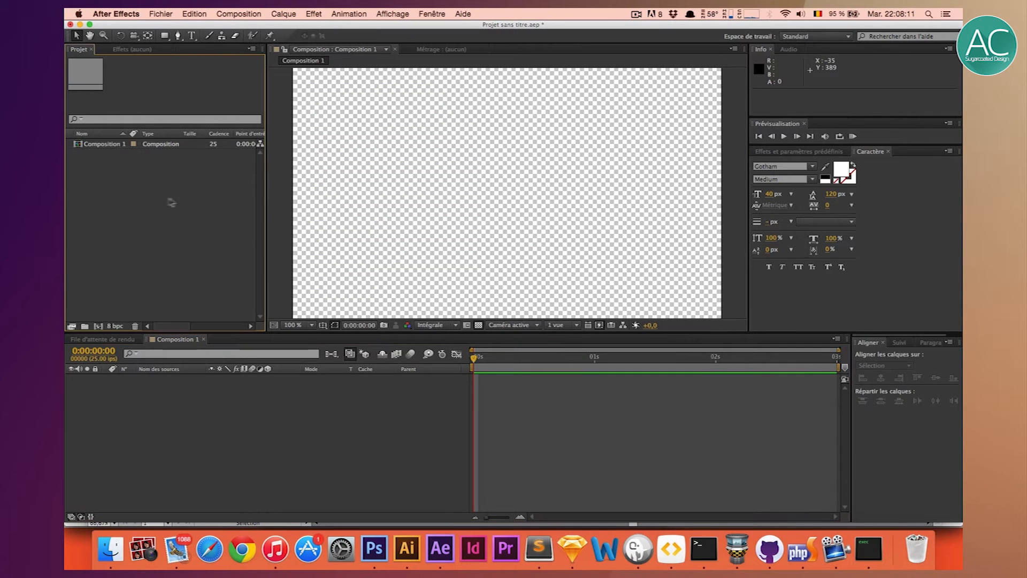
left_click(107, 148)
left_click(155, 189)
left_click(161, 14)
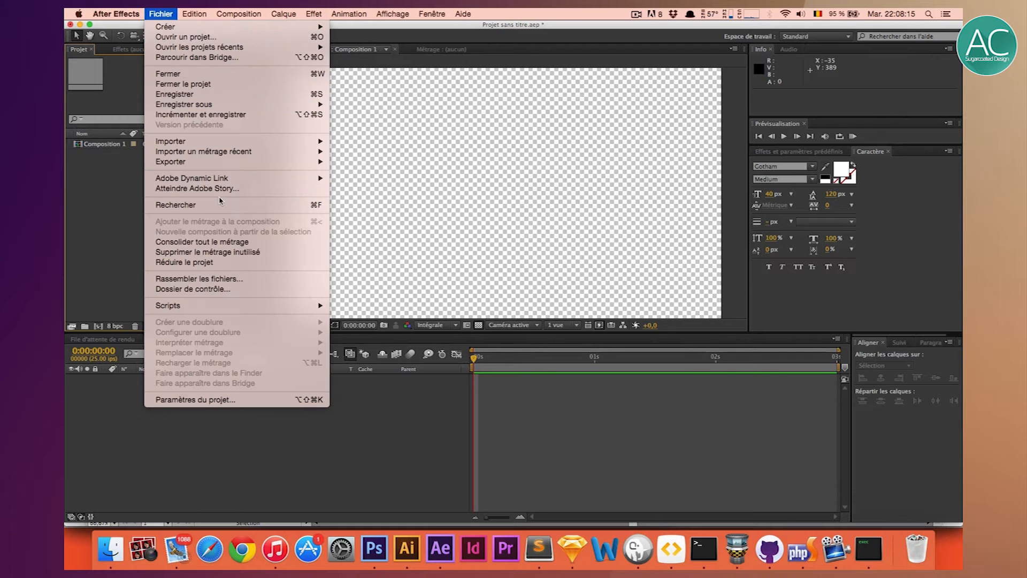
mouse_move(181, 142)
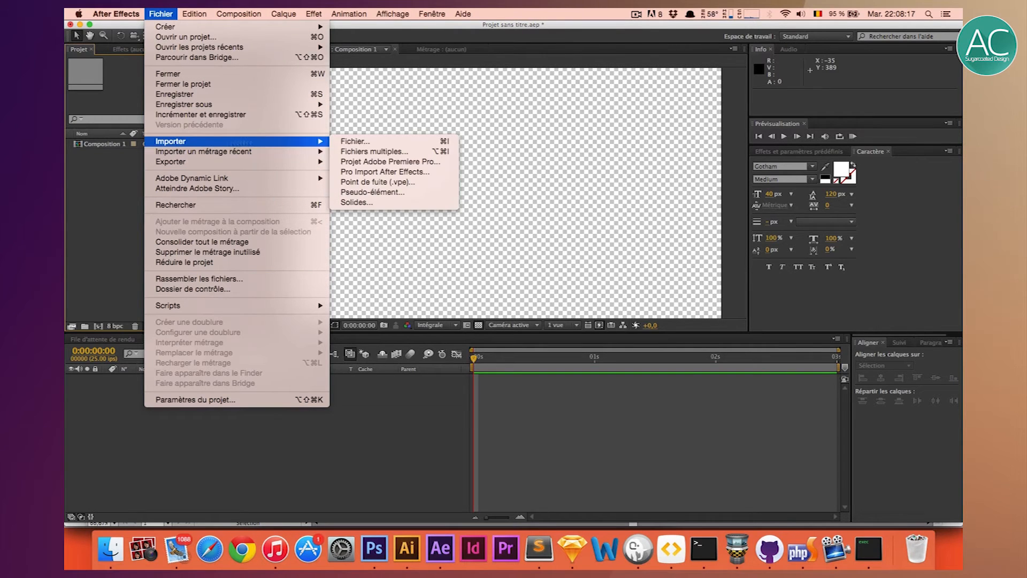
left_click(349, 143)
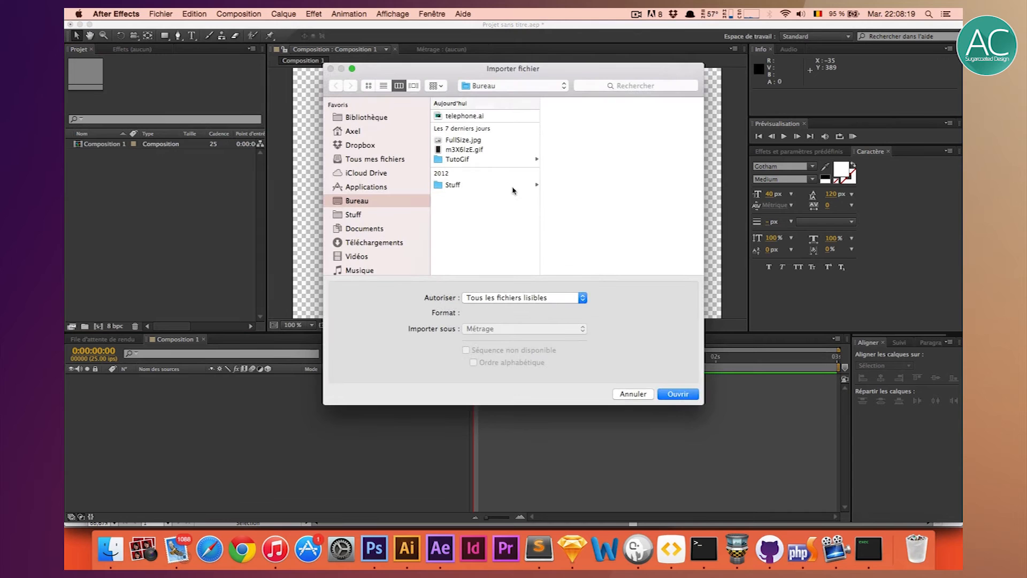
left_click(460, 116)
key("Return")
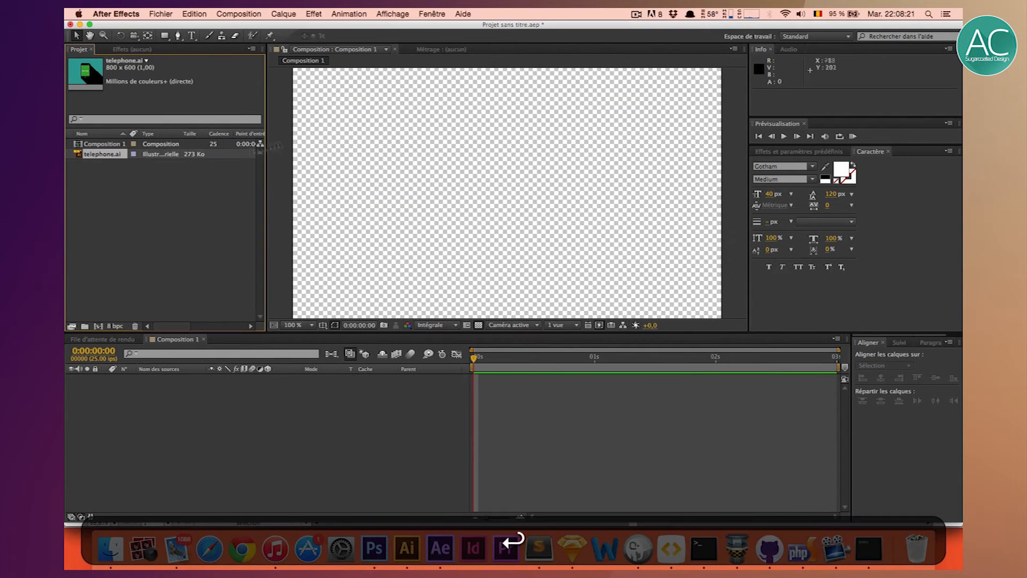
Add telephone.ai as a layer in Composition 1 and show the whole composition at 50%.
left_click_drag(94, 157, 155, 412)
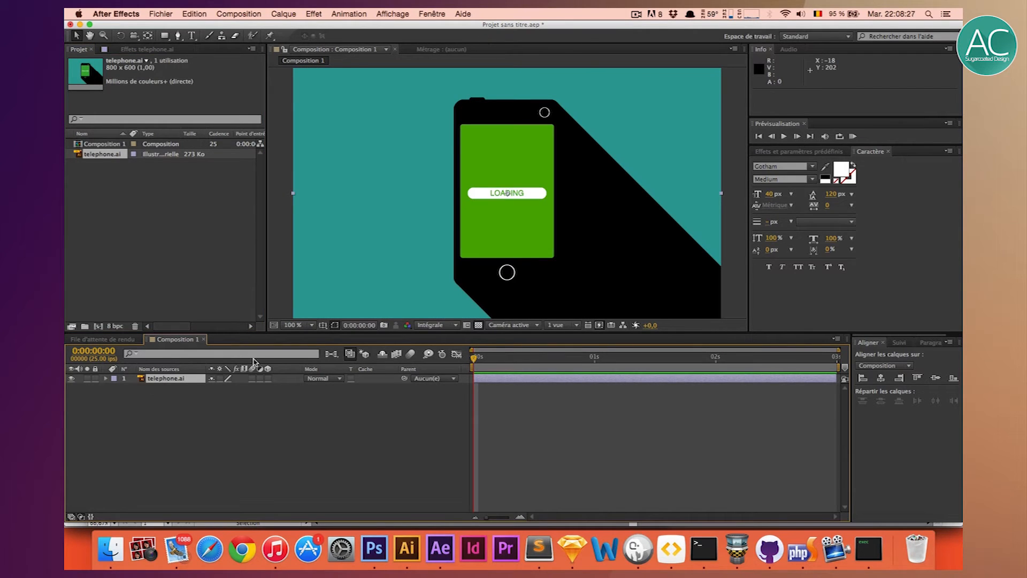
key("super+minus")
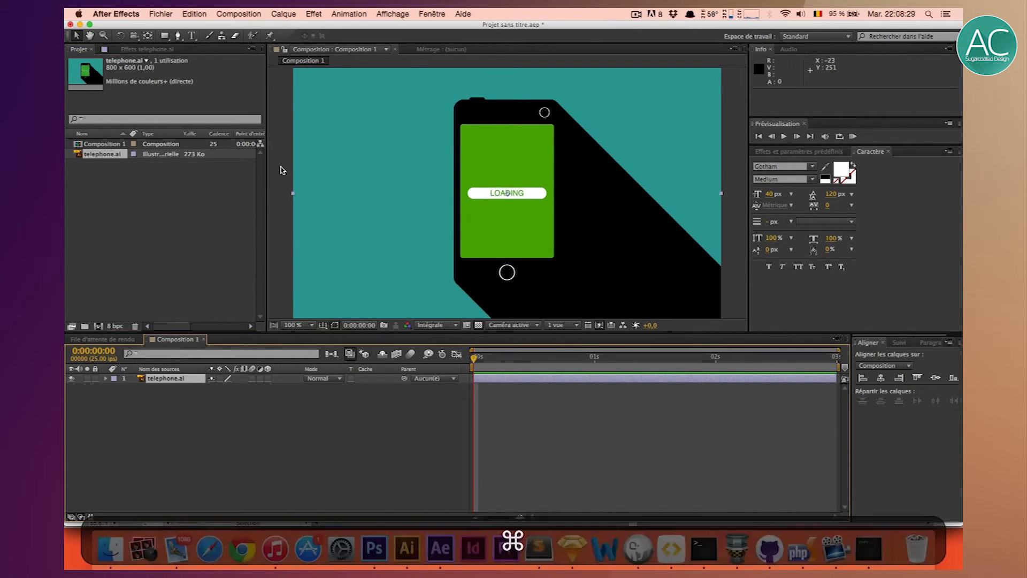
left_click(295, 170)
key("super+equal")
key("super+minus")
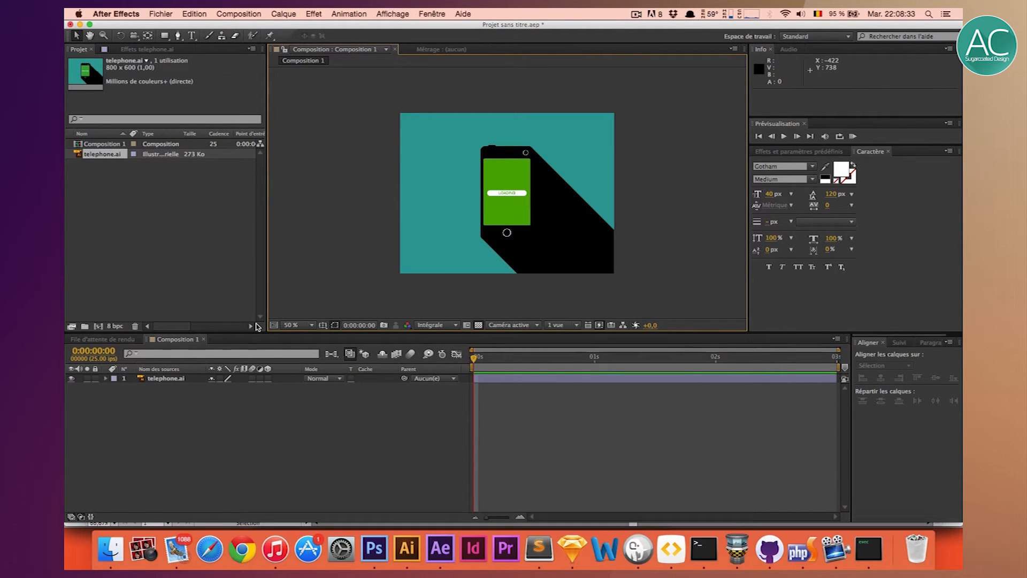
Create shapes from the telephone.ai vector layer.
left_click(159, 378)
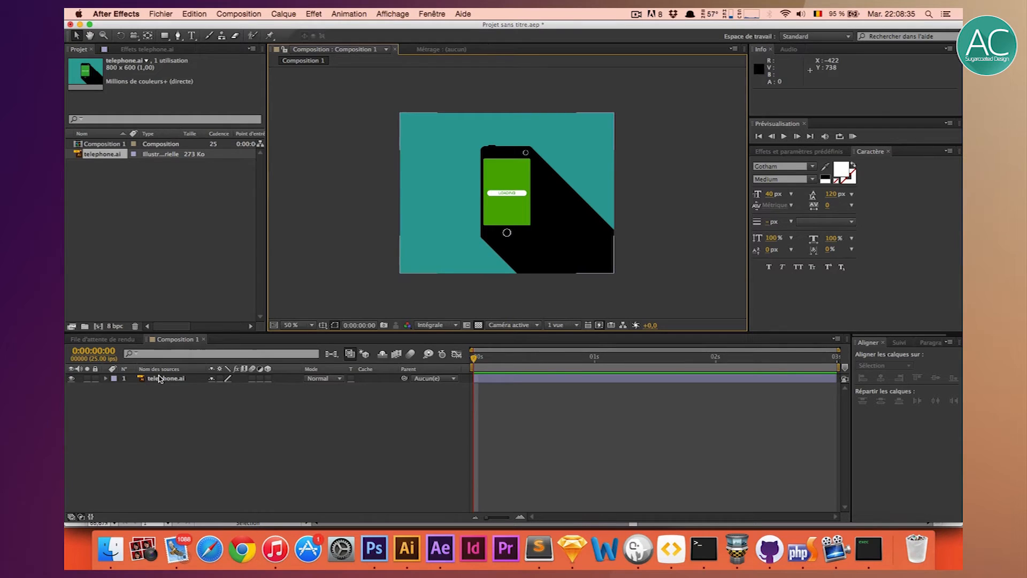
left_click(159, 378)
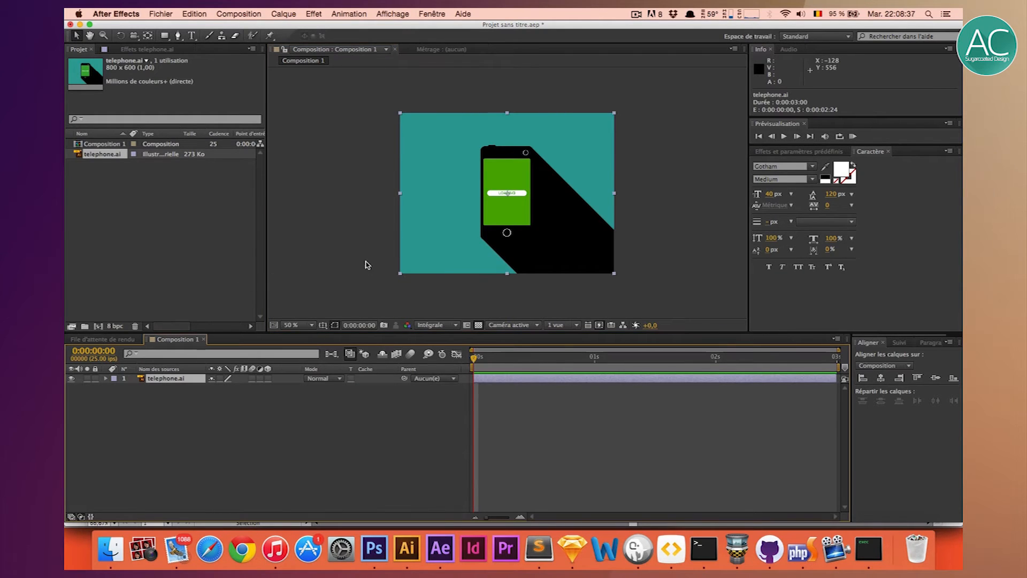
key("super+equal")
key("super+minus")
left_click(188, 428)
left_click(172, 378)
left_click(283, 13)
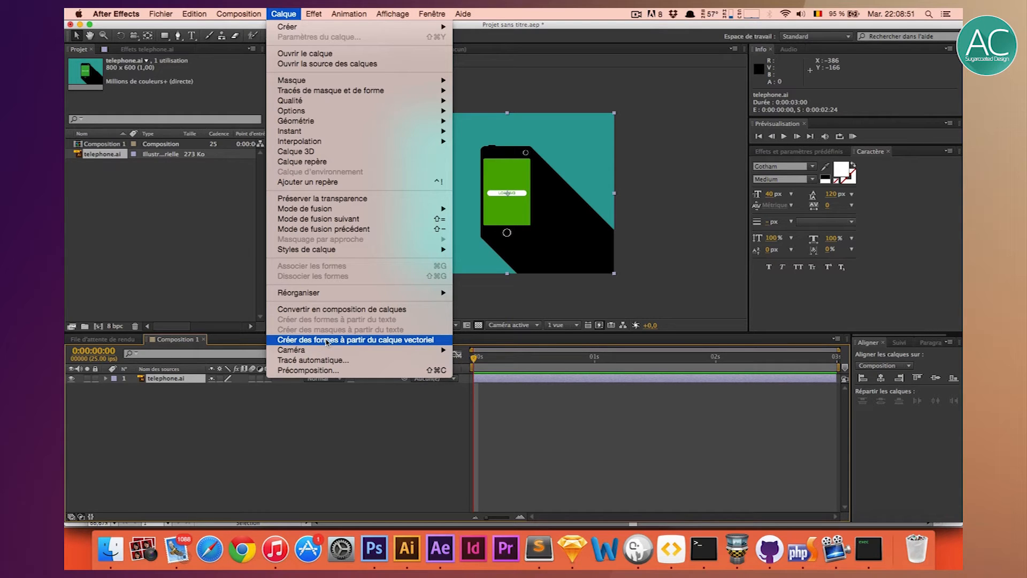
left_click(328, 339)
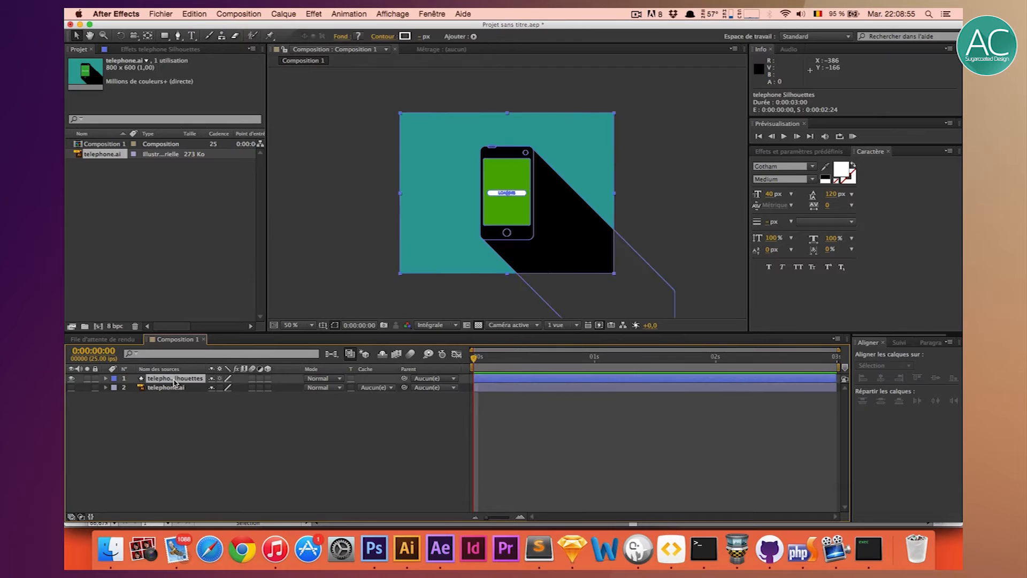
Examine Groupe 1 to Groupe 9 in the telephone Silhouettes layer to identify which part of the illustration each group holds.
left_click(106, 379)
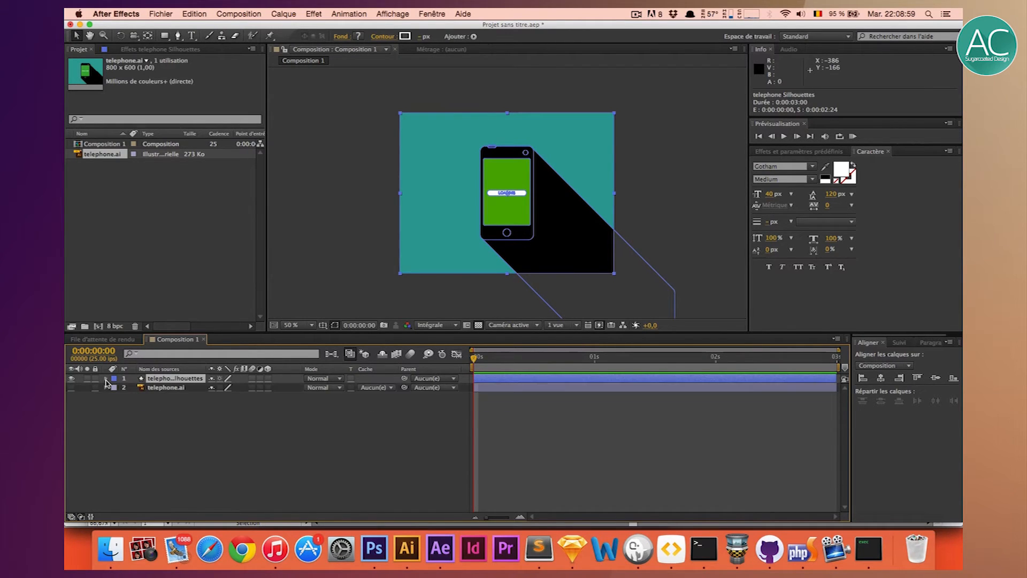
left_click(116, 388)
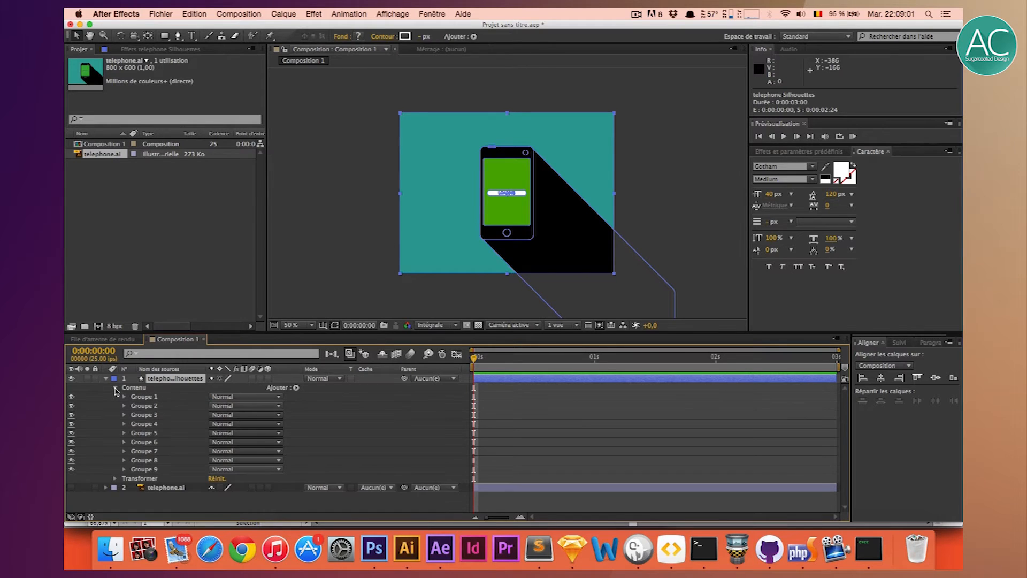
left_click(136, 397)
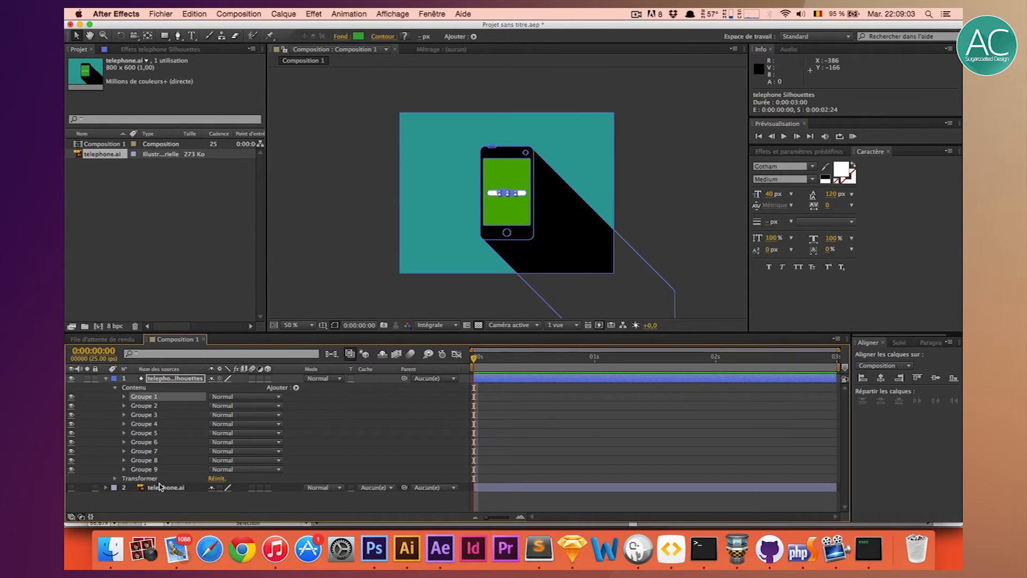
left_click(150, 470)
left_click(150, 460)
left_click(148, 452)
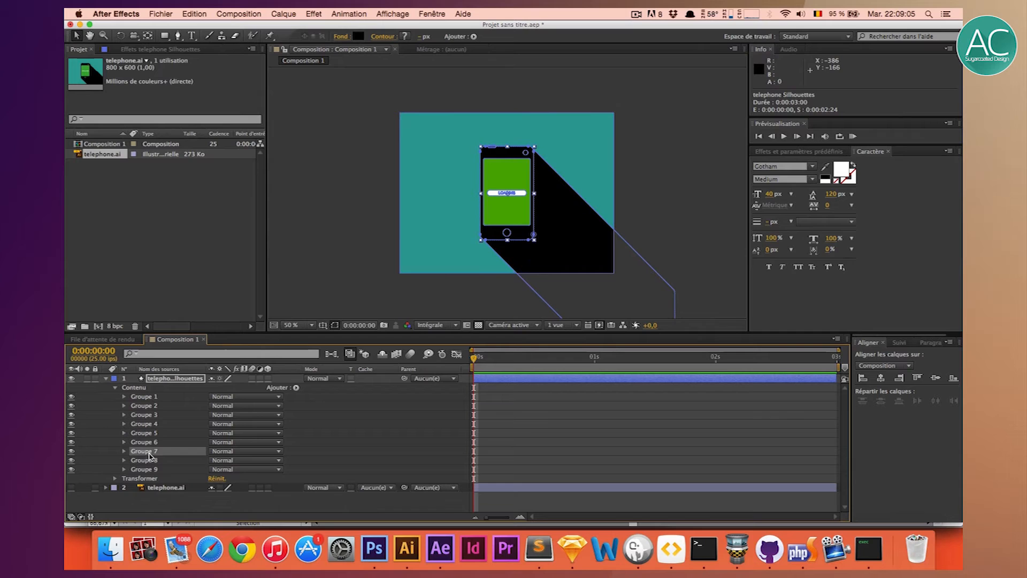
left_click(148, 443)
left_click(147, 432)
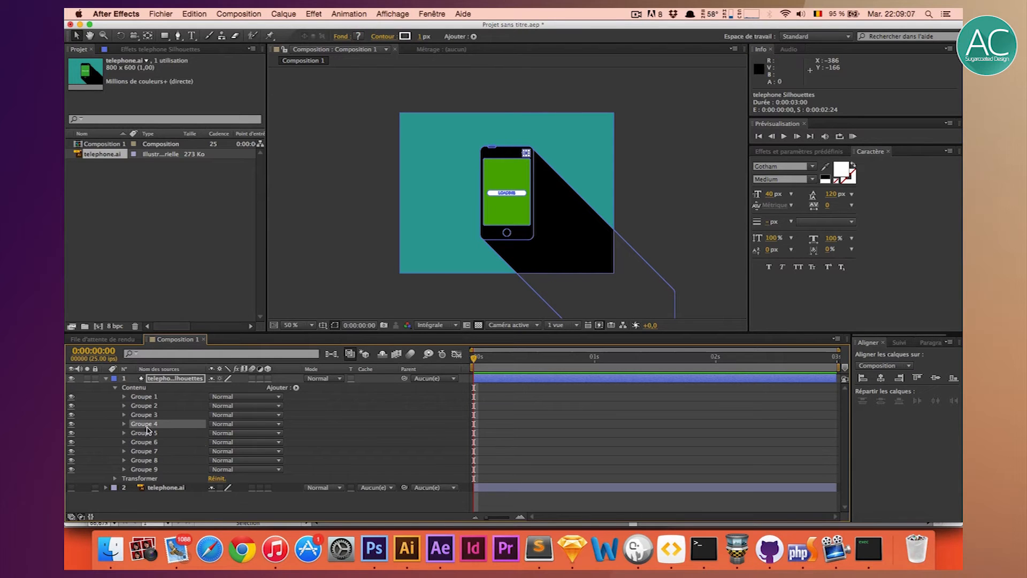
left_click(148, 416)
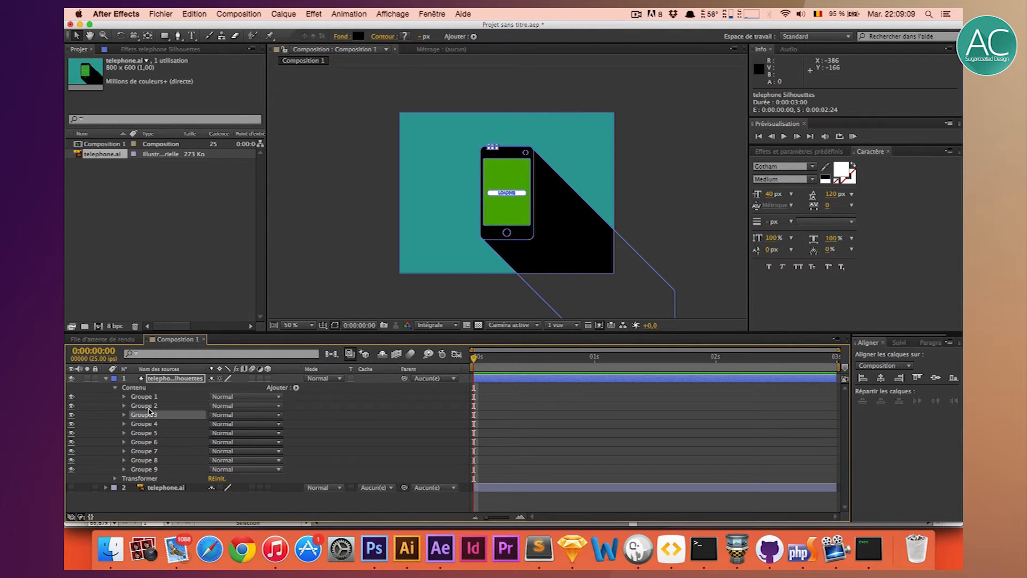
left_click(150, 408)
left_click(146, 398)
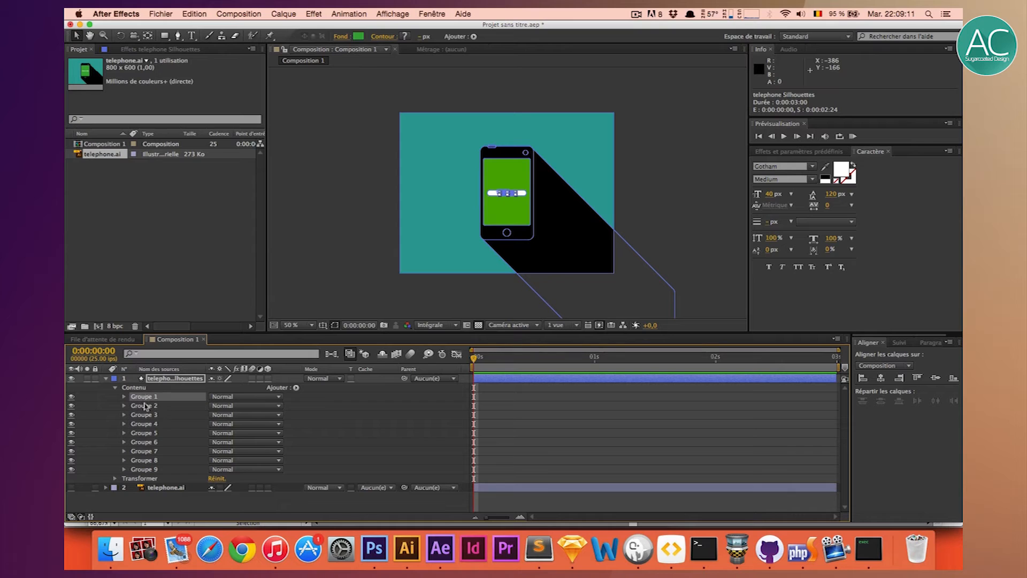
left_click(143, 407)
left_click(143, 415)
left_click(143, 424)
left_click(143, 442)
left_click(143, 452)
left_click(143, 469)
left_click(144, 461)
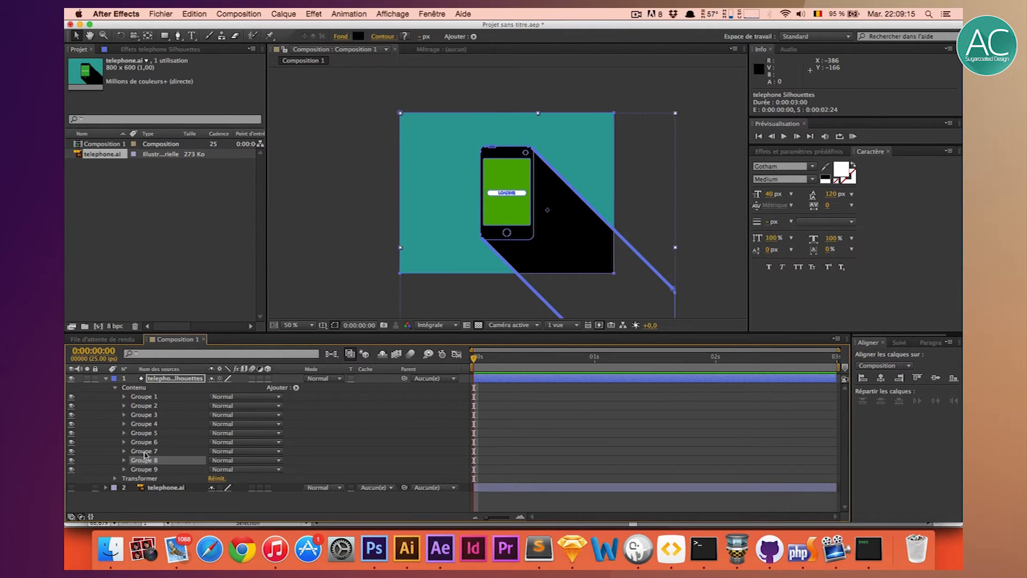
left_click(144, 469)
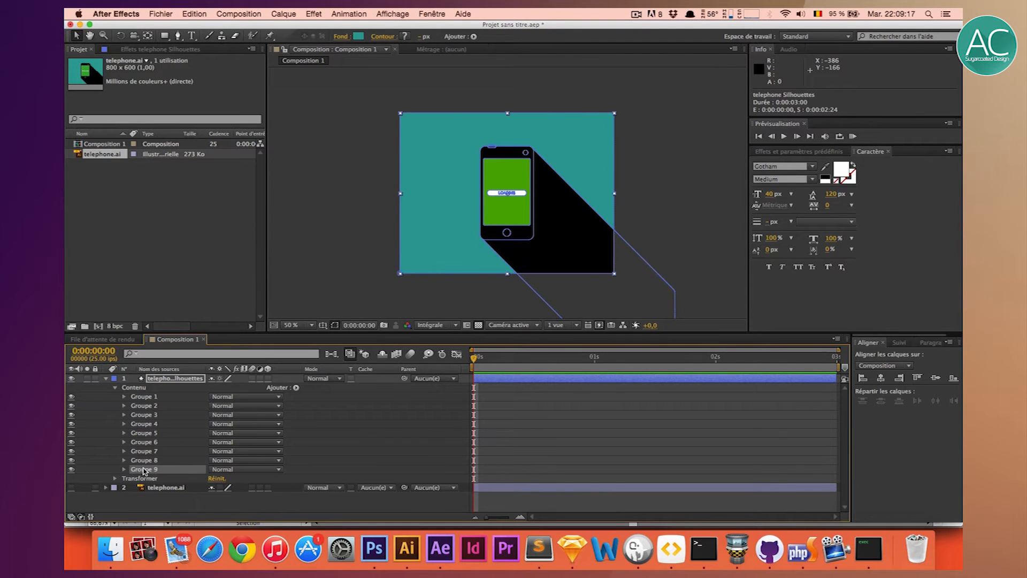
left_click(106, 379)
Copy the telephone Silhouettes layer and paste three duplicates of it into the composition.
left_click(159, 379)
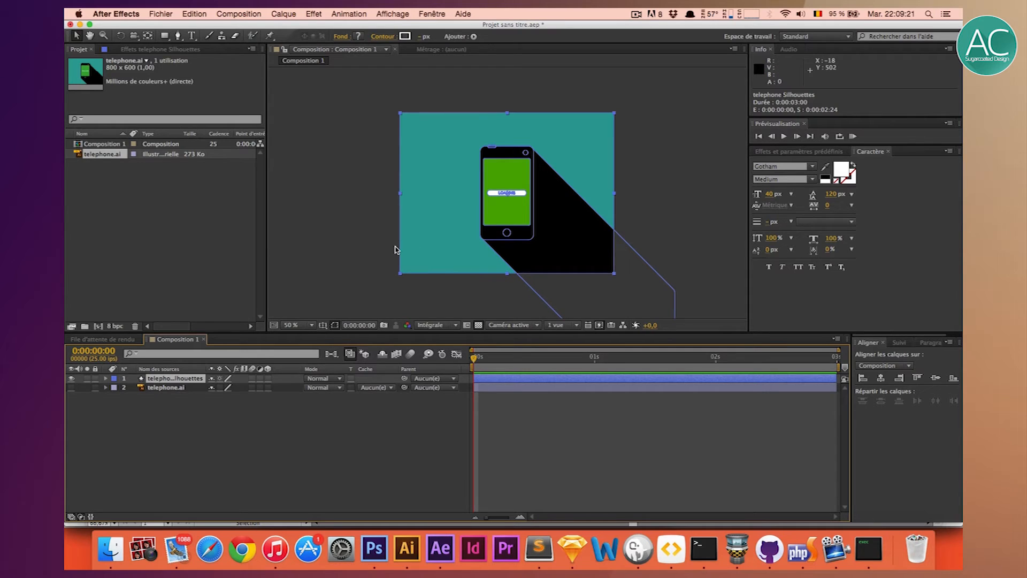
key("super+c")
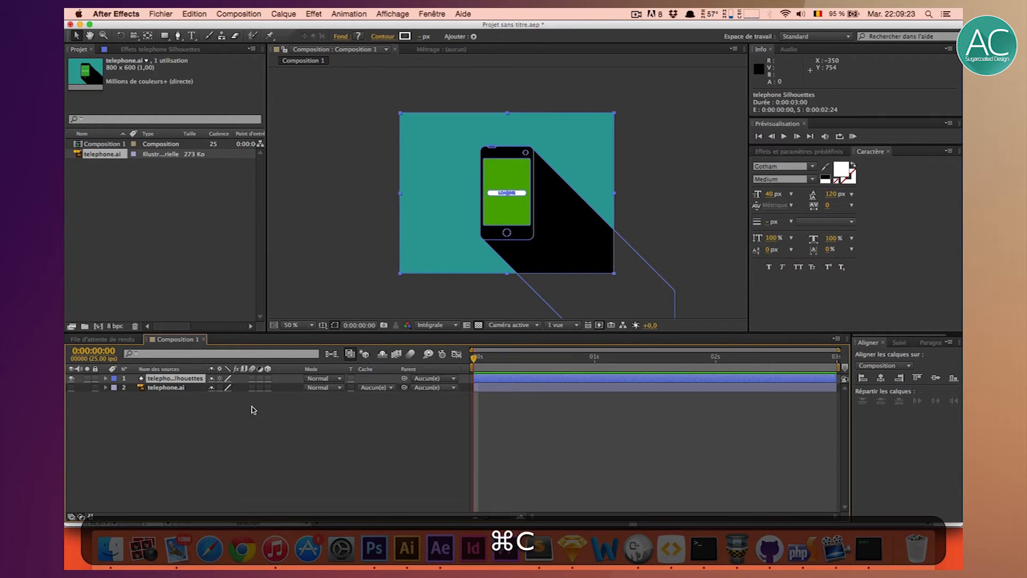
key("super+v")
key("super+c")
key("super+v")
key("super+v")
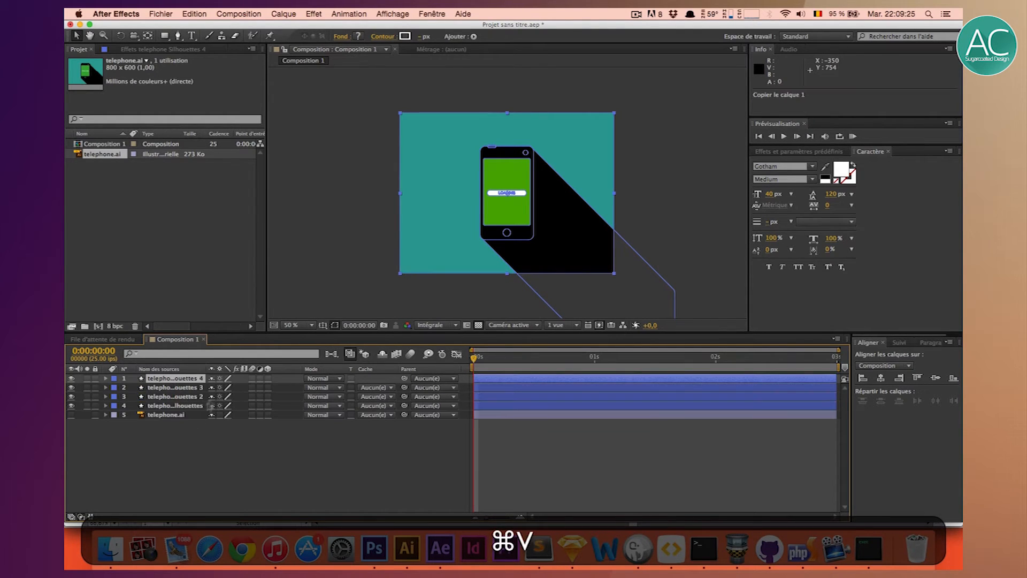
Delete Groupe 1 through Groupe 8 from the original telephone Silhouettes layer, keeping only the background group.
key("F2")
left_click(177, 406)
left_click(106, 405)
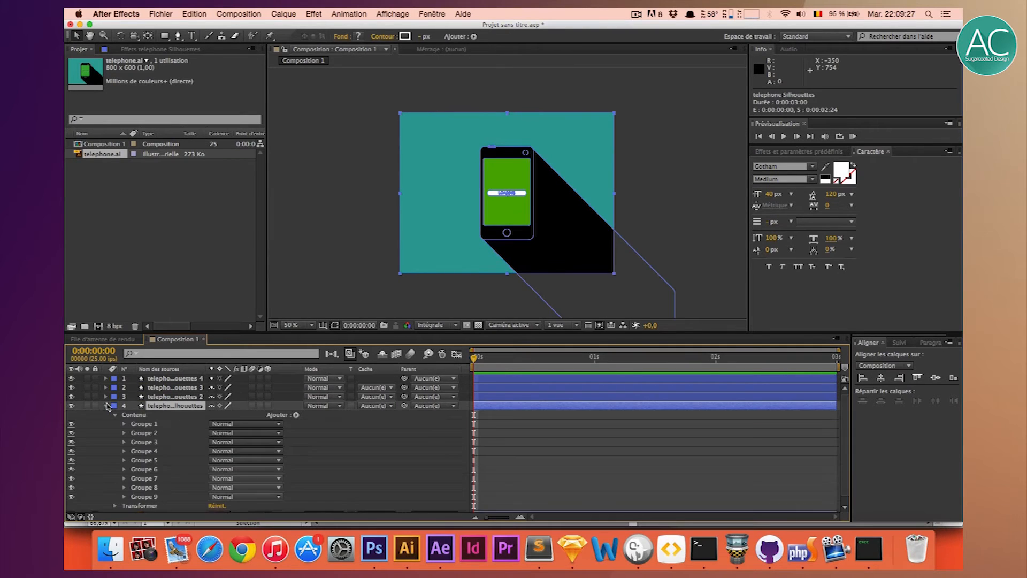
scroll(162, 411, "down", 1)
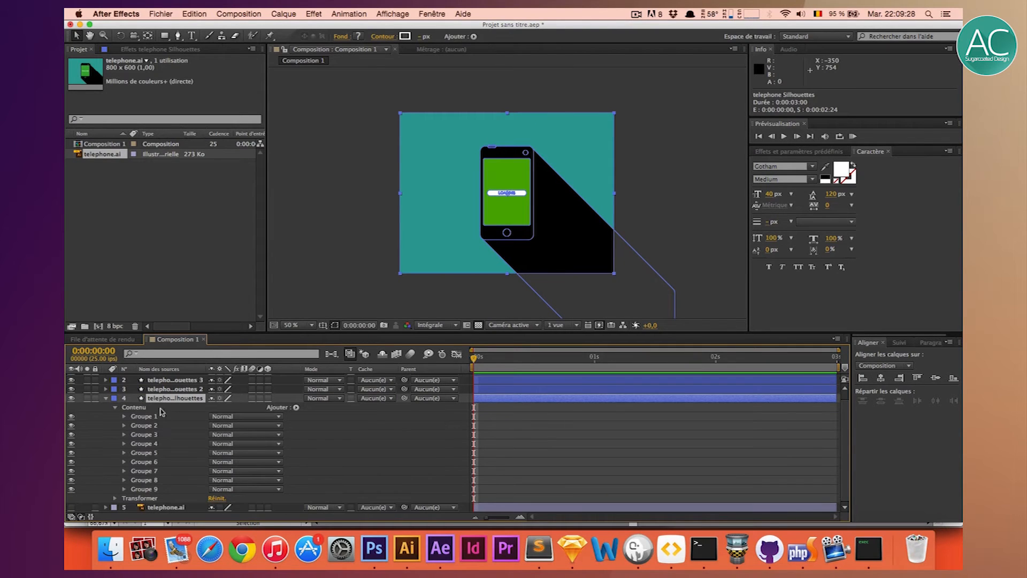
left_click(150, 480)
key("super+a")
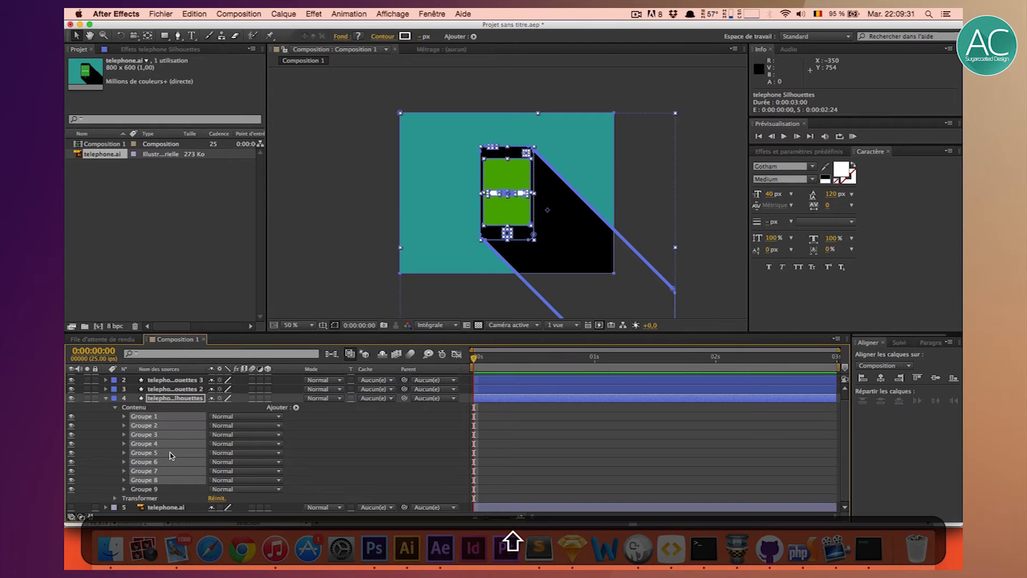
key("shift+BackSpace")
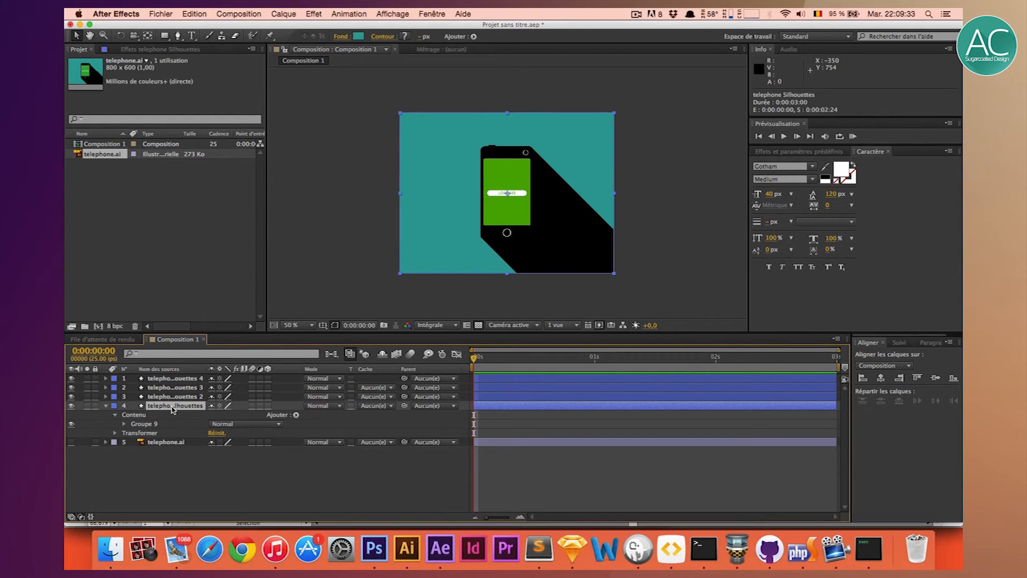
Rename the original telephone Silhouettes layer as Fond and collapse its contents.
key("Return")
type("FOnd")
key("Return")
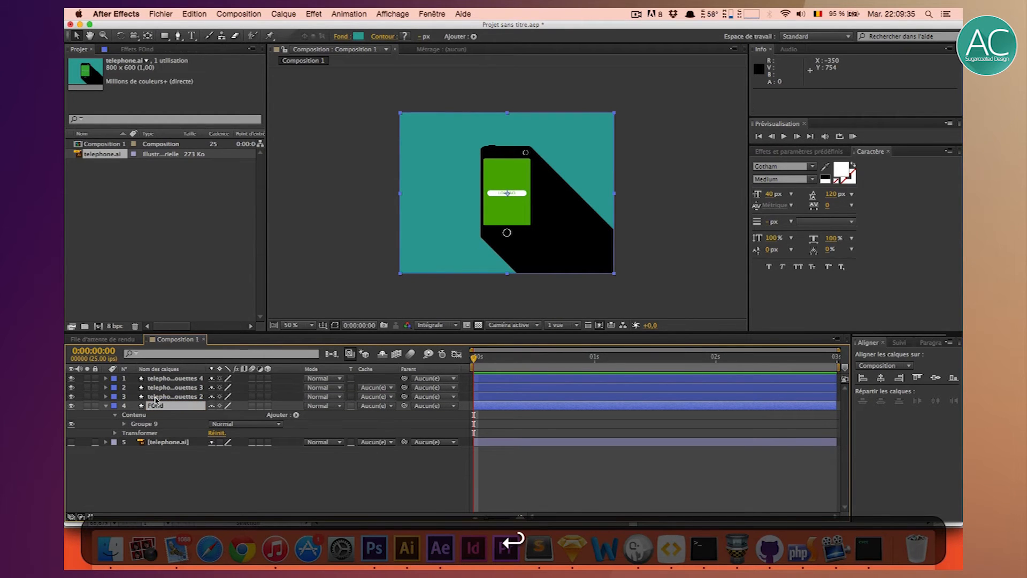
key("Return")
type("Fond")
key("Return")
left_click(103, 406)
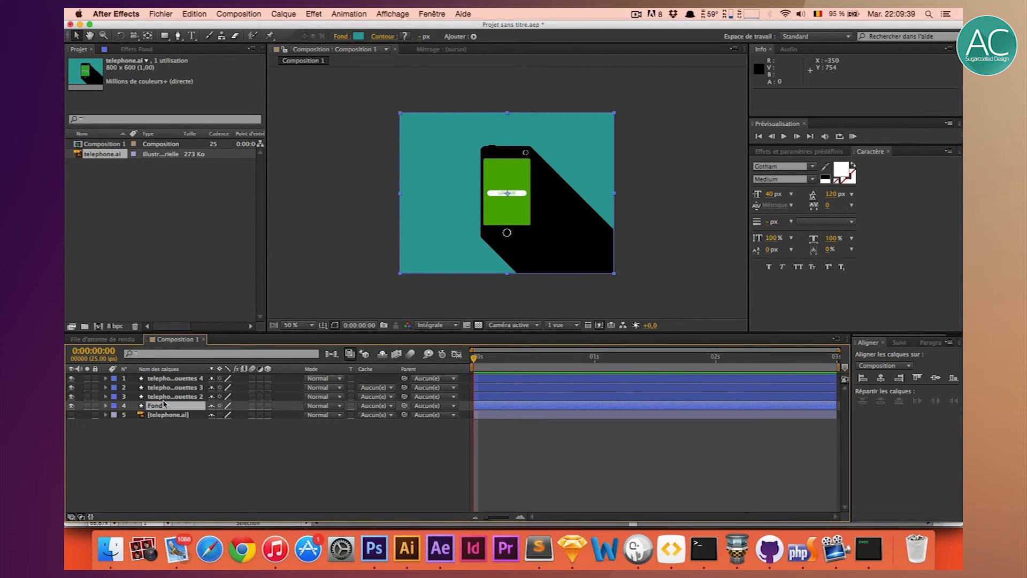
Delete the background and long-shadow groups, Groupe 9 and Groupe 8, from the telephone Silhouettes 2 layer.
left_click(145, 396)
left_click(105, 396)
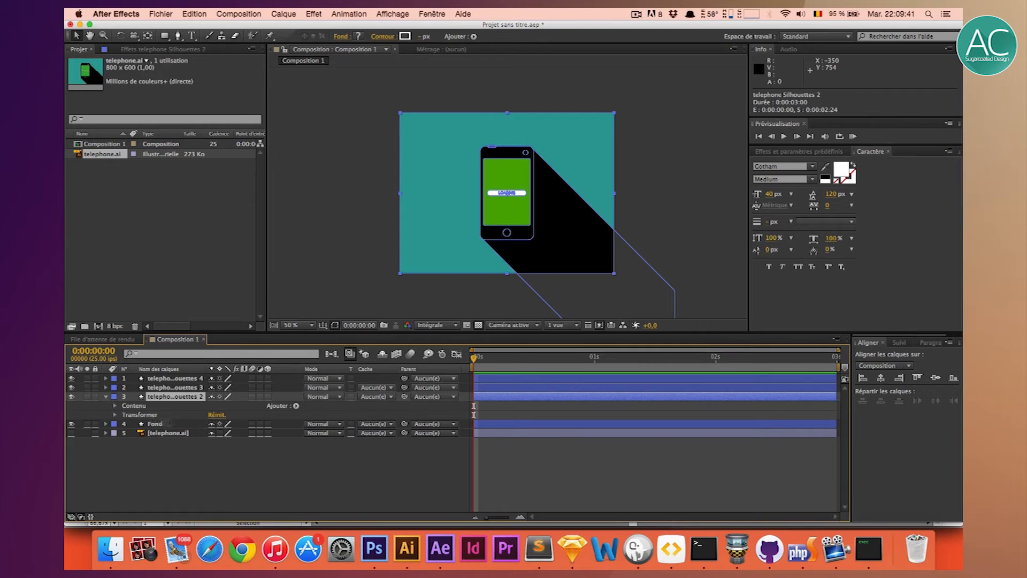
left_click(115, 407)
left_click(148, 489)
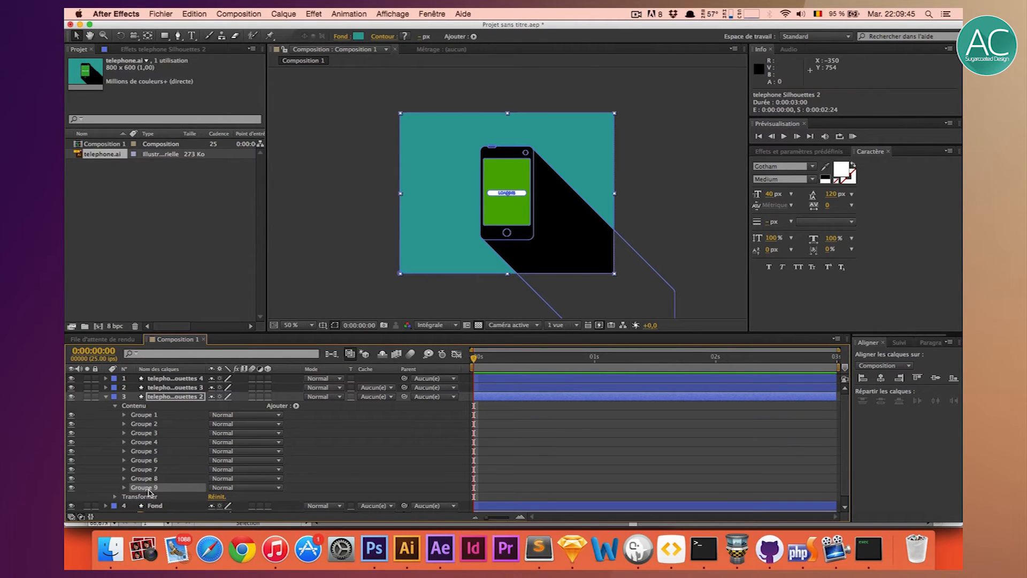
key("BackSpace")
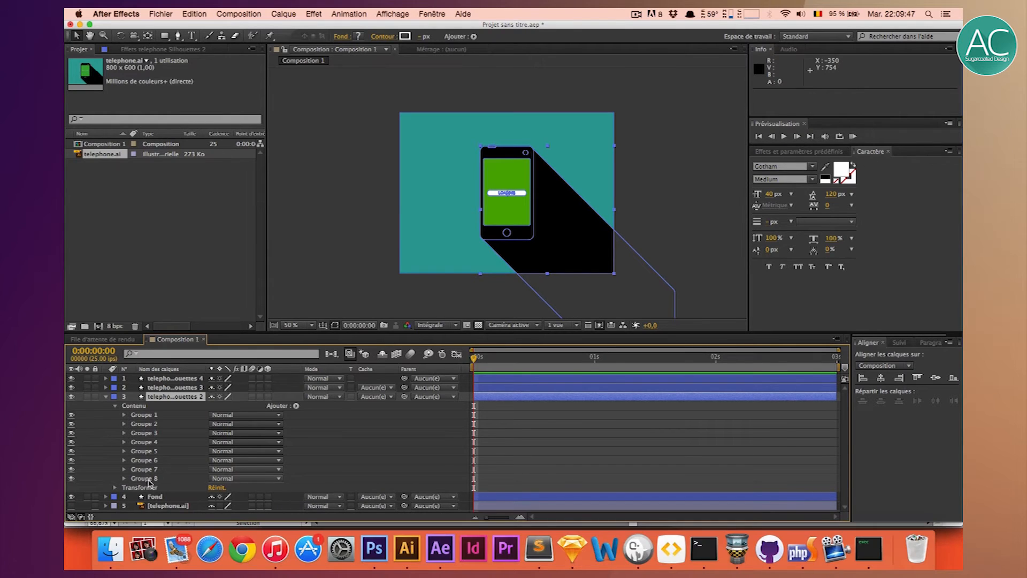
left_click(150, 479)
key("BackSpace")
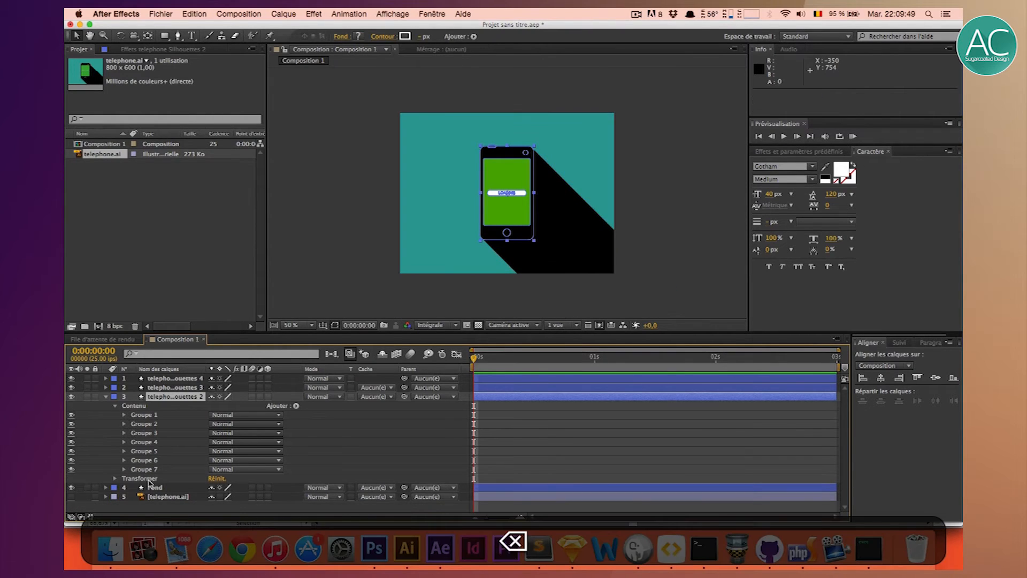
Examine Groupe 7 to Groupe 1 in the telephone Silhouettes 2 layer to identify the phone and loading bar parts.
left_click(149, 471)
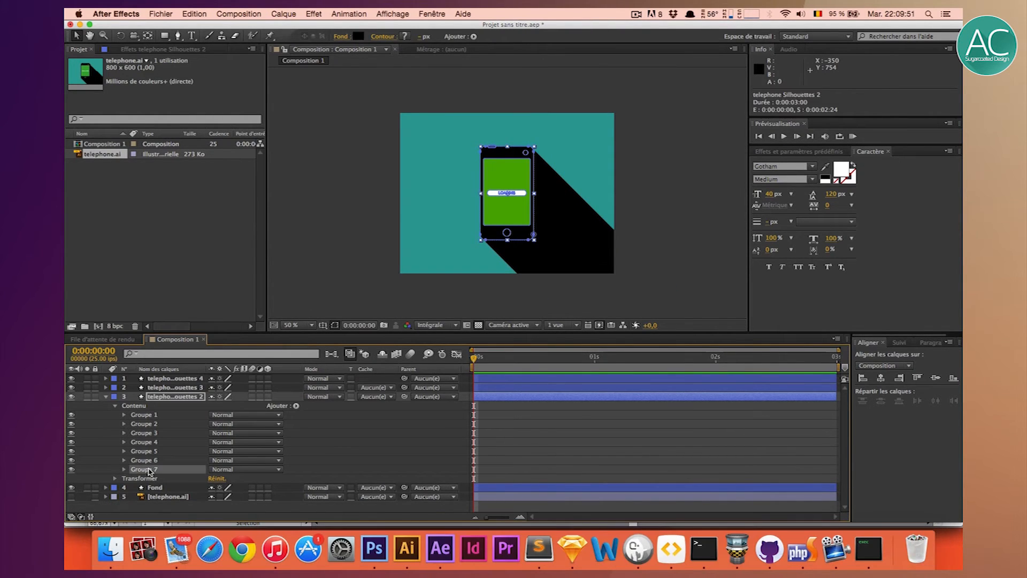
left_click(151, 461)
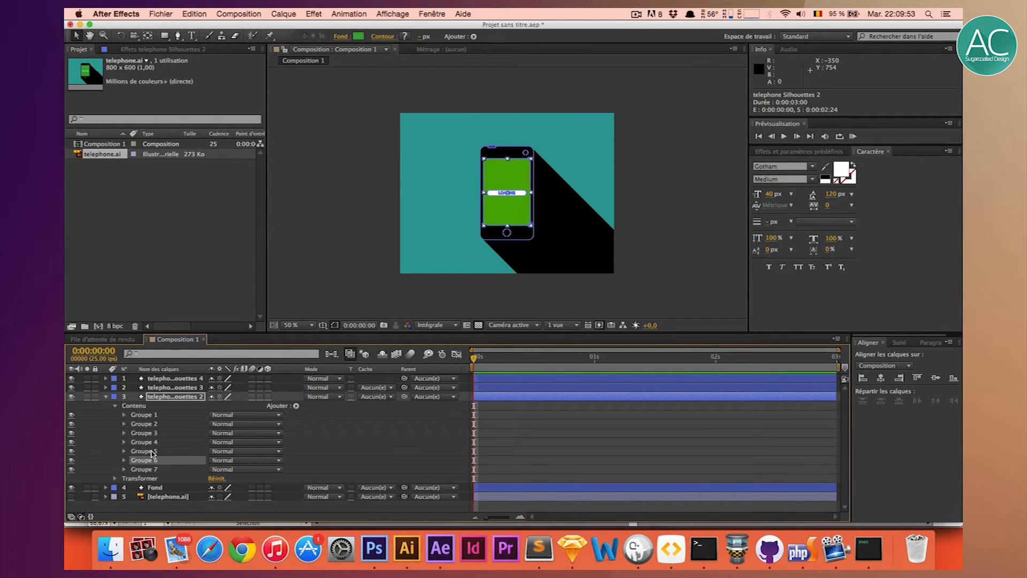
left_click(151, 453)
left_click(152, 443)
left_click(151, 433)
left_click(152, 424)
left_click(152, 415)
Hide the telephone Silhouettes 4 and 3 layers, and delete Groupe 1 and Groupe 2 from telephone Silhouettes 2.
left_click_drag(71, 379, 72, 392)
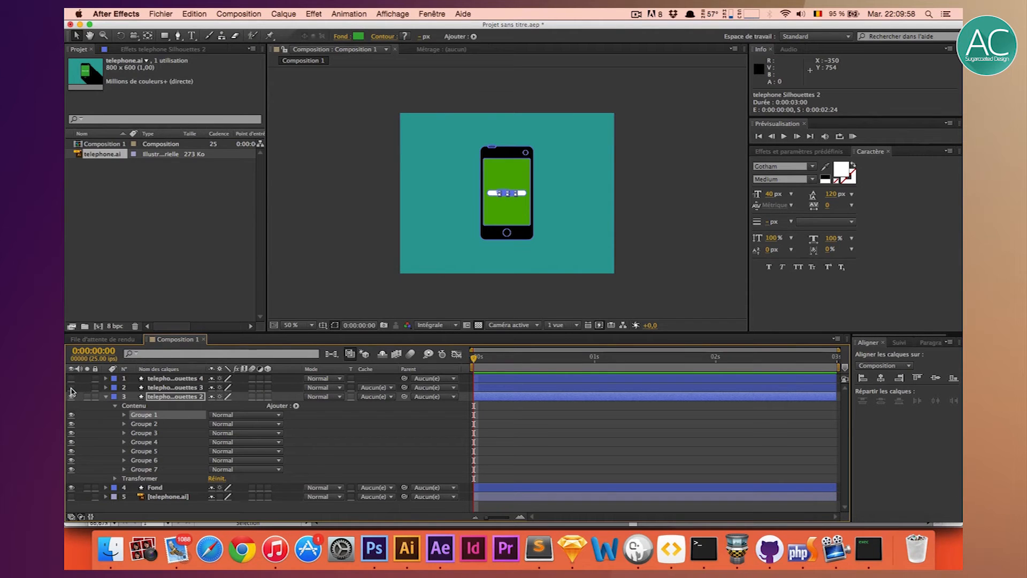
left_click(144, 425)
left_click(143, 432)
left_click(143, 442)
left_click(153, 416)
key("BackSpace")
key("BackSpace")
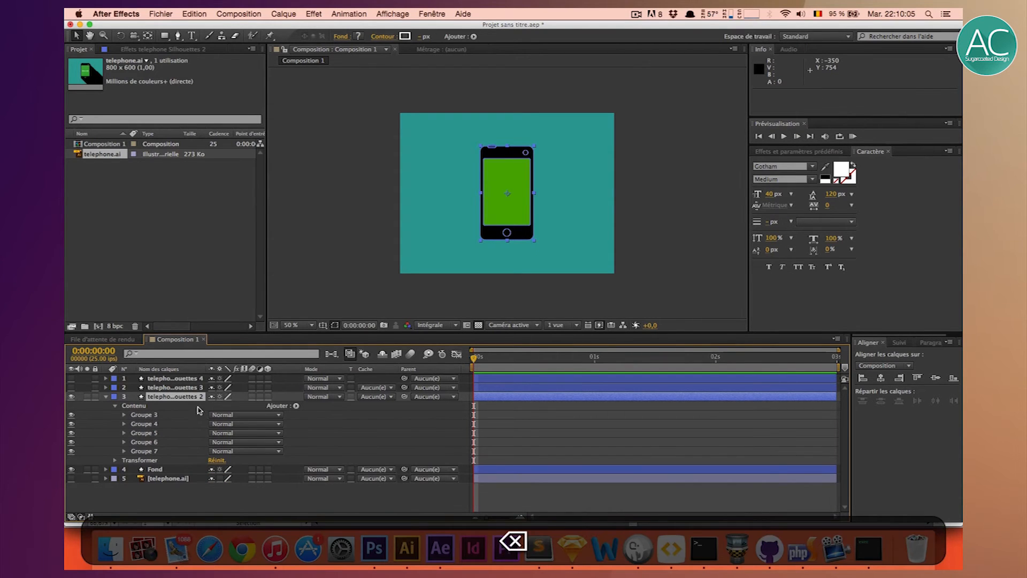
Collapse the telephone Silhouettes 2 layer and rename it as téléphone.
left_click(312, 231)
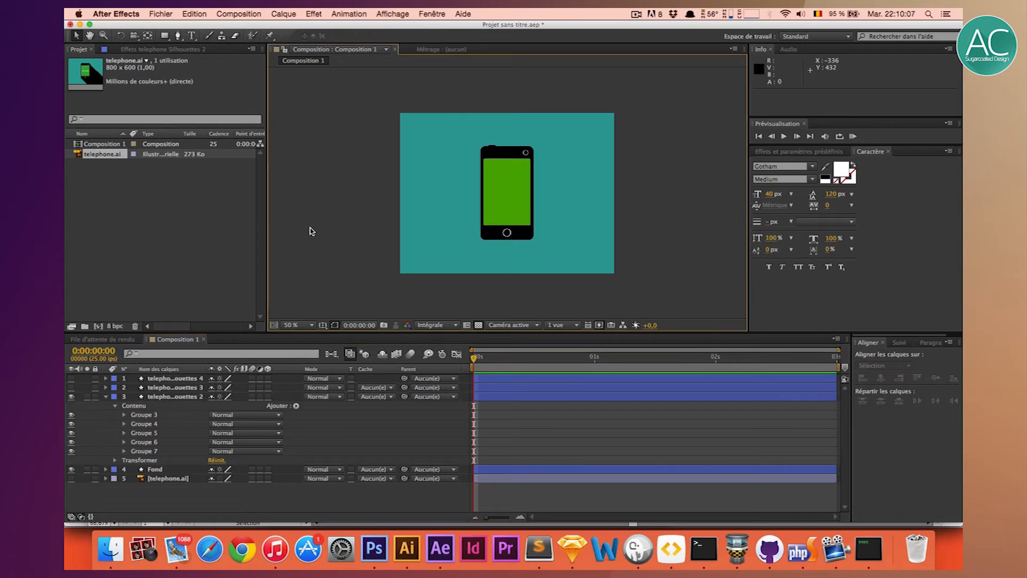
left_click(105, 397)
left_click(170, 396)
key("Return")
type("téléphone")
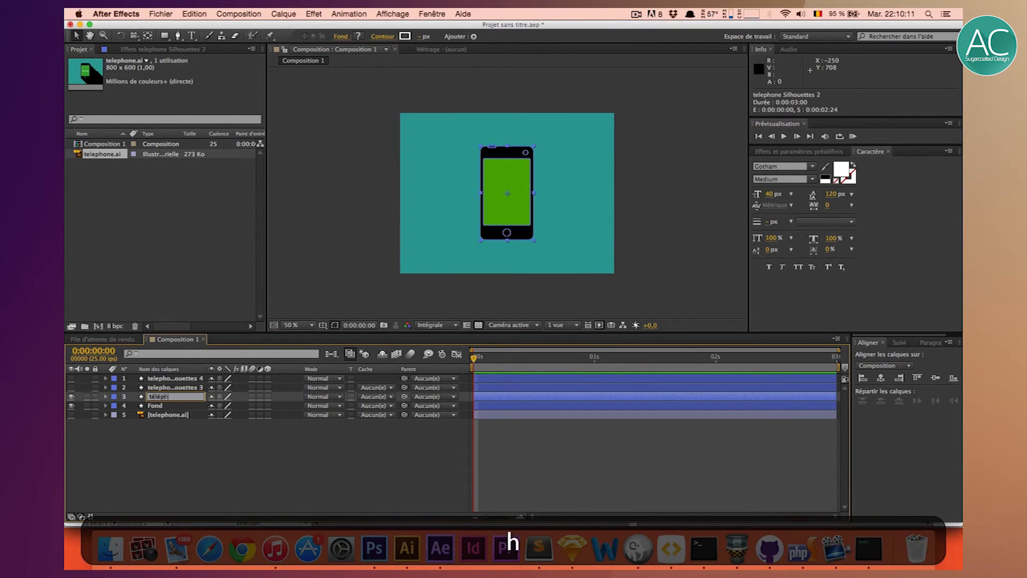
key("Return")
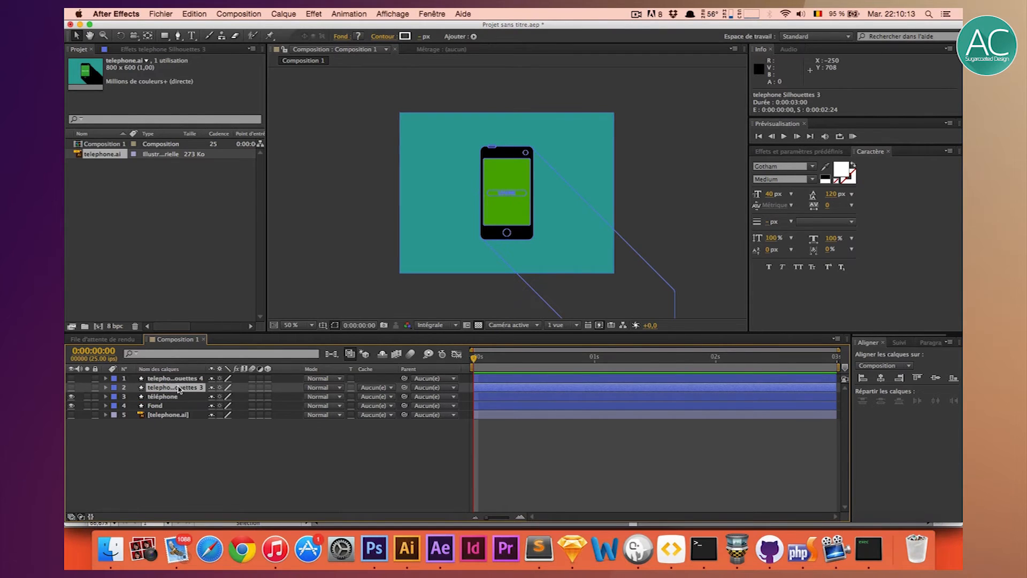
Show the telephone Silhouettes 3 layer and move it below téléphone, directly above Fond.
left_click(155, 396)
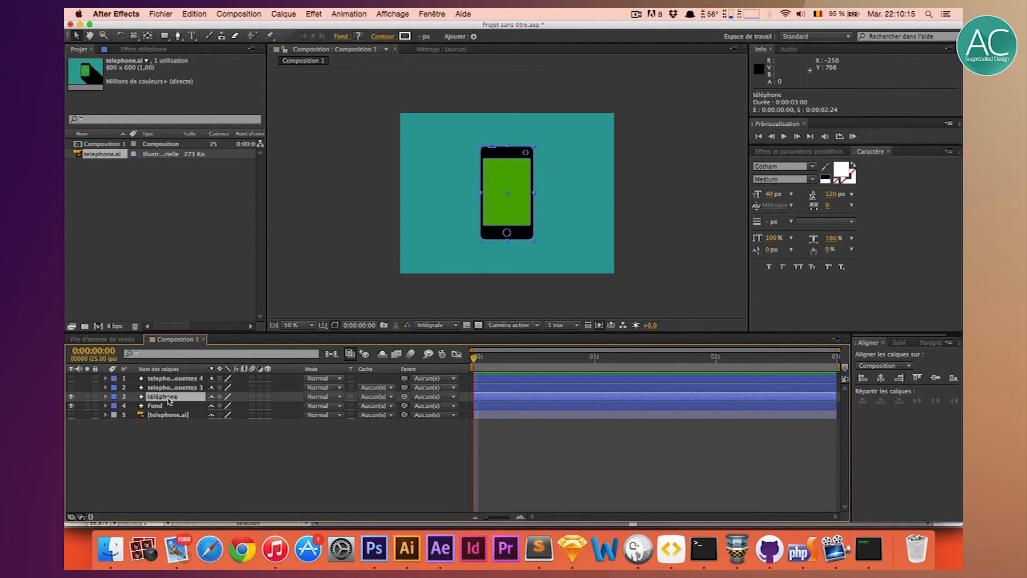
left_click(162, 389)
left_click(71, 387)
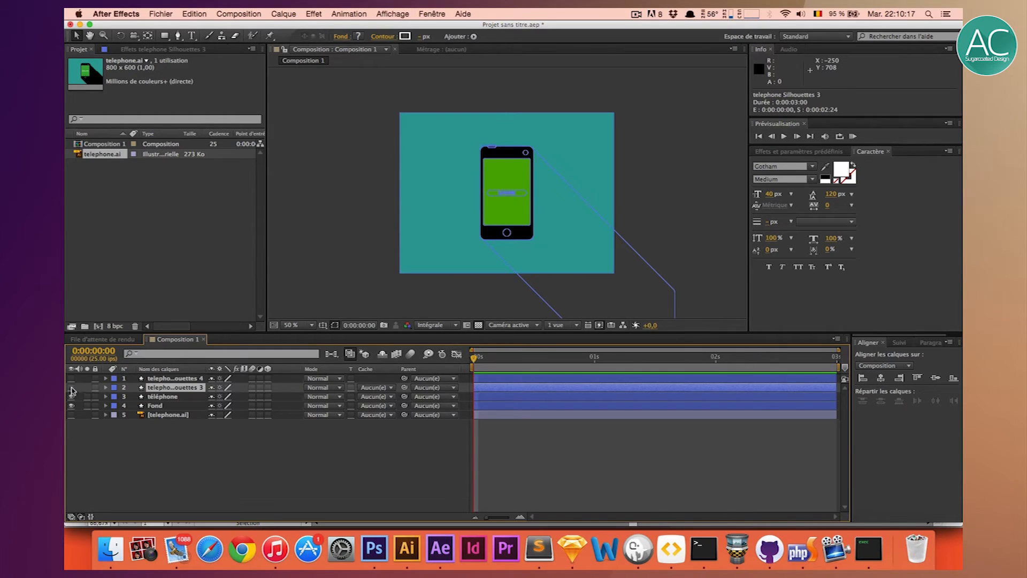
left_click_drag(171, 387, 169, 402)
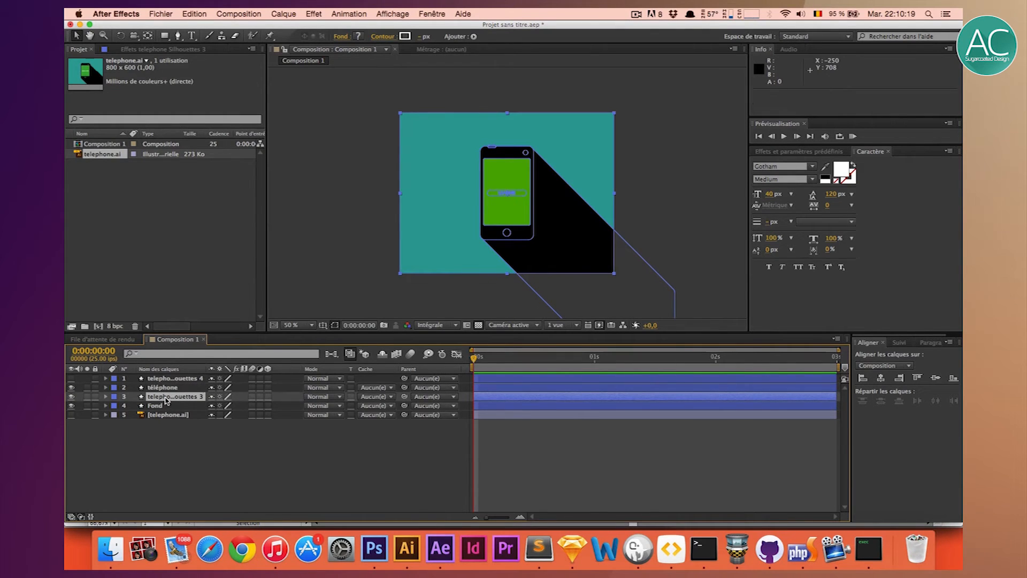
Delete Groupe 1 through Groupe 7 from the telephone Silhouettes 3 layer.
left_click(106, 396)
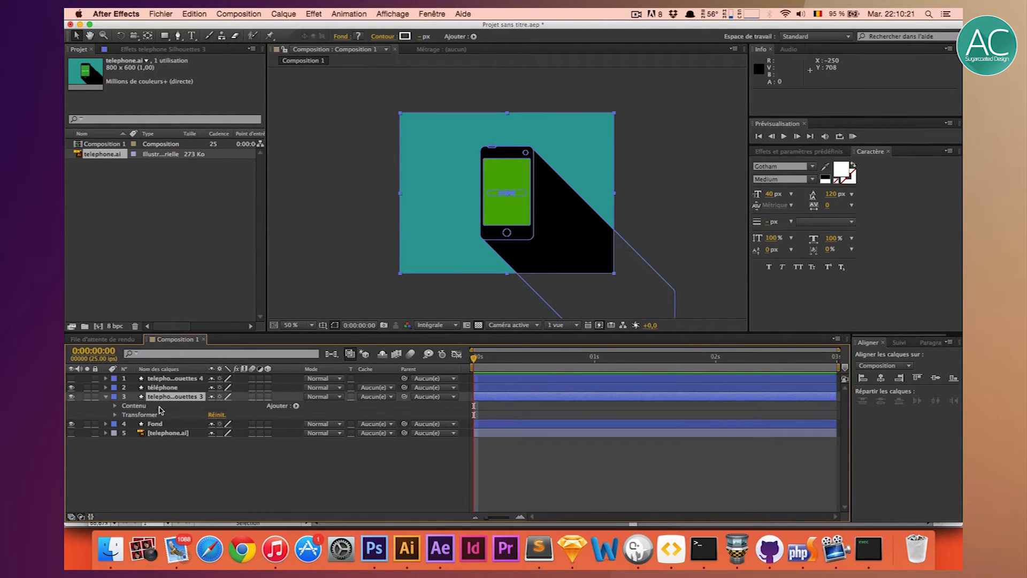
left_click(115, 407)
left_click(148, 417)
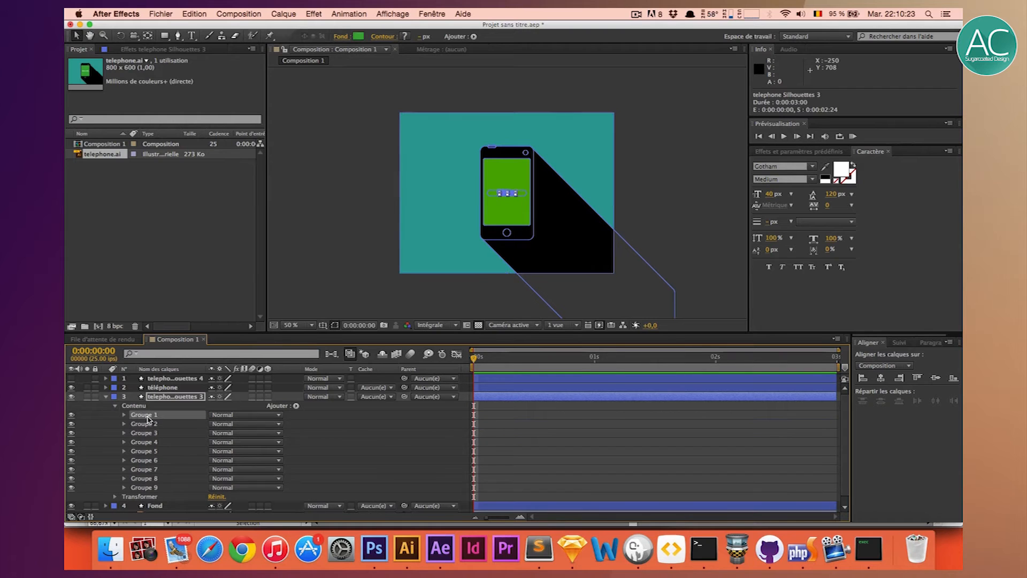
key("BackSpace")
left_click(144, 417)
key("BackSpace")
left_click(144, 417)
key("BackSpace")
left_click(143, 418)
key("BackSpace")
left_click(143, 417)
key("BackSpace")
left_click(143, 417)
key("BackSpace")
left_click(143, 418)
key("BackSpace")
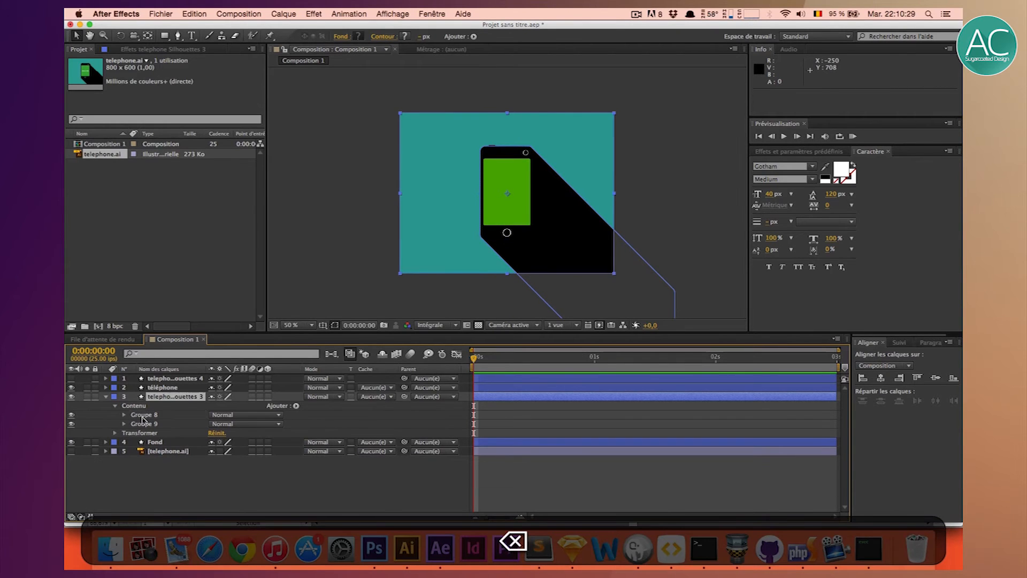
Delete Groupe 9 from the telephone Silhouettes 3 layer and collapse the layer.
left_click(144, 418)
left_click(144, 423)
key("BackSpace")
left_click(105, 396)
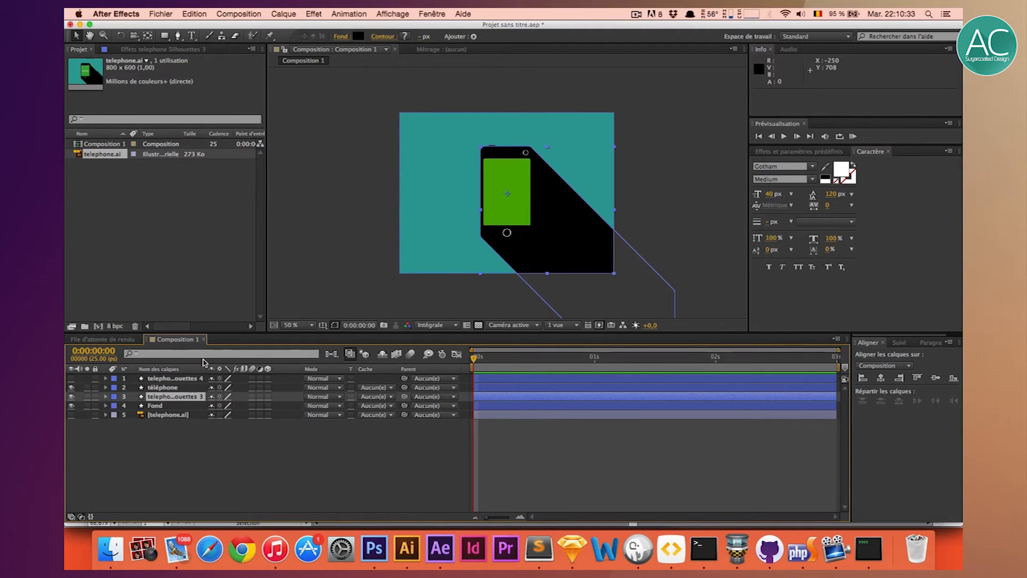
Show the telephone Silhouettes 4 layer and delete its Groupe 3 through Groupe 9.
left_click(160, 378)
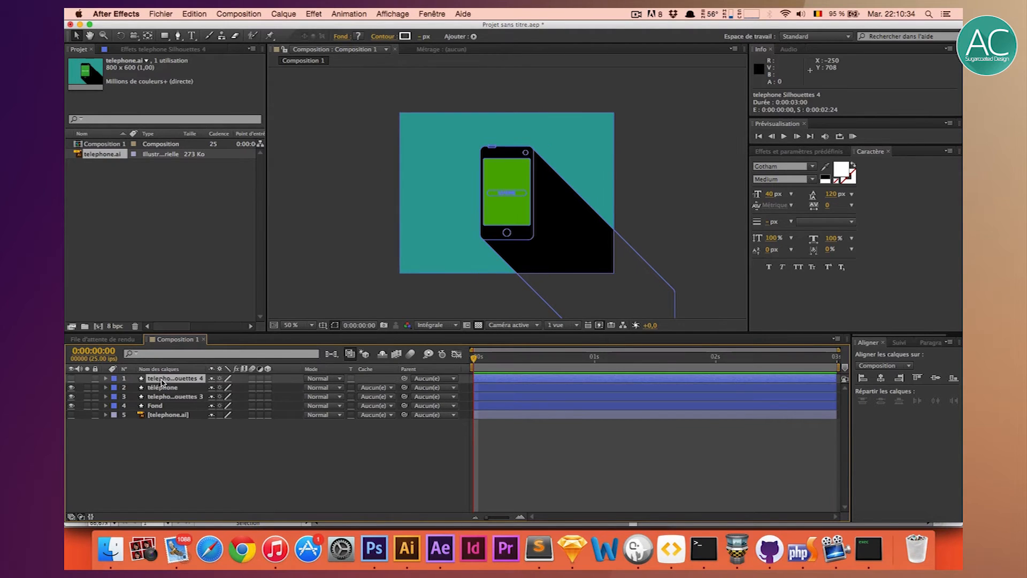
left_click(71, 379)
left_click(105, 378)
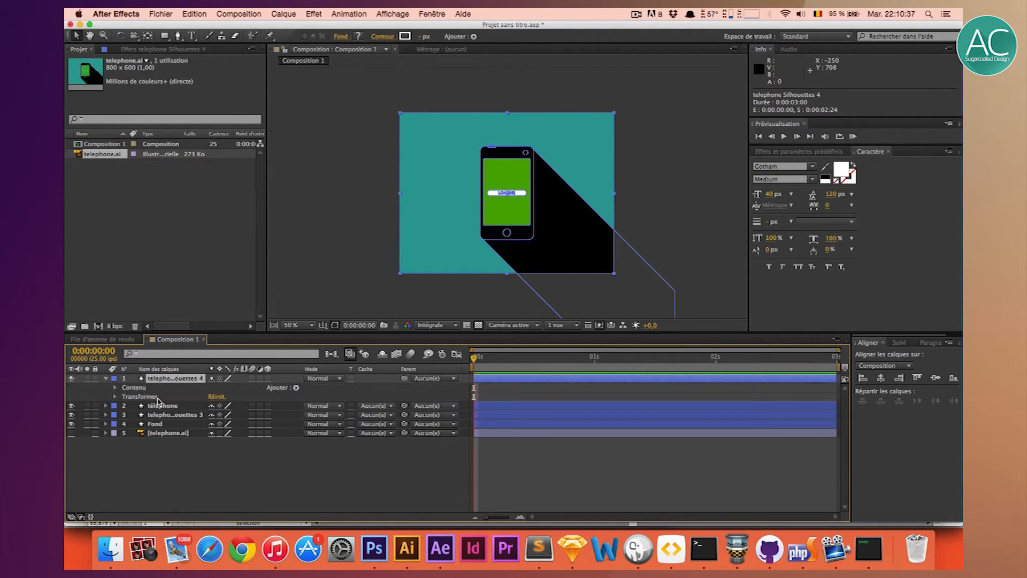
left_click(115, 387)
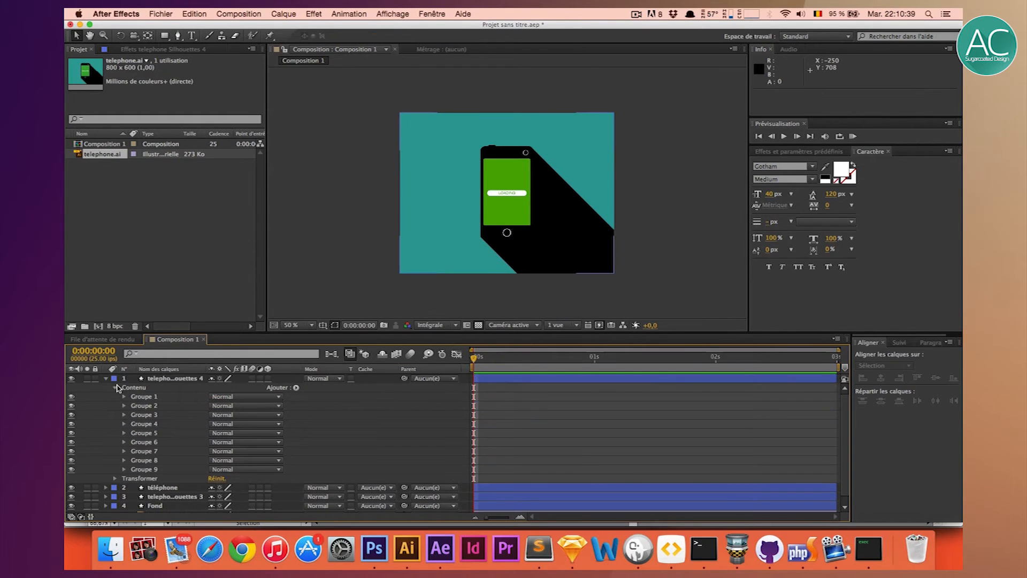
left_click(142, 397)
left_click(144, 406)
left_click(144, 397)
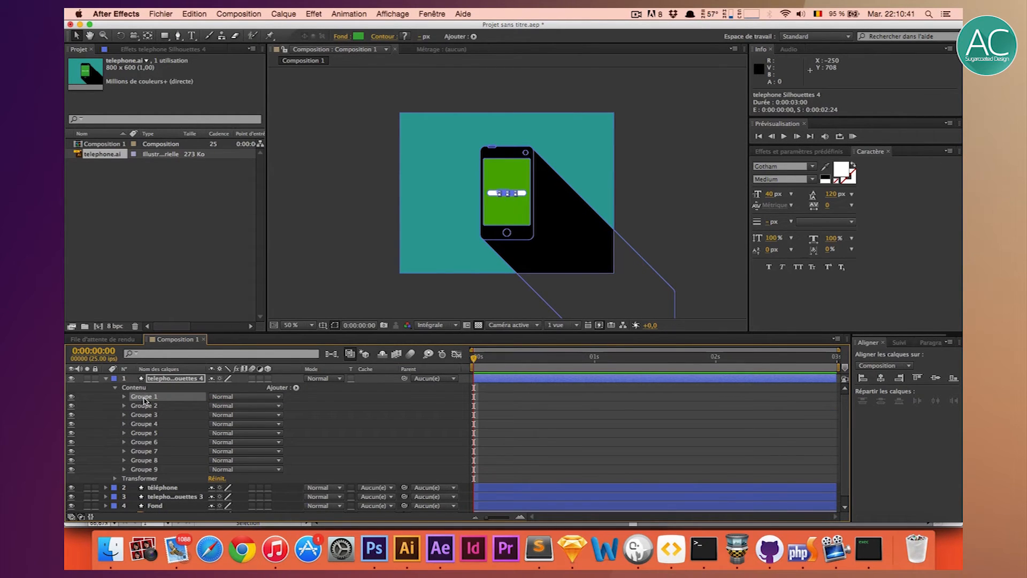
left_click(143, 407)
left_click(143, 415)
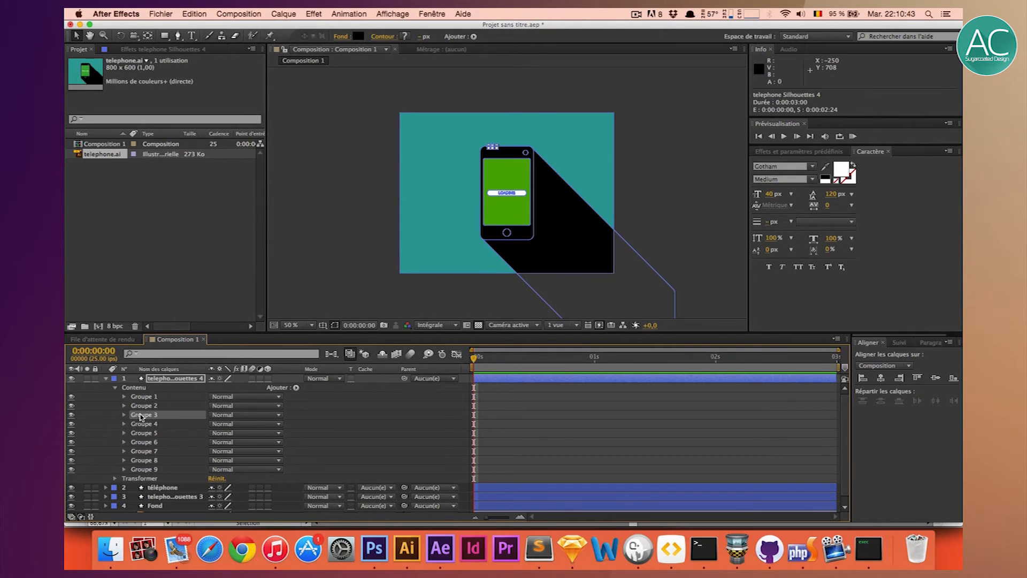
left_click(141, 468, "shift")
key("BackSpace")
left_click(149, 498)
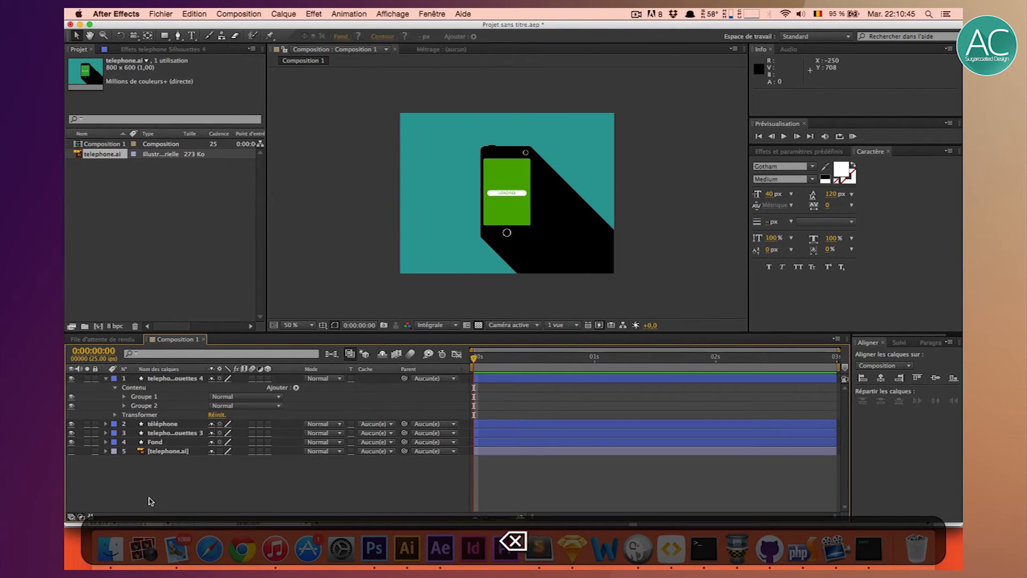
Collapse the telephone Silhouettes 4 layer and rename it as Loading.
key("super+equal")
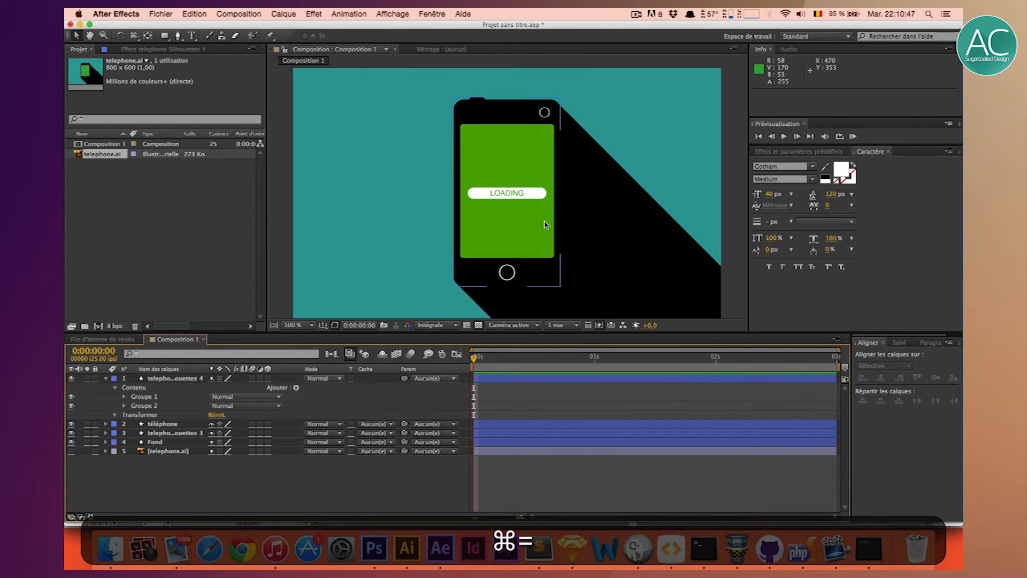
key("super+minus")
left_click(105, 378)
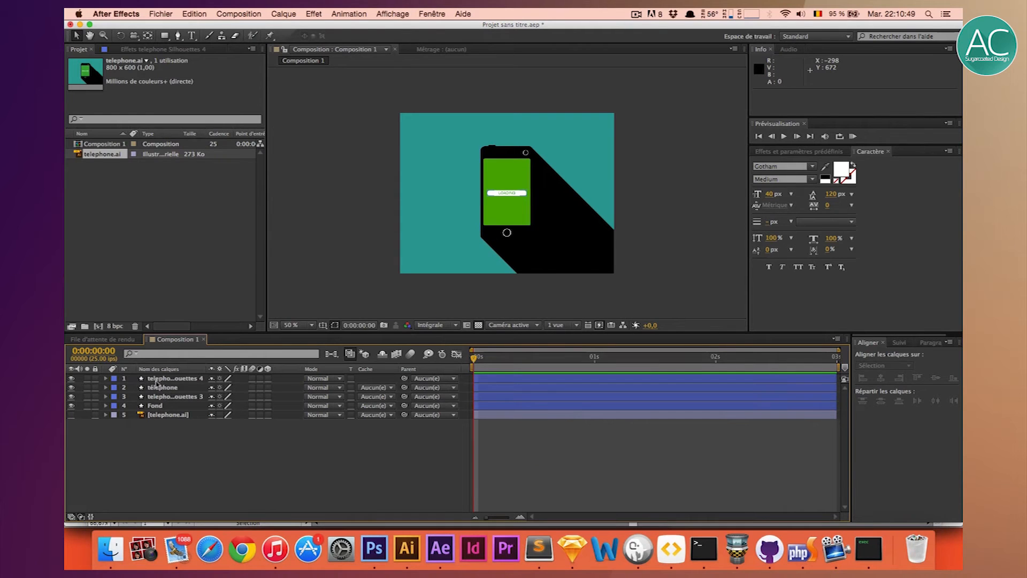
left_click(156, 380)
key("Return")
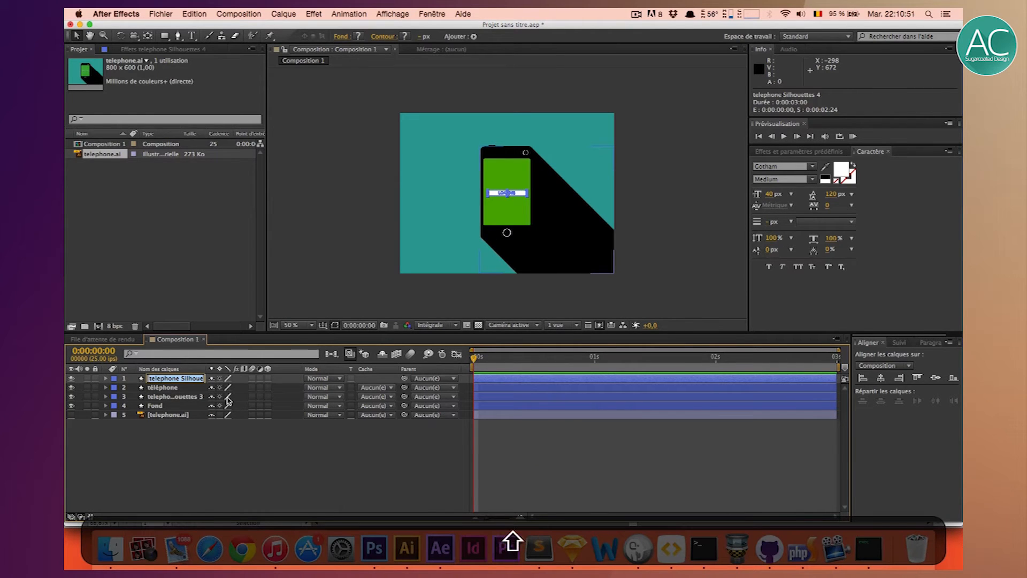
type("Loading")
key("Return")
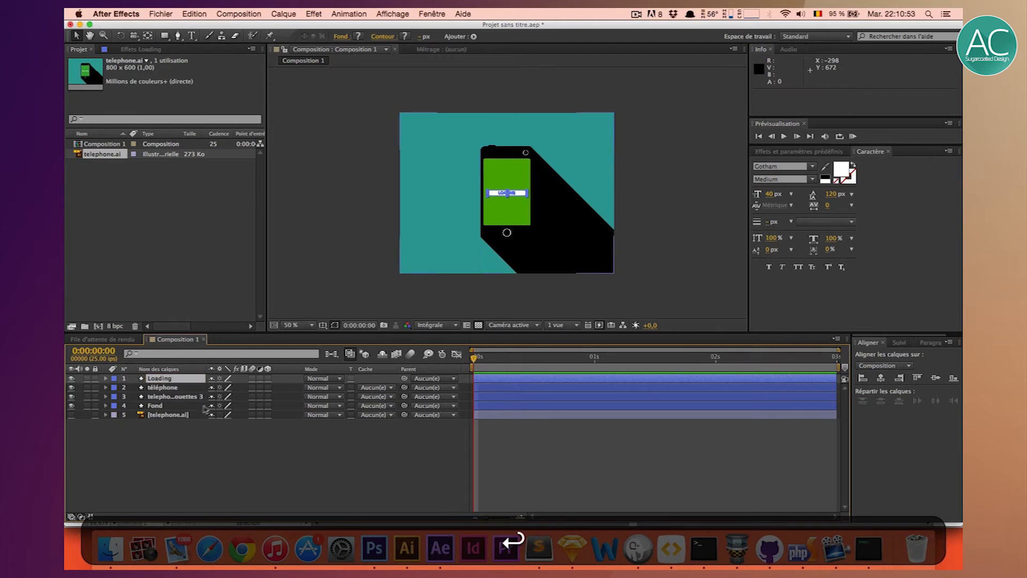
Rename the telephone Silhouettes 3 layer as Ombre and deselect it.
left_click(182, 397)
key("Return")
type("Ombre")
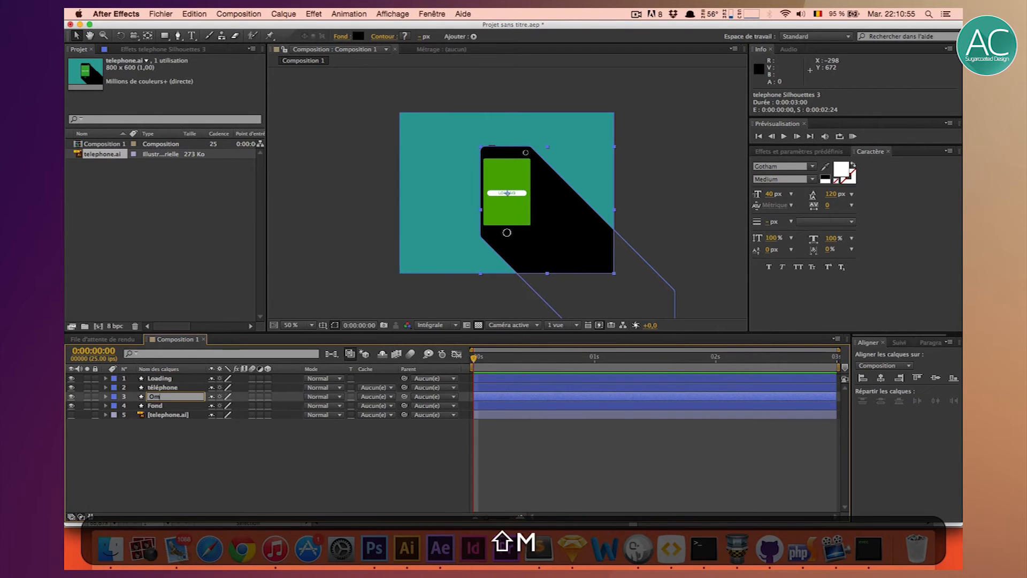
key("Return")
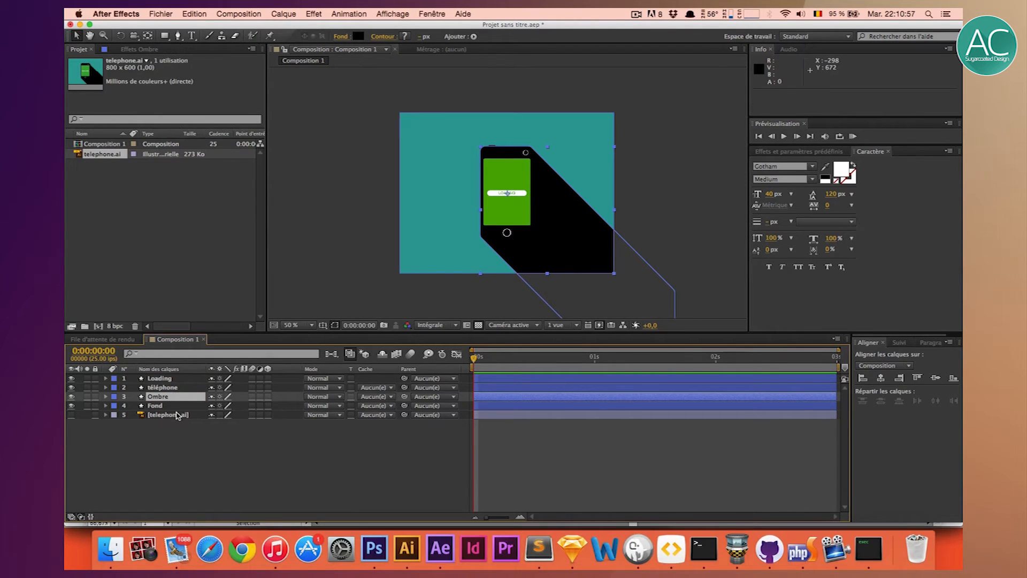
key("t")
key("t")
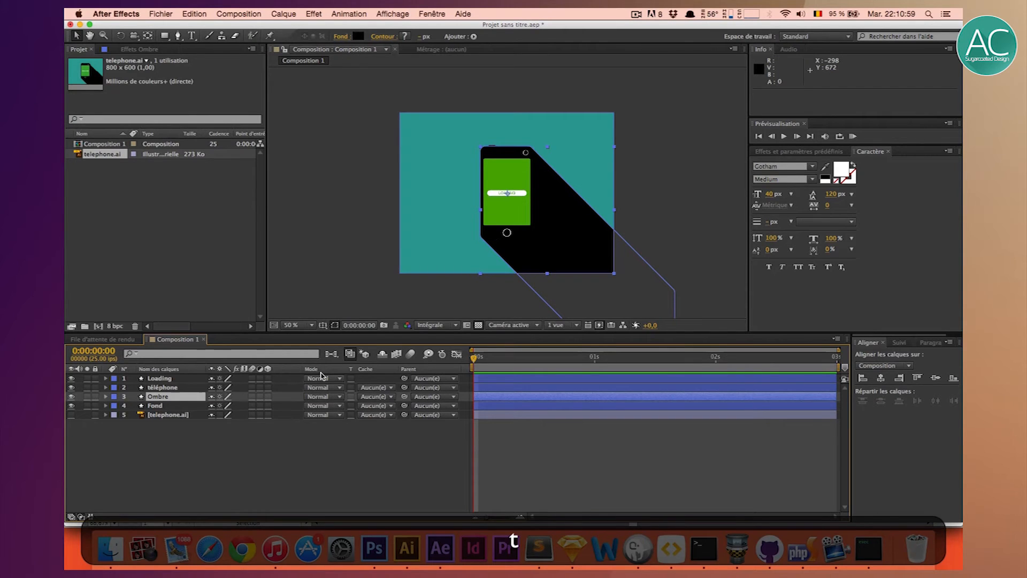
left_click(352, 256)
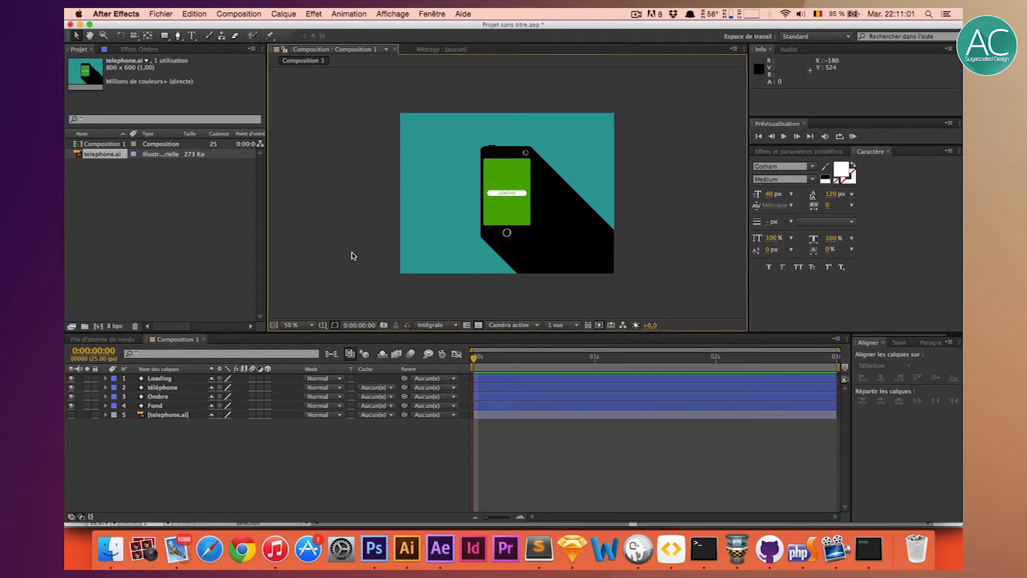
Lock the Fond layer and delete the telephone.ai layer from the composition.
left_click(155, 406)
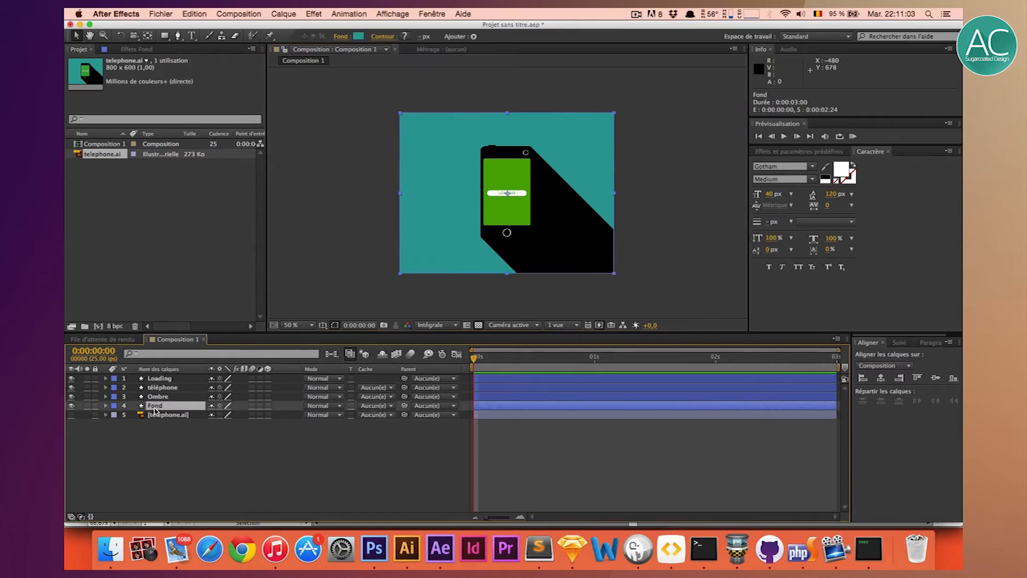
left_click(95, 405)
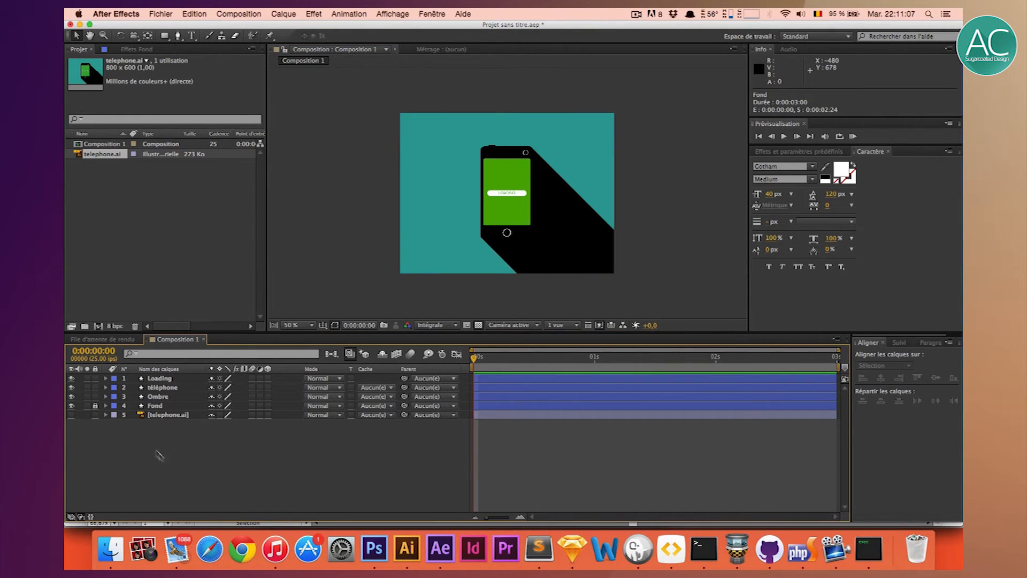
left_click(152, 414)
key("BackSpace")
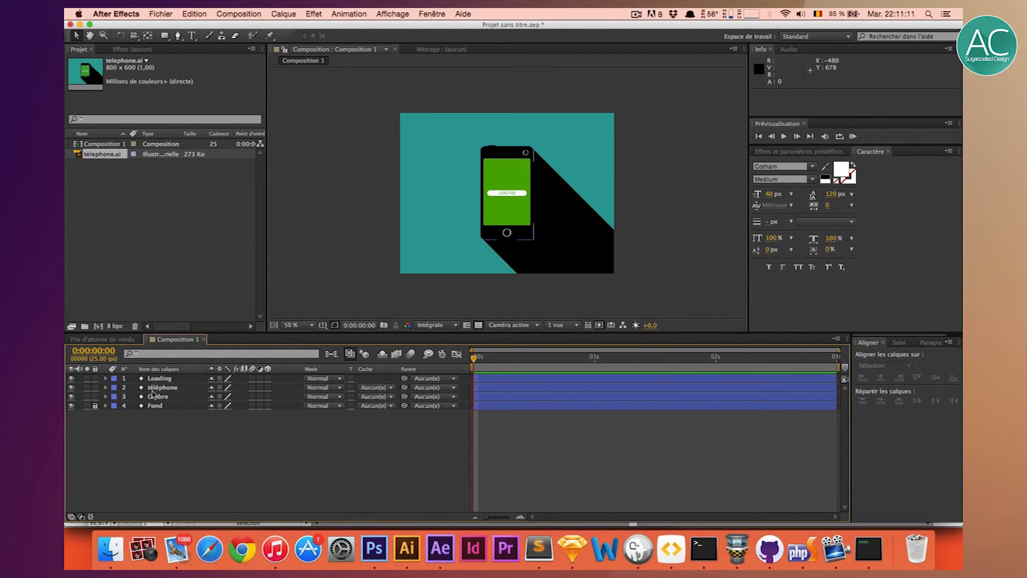
Start keyframing the téléphone layer's scale at 0:00:00:00 with a value of 0%.
left_click(154, 396)
left_click(162, 388)
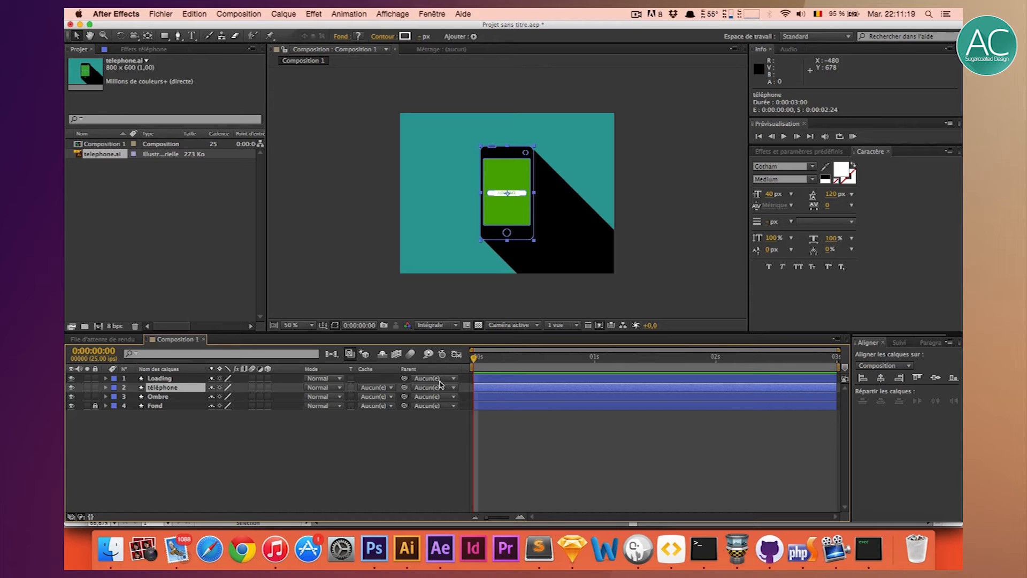
key("s")
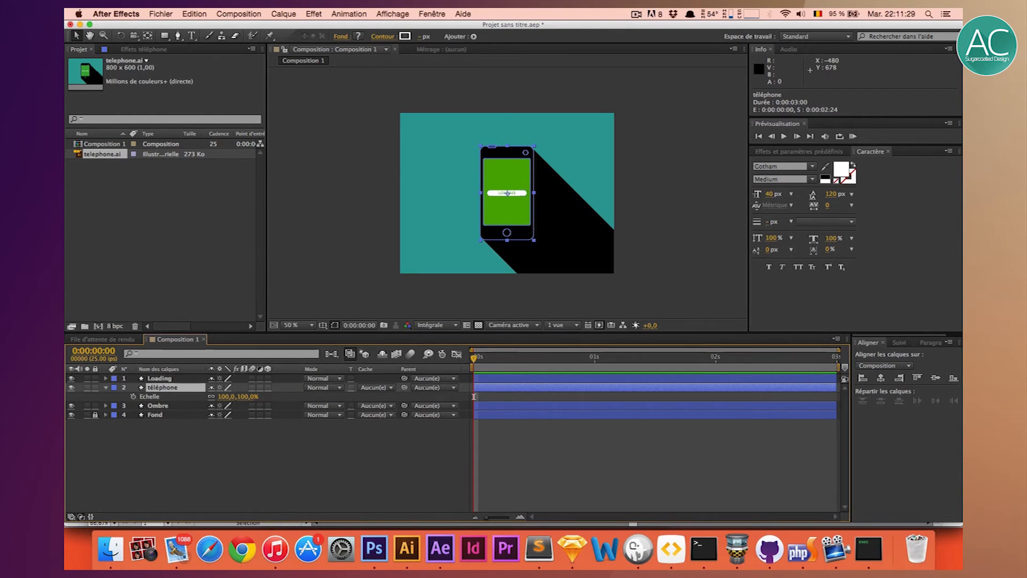
left_click(133, 396)
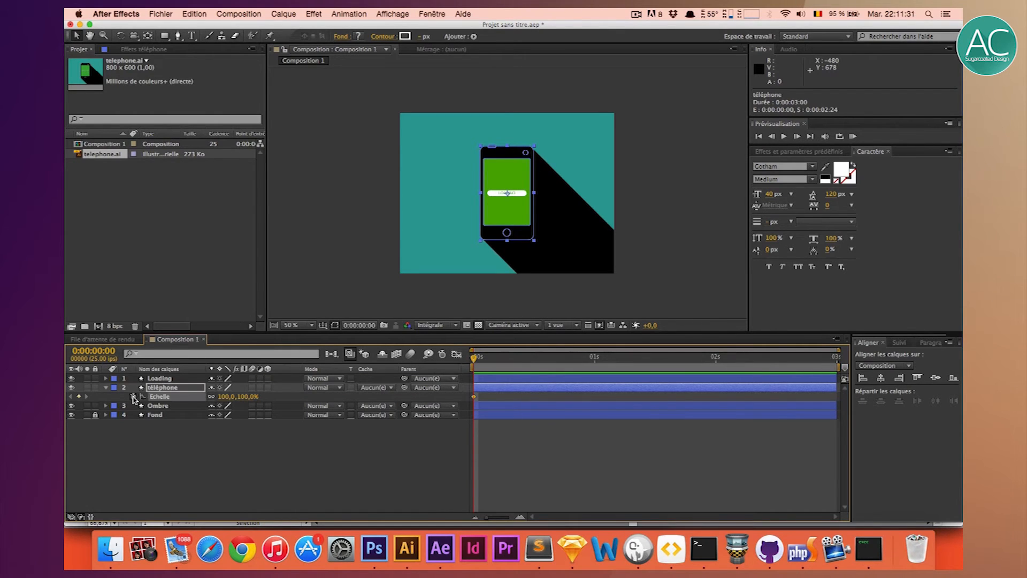
left_click(227, 397)
type("0")
key("Return")
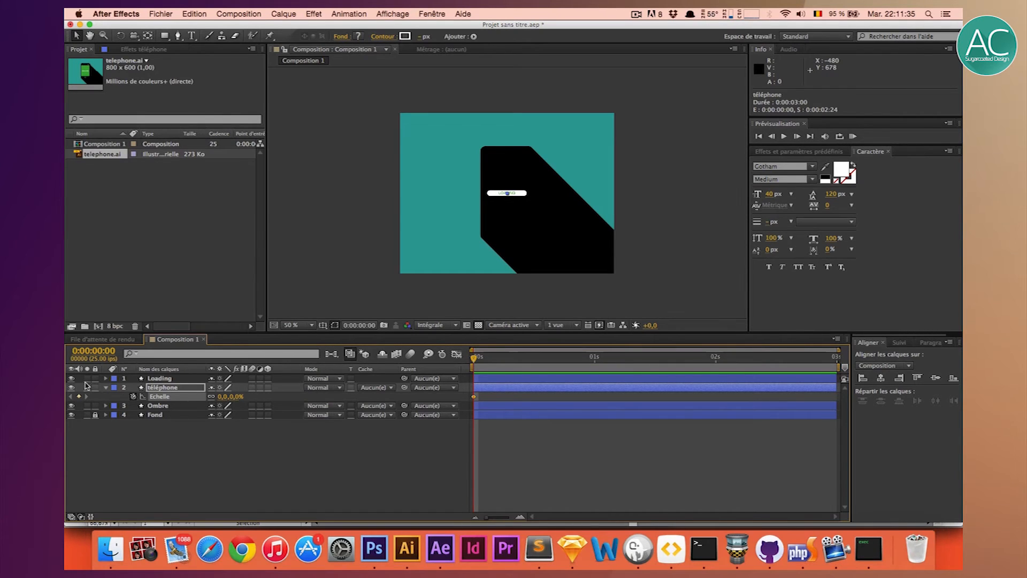
Add a scale keyframe of 110% to the téléphone layer at 0:00:00:15.
left_click_drag(473, 359, 546, 365)
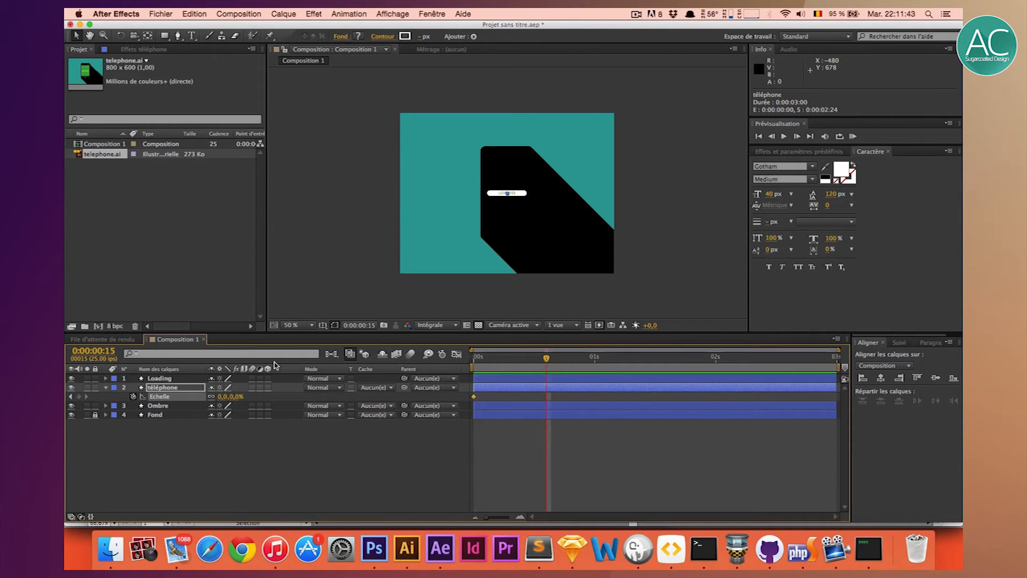
left_click(222, 397)
type("110")
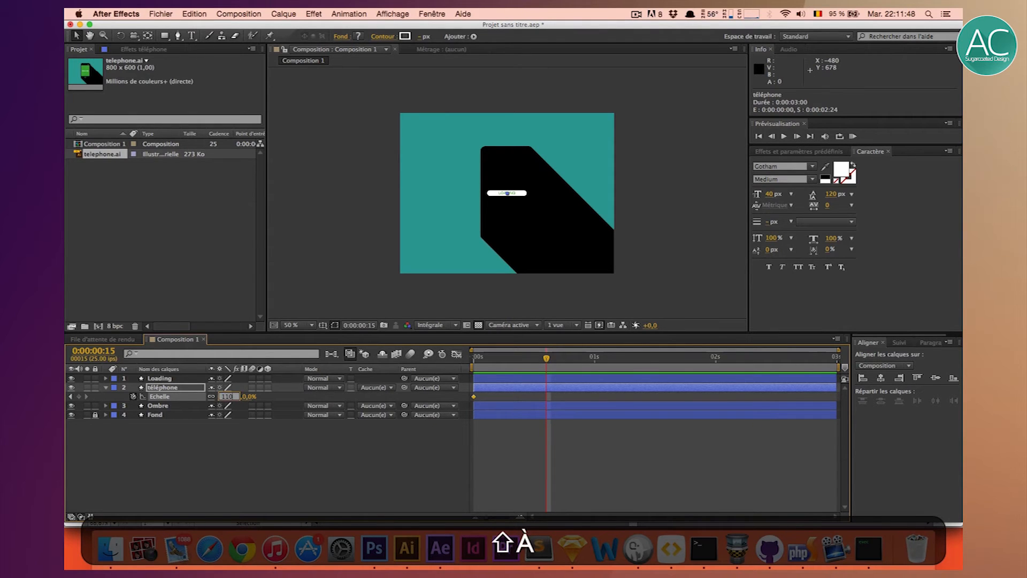
key("Return")
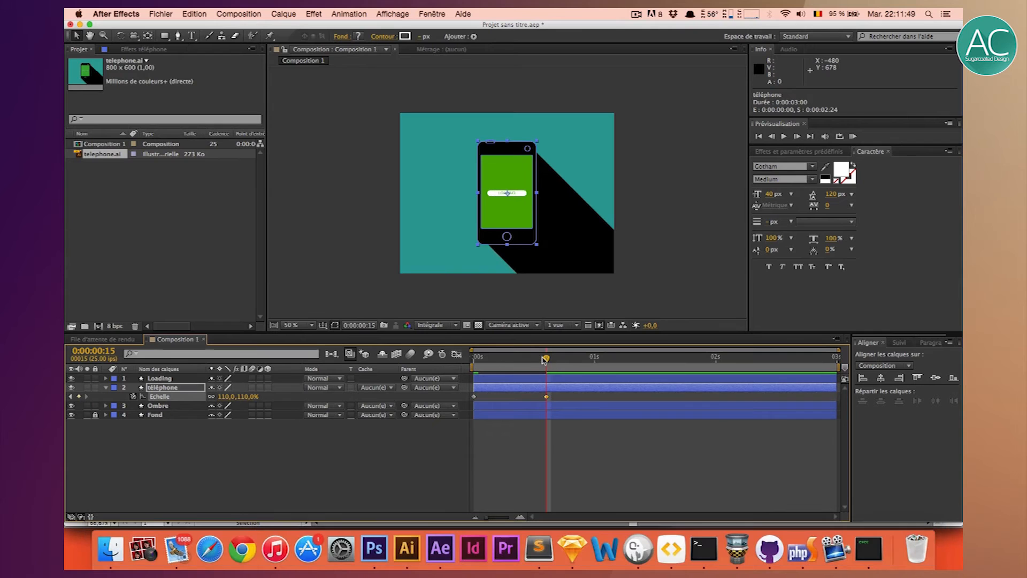
Add a scale keyframe of 100% to the téléphone layer at 0:00:00:17.
left_click_drag(546, 358, 557, 359)
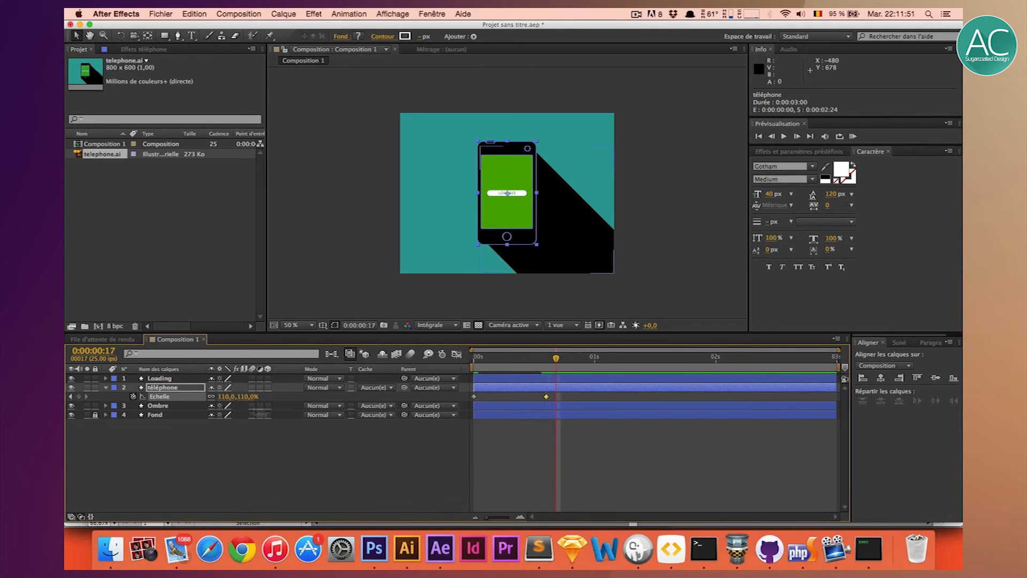
left_click(224, 396)
type("100")
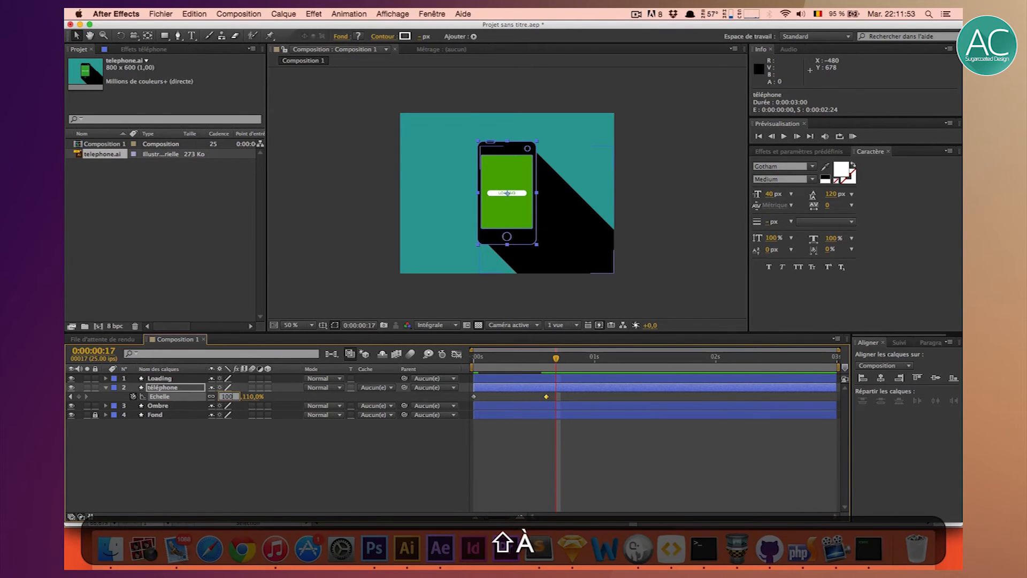
key("Return")
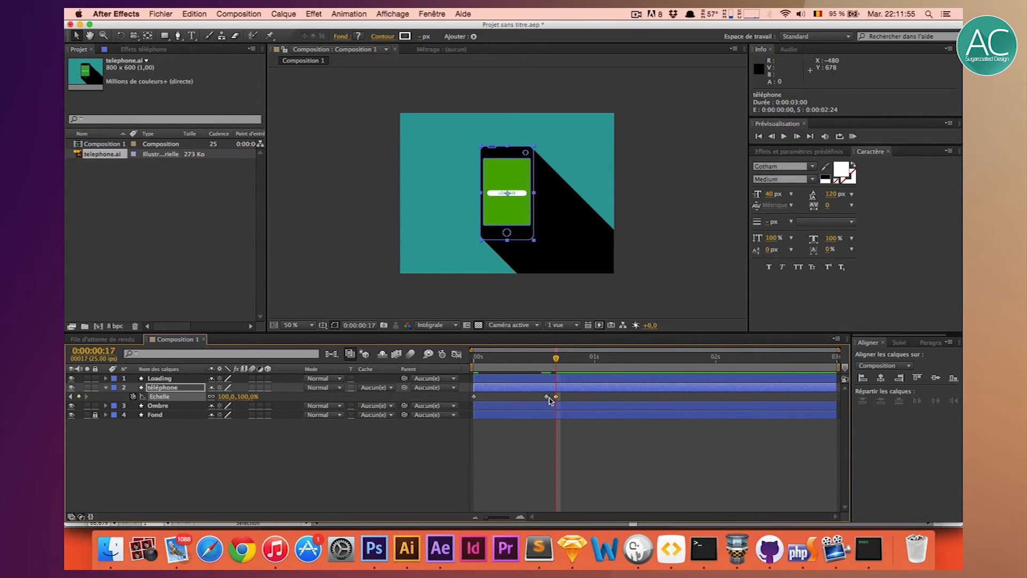
Play a RAM preview of the phone's scale animation from the start of the composition, then stop it.
left_click_drag(556, 360, 473, 360)
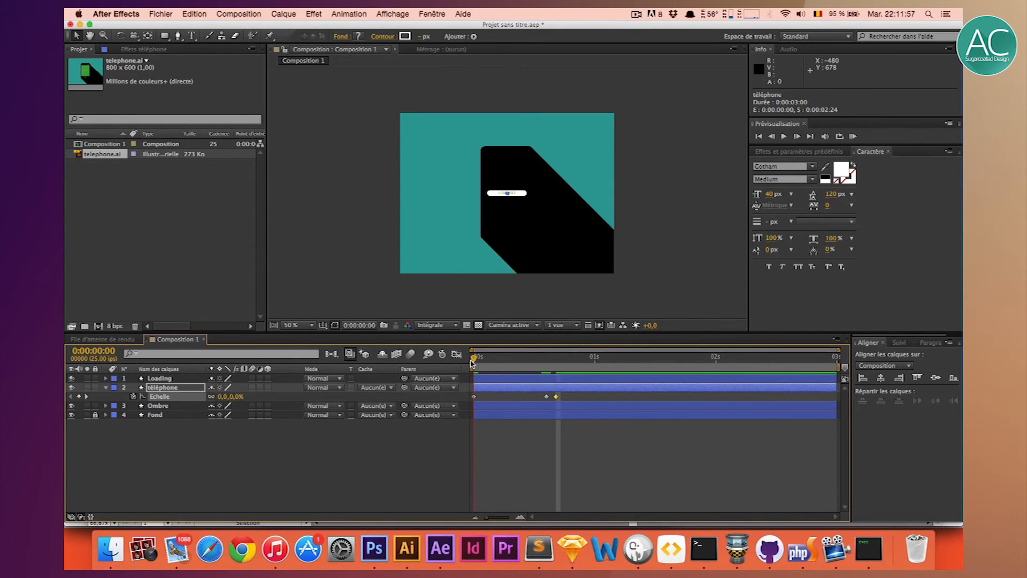
left_click(853, 136)
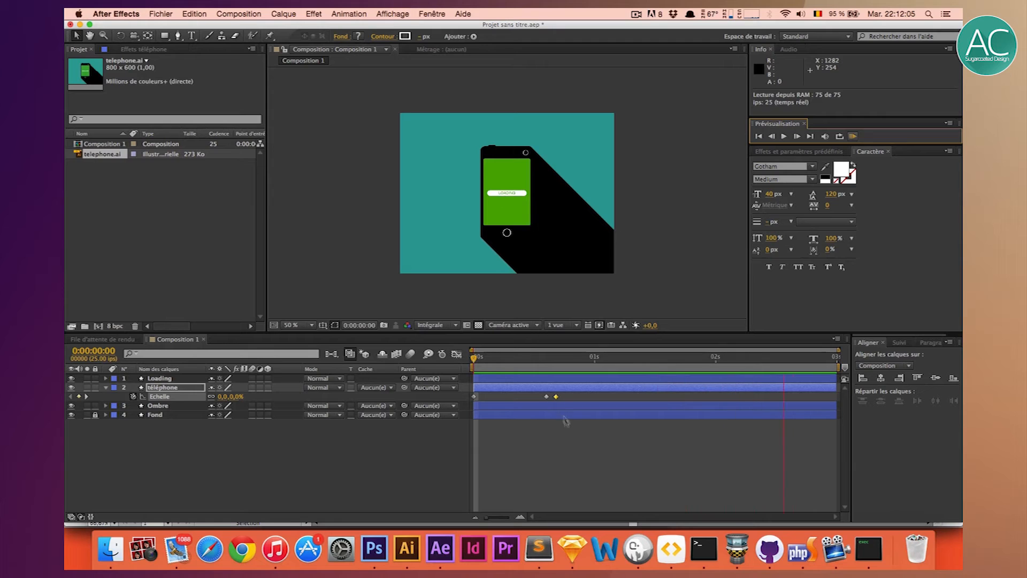
left_click(548, 370)
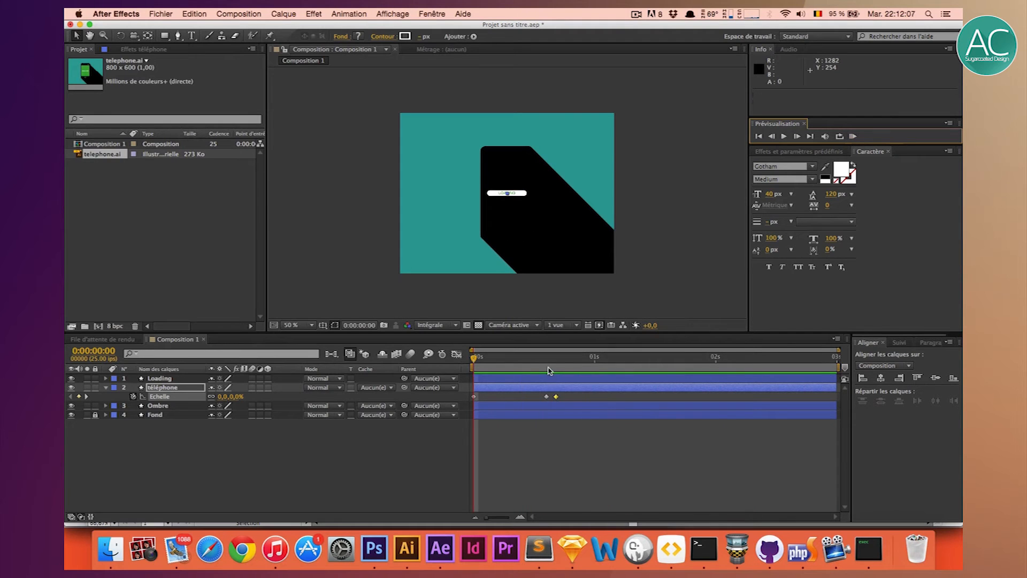
Set the téléphone layer's scale keyframe at 0:00:00:15 to 120% and RAM preview the animation from the start.
left_click(546, 397)
key("k")
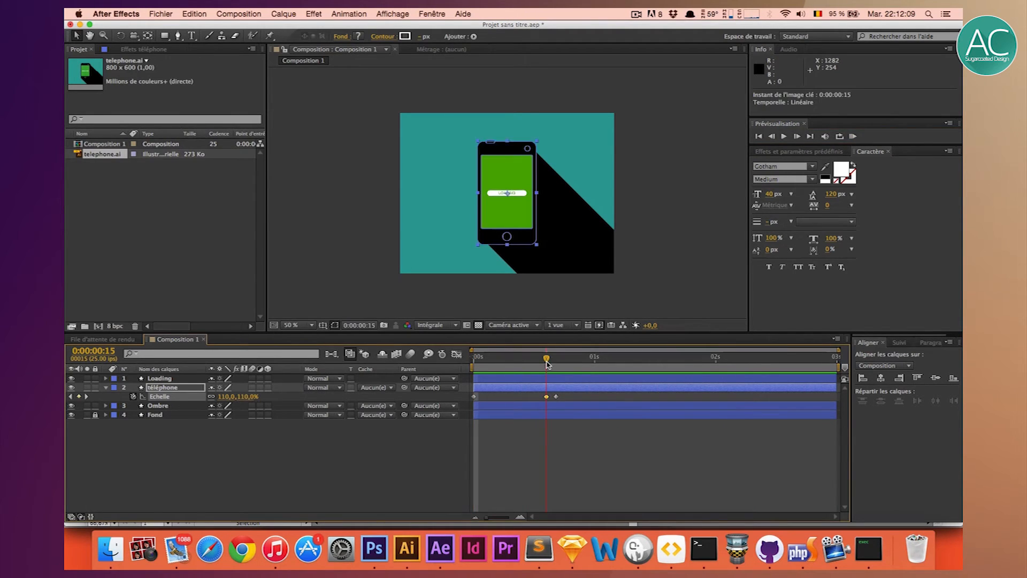
left_click(227, 397)
type("120")
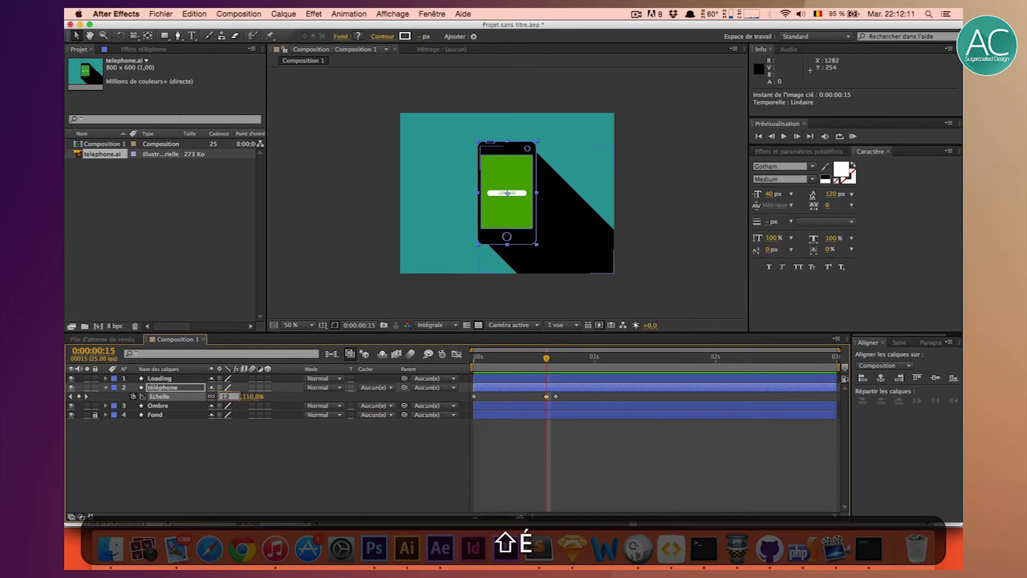
key("Return")
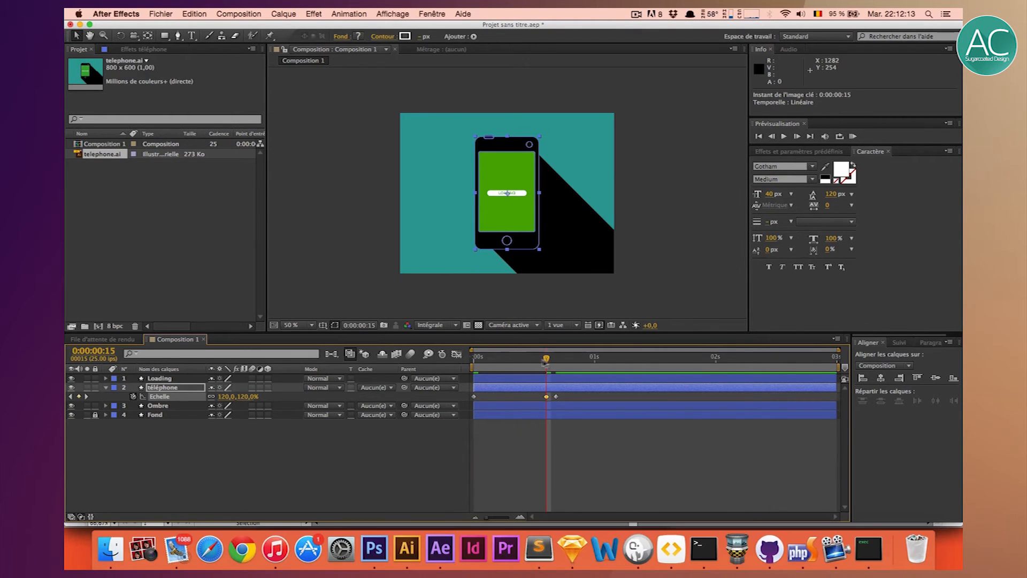
left_click_drag(544, 359, 474, 358)
left_click(853, 137)
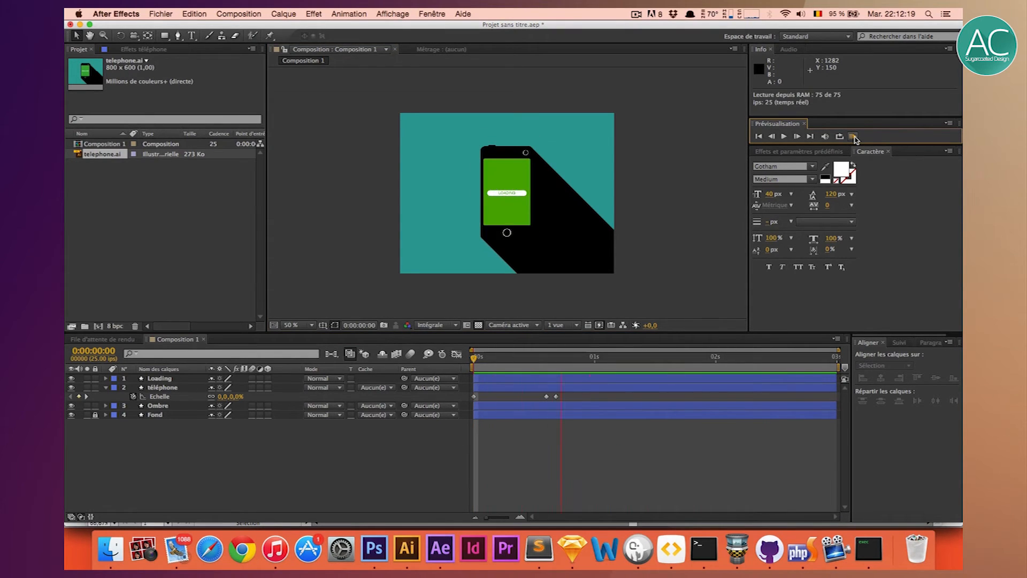
Move the téléphone layer's last two scale keyframes earlier together, placing the 120% keyframe at 0:00:00:12 and the 100% keyframe at 0:00:00:14.
left_click(584, 185)
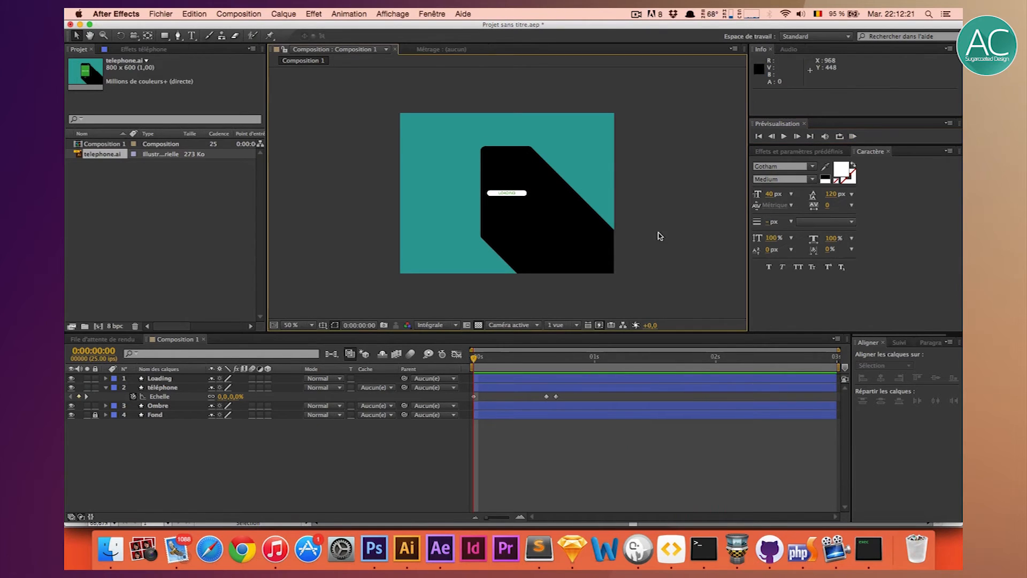
mouse_move(538, 360)
left_mouse_down()
mouse_move(518, 358)
mouse_move(532, 359)
left_mouse_up()
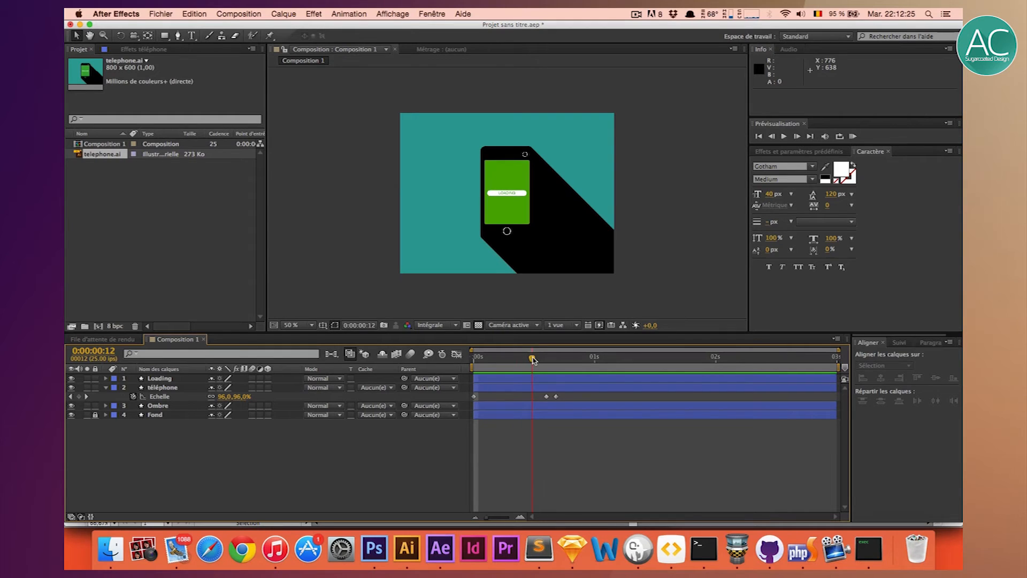
left_click(546, 397)
left_click(556, 397, "shift")
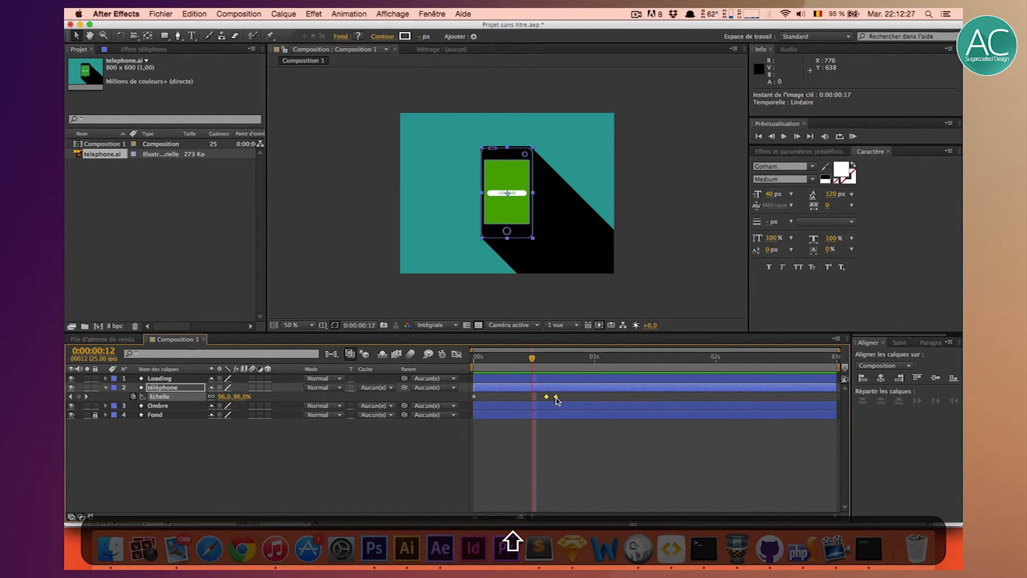
left_click_drag(556, 397, 541, 398)
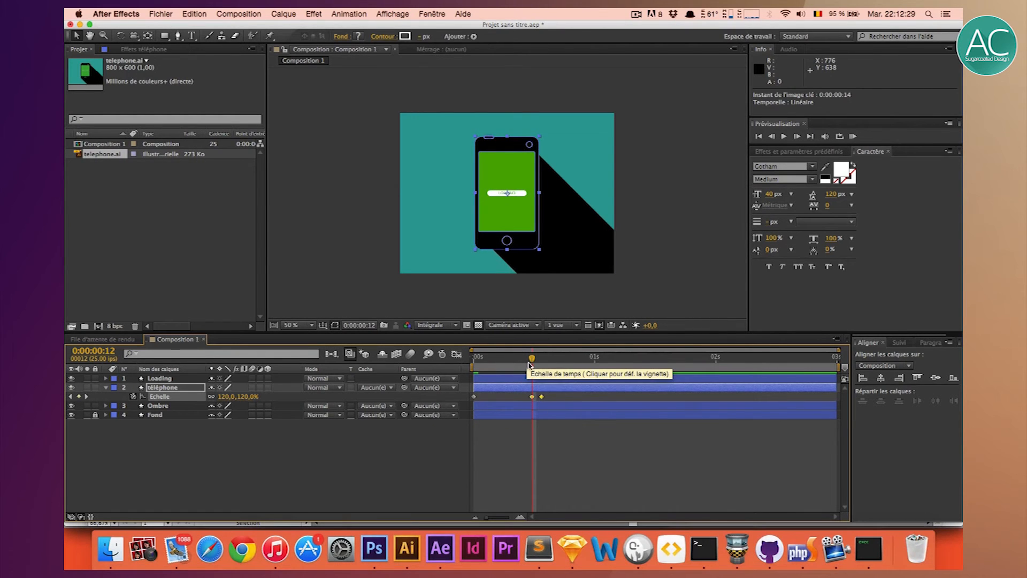
RAM preview the retimed phone scale animation from the start of the composition, then stop playback.
left_click_drag(528, 363, 474, 360)
left_click(540, 443)
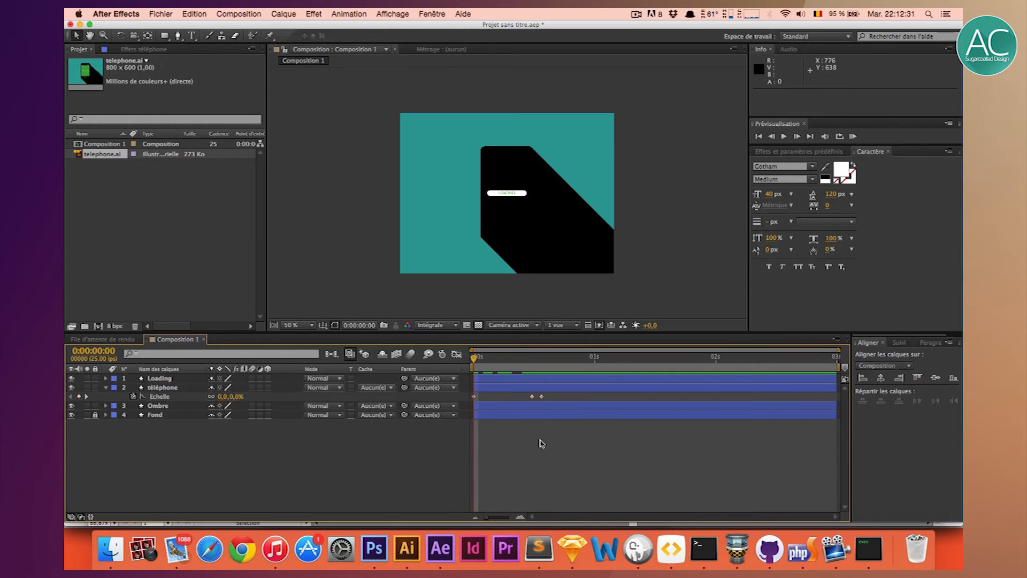
left_click(532, 397, "shift")
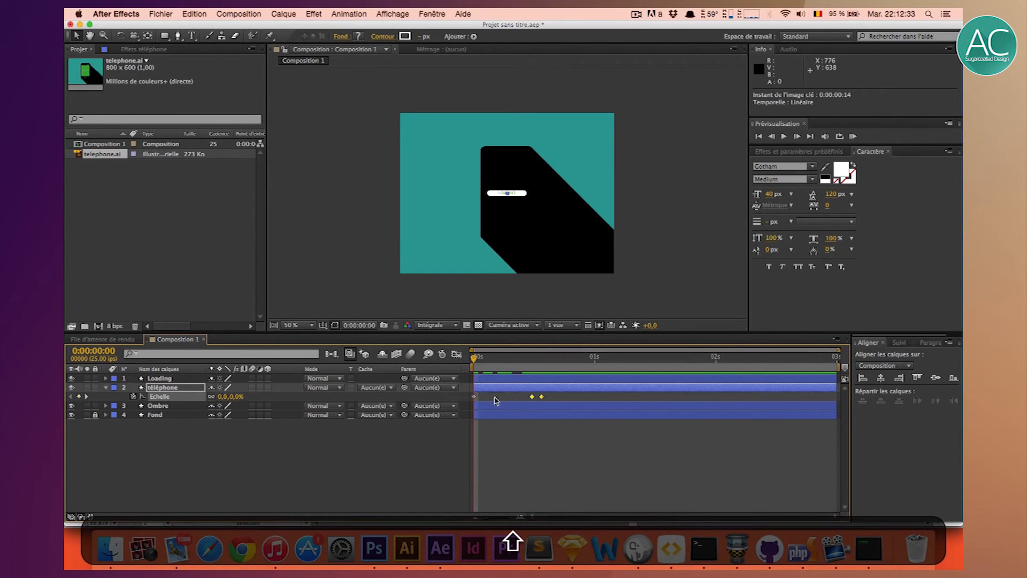
left_click(682, 167)
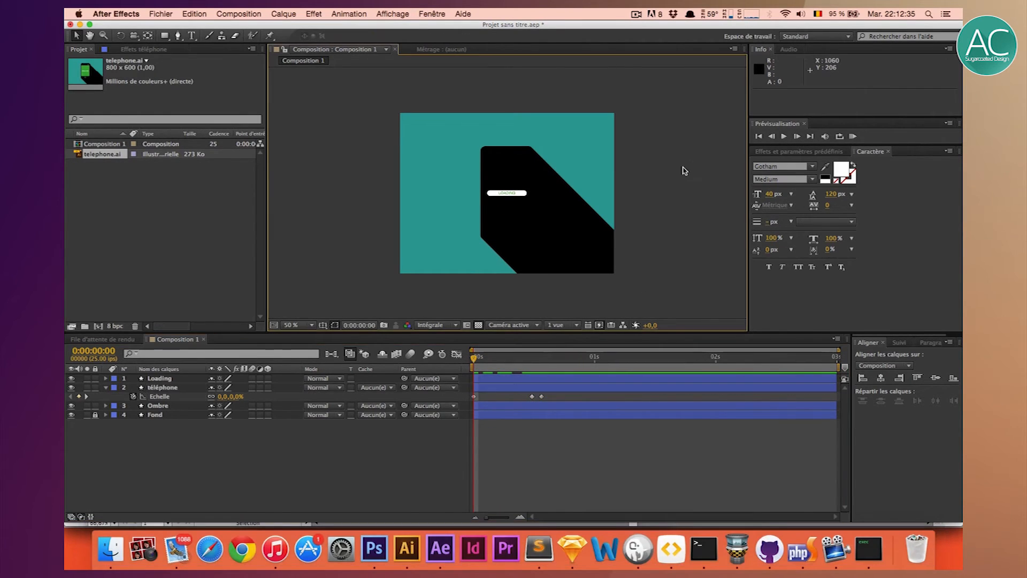
left_click(852, 137)
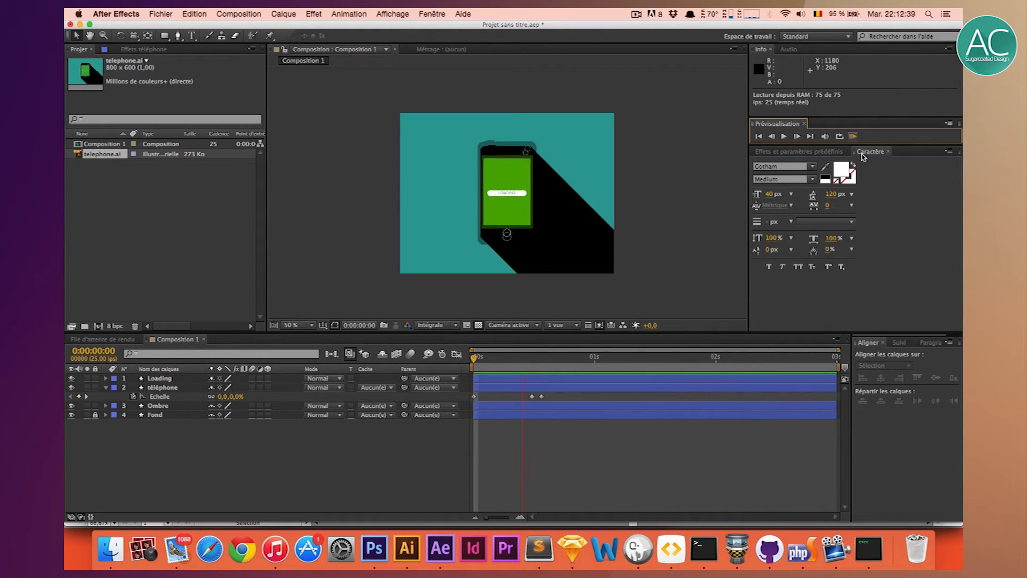
left_click(853, 137)
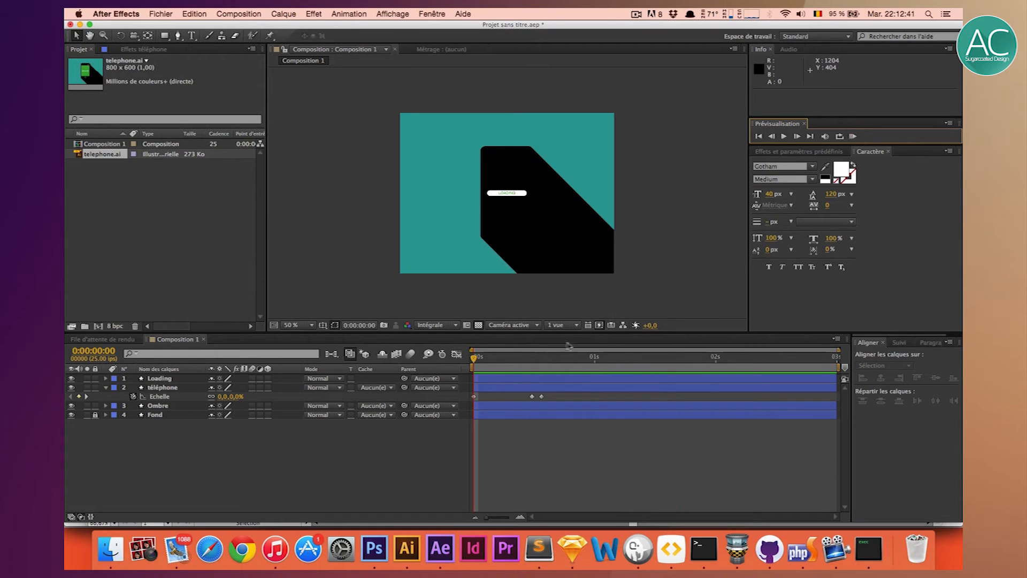
Move the current time to 0:00:00:14 and reveal all transform properties of the téléphone layer.
left_click(542, 357)
left_click(169, 396)
left_click(164, 390)
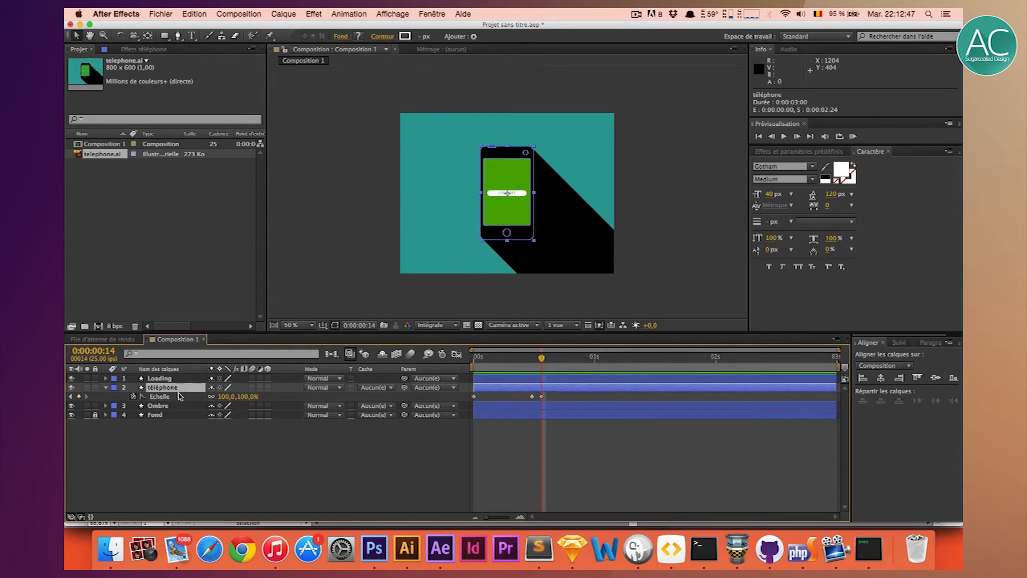
key("r")
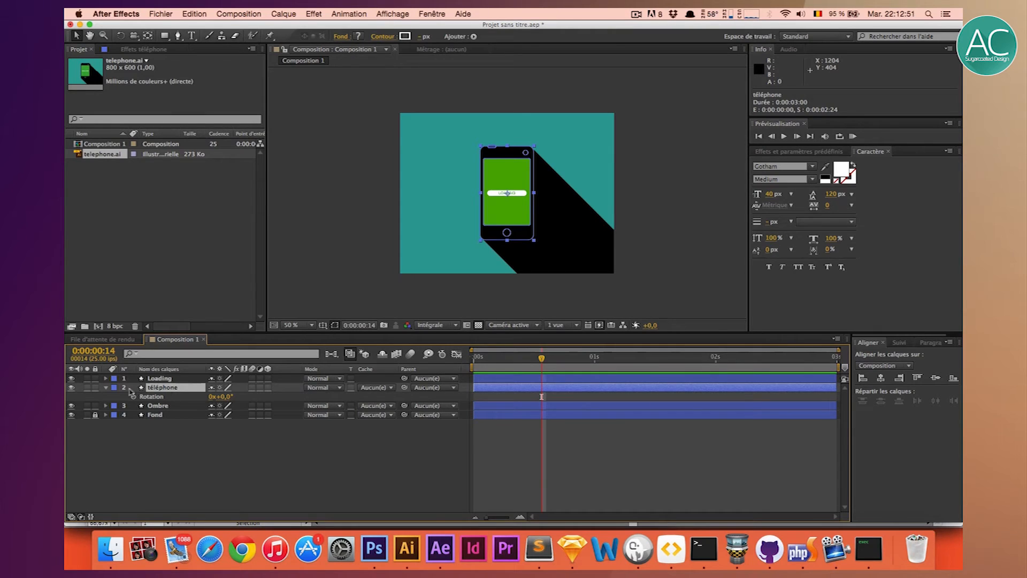
left_click(106, 388)
left_click(106, 388)
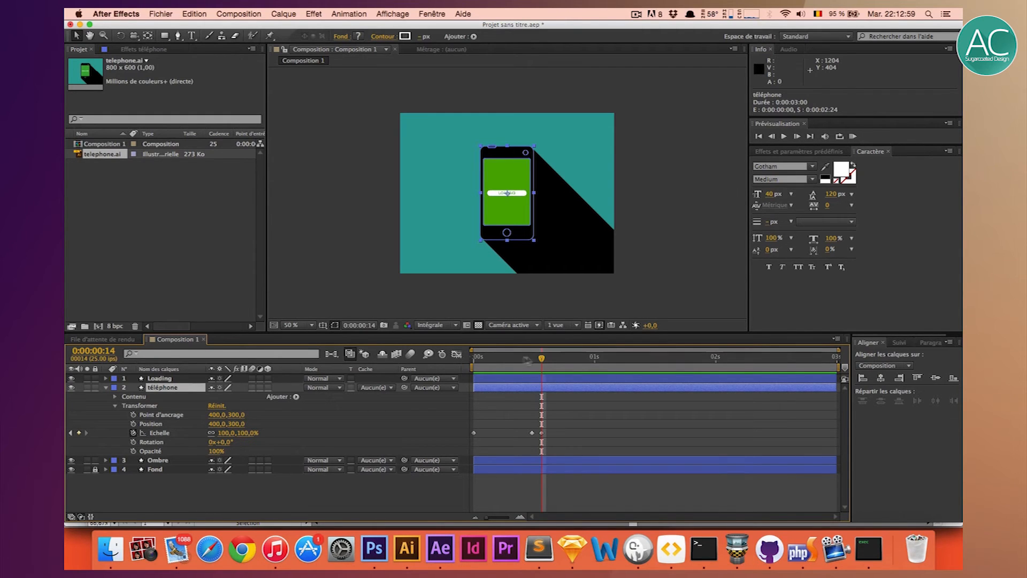
Add a rotation keyframe of 30° to the téléphone layer at 0:00:00:00.
left_click_drag(541, 358, 463, 360)
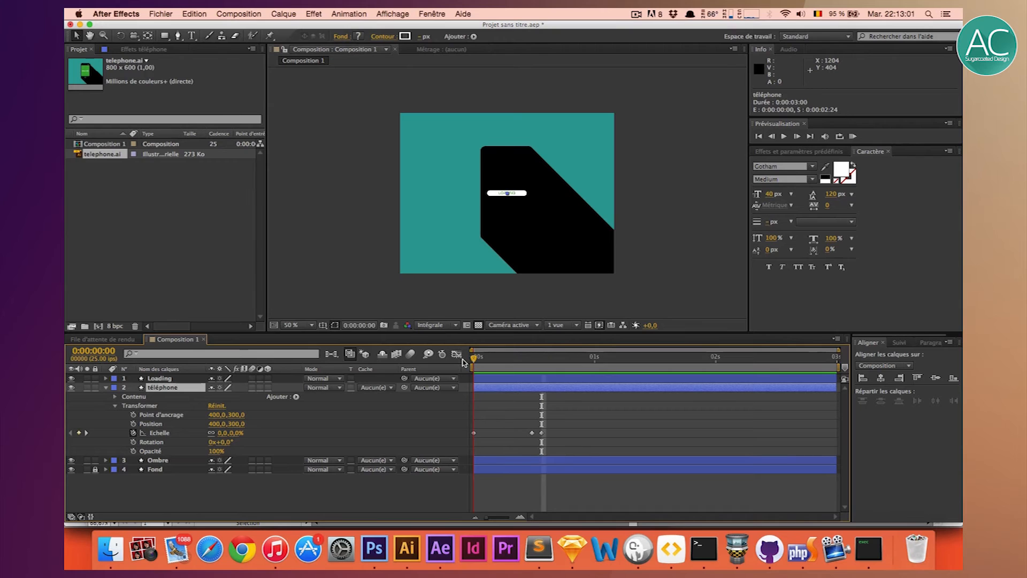
left_click(133, 442)
left_click(211, 442)
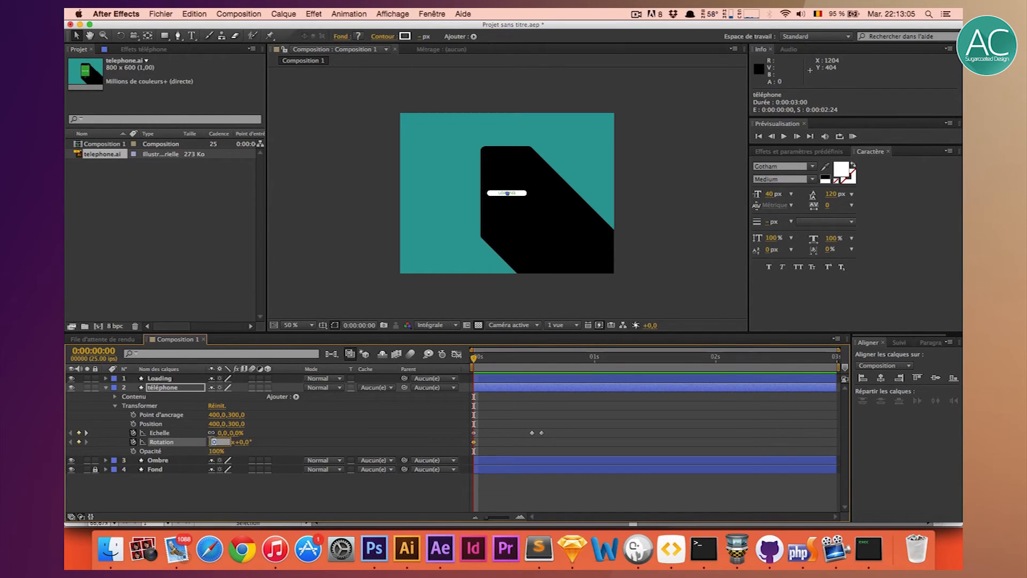
left_click(246, 442)
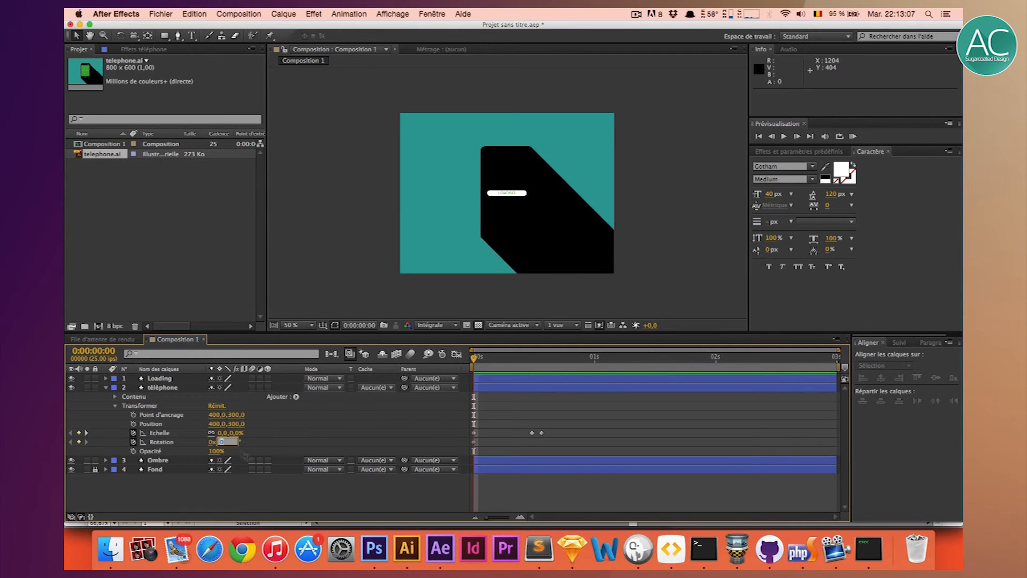
type("30")
key("Return")
key("Return")
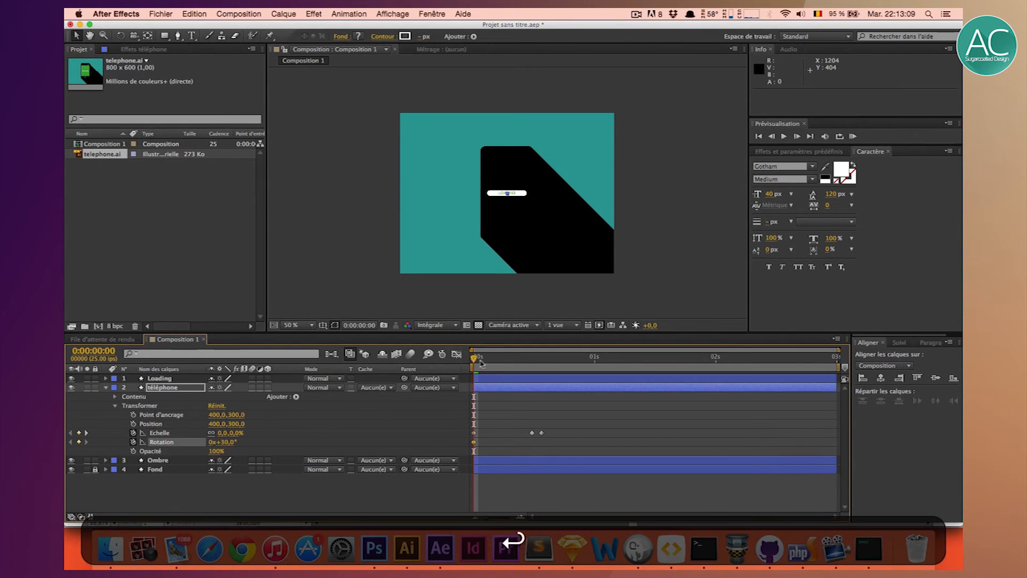
Check the phone's tilt at 0:00:00:12, then set its rotation keyframe at 0:00:00:00 to -30°.
left_click_drag(477, 362, 534, 359)
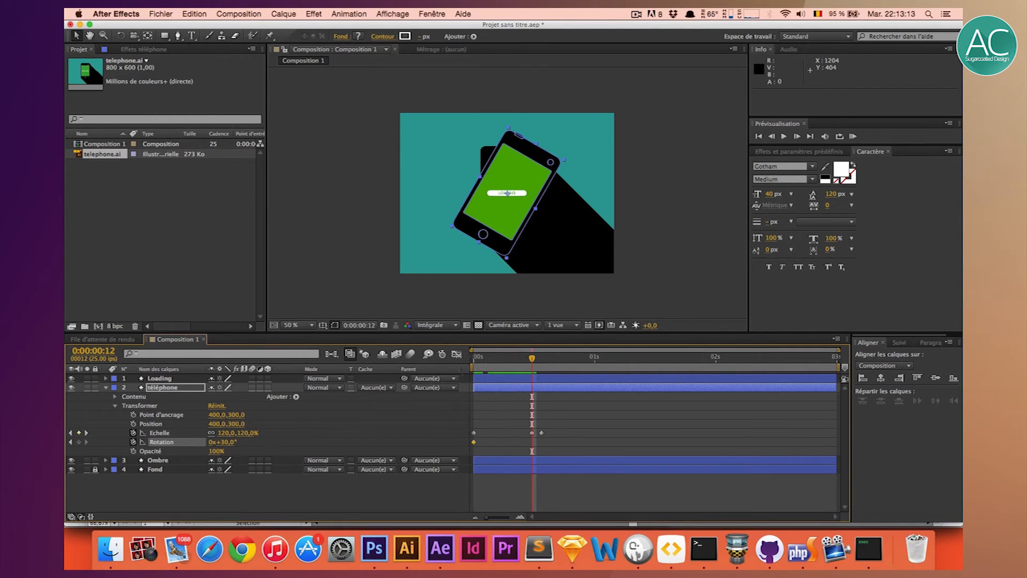
left_click_drag(530, 360, 472, 360)
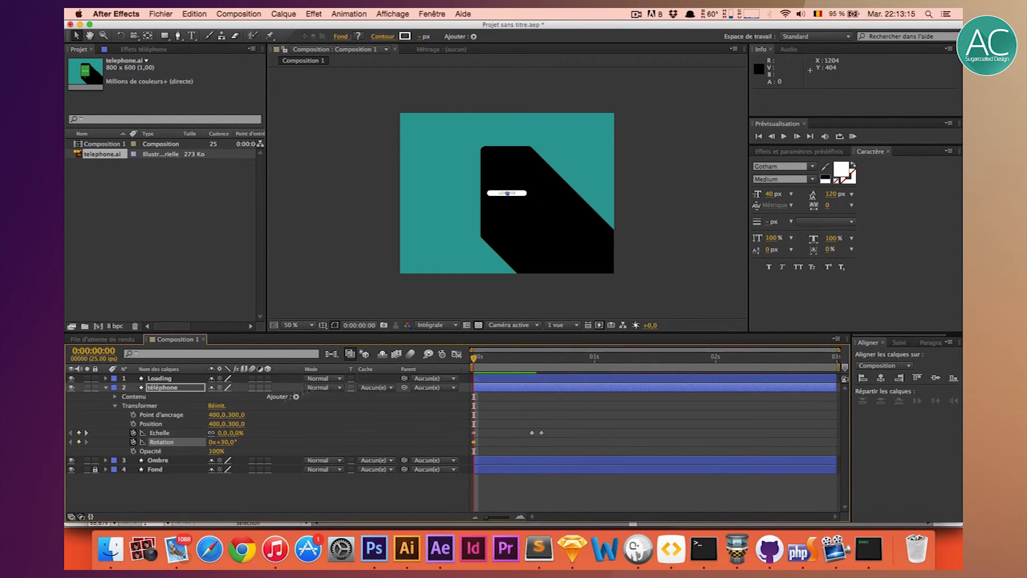
left_click(228, 441)
type("-30")
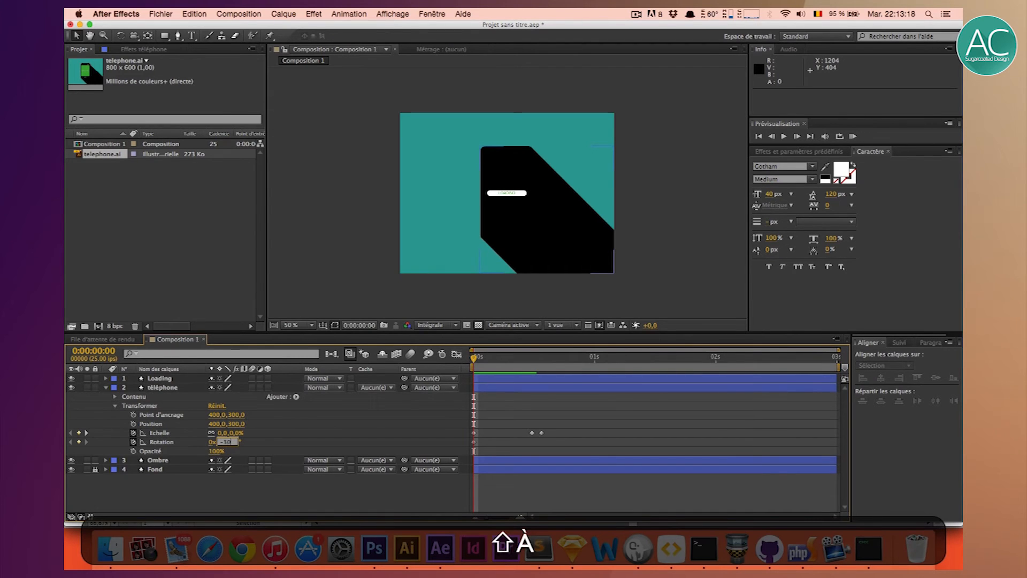
key("Return")
Add a rotation keyframe of 0° to the téléphone layer at 0:00:00:12.
left_click_drag(490, 373, 533, 372)
left_click(222, 442)
type("0")
key("Return")
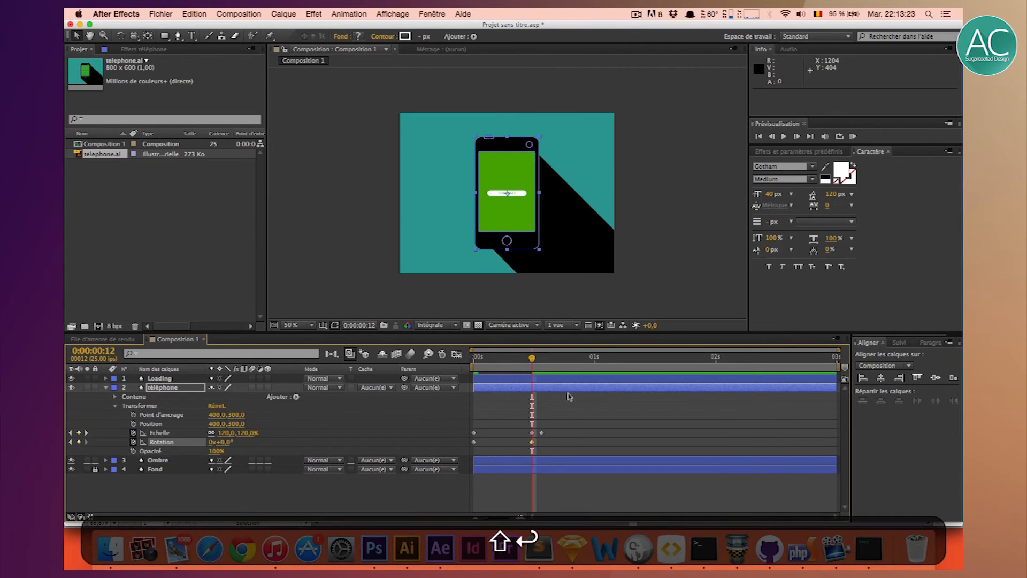
RAM preview the phone's combined scale and rotation animation from the start, then stop playback.
left_click_drag(533, 358, 439, 358)
left_click(679, 245)
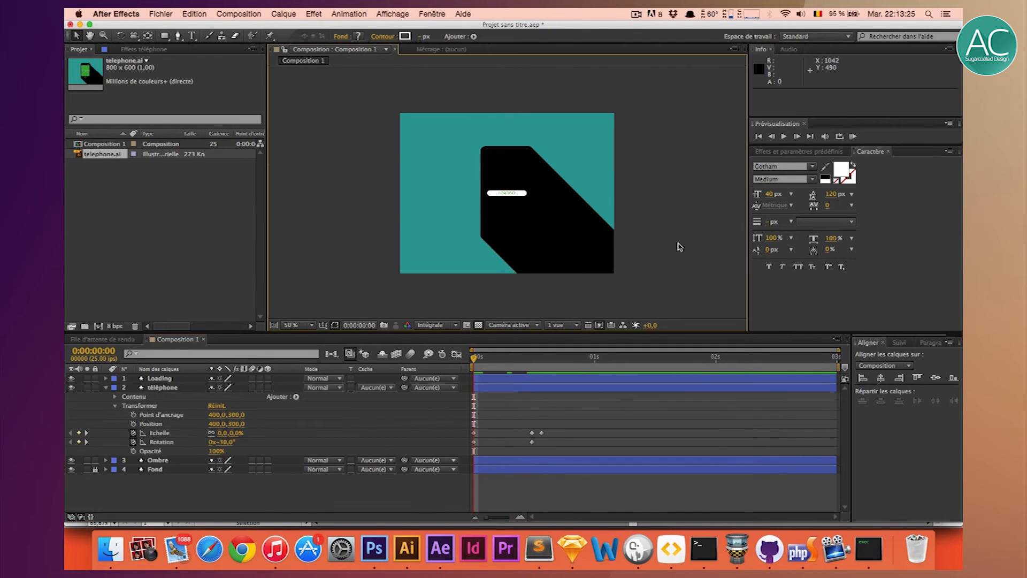
left_click(853, 136)
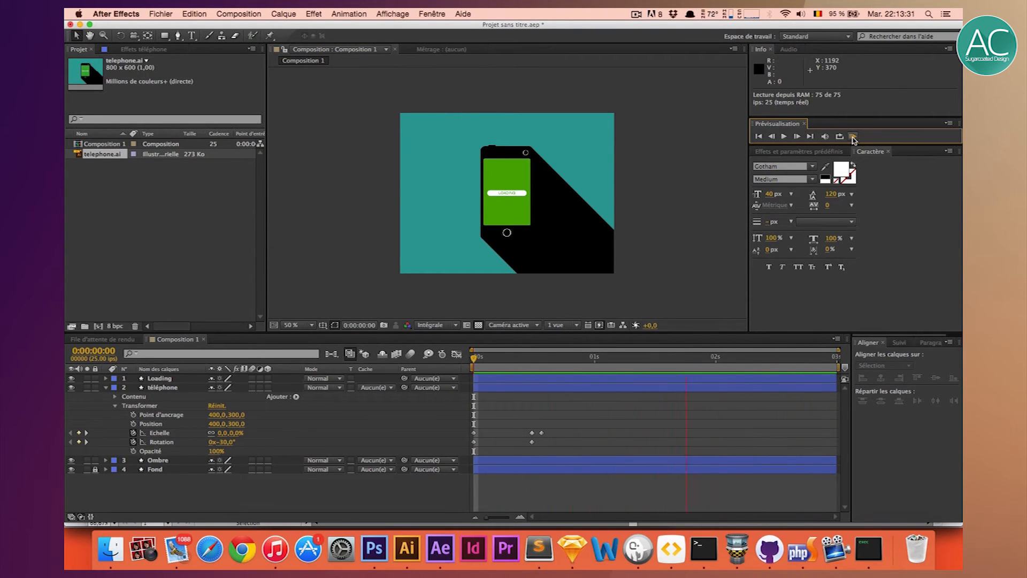
left_click(853, 137)
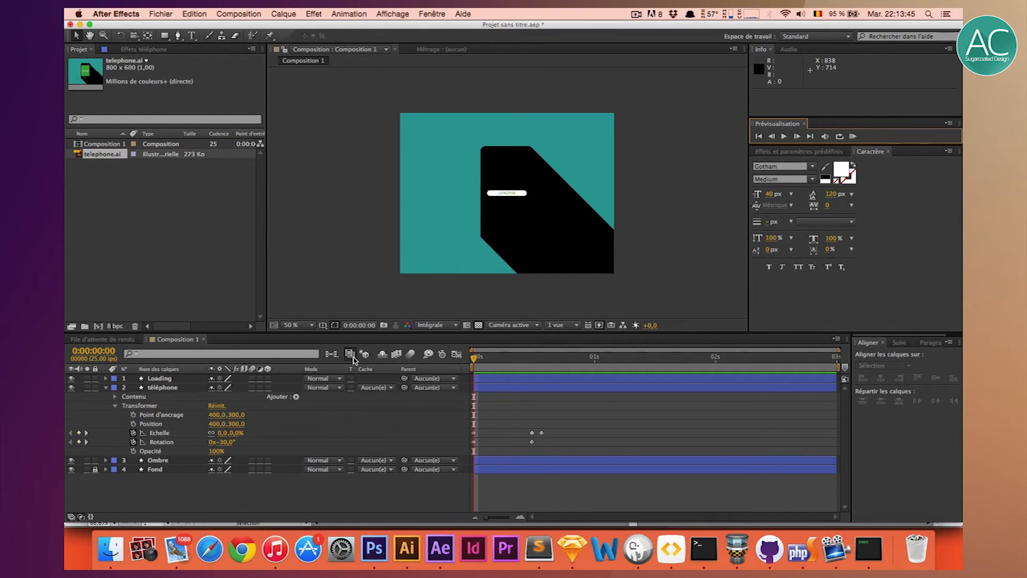
left_click(105, 387)
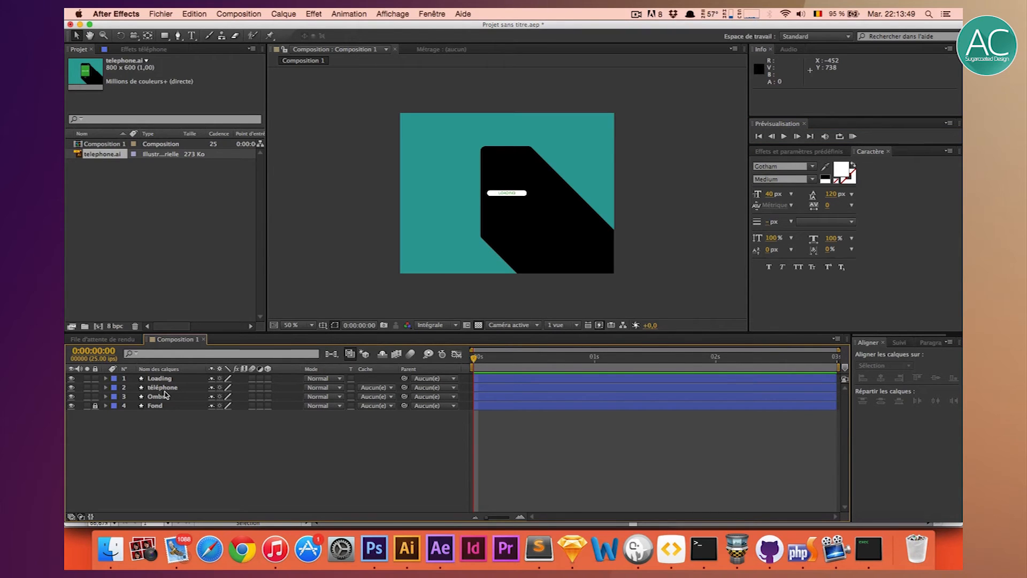
left_click(162, 387)
left_click(105, 387)
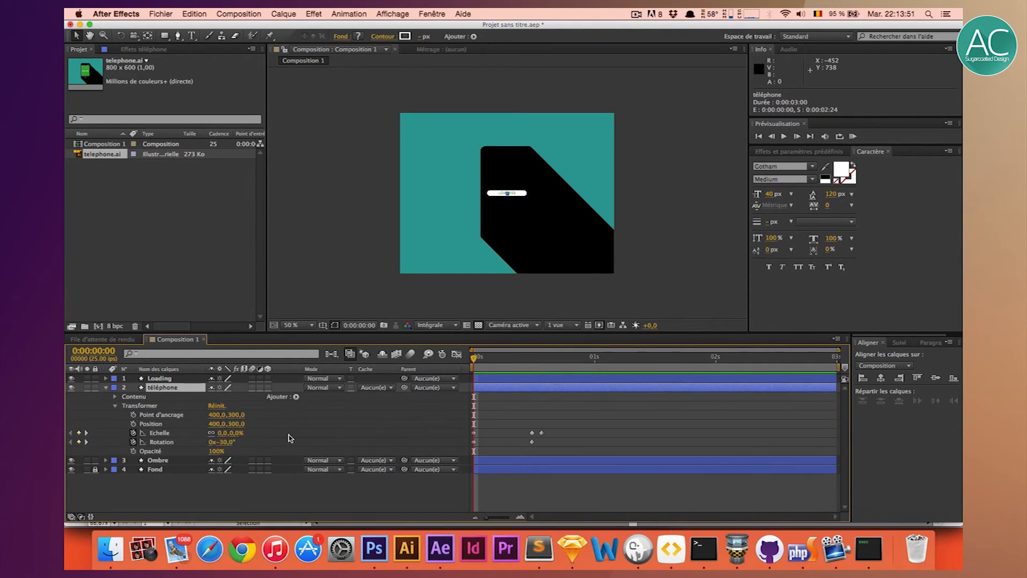
Expand the Ombre layer and add a new mask to it.
left_click(105, 461)
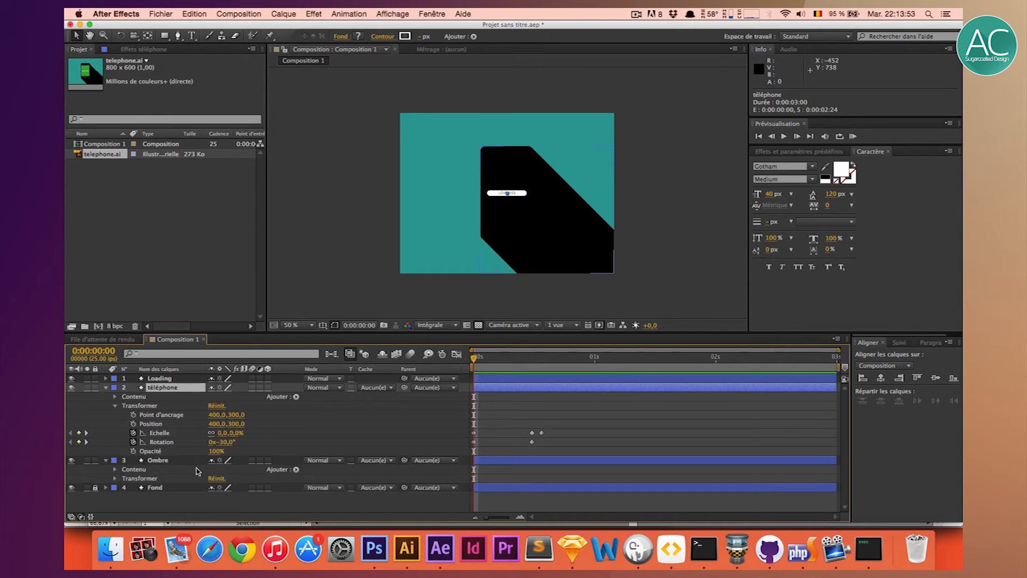
left_click(168, 459)
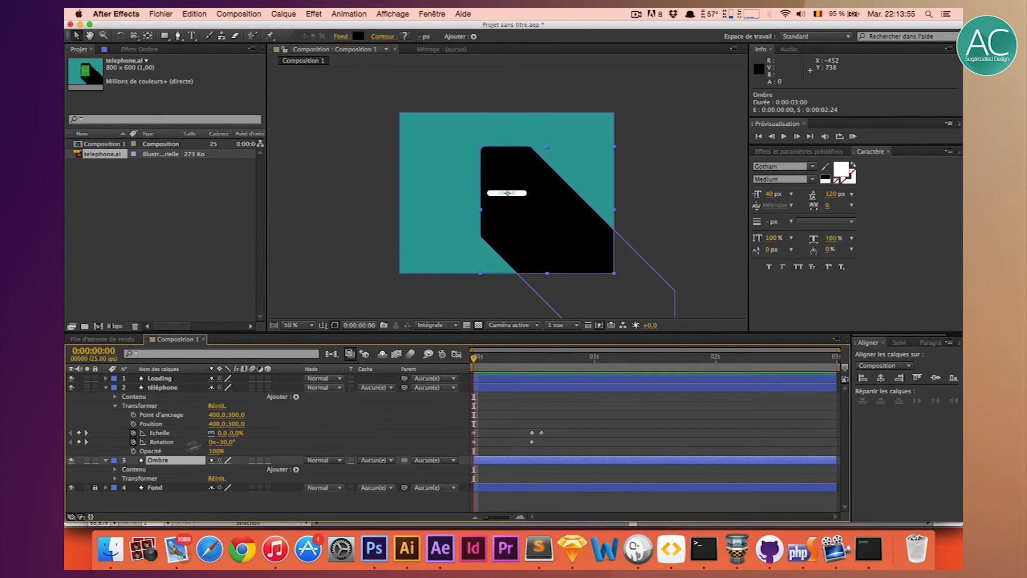
right_click(165, 460)
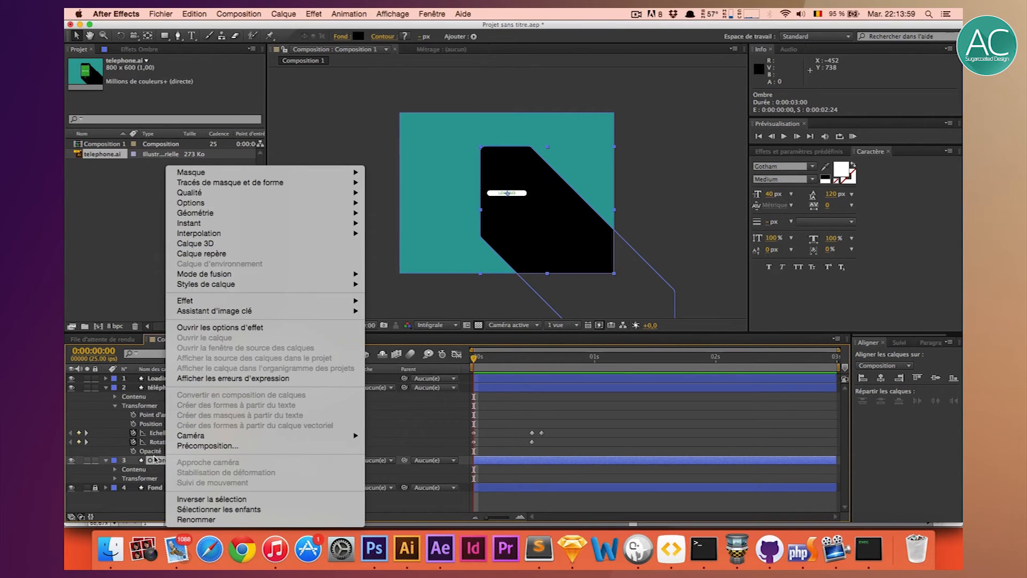
left_click(156, 459)
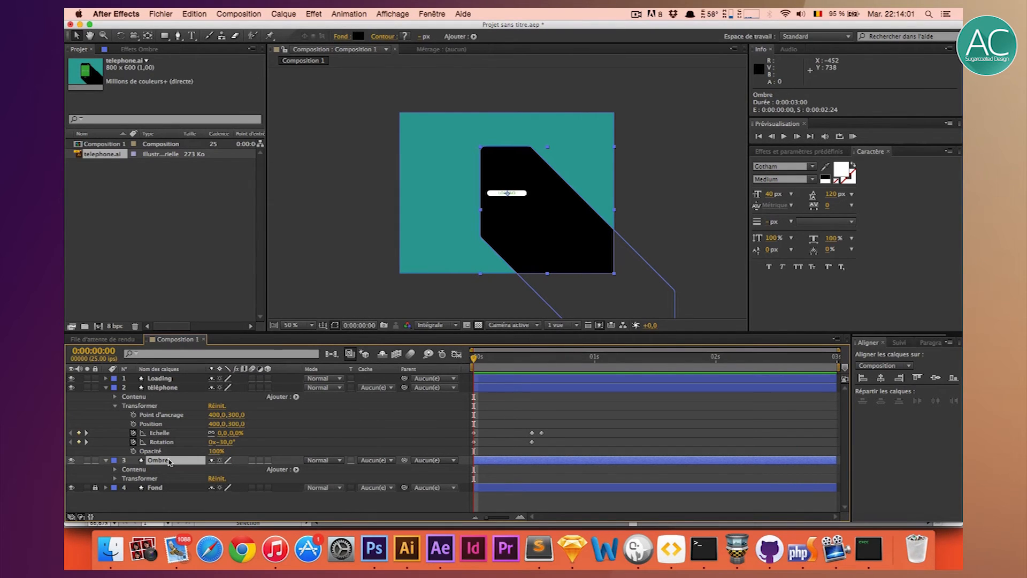
right_click(169, 462)
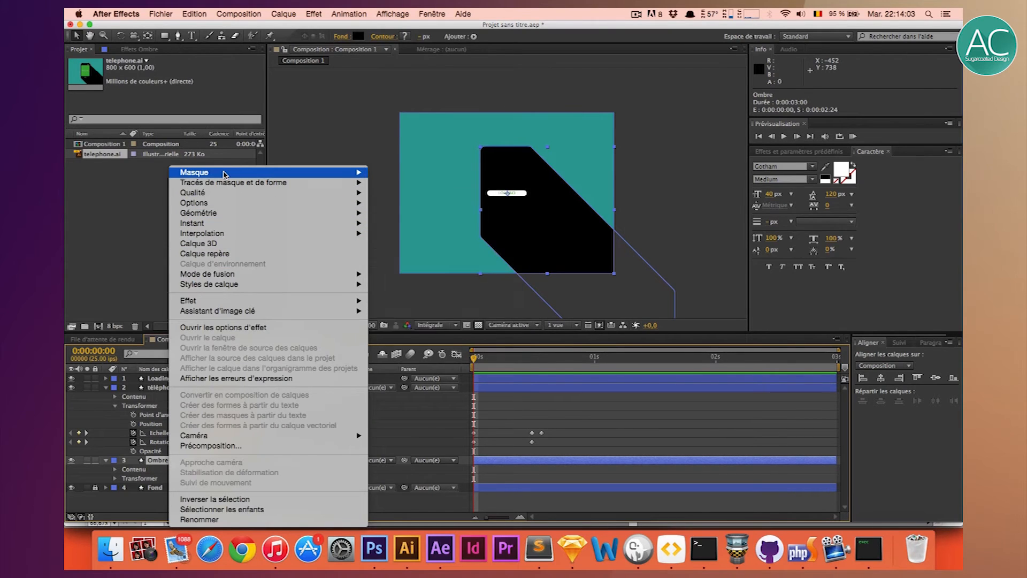
mouse_move(348, 172)
left_click(414, 173)
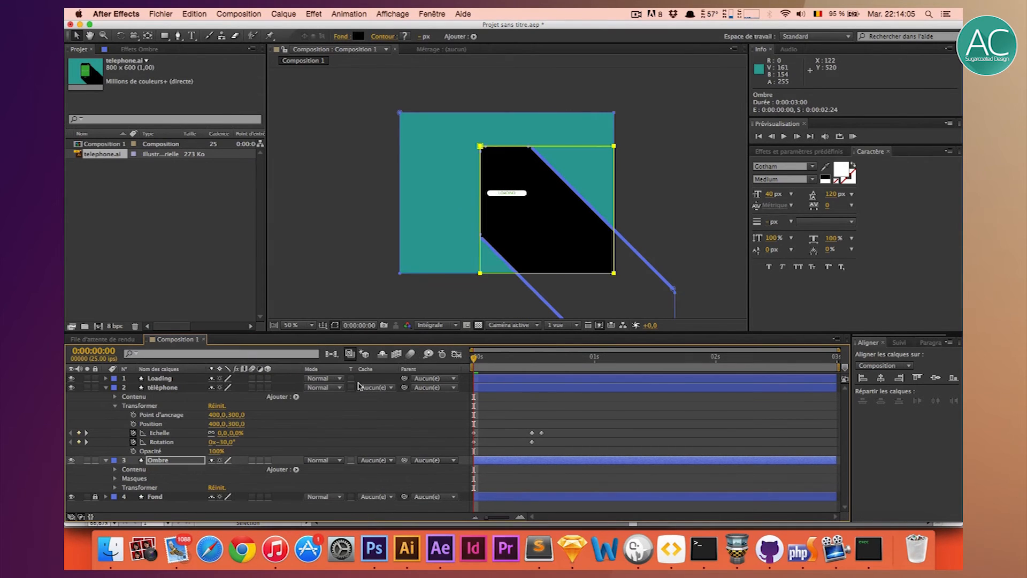
Set the Ombre layer's mask mode to Soustraction and reveal all of the mask's properties.
left_click(126, 479)
left_click(174, 462)
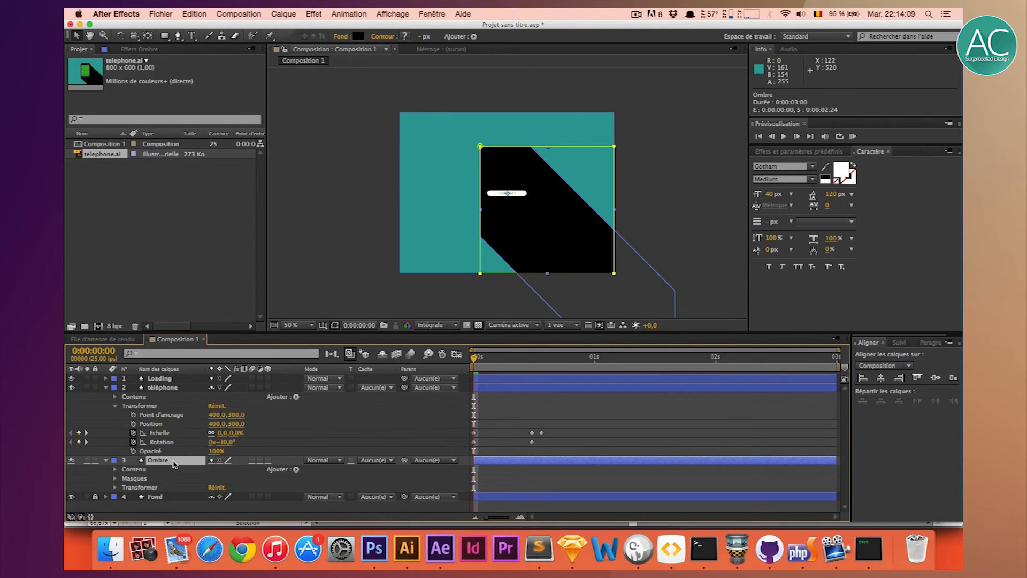
key("m")
left_click(229, 469)
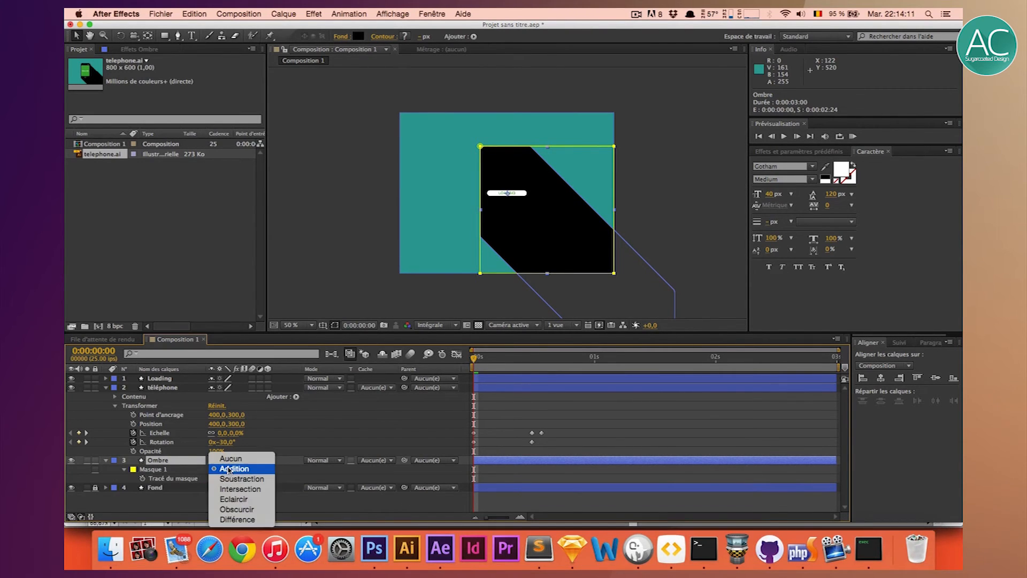
left_click(228, 479)
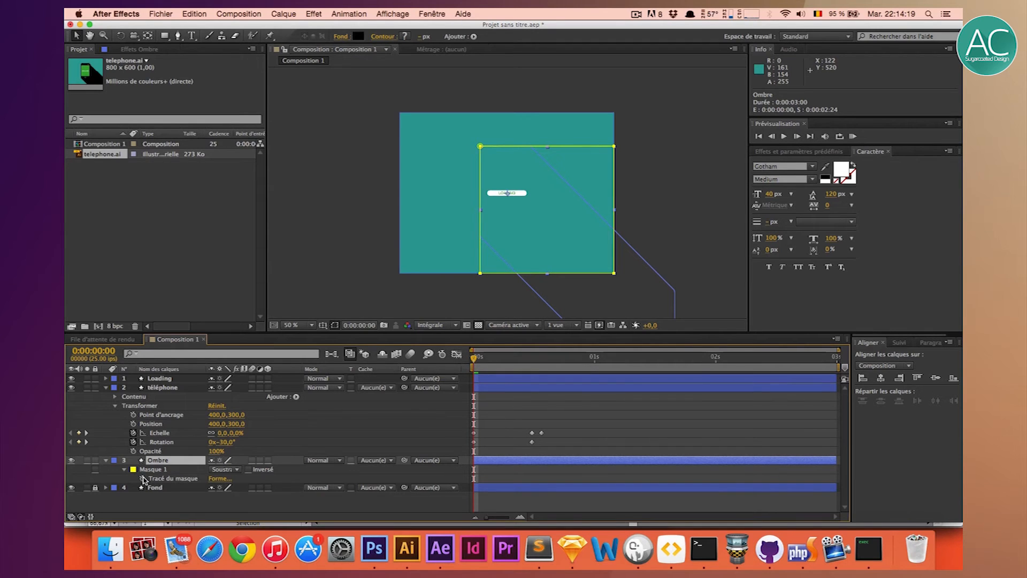
left_click(124, 470)
left_click(124, 470)
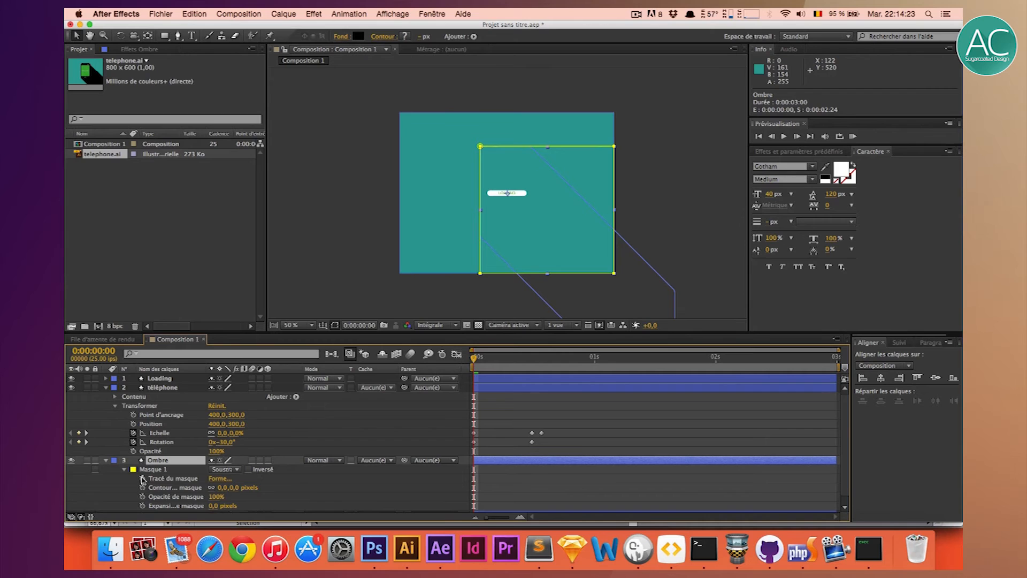
Add keyframes to the Ombre layer's mask path at 0:00:00:00 and 0:00:00:11, keeping the same mask shape.
scroll(142, 480, "down", 1)
left_click(143, 471)
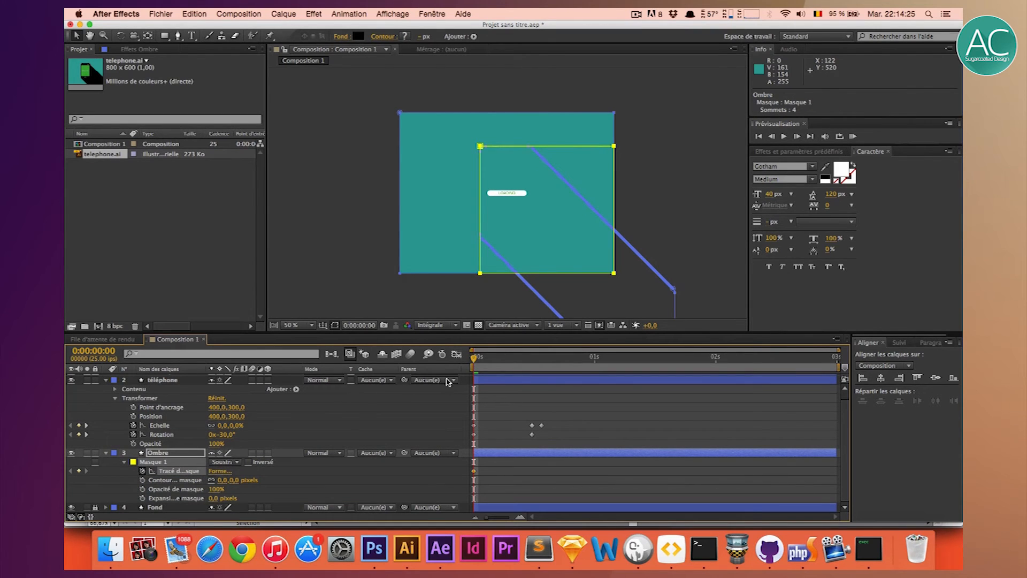
left_click_drag(474, 362, 528, 355)
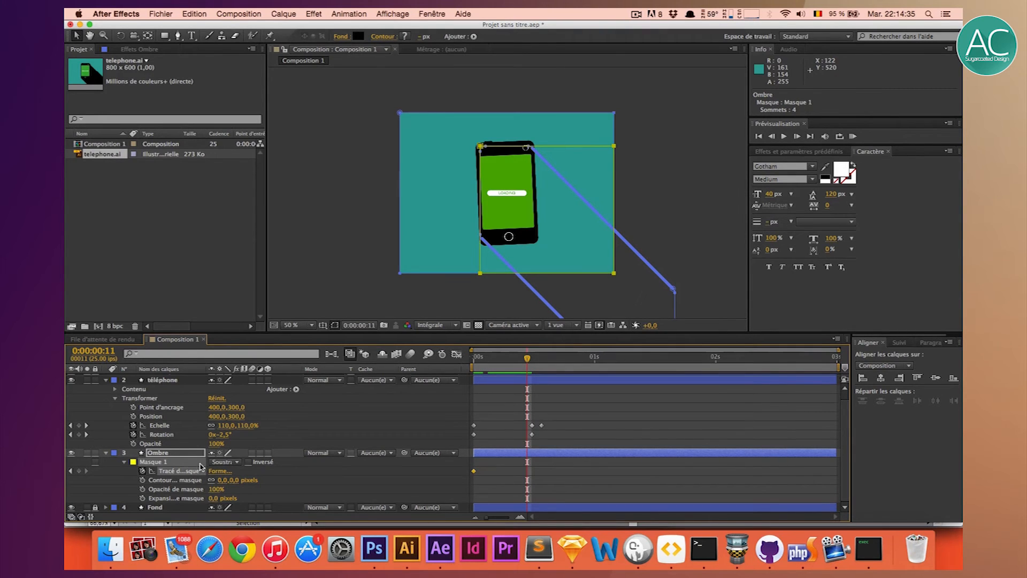
left_click(79, 471)
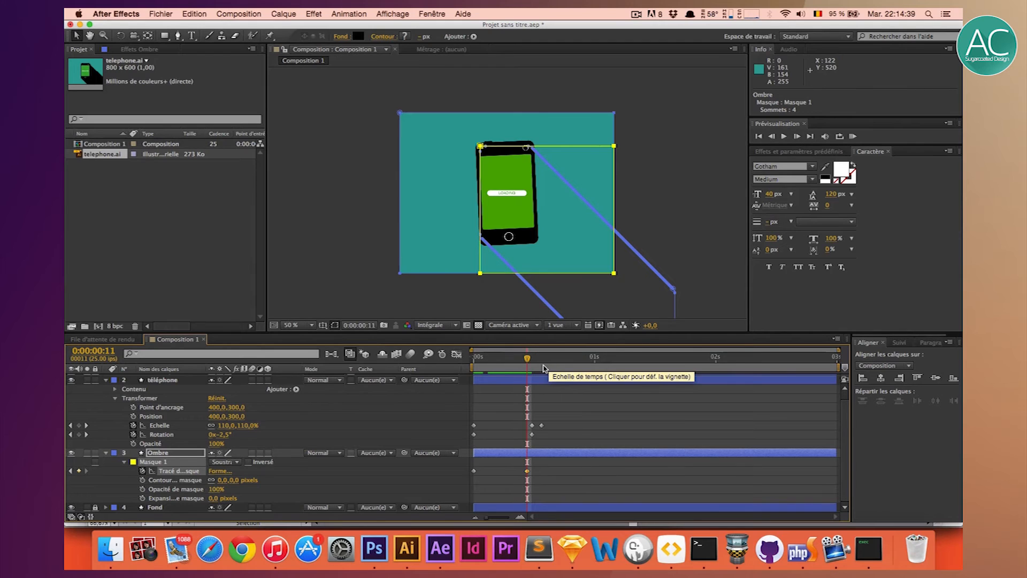
At 0:00:00:20, move the left edge of the Ombre layer's mask past the composition's right border to uncover the whole shadow.
left_click_drag(527, 362, 569, 368)
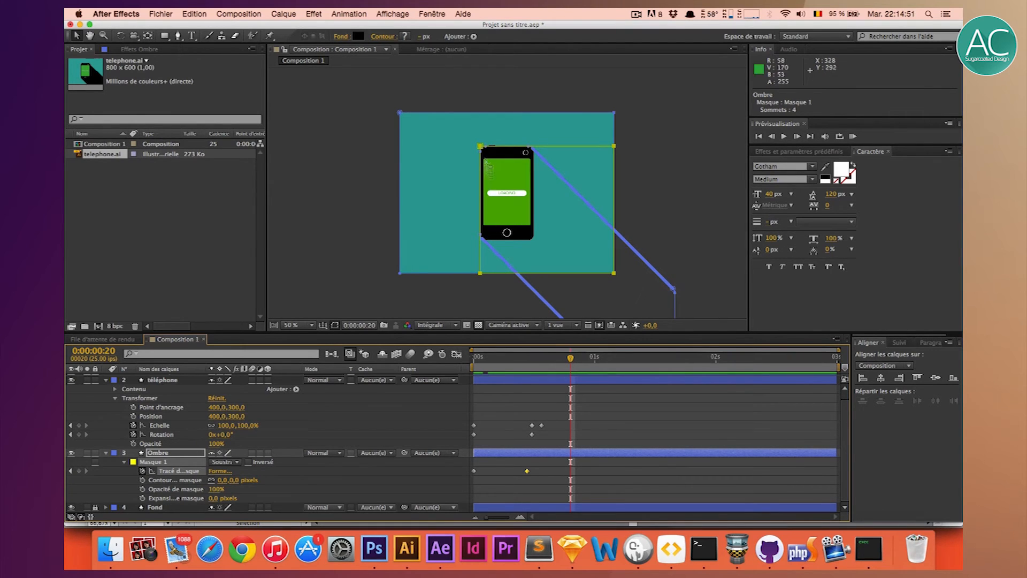
left_click(480, 244)
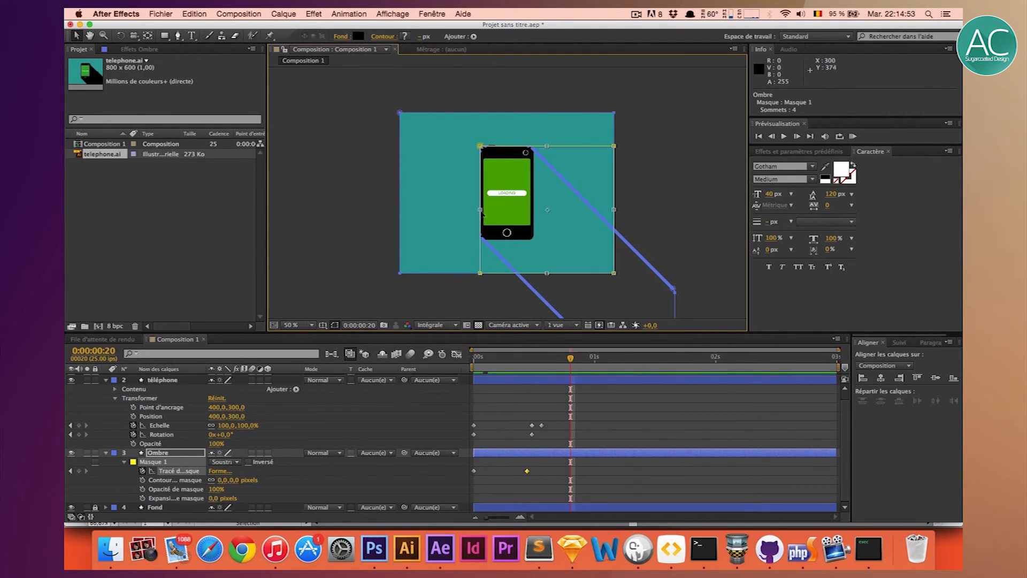
left_click_drag(479, 210, 692, 221)
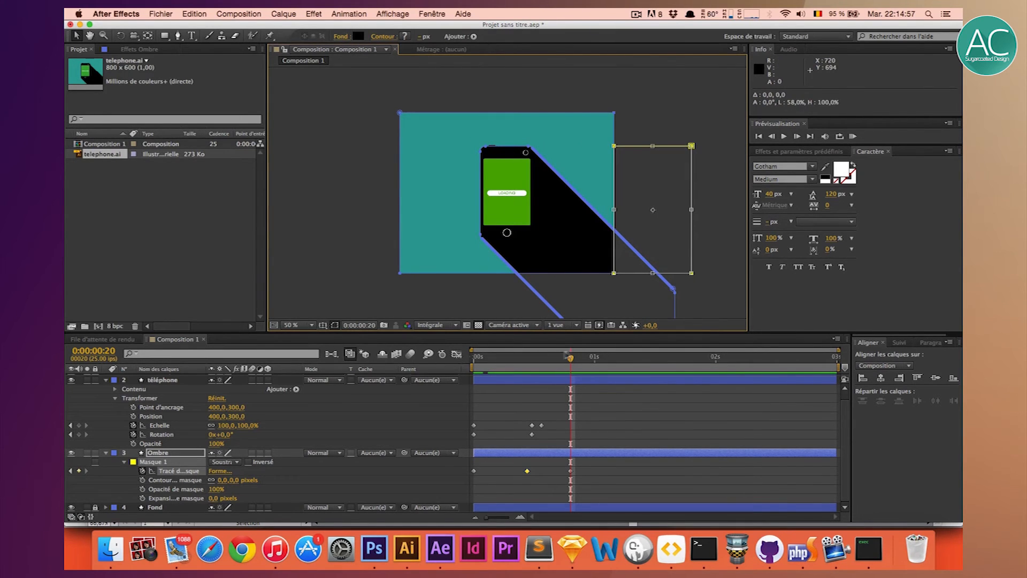
RAM preview the shadow's mask reveal from the start, then stop playback.
left_click_drag(571, 362, 474, 358)
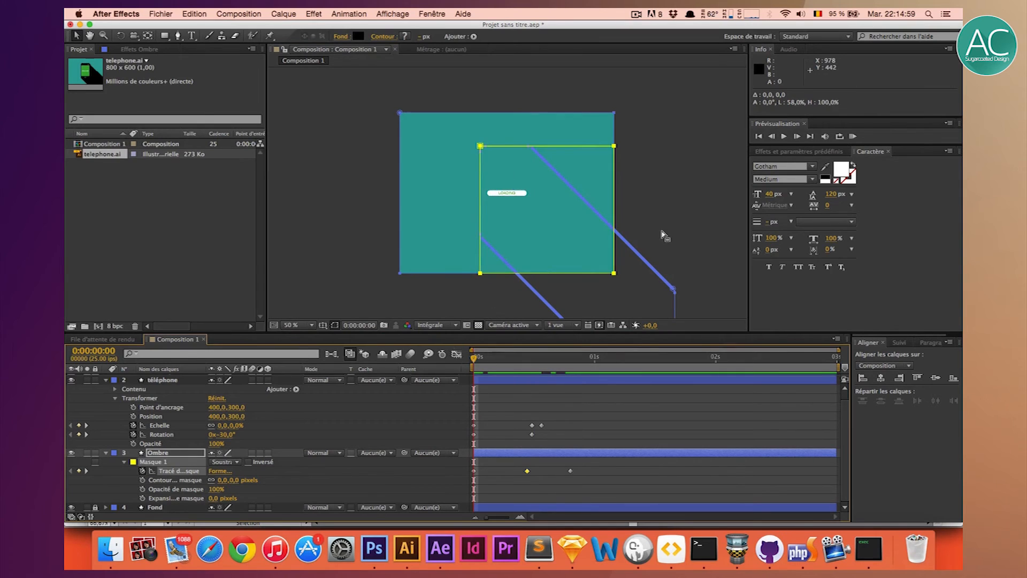
left_click(852, 136)
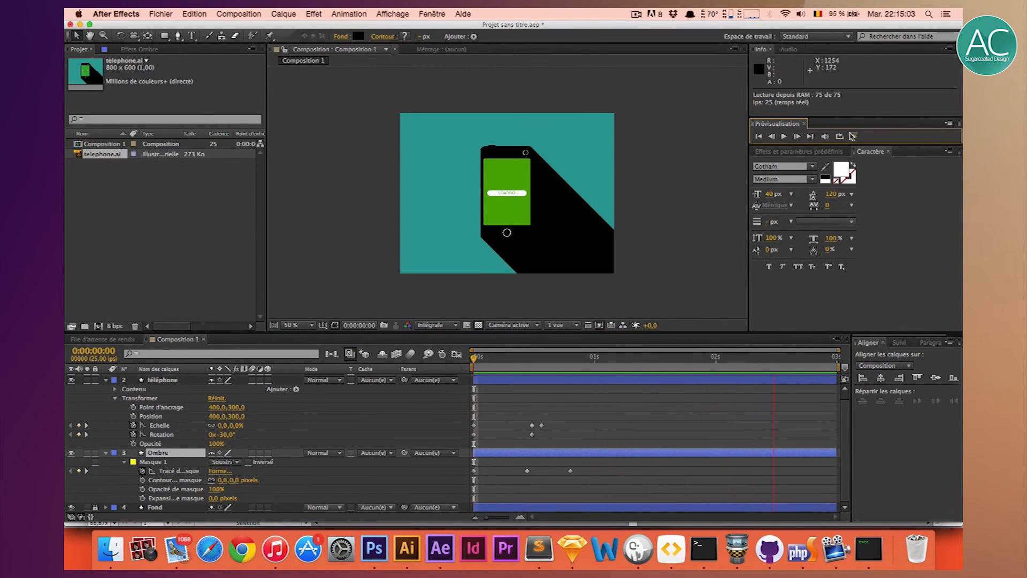
left_click(853, 136)
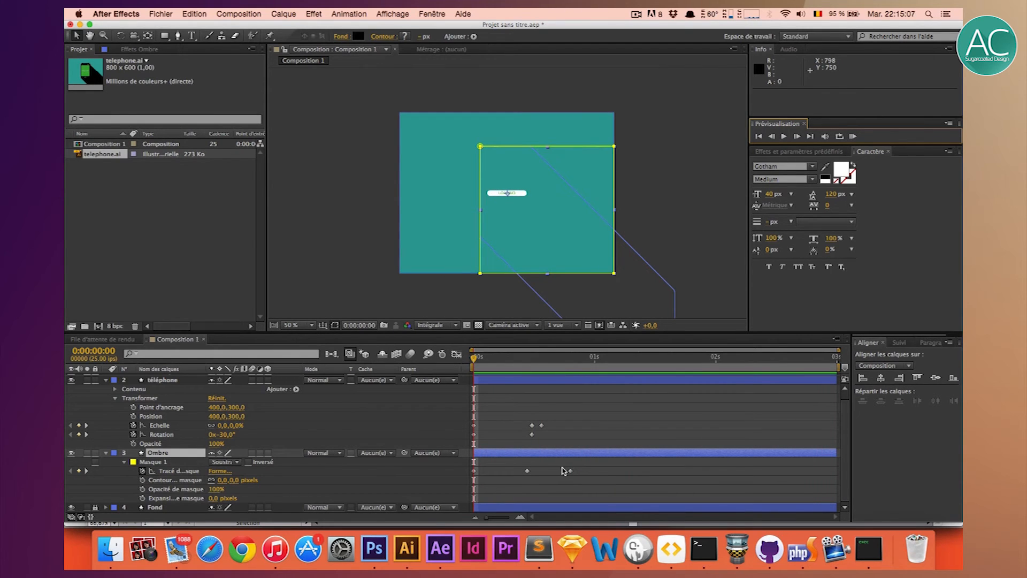
Move the Ombre layer's last mask path keyframe to 0:00:01:00 and RAM preview the slower reveal from the start.
left_click_drag(570, 471, 594, 472)
left_click_drag(584, 373, 475, 359)
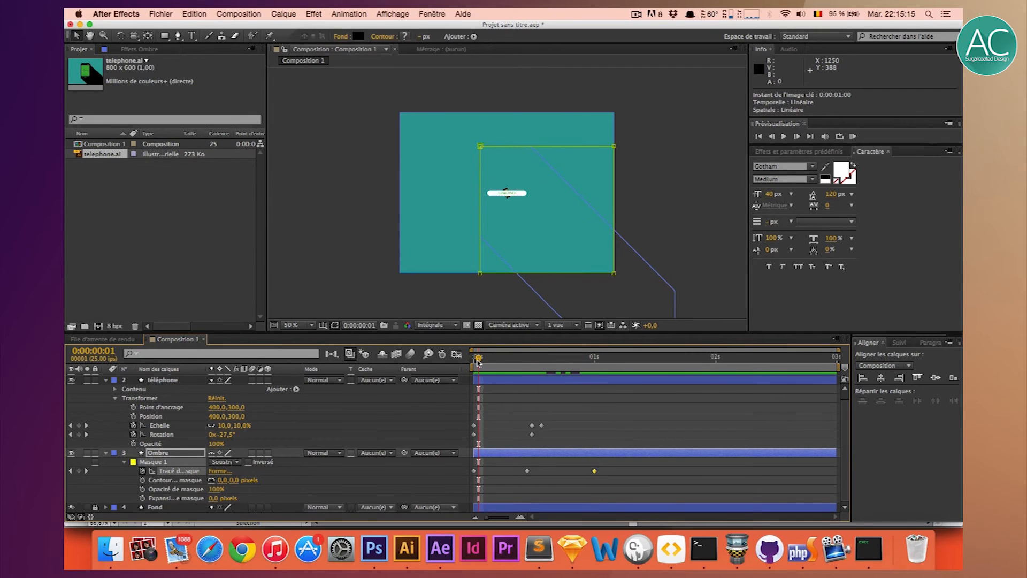
left_click(854, 138)
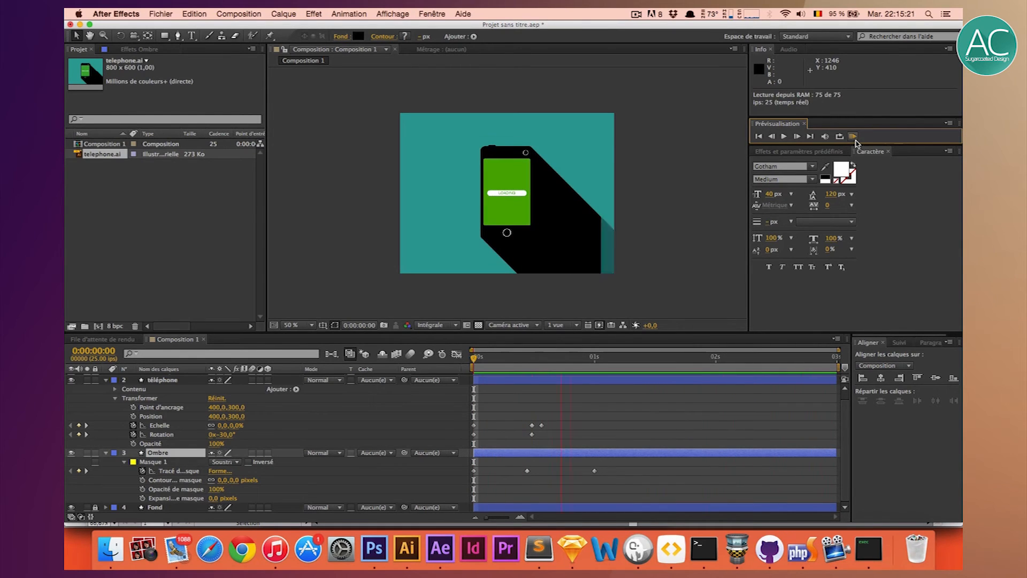
left_click(856, 142)
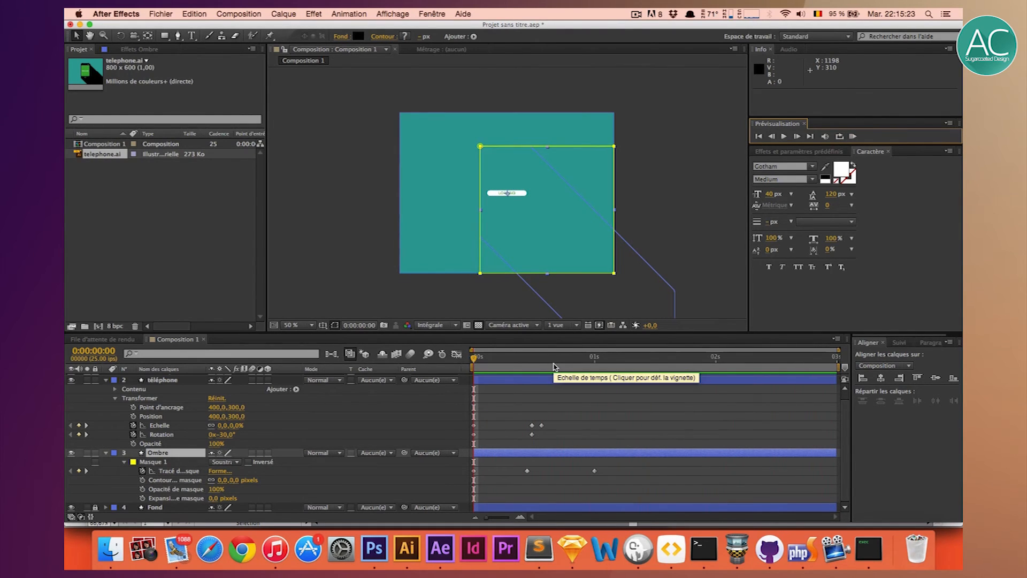
Move the Ombre layer's last mask path keyframe to 0:00:01:05 and RAM preview the animation from the start.
left_click_drag(594, 357, 619, 358)
left_click_drag(594, 471, 619, 473)
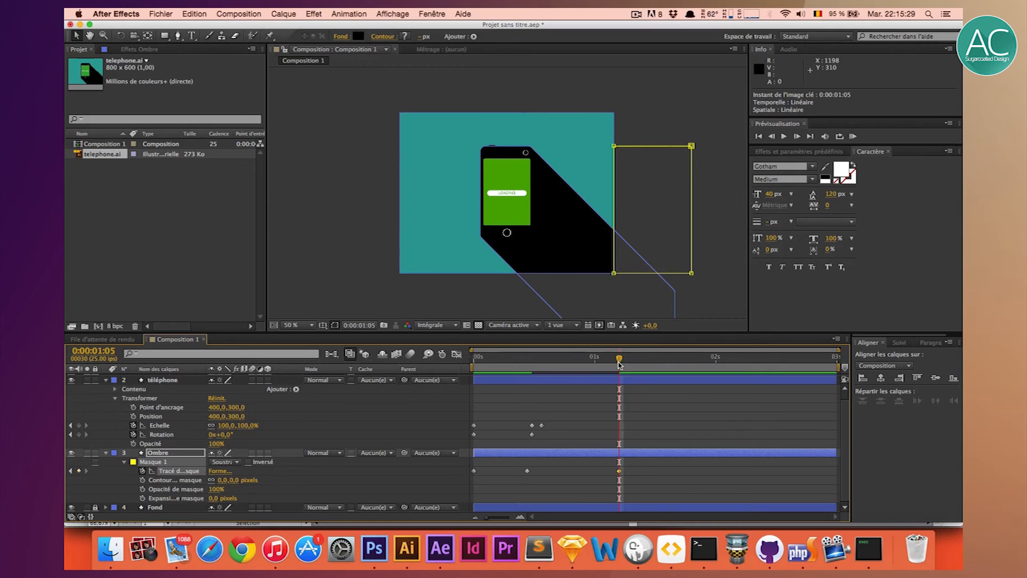
key("Home")
left_click(853, 136)
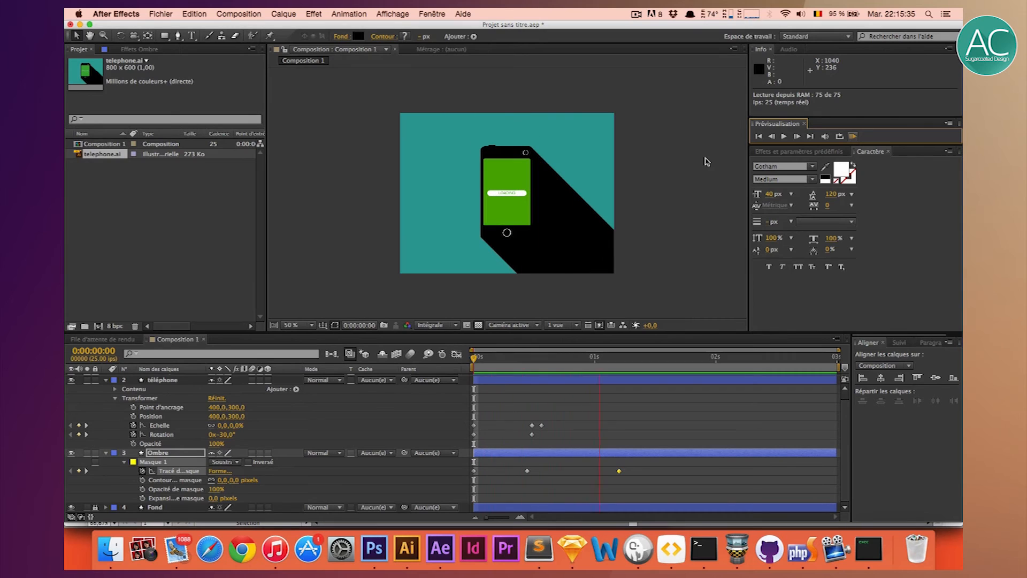
left_click(853, 136)
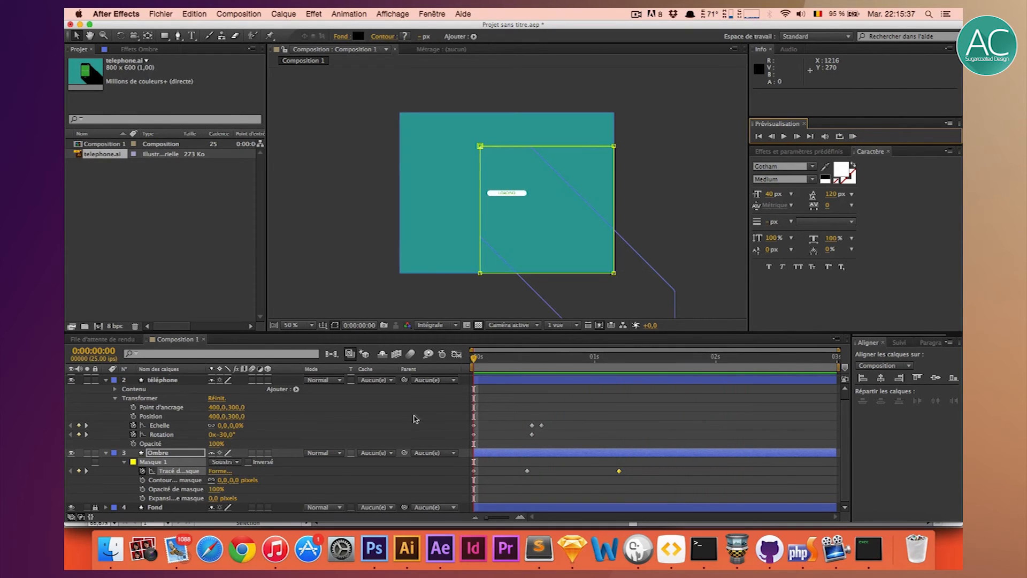
Set the Ombre layer's opacity to 30% and check the transparent shadow up to 0:00:01:02.
left_click(160, 455)
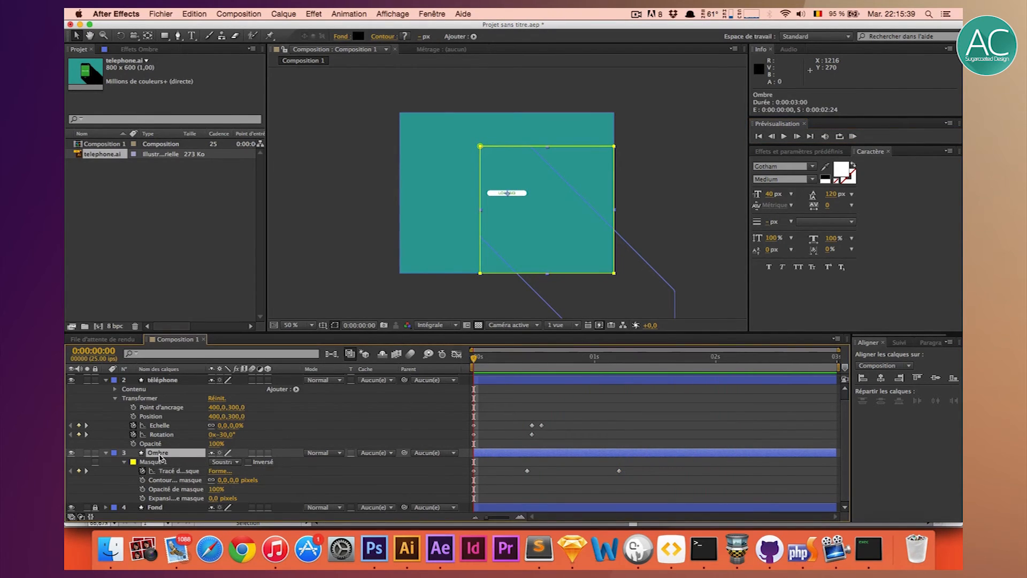
key("t")
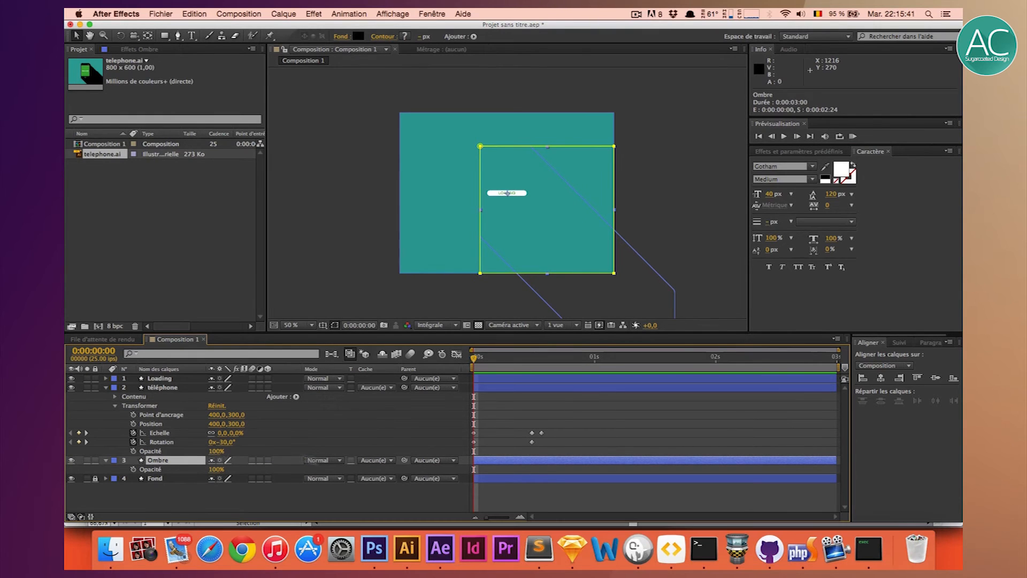
left_click(216, 470)
type("30")
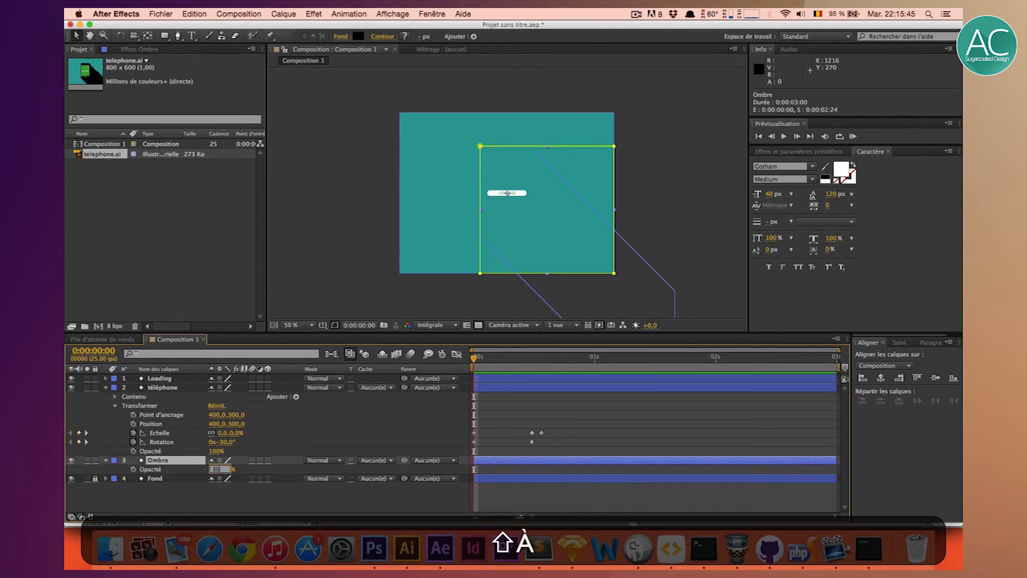
key("Return")
left_click(541, 357)
left_click(604, 358)
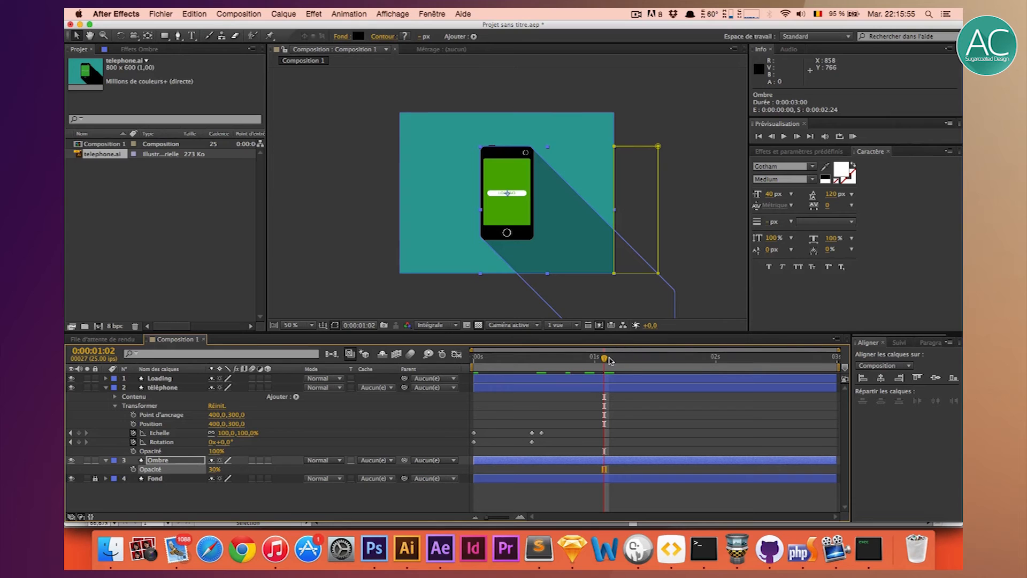
Collapse the Ombre and téléphone layers and add a new mask to the Loading layer at the composition's start.
left_click(106, 460)
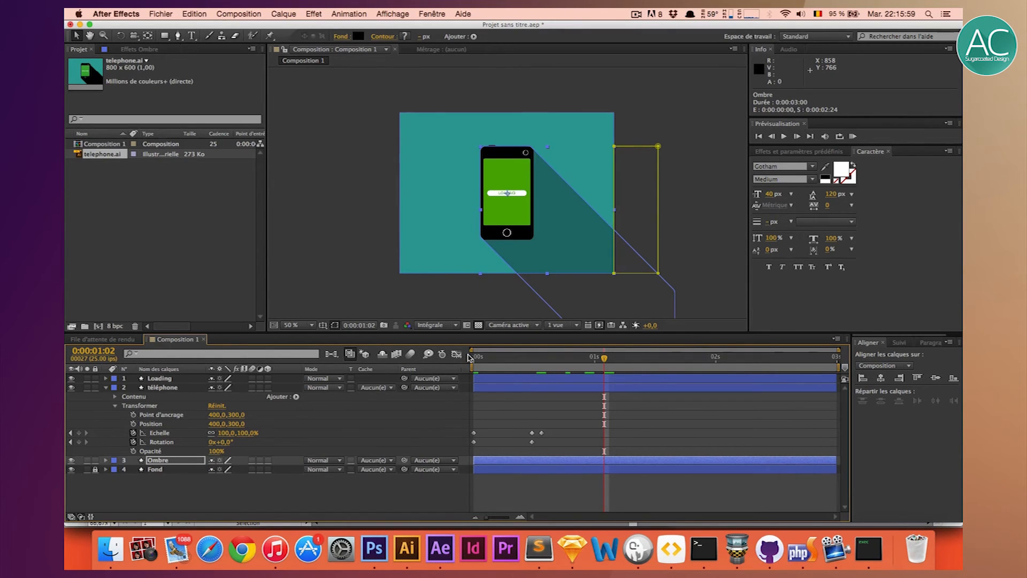
left_click(107, 388)
left_click_drag(604, 357, 444, 353)
left_click(179, 379)
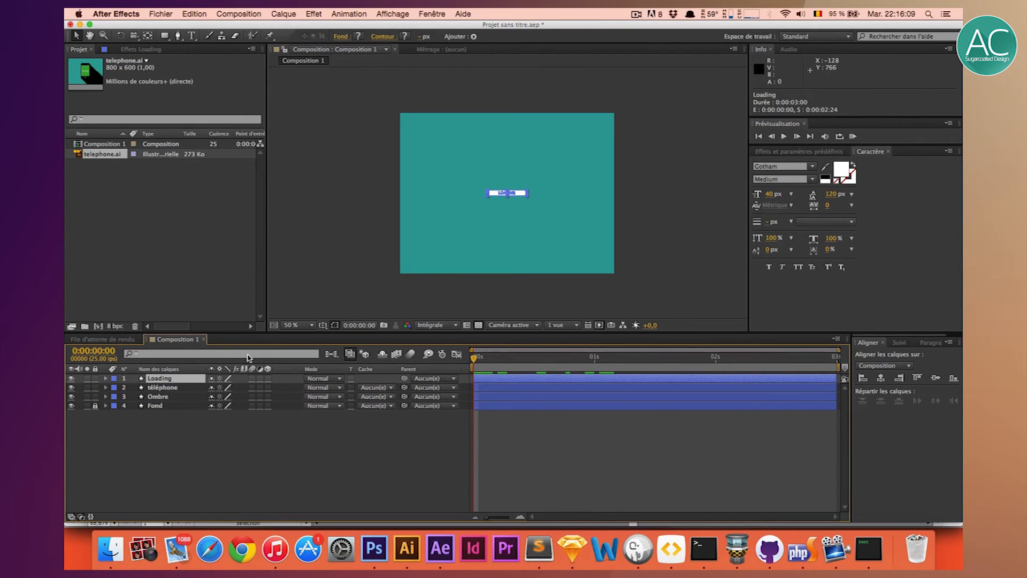
right_click(174, 380)
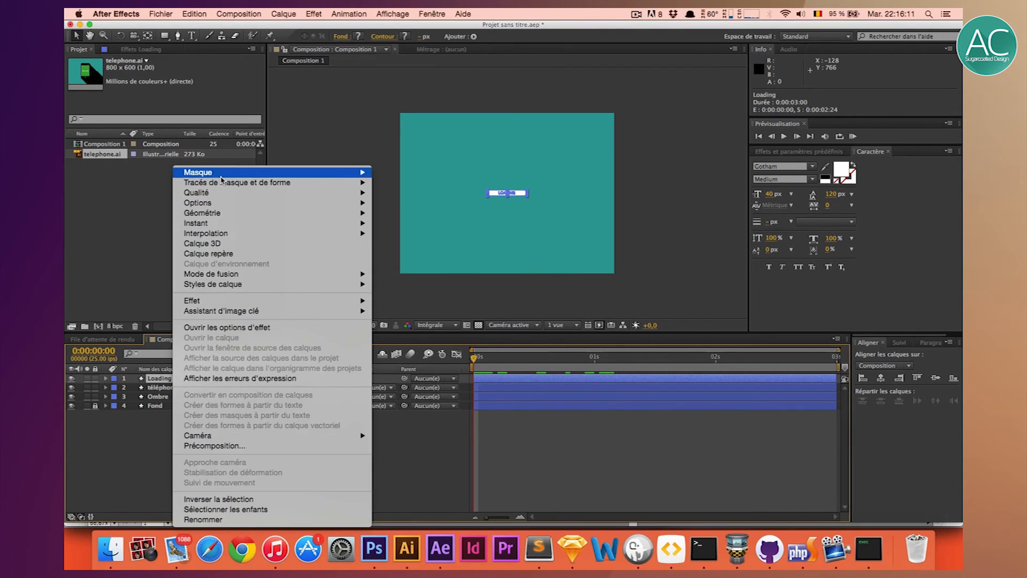
mouse_move(221, 177)
left_click(406, 173)
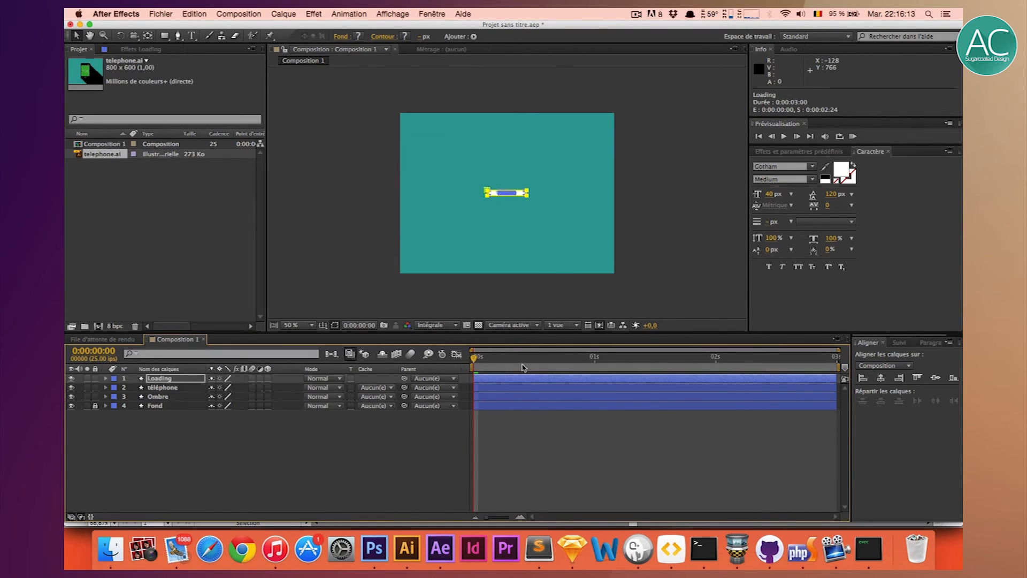
Set the Loading layer's mask mode to Soustraction and add a mask path keyframe at 0:00:01:02.
left_click_drag(478, 359, 604, 361)
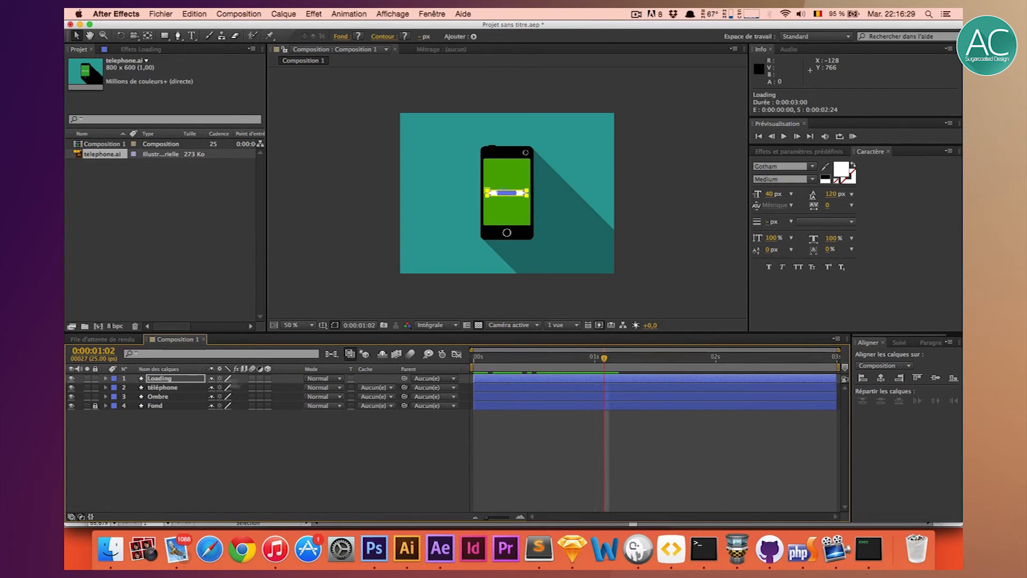
key("m")
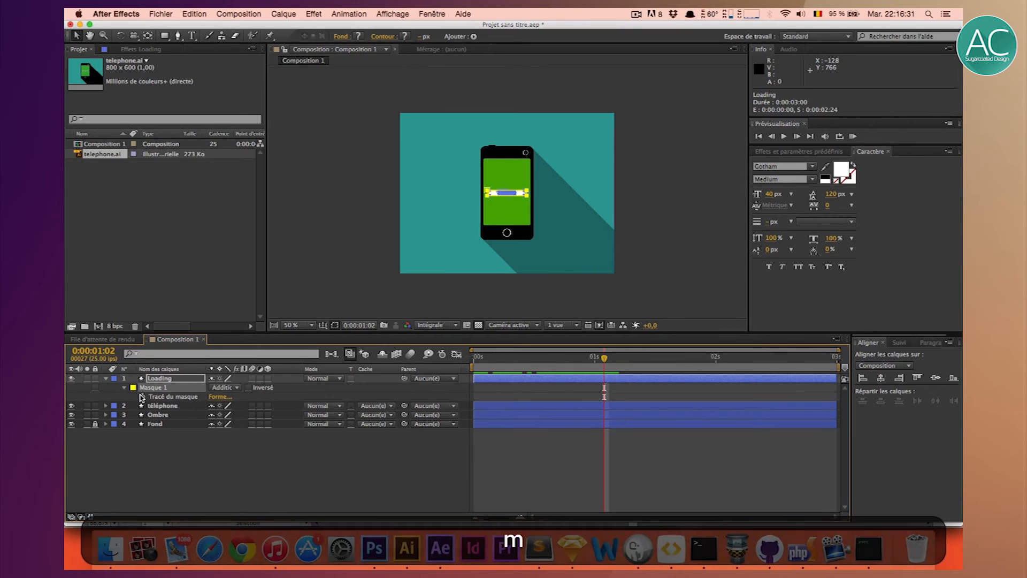
left_click(220, 388)
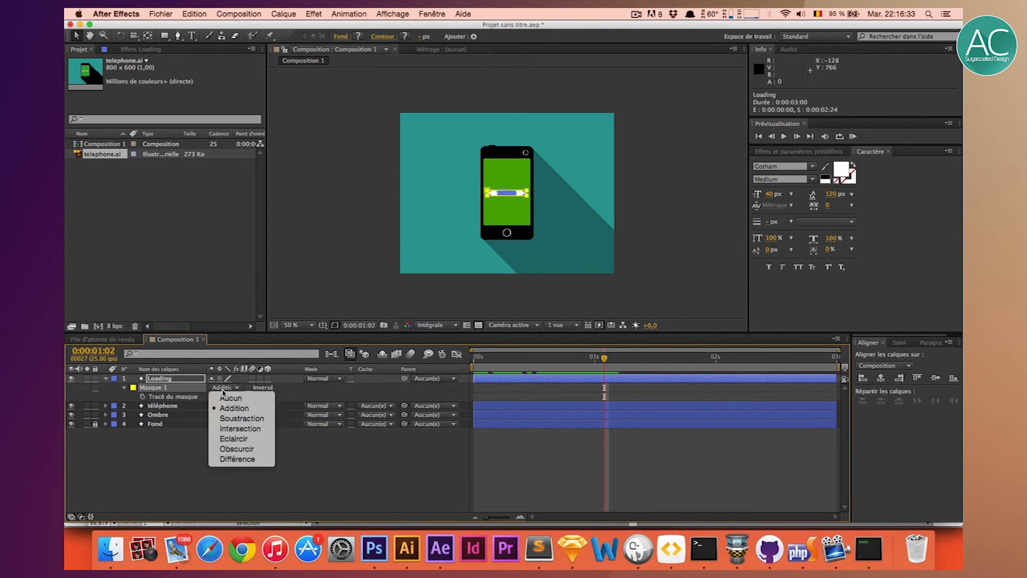
left_click(223, 419)
key("super+equal")
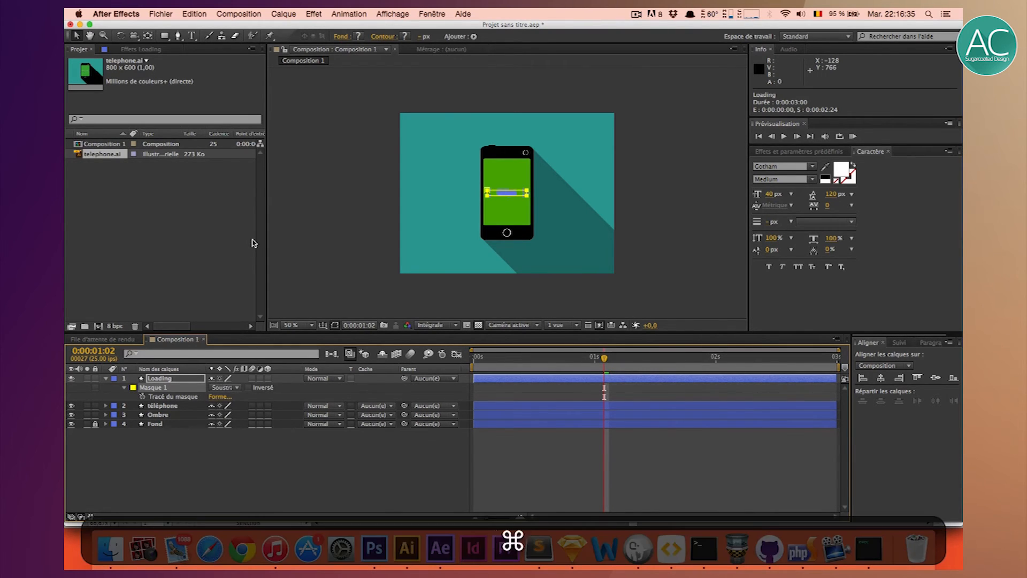
left_click(142, 397)
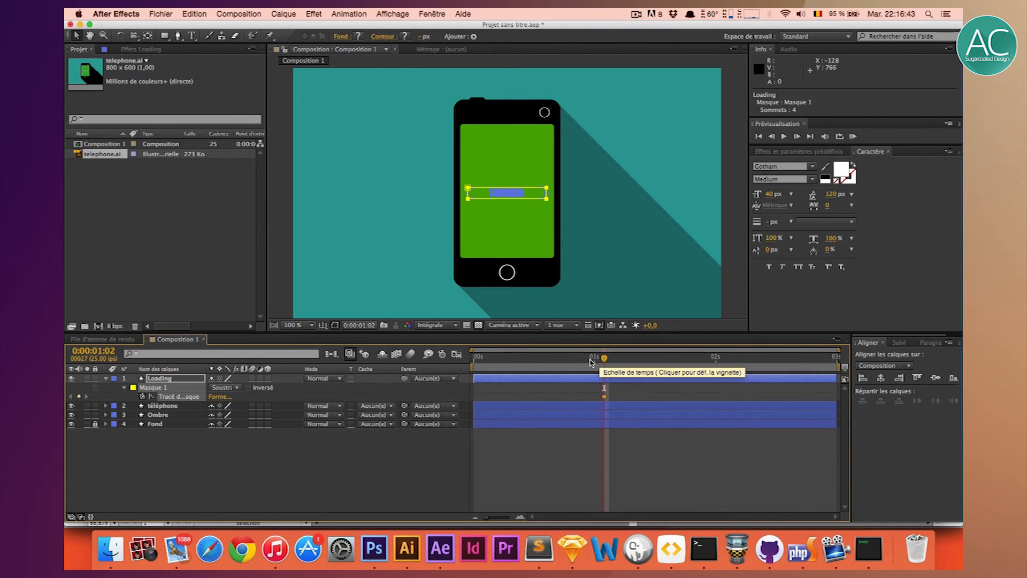
Move the Loading mask's left edge past the loading bar's right end and place the resulting mask path keyframe at 0:00:01:20.
mouse_move(604, 360)
left_mouse_down()
mouse_move(664, 366)
mouse_move(651, 369)
left_mouse_up()
double_click(469, 188)
left_click_drag(469, 191, 625, 195)
left_click_drag(655, 358, 676, 397)
left_click_drag(653, 359, 692, 362)
left_click_drag(678, 397, 692, 397)
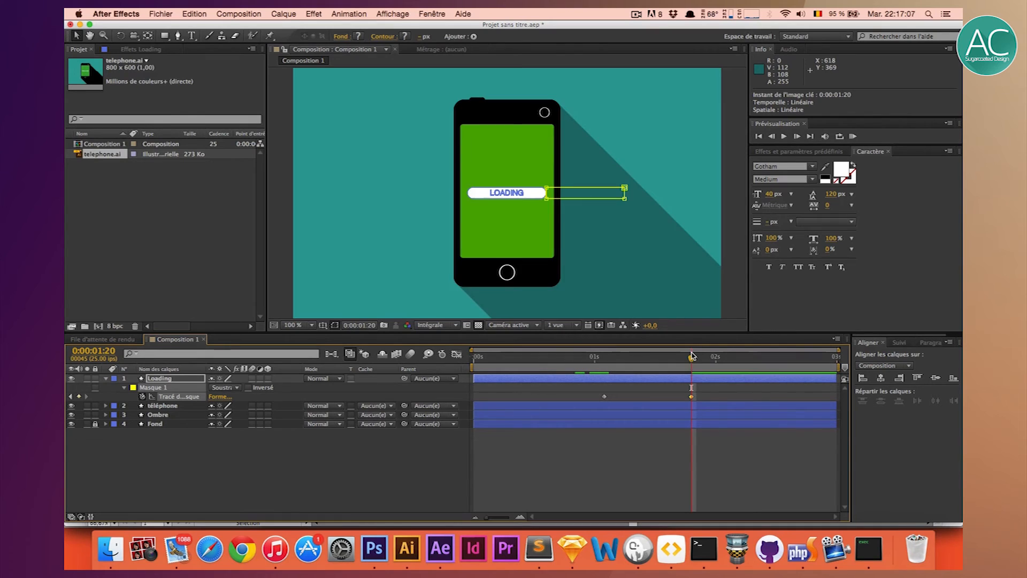
RAM preview the loading bar's mask reveal from the start, then stop playback.
key("Home")
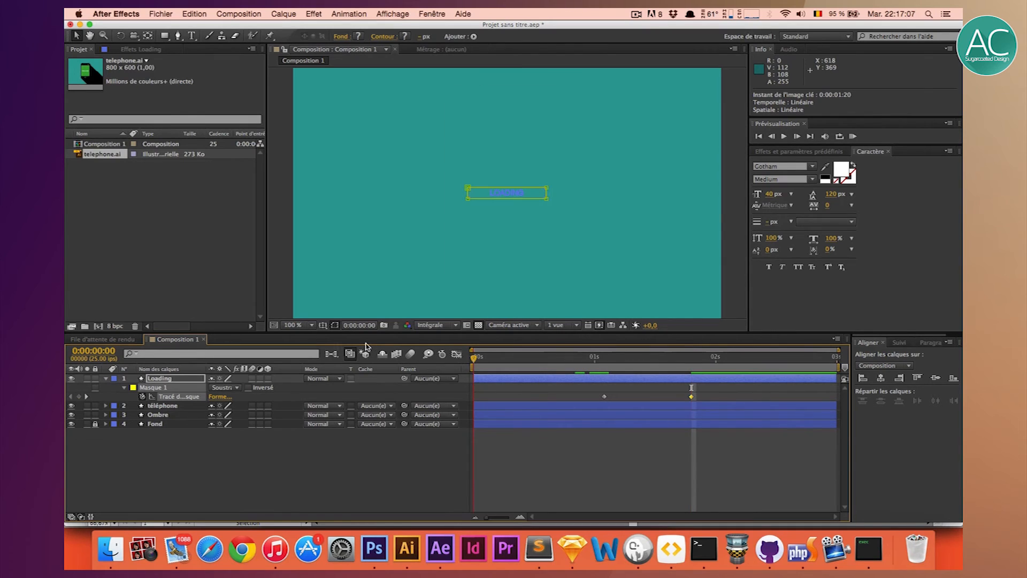
left_click(853, 138)
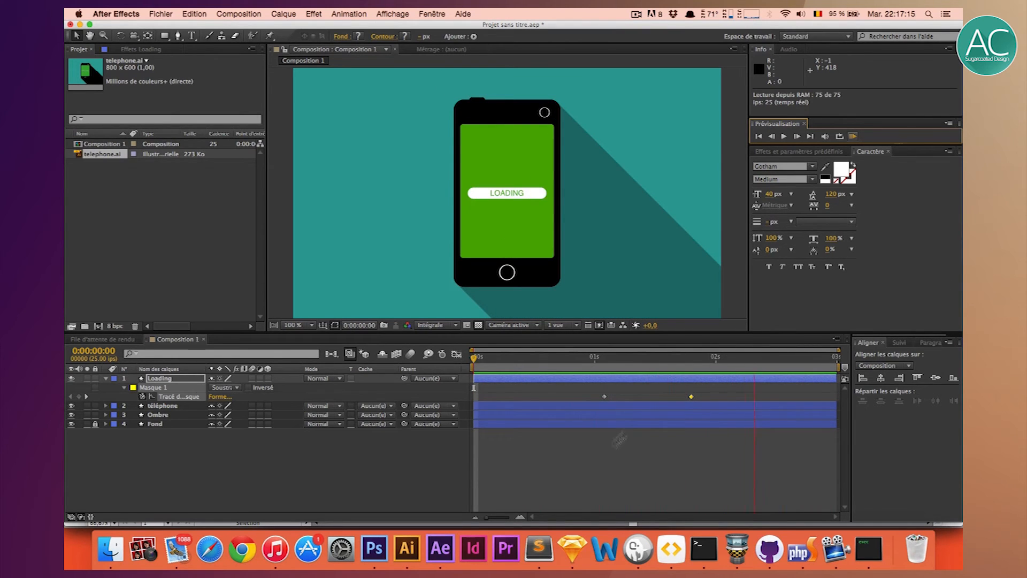
key("space")
At the 0:00:01:02 keyframe, stretch the Loading layer's mask vertically so it extends above and below the loading bar.
left_click_drag(541, 359, 604, 371)
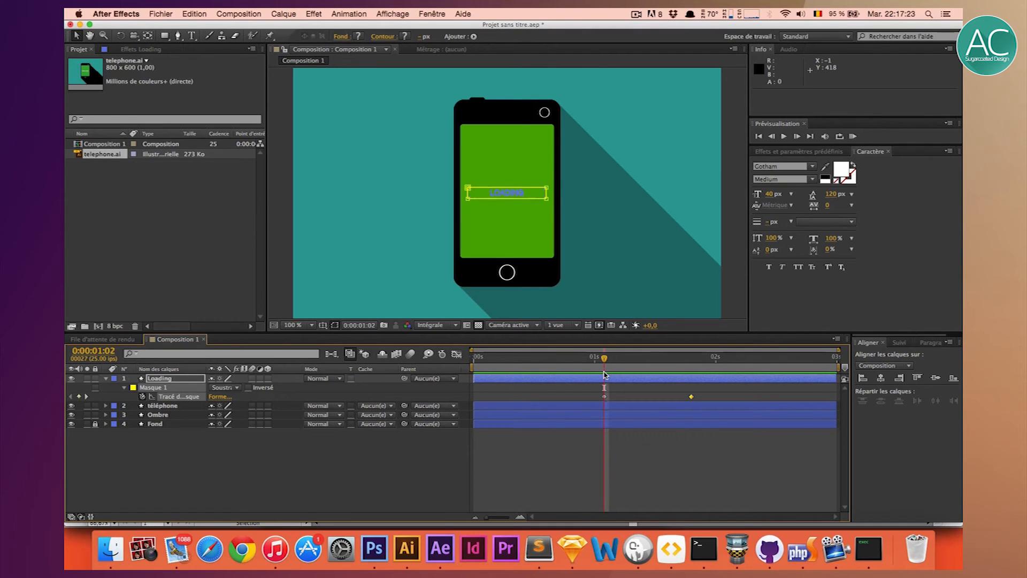
double_click(467, 188)
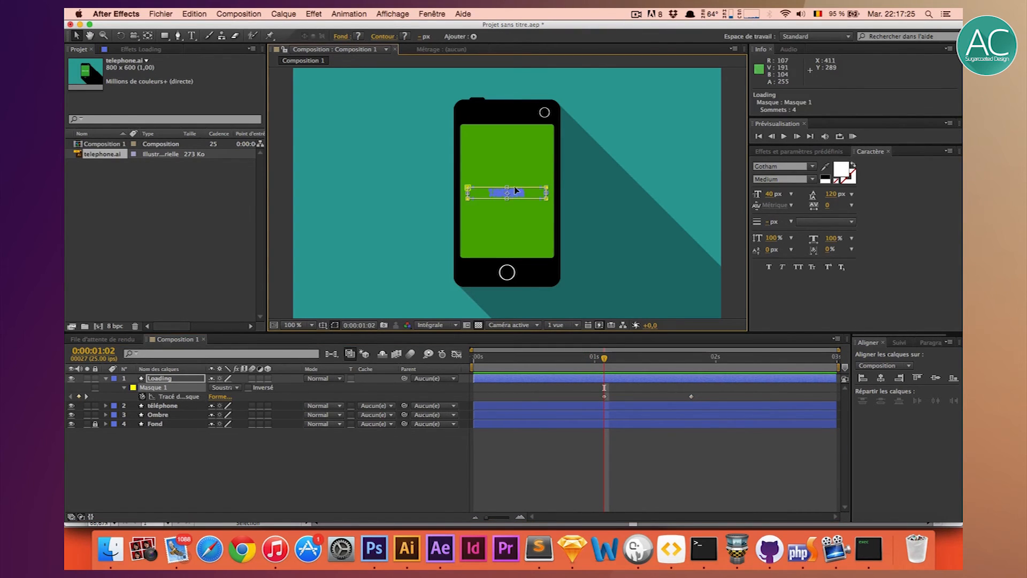
left_click_drag(507, 188, 507, 206)
Return to the start, deselect the Loading layer, and RAM preview the full animation with the taller mask.
left_click_drag(610, 362, 420, 372)
left_click(736, 274)
left_click(841, 317)
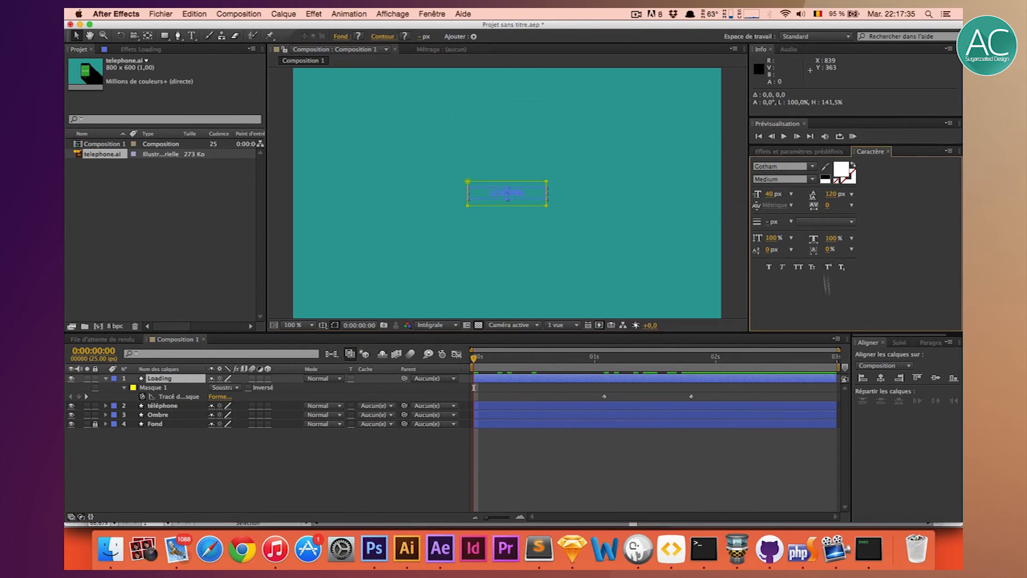
left_click(853, 137)
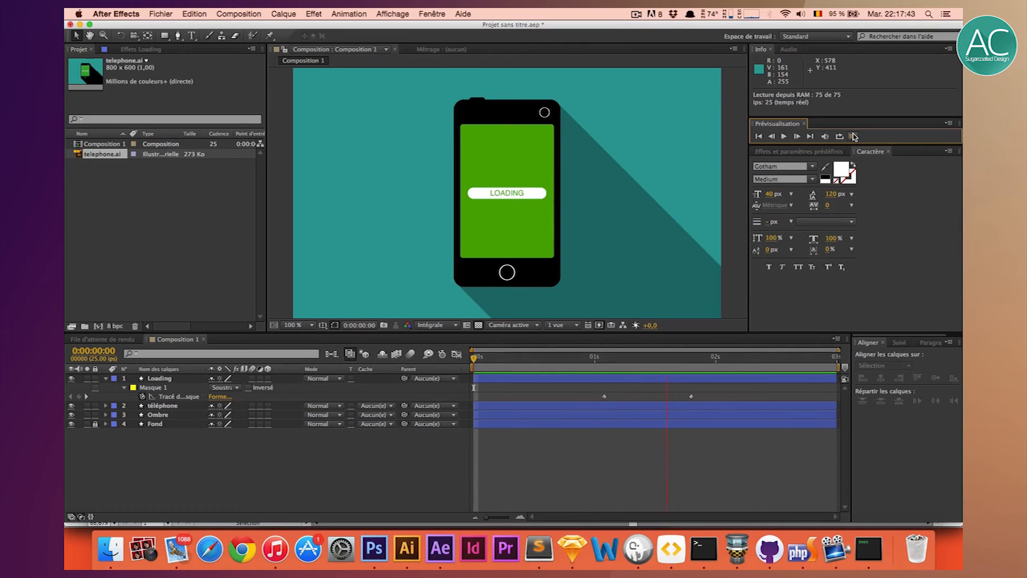
Stop the preview, move the Loading layer's second mask path keyframe slightly past the two-second mark, and RAM preview the slower reveal.
key("space")
left_click_drag(692, 397, 726, 397)
left_click_drag(701, 361, 686, 359)
key("KP_0")
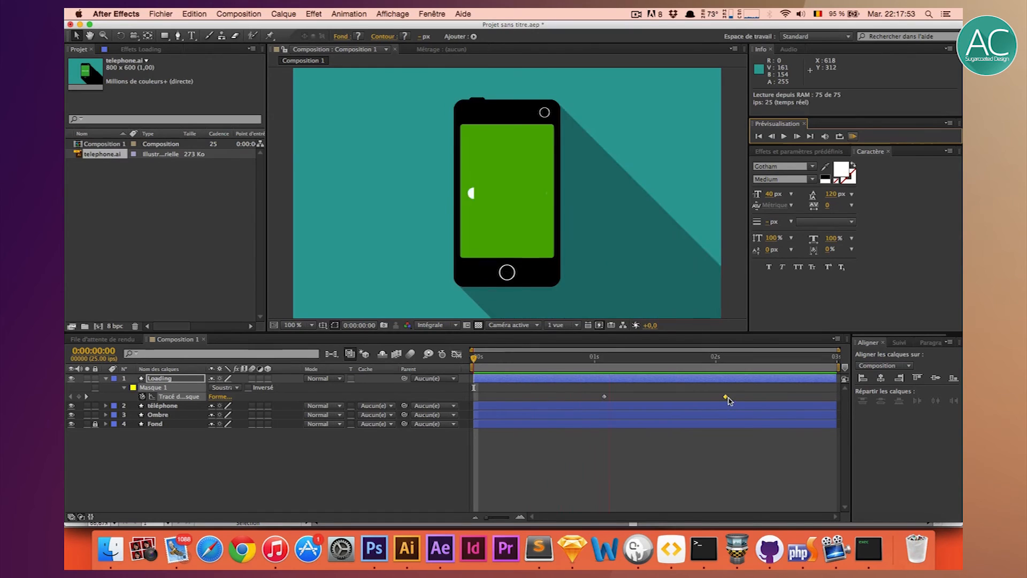
Move the Loading layer's second mask path keyframe to 0:00:02:09 and RAM preview the reveal again.
key("space")
left_click_drag(725, 398, 759, 397)
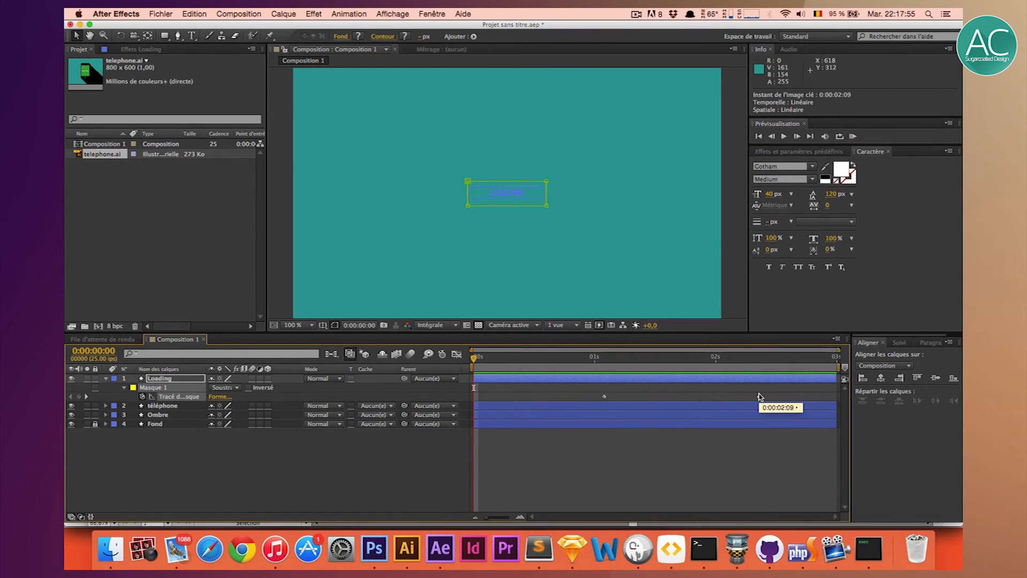
left_click(852, 137)
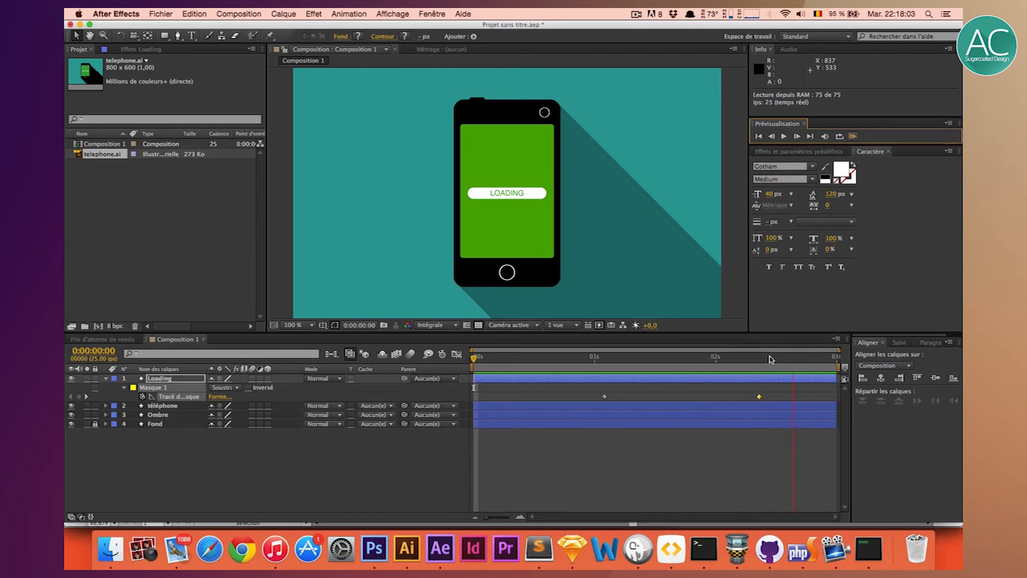
left_click_drag(769, 359, 761, 361)
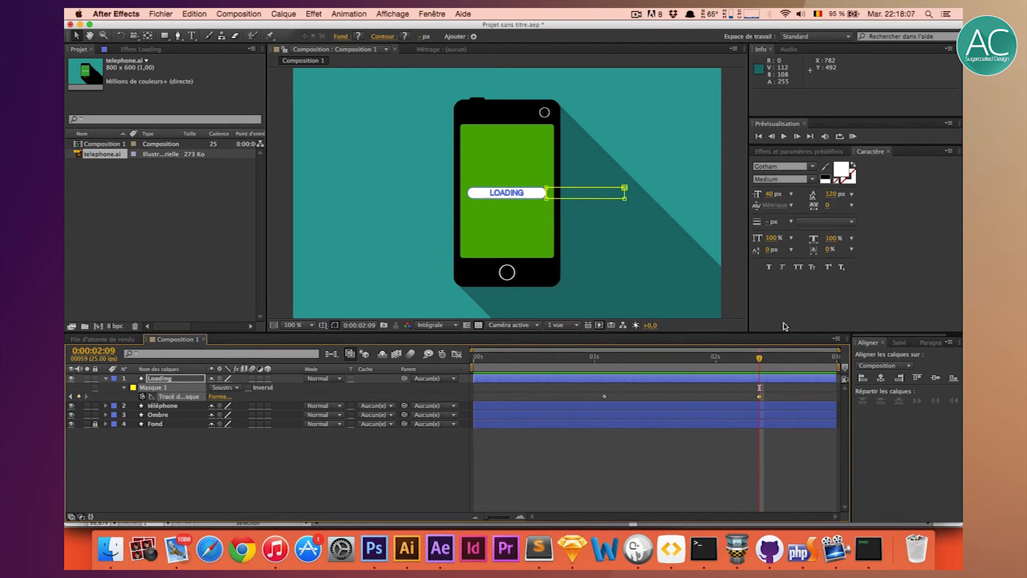
Check the Loading mask between its two keyframes and delete the mask path keyframe at 0:00:02:09.
mouse_move(759, 362)
left_mouse_down()
mouse_move(662, 364)
mouse_move(759, 368)
left_mouse_up()
left_click(604, 358)
left_click_drag(620, 362, 686, 364)
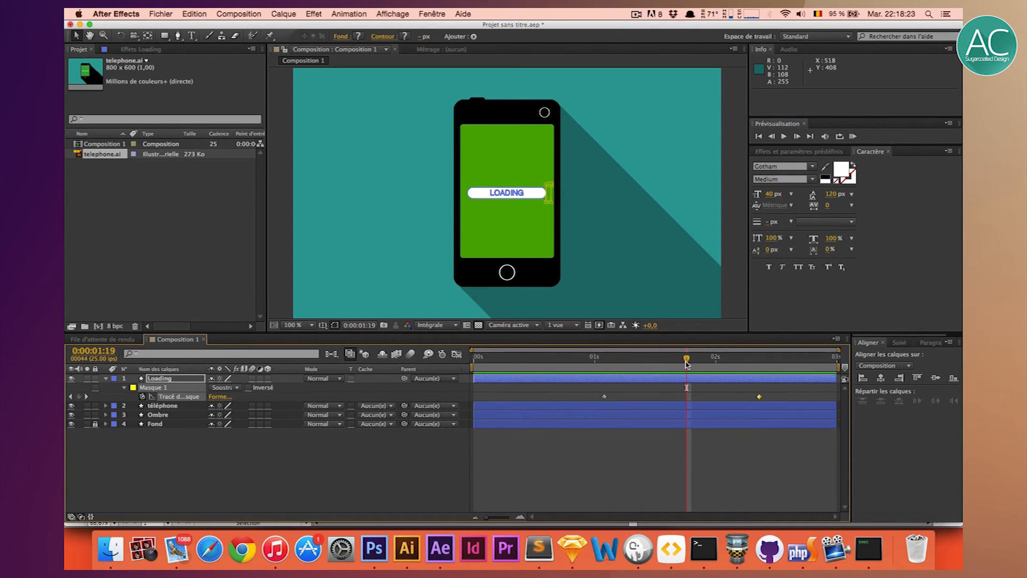
key("BackSpace")
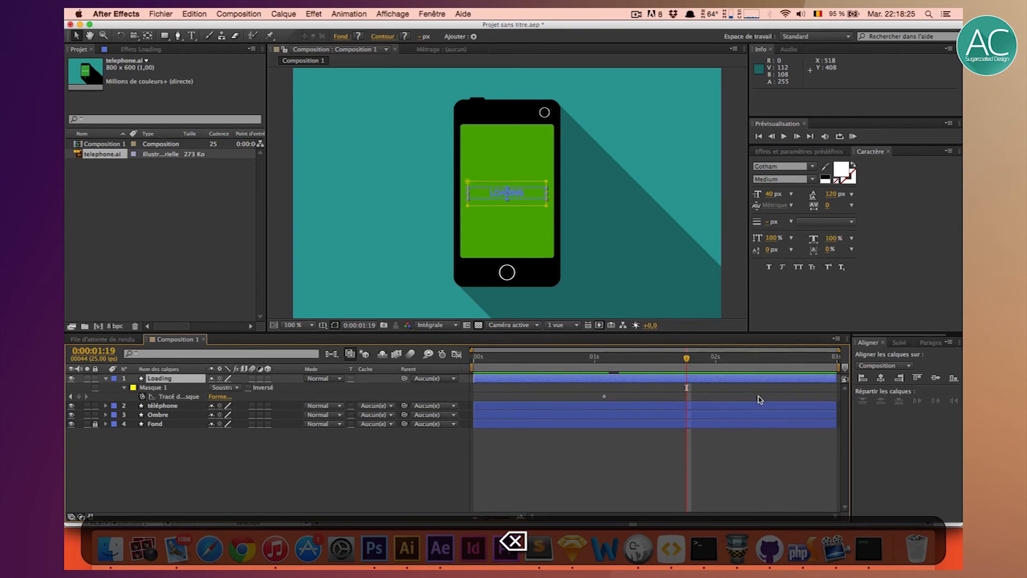
At 0:00:02:00, narrow the Loading mask by moving its left edge to just past the loading bar's right end.
left_click_drag(688, 359, 718, 368)
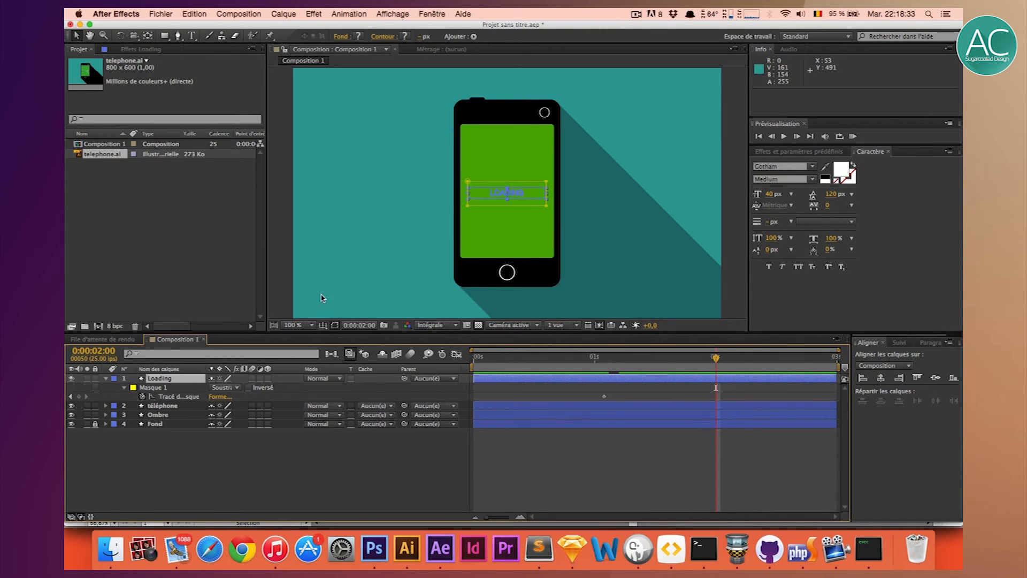
left_click(467, 184)
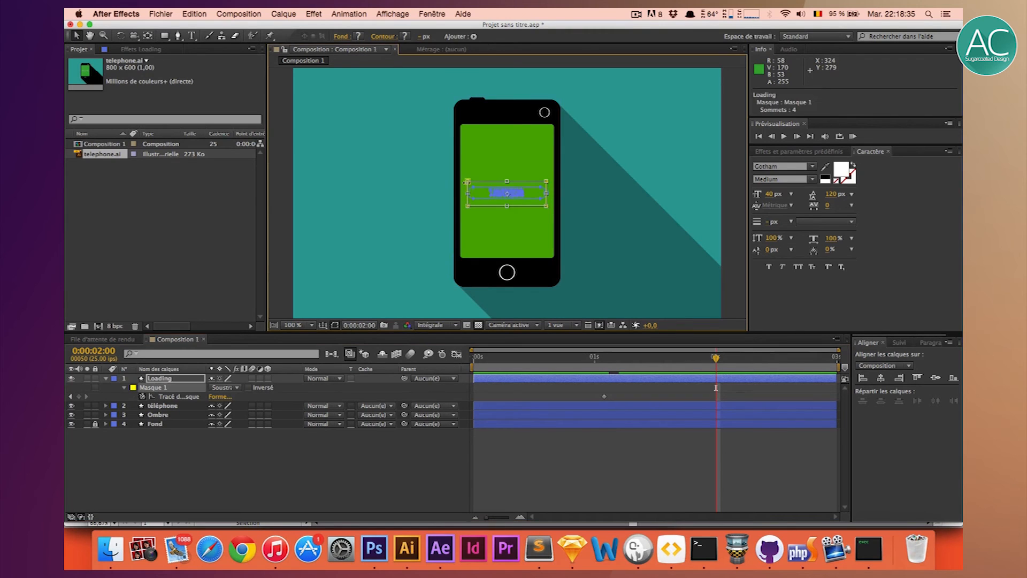
left_click_drag(467, 192, 548, 192)
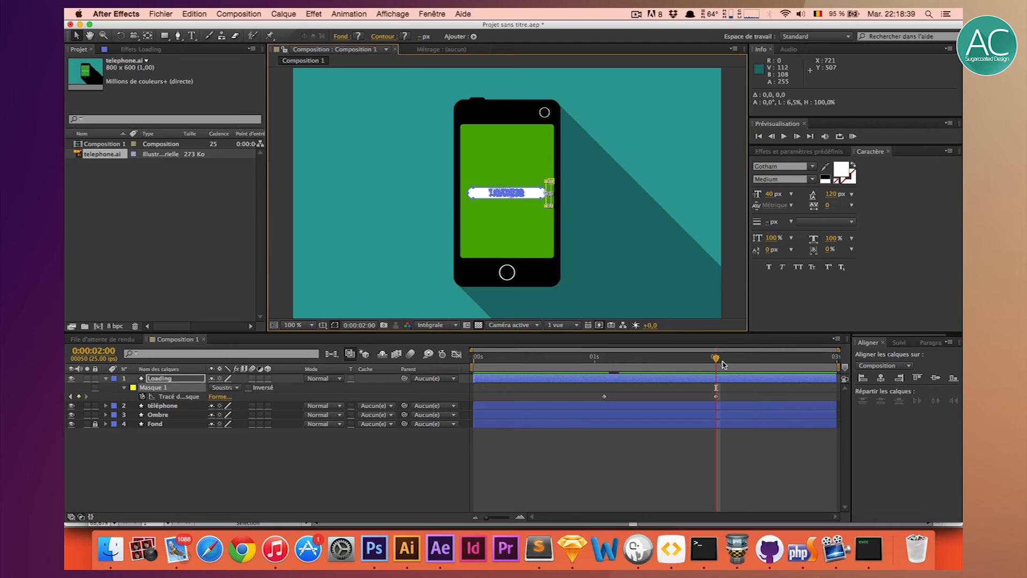
Return to the start of the composition and RAM preview the loading bar reveal that ends at 0:00:02:00.
left_click_drag(718, 360, 474, 359)
left_click(839, 279)
left_click(853, 136)
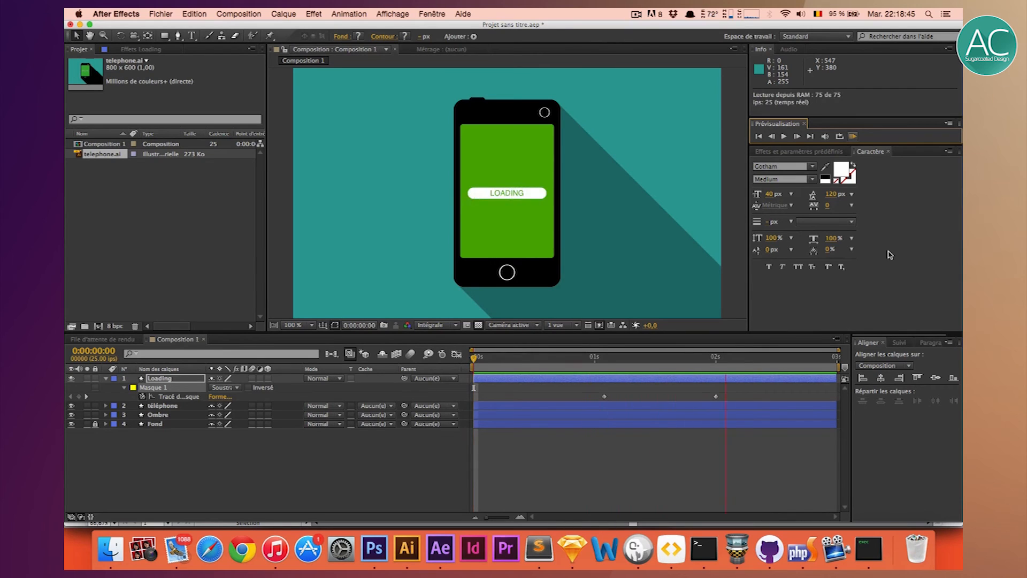
key("space")
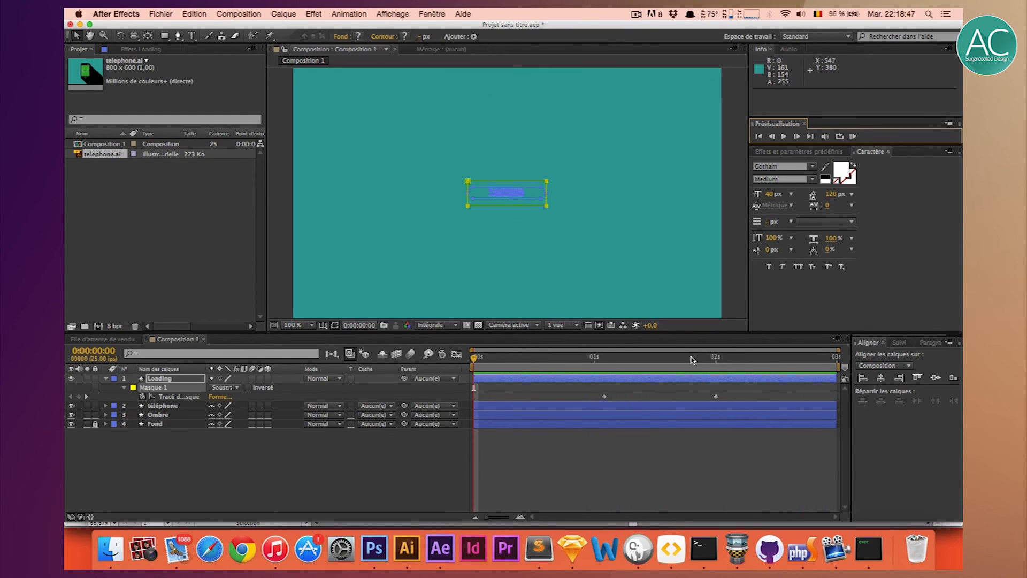
Keyframe the Loading layer's opacity at 100% at 0:00:02:00 and at 0% at 0:00:02:01.
left_click_drag(709, 364, 716, 360)
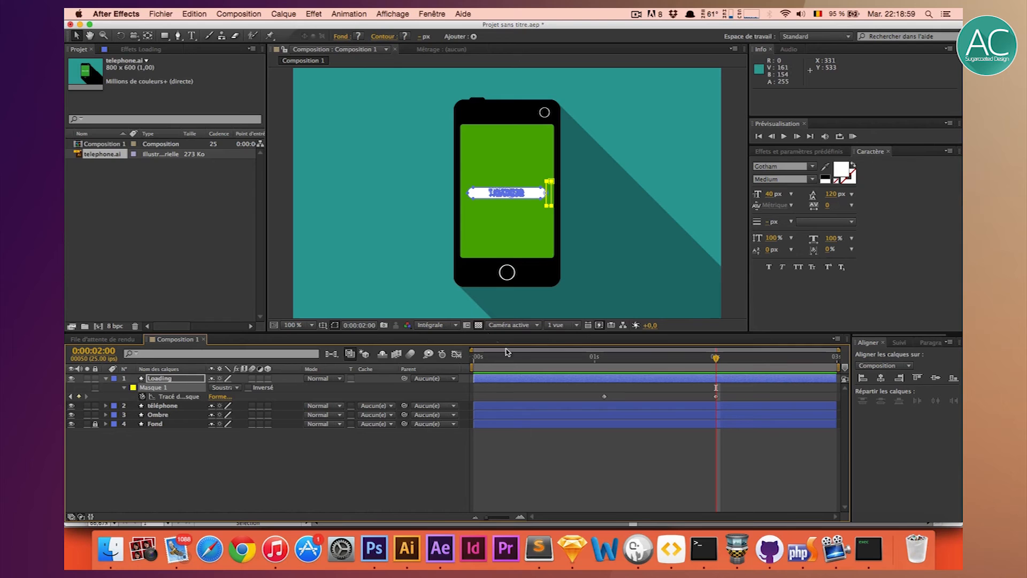
key("t")
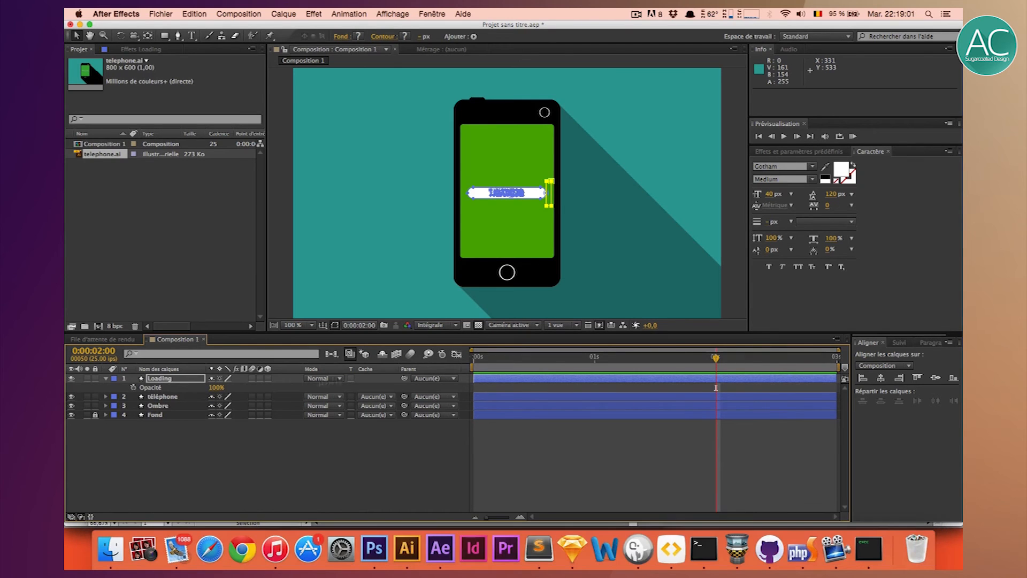
left_click(132, 388)
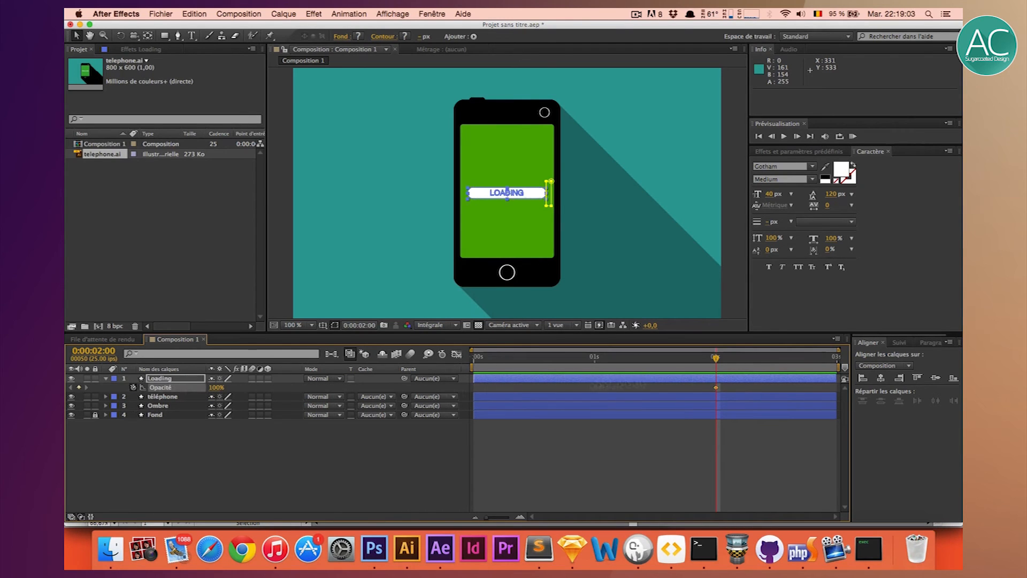
left_click_drag(716, 360, 721, 358)
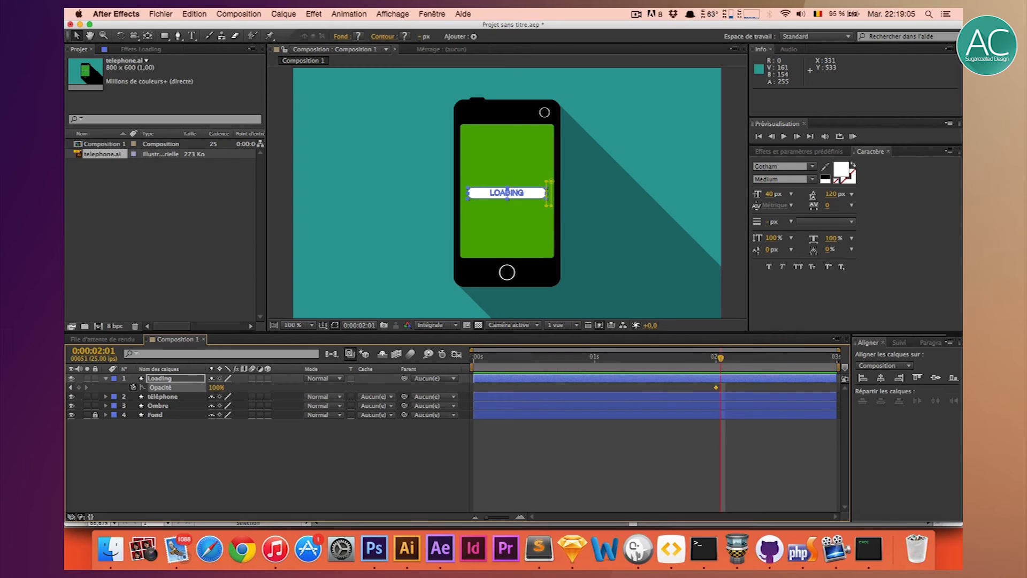
left_click(216, 388)
type("0")
key("Return")
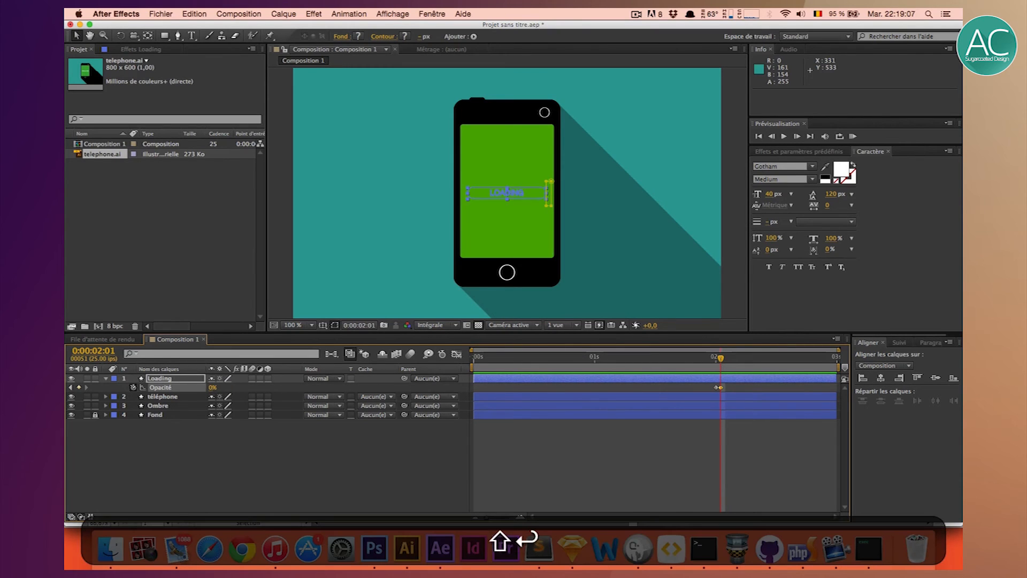
Return to the start, deselect the Loading layer, and RAM preview its opacity fade-out.
key("Home")
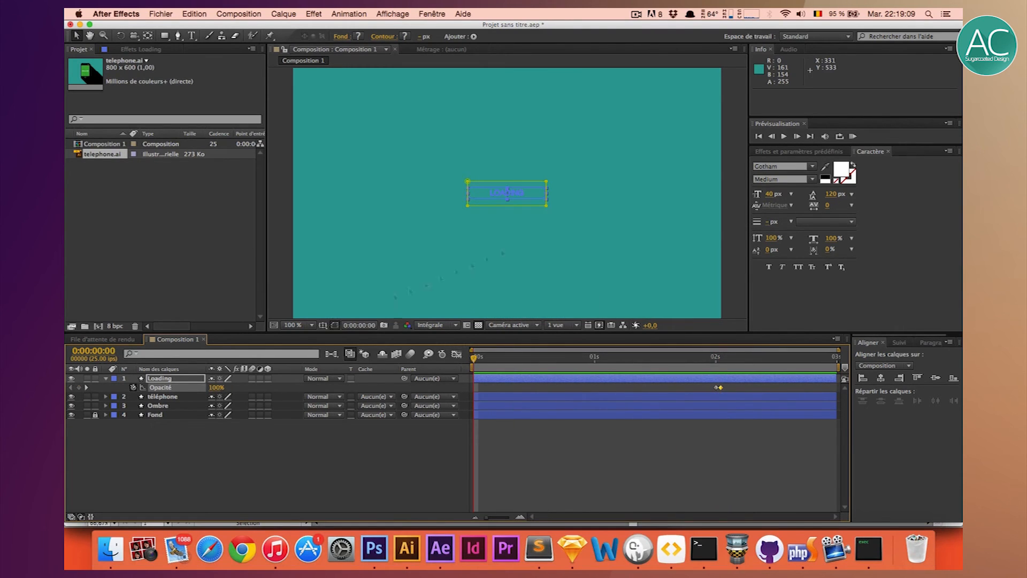
left_click(741, 236)
left_click(854, 136)
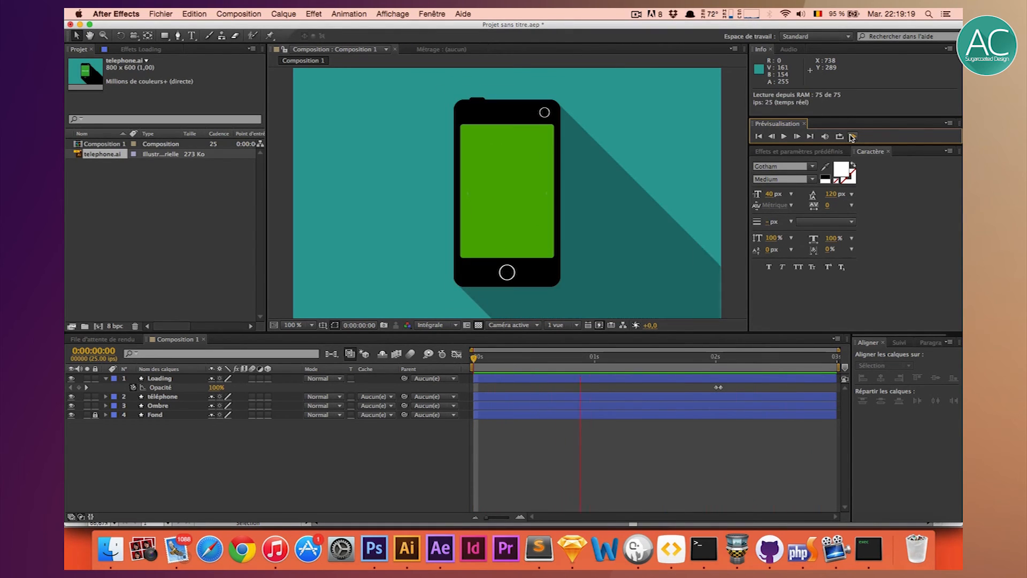
key("space")
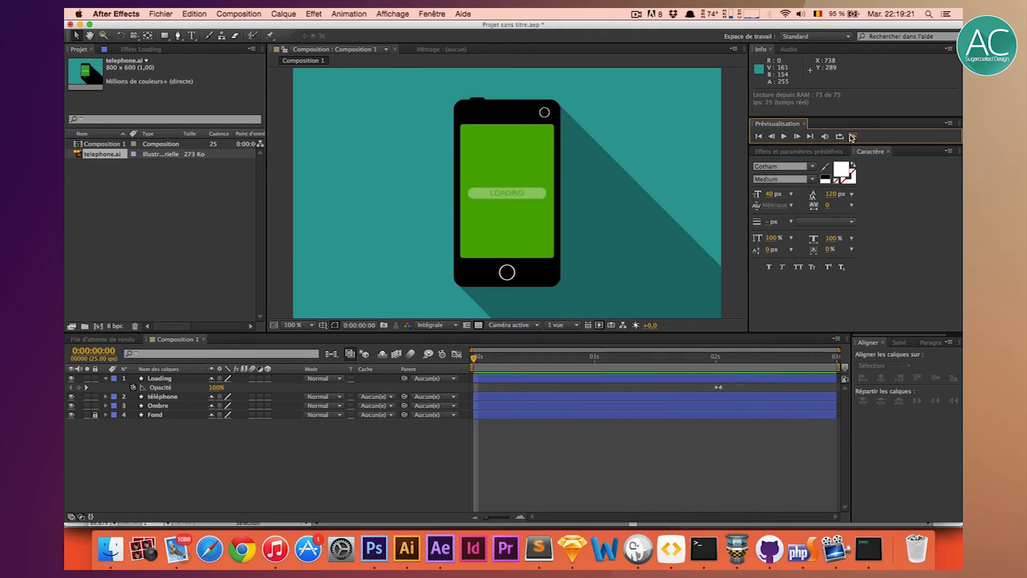
Move the Loading layer's 0% opacity keyframe to 0:00:02:03 and RAM preview the longer fade-out.
left_click(720, 389)
left_click(726, 388)
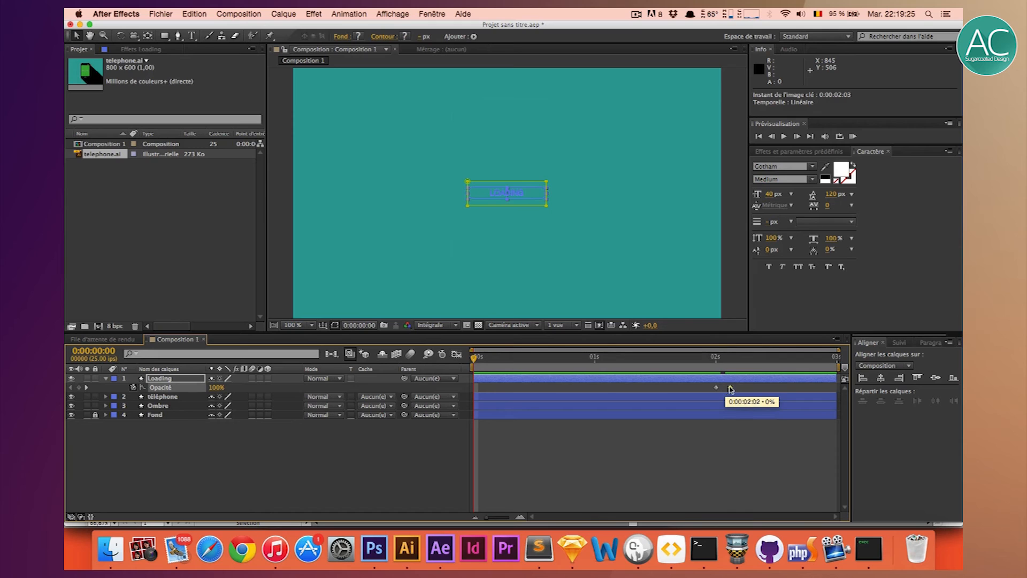
left_click(852, 136)
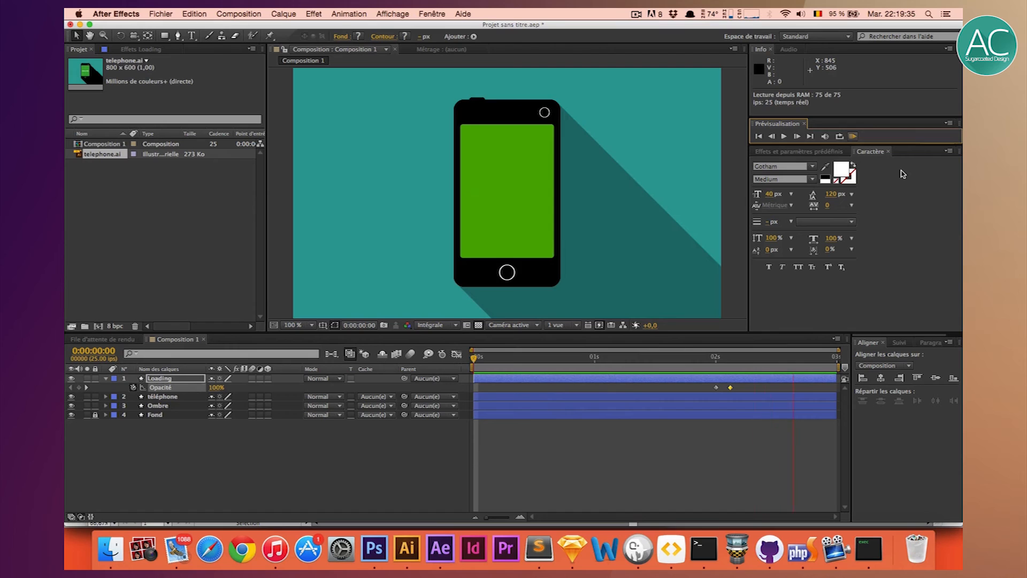
key("space")
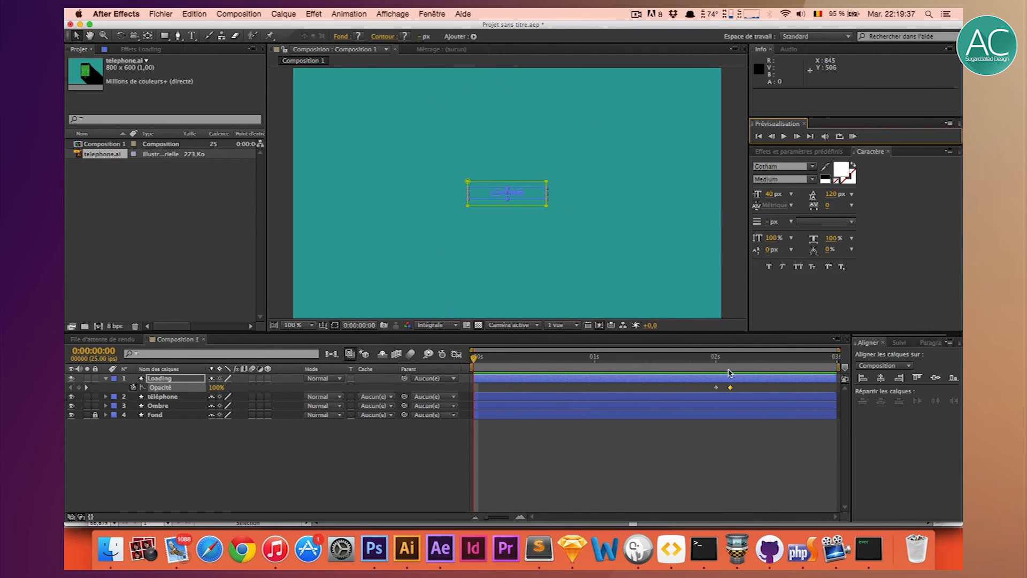
At 0:00:02:03, with the Loading layer deselected and collapsed, add the text "Hello !" on the phone screen and return to the Selection tool.
left_click(730, 368)
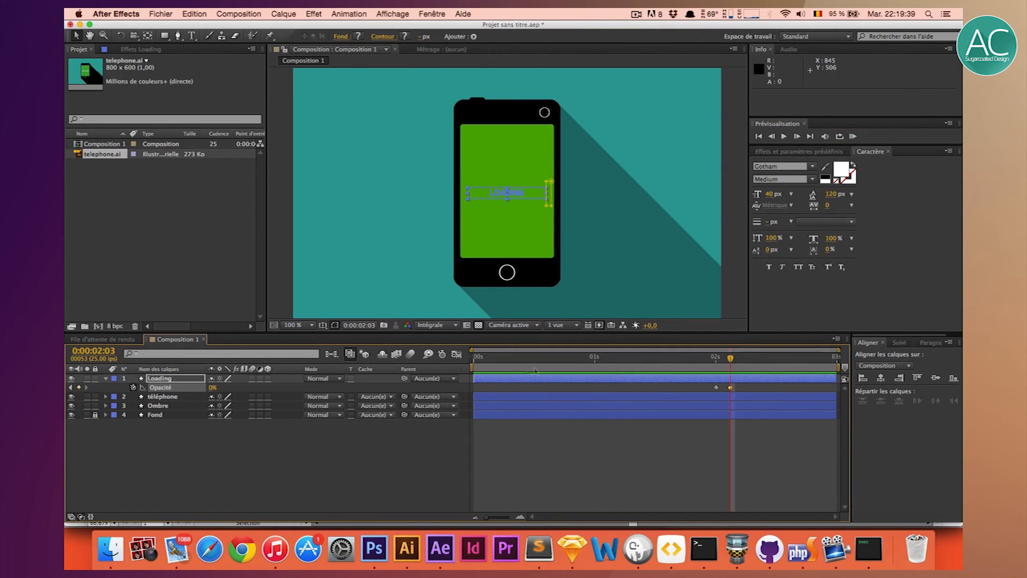
left_click(342, 481)
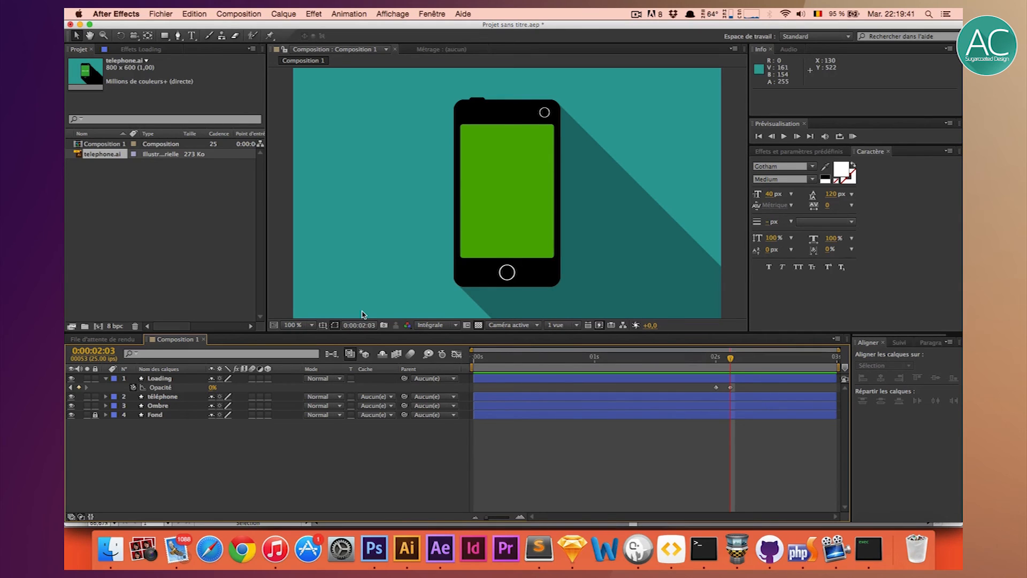
key("t")
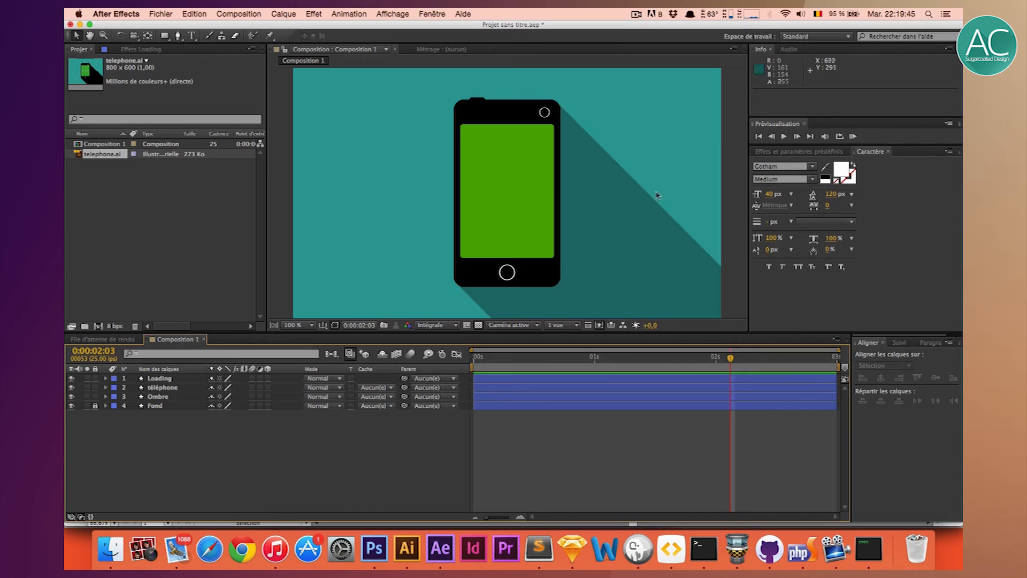
left_click(192, 36)
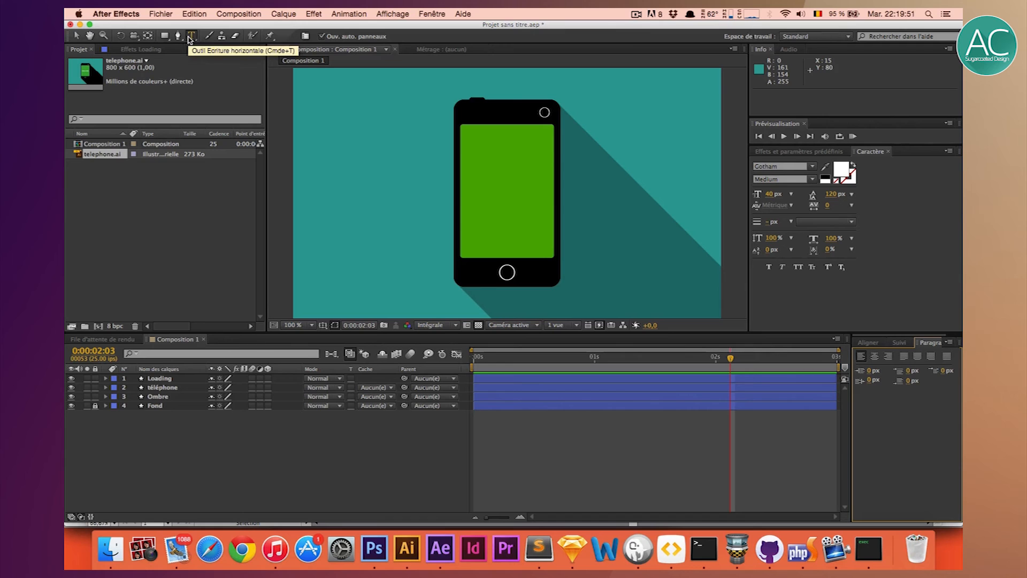
left_click(495, 187)
type("Hello !")
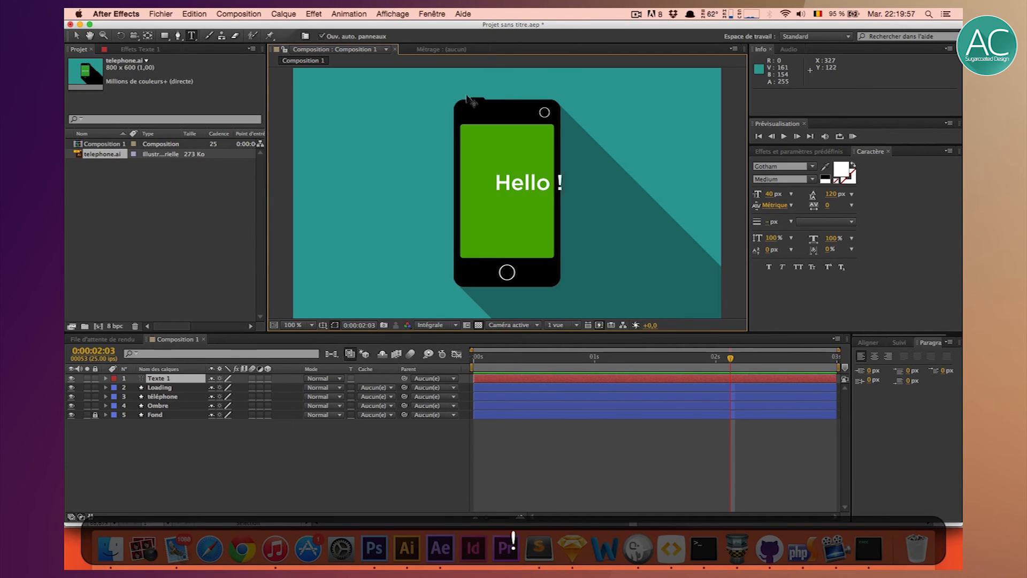
left_click(454, 35)
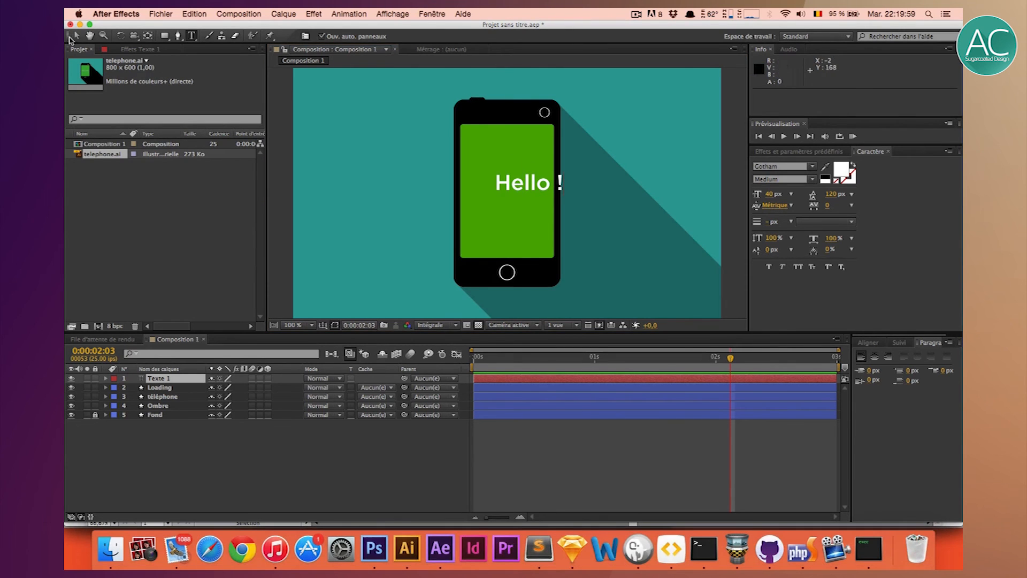
left_click(75, 35)
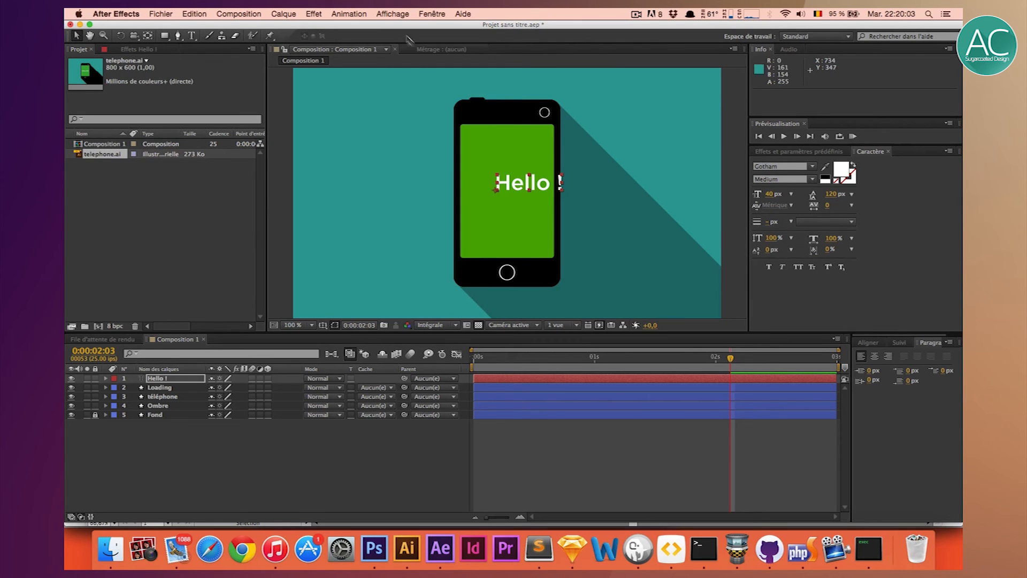
Align the "Hello !" text layer to the composition, centring it horizontally and vertically.
left_click(431, 15)
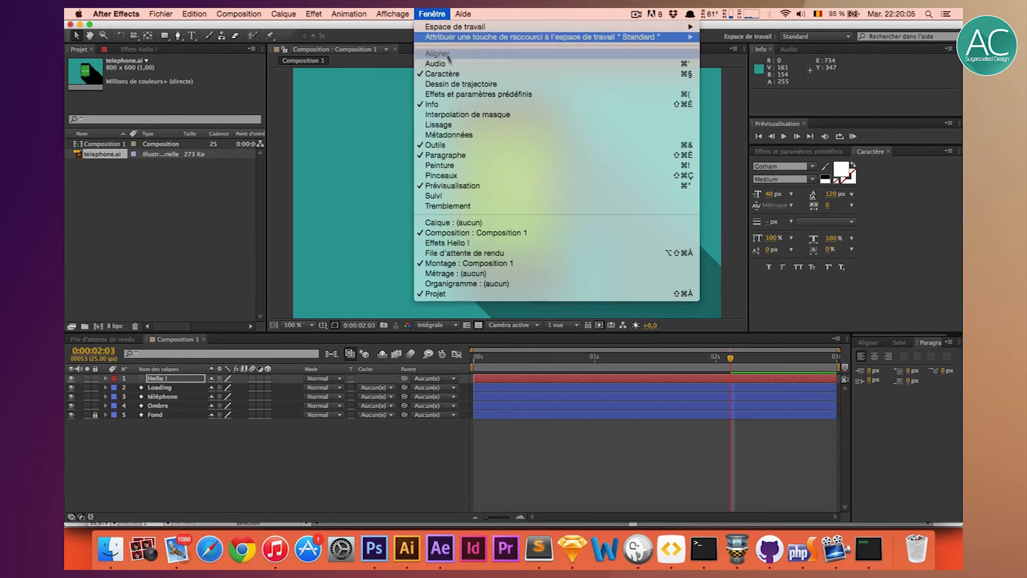
left_click(447, 54)
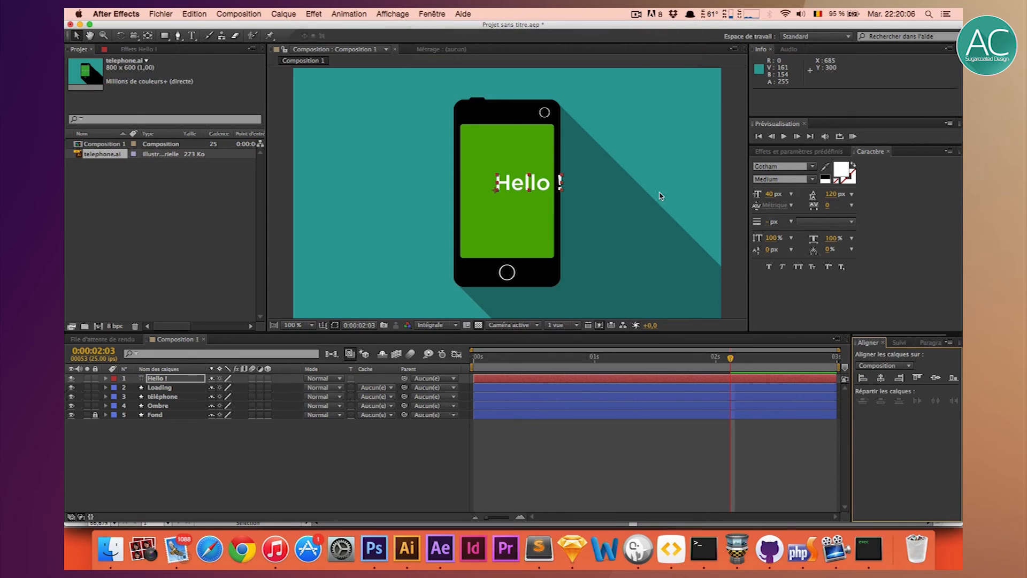
left_click(883, 366)
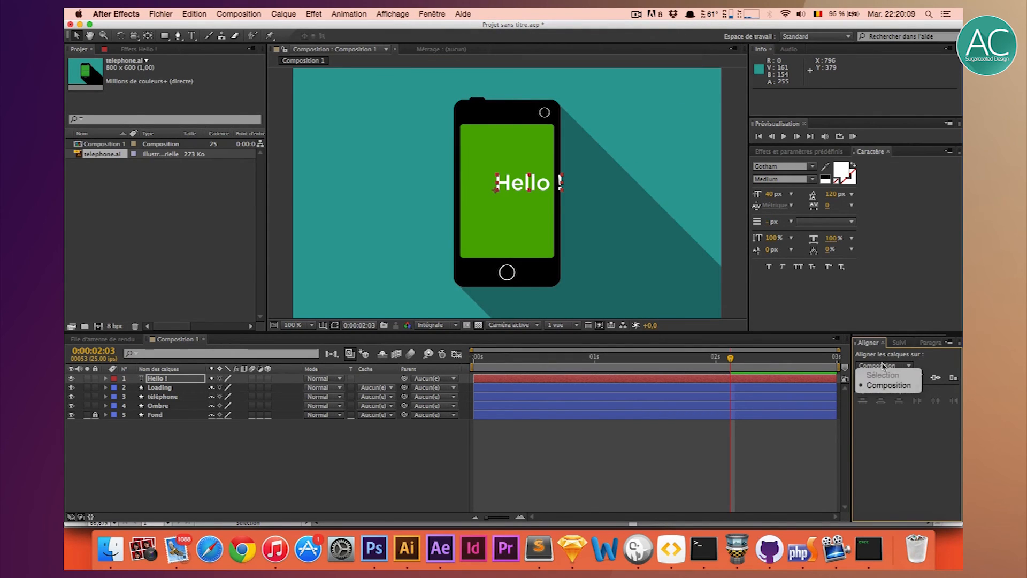
left_click(877, 384)
left_click(881, 378)
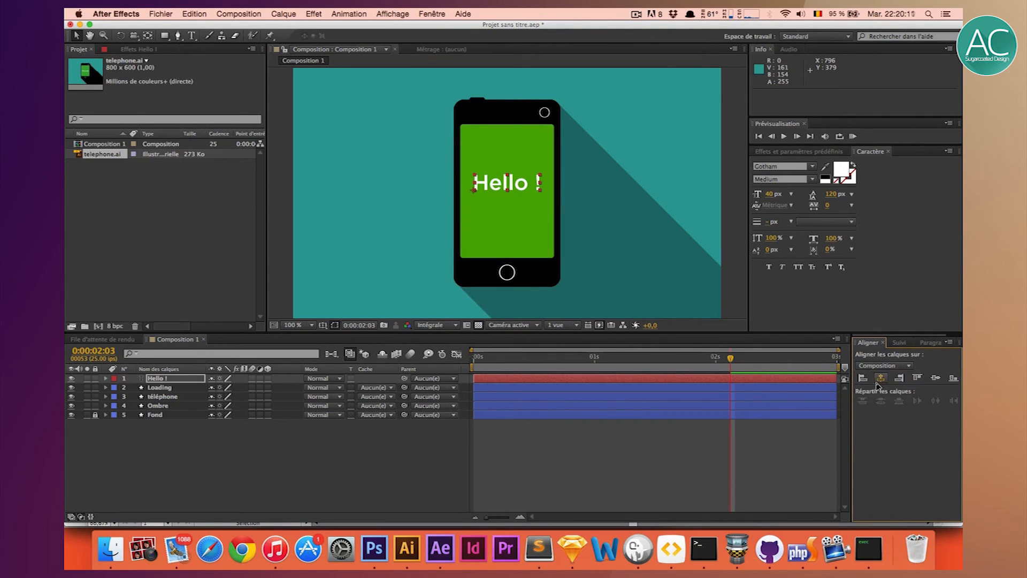
left_click(936, 378)
Nudge the "Hello !" text slightly to the right on the phone screen and select its layer.
key("Right")
key("Right")
key("Right")
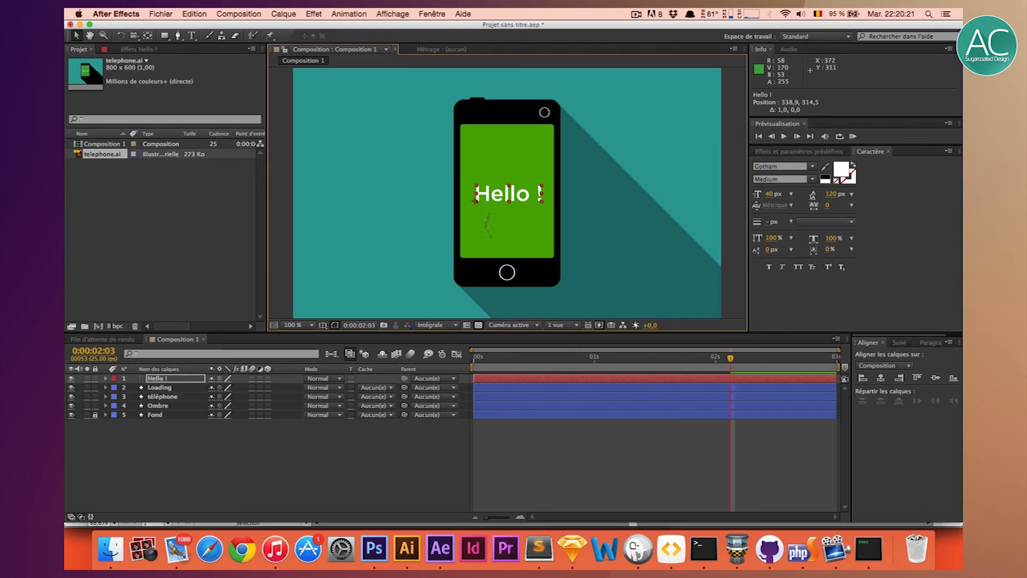
left_click(178, 380)
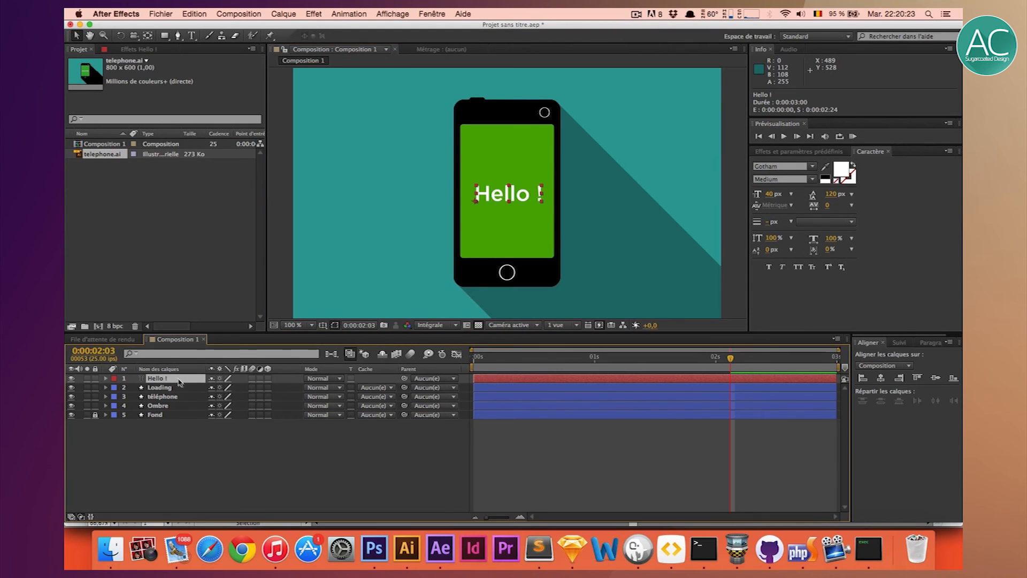
Add a 0% scale keyframe to the "Hello !" layer at 0:00:00:00.
key("s")
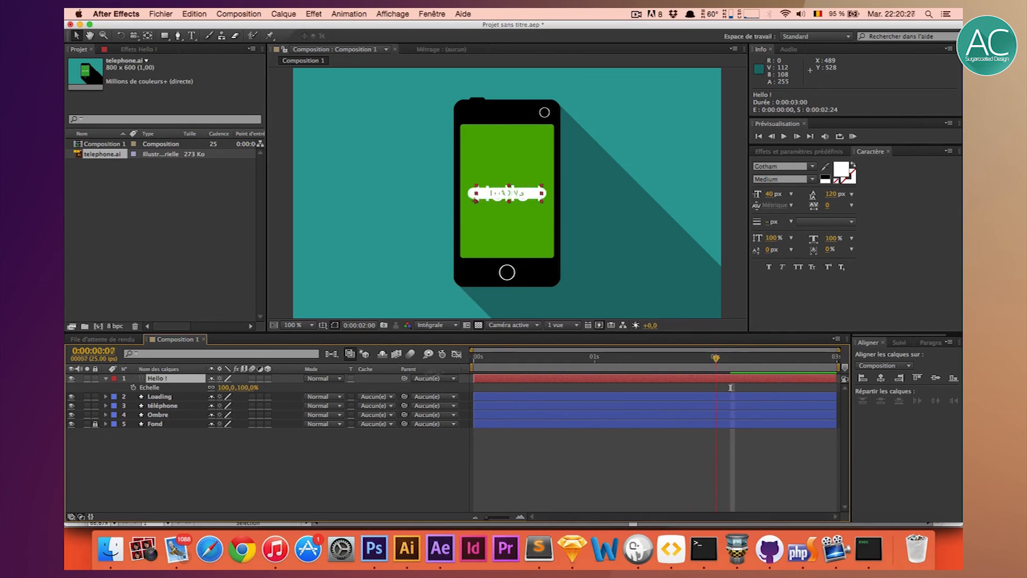
key("Home")
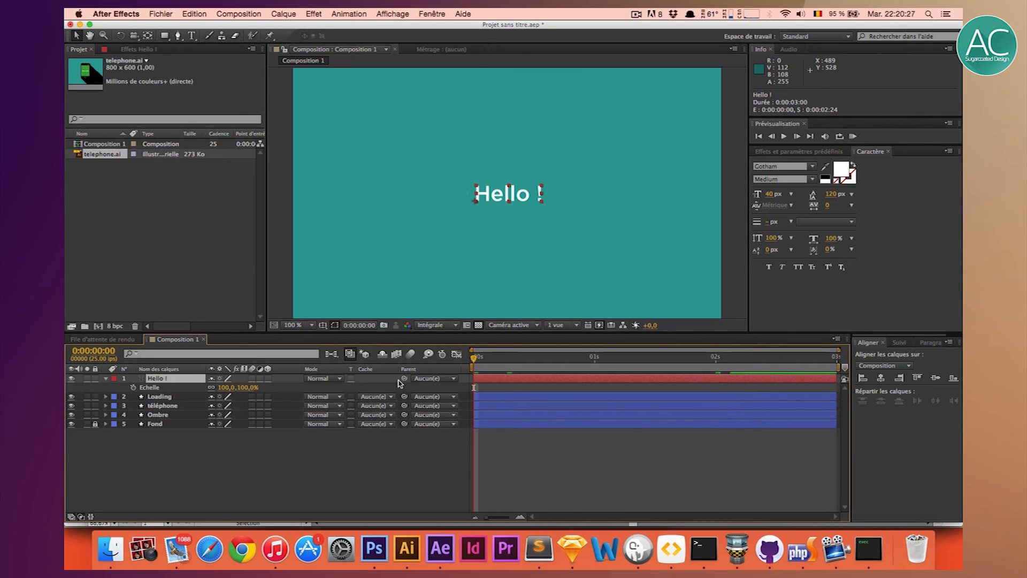
left_click(133, 388)
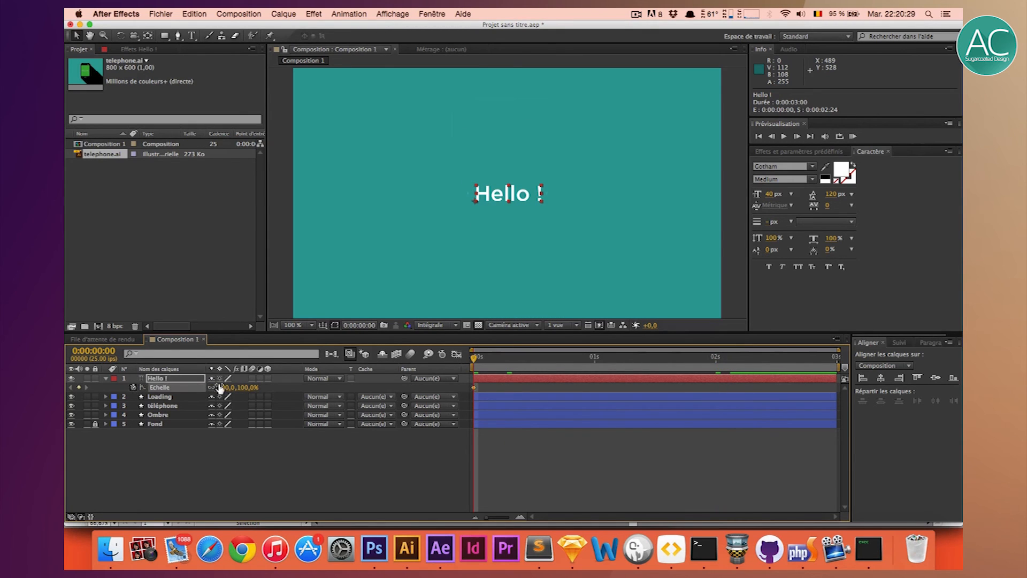
left_click(223, 387)
type("0")
key("Return")
At 0:00:02:03, in line with the Loading layer's last opacity keyframe, add a 0% scale keyframe to the "Hello !" layer.
left_click_drag(474, 357, 728, 367)
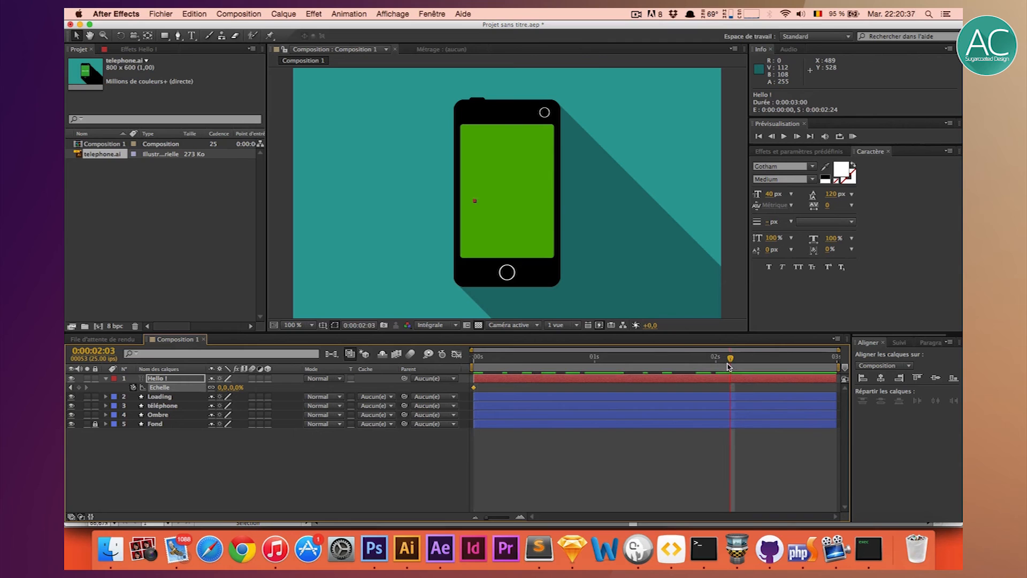
left_click(154, 397)
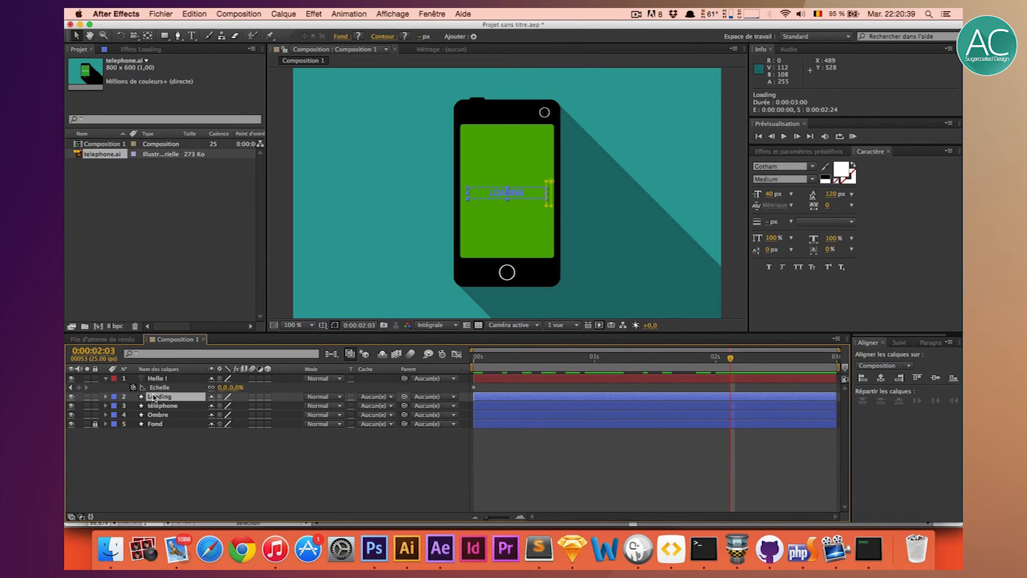
key("t")
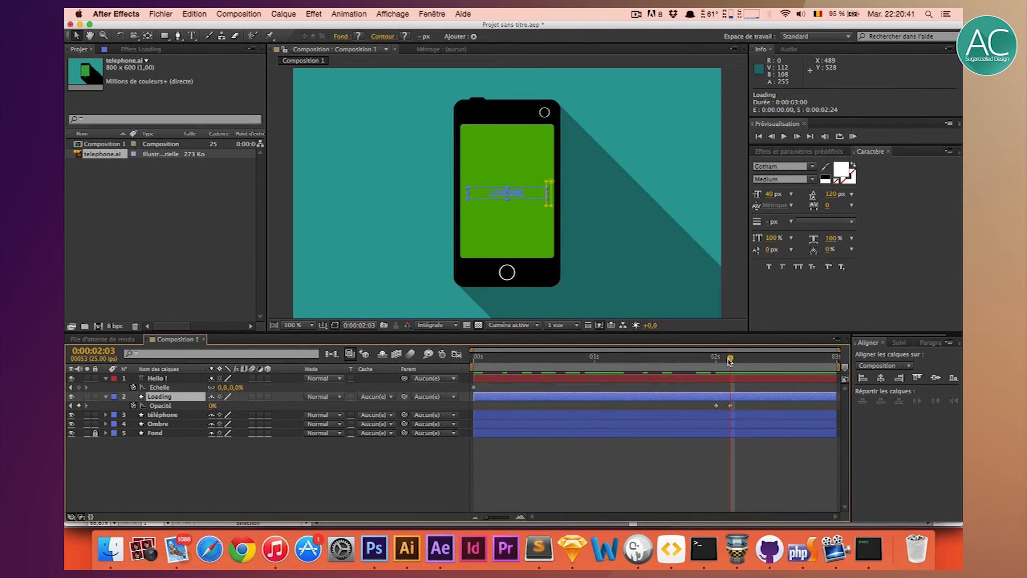
left_click(177, 379)
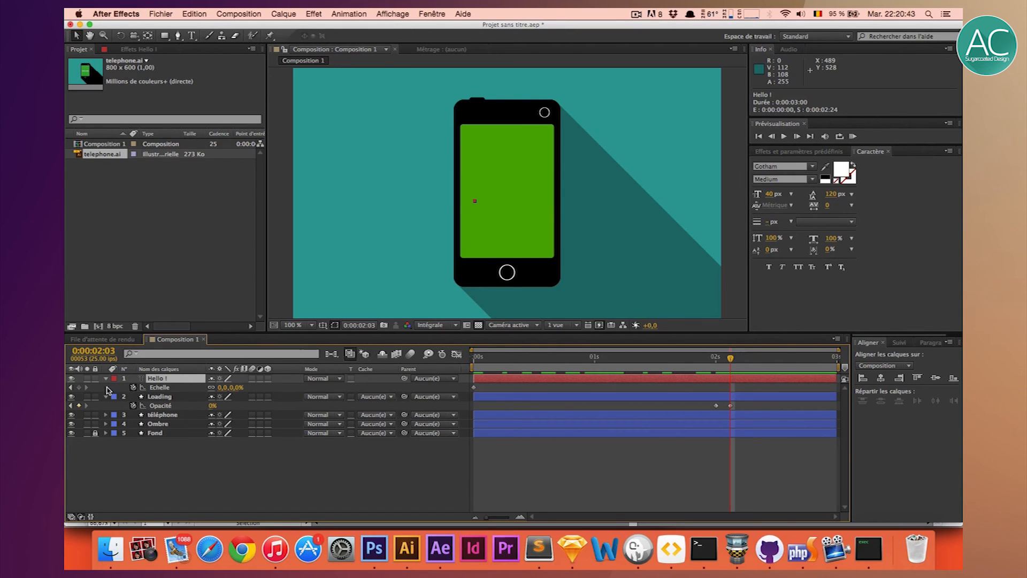
left_click(80, 387)
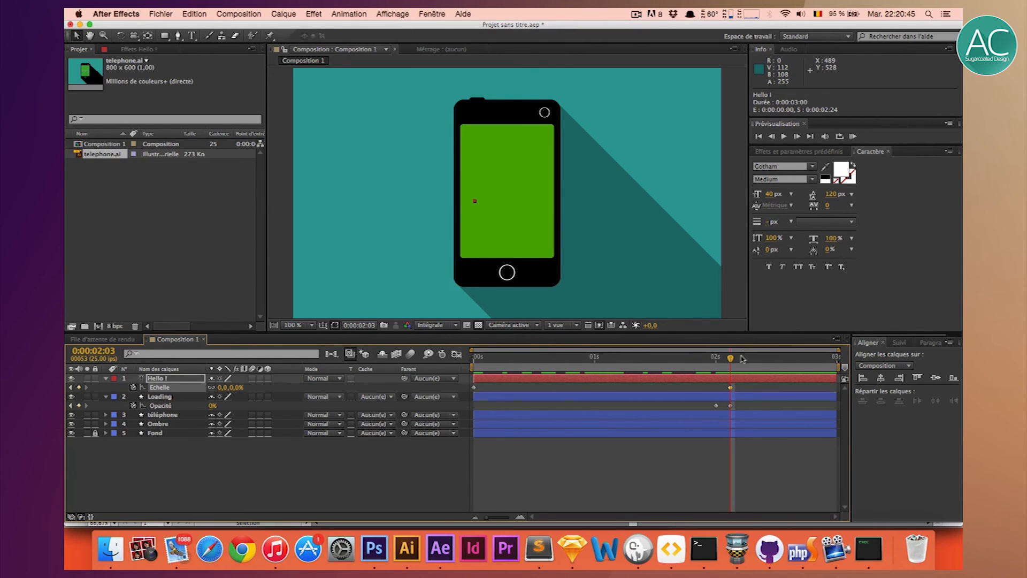
Set the "Hello !" layer's scale to 100% at 0:00:02:15 and RAM preview the animation from the start.
left_click_drag(731, 358, 784, 357)
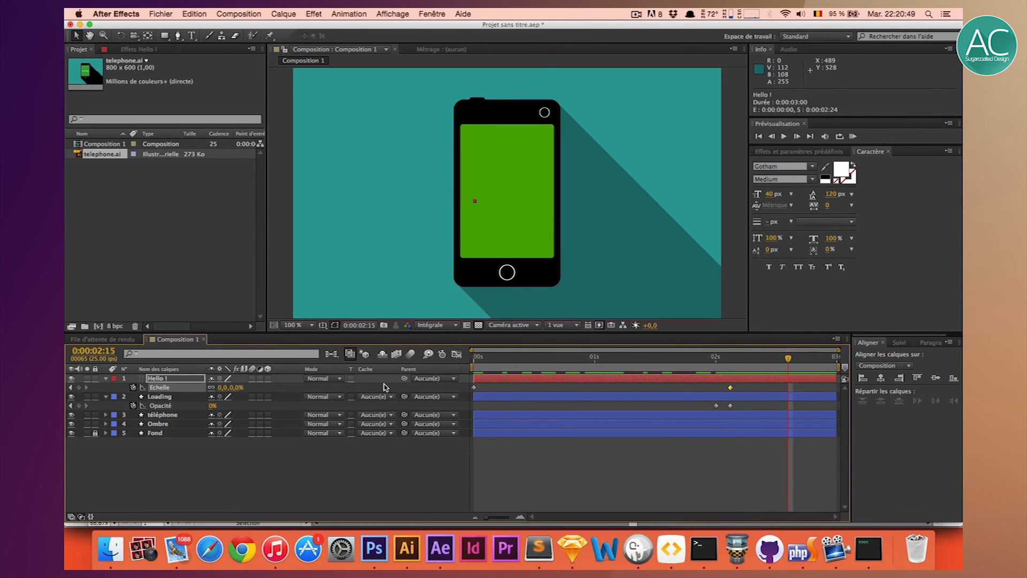
left_click(222, 388)
type("10")
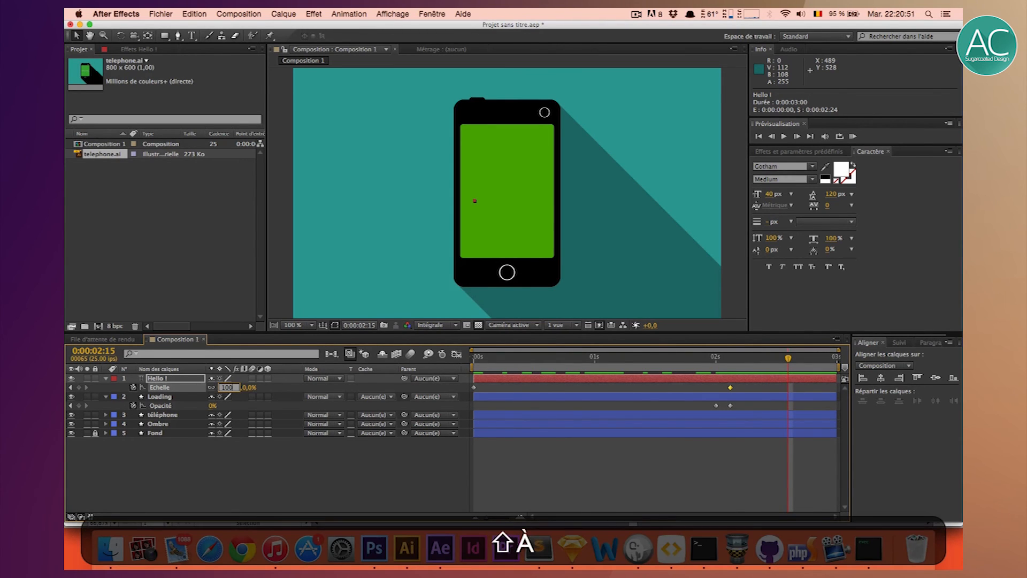
key("shift+Return")
left_click_drag(788, 361, 410, 350)
left_click(737, 233)
left_click(856, 135)
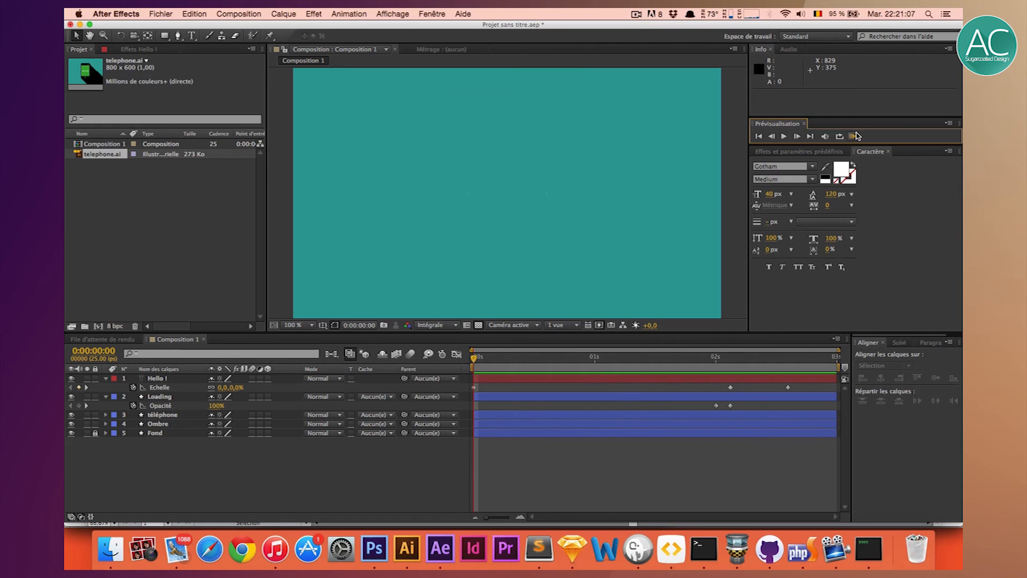
Set the duration of Composition 1 to 0:00:03:20 in the composition settings.
left_click(764, 454)
left_click(313, 14)
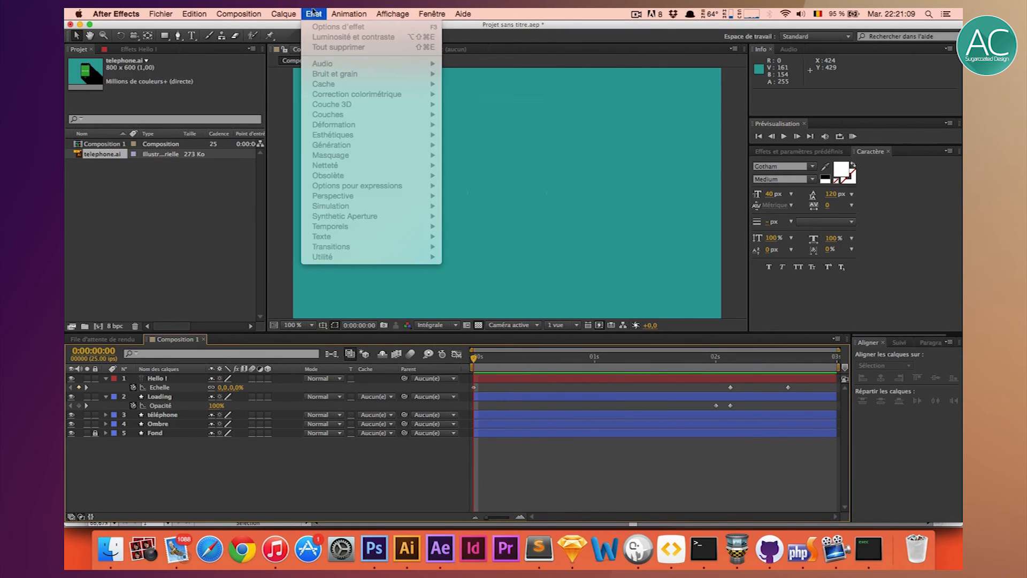
left_click(262, 42)
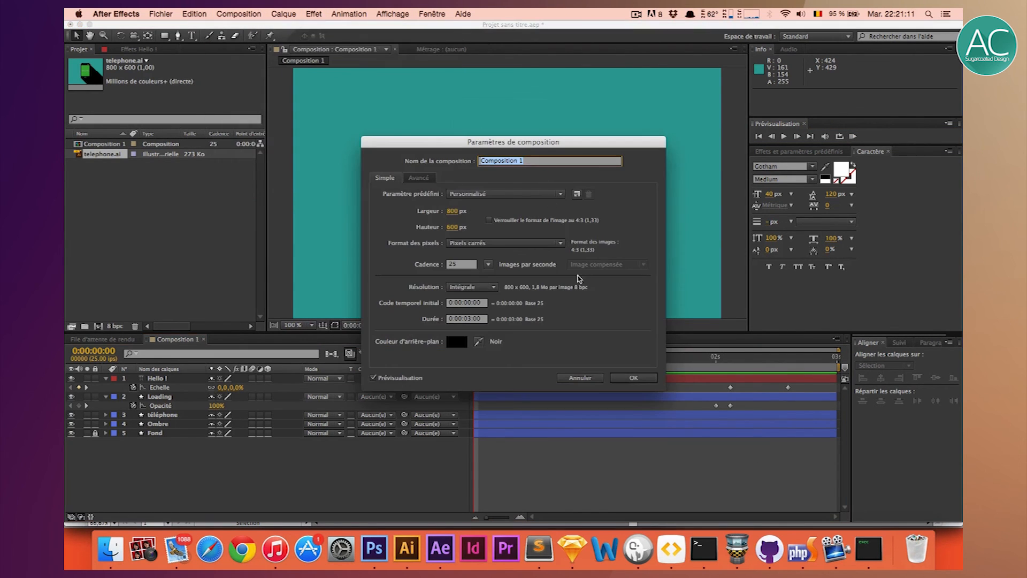
left_click(472, 320)
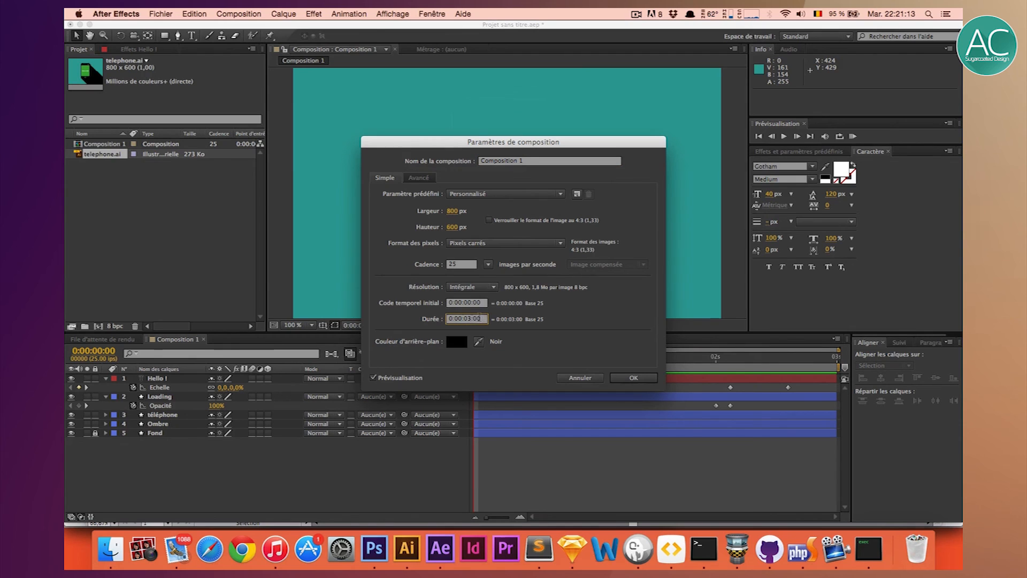
key("Right")
key("shift+BackSpace")
key("shift+BackSpace")
type("20")
key("shift+Return")
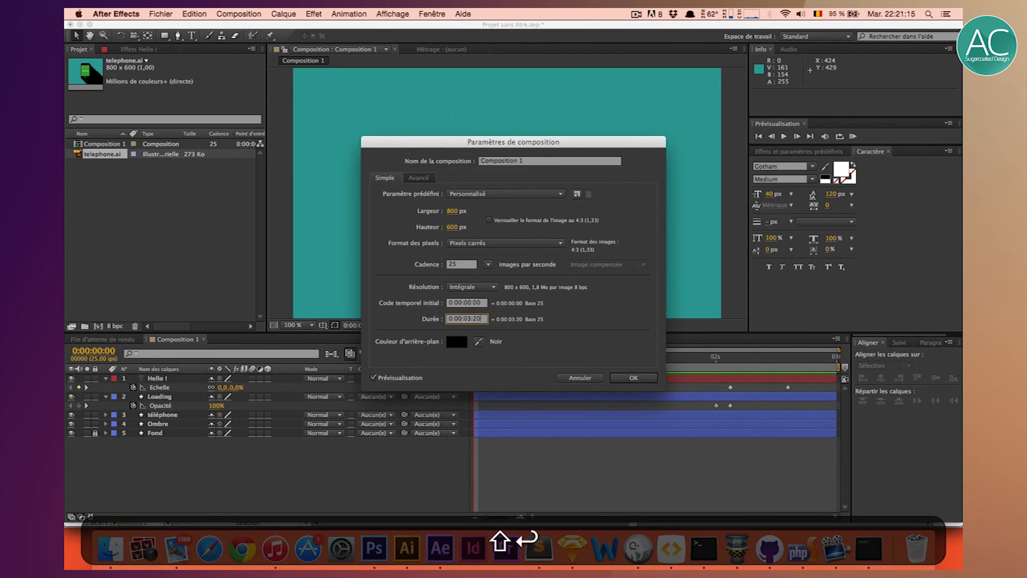
Unlock the Fond layer and extend all five layers to the new end of the composition.
scroll(717, 489, "right", 5)
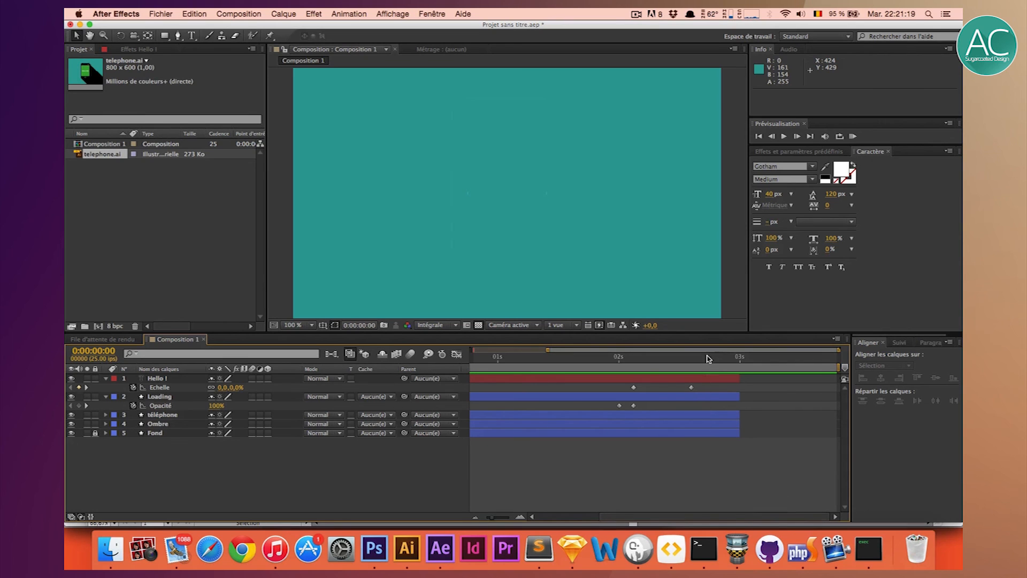
left_click(733, 380)
left_click(727, 397, "shift")
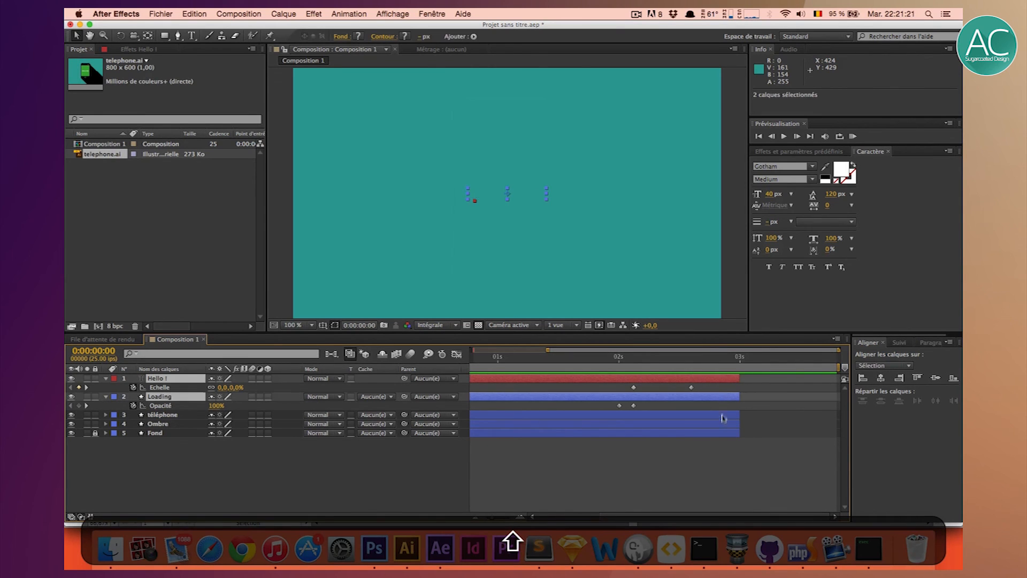
left_click(723, 415, "shift")
left_click(723, 426, "shift")
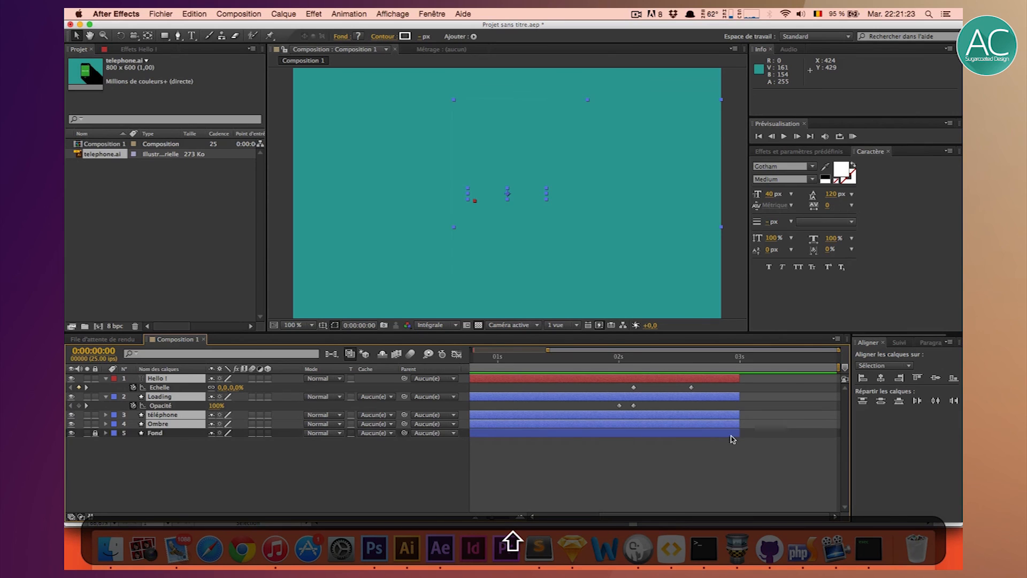
left_click(95, 433)
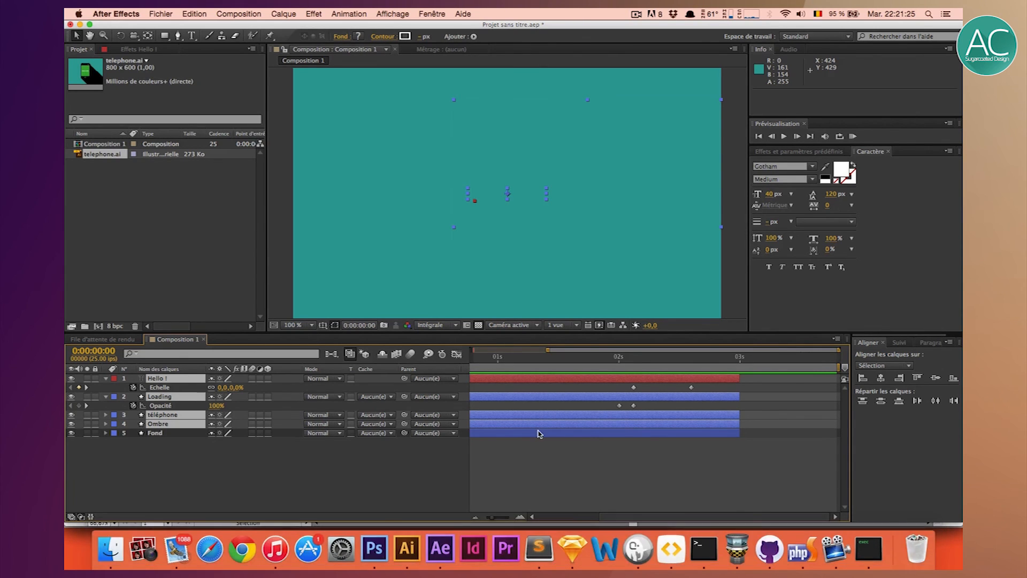
left_click(645, 433, "shift")
left_click_drag(741, 423, 837, 424)
left_click(798, 486)
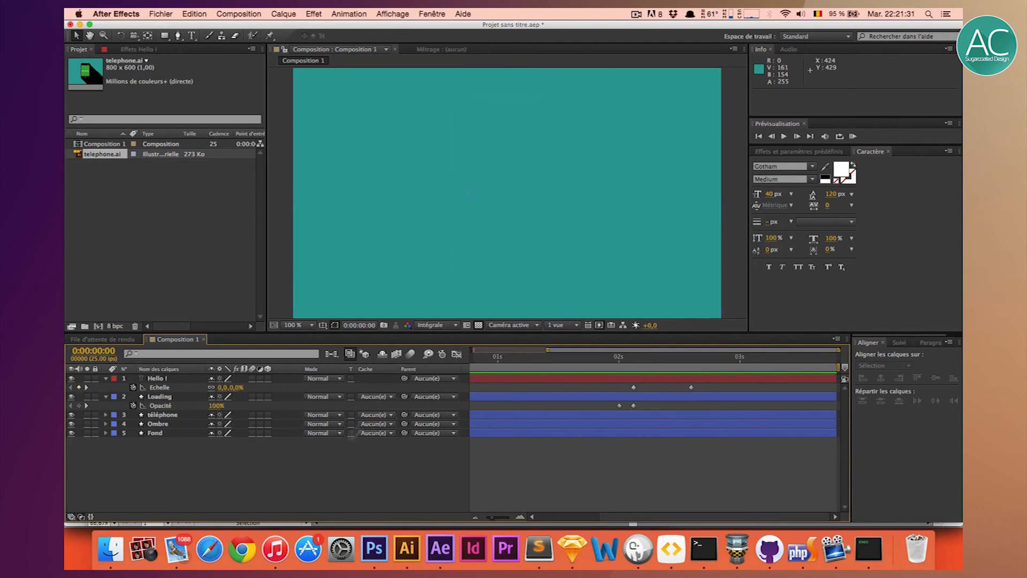
left_click_drag(525, 359, 348, 348)
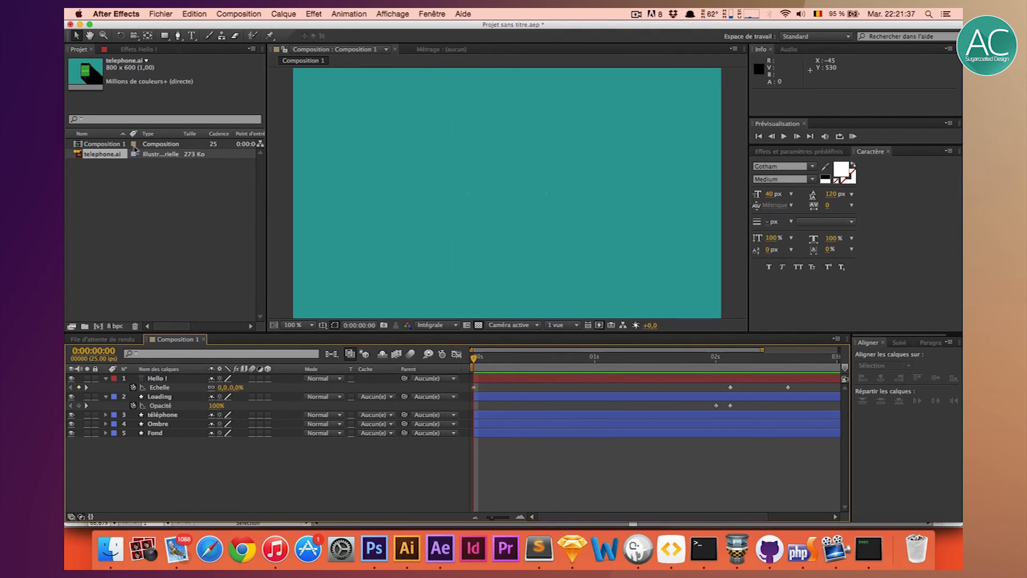
Add Composition 1 to the render queue.
left_click(124, 341)
left_click(107, 146)
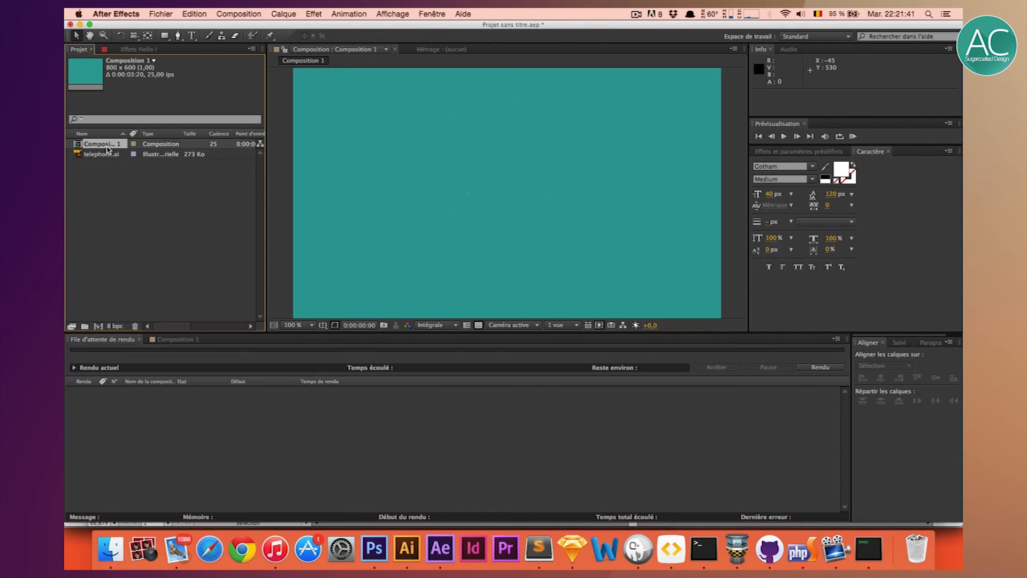
left_click_drag(138, 268, 196, 431)
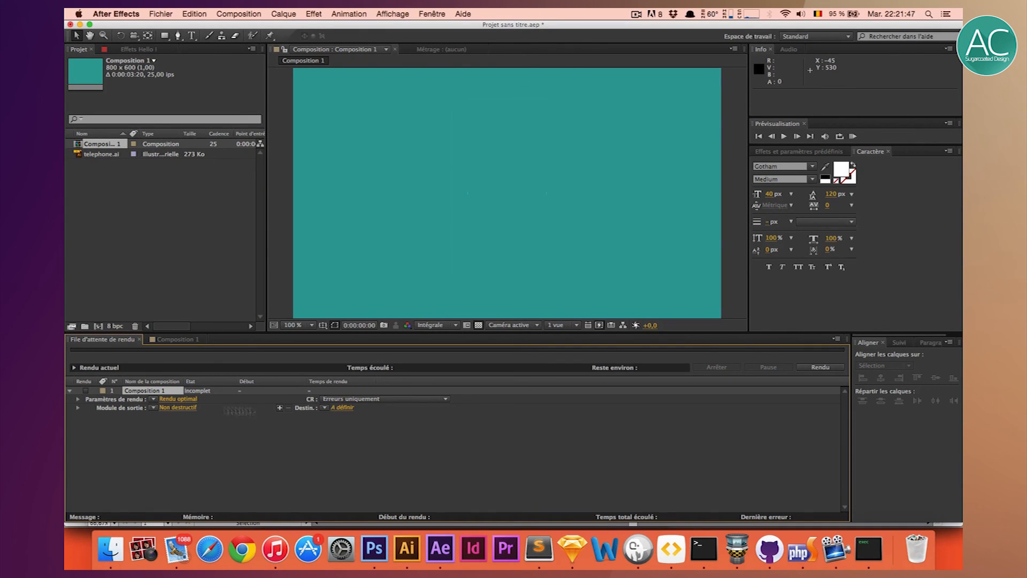
Set the render destination to a new folder named "Rendu" on the Desktop, keeping the file name Composition 1.
left_click(349, 408)
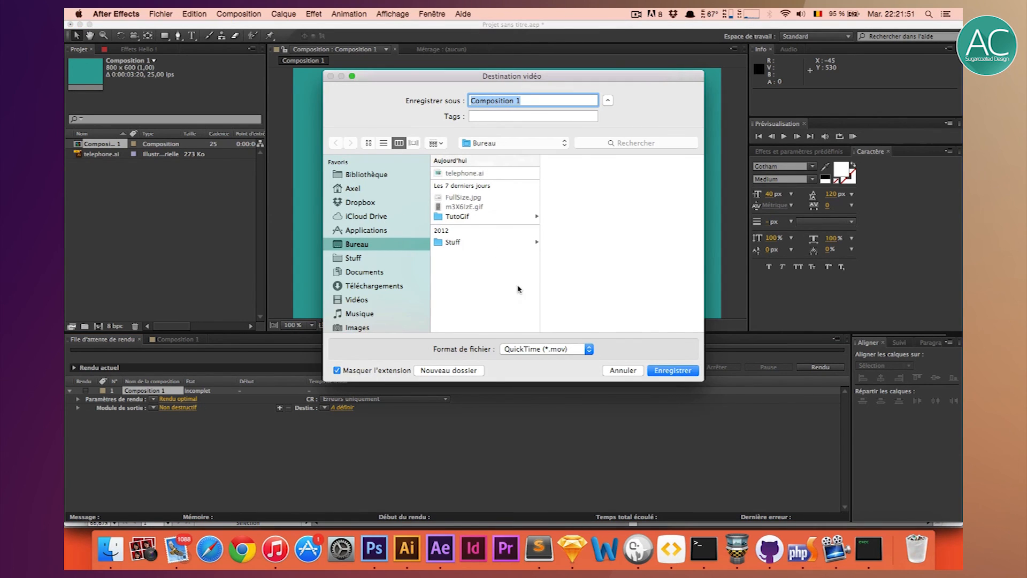
left_click(455, 371)
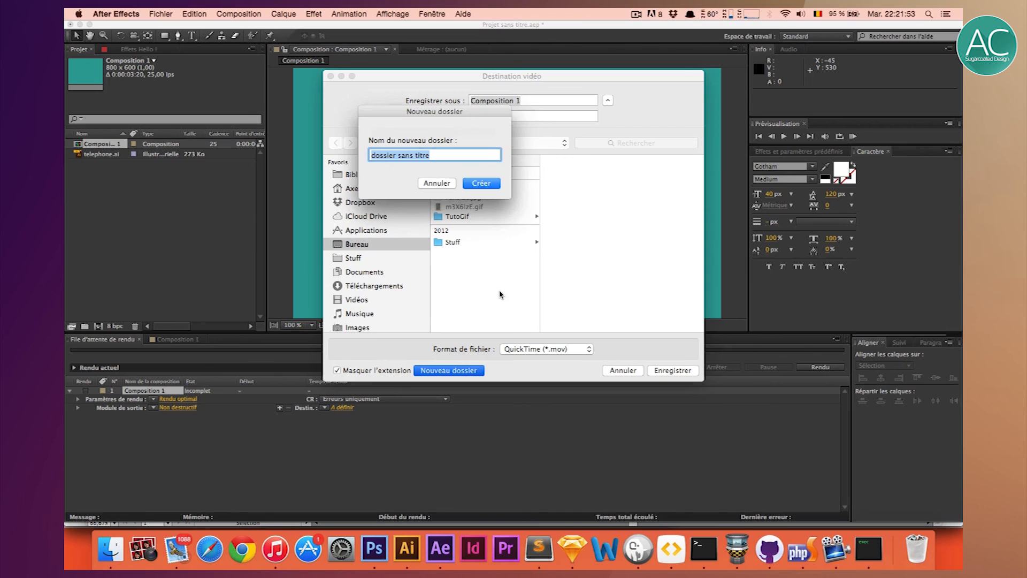
type("Rendu")
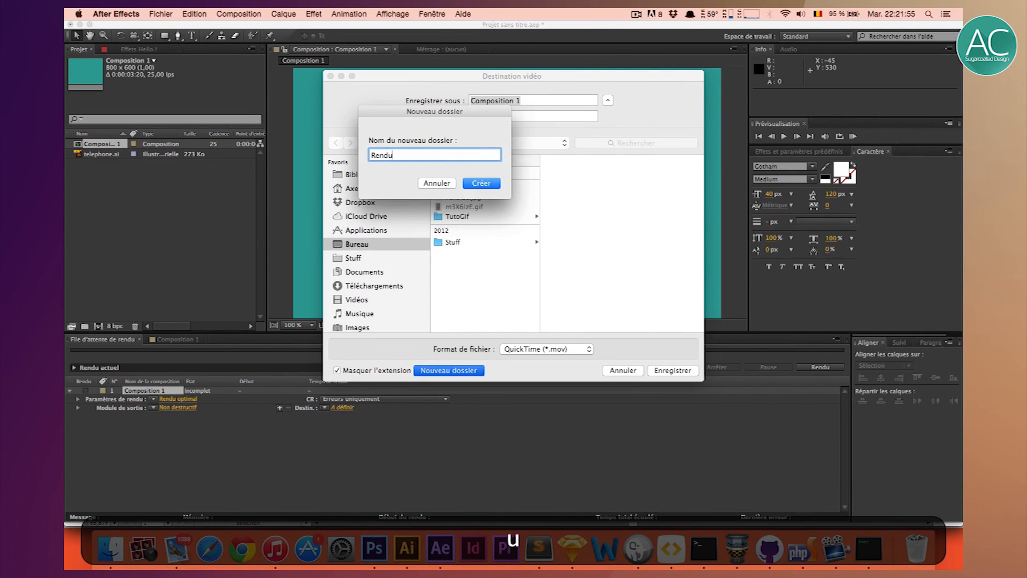
key("Return")
left_click(589, 349)
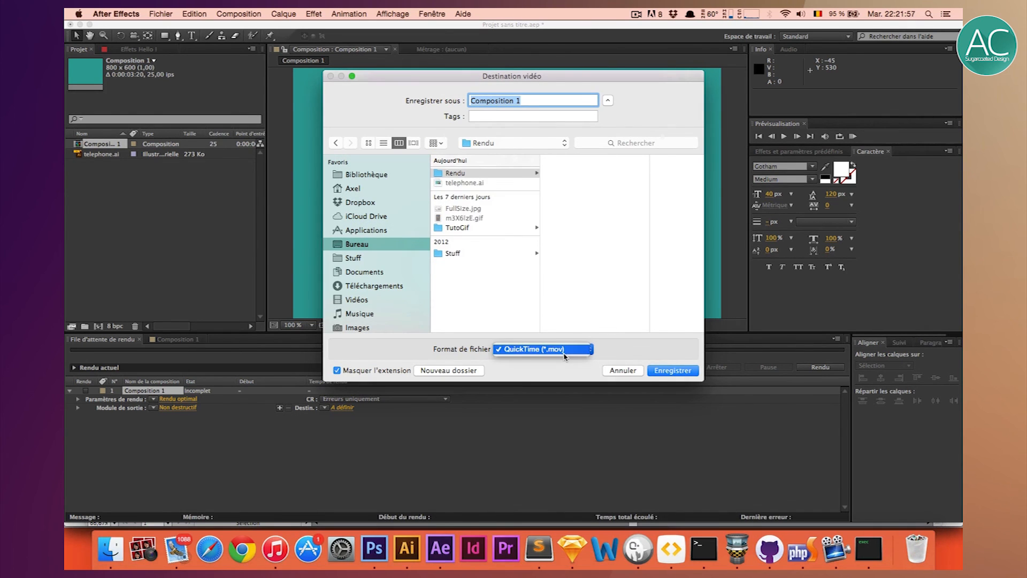
left_click(626, 340)
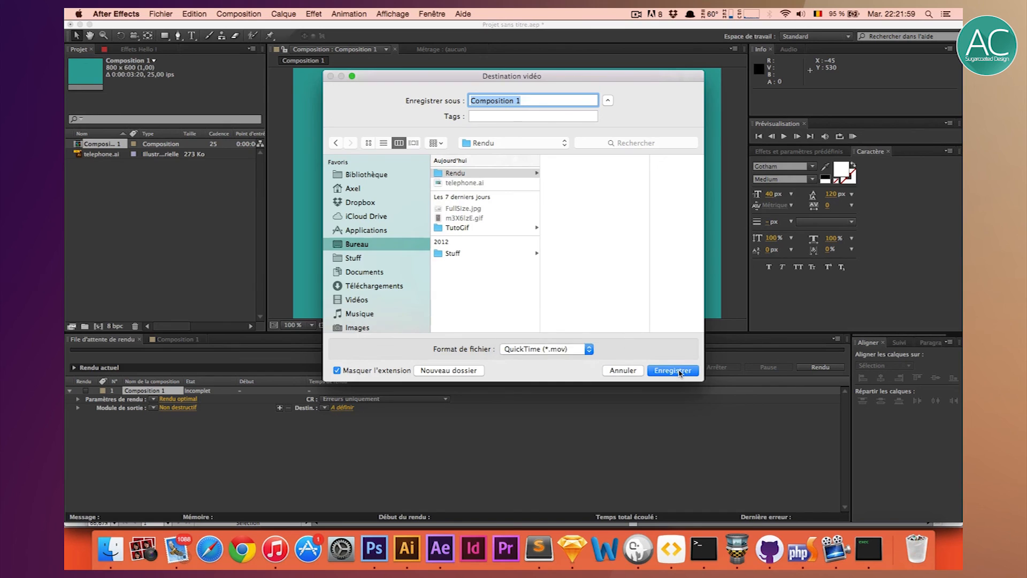
left_click(678, 371)
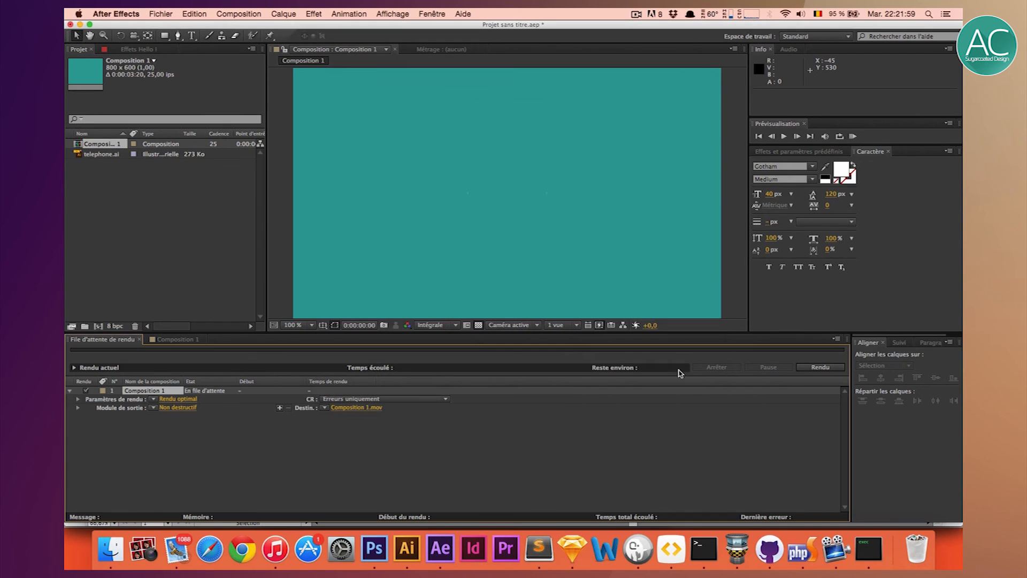
Set the output module format to PNG sequence and check that the render destination is the Rendu folder.
left_click(179, 407)
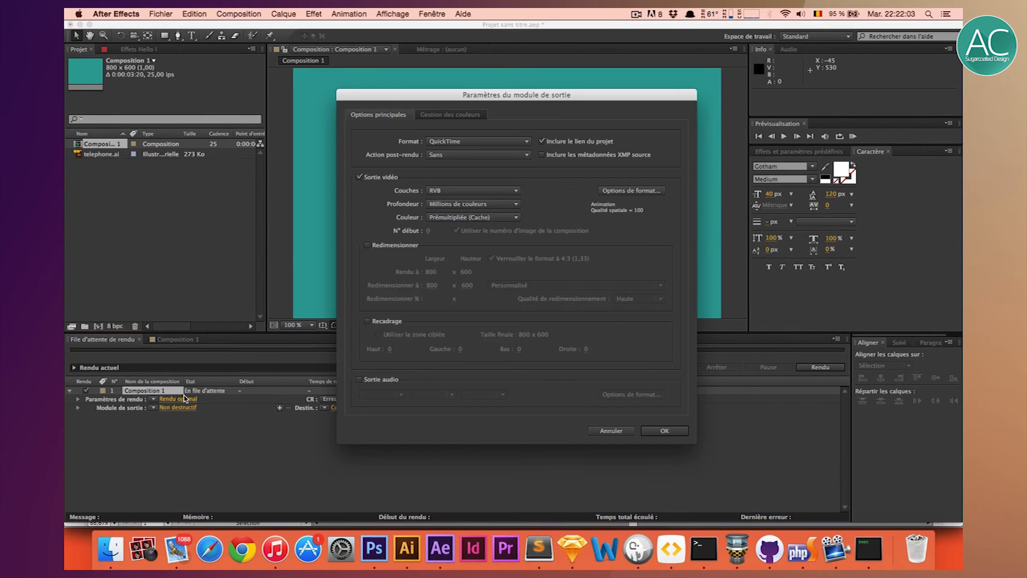
left_click(453, 142)
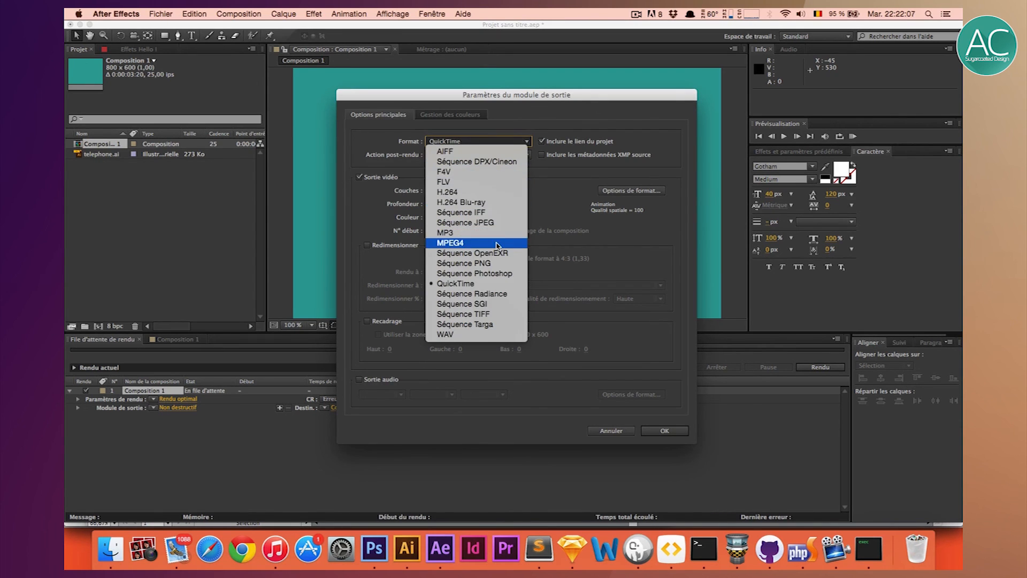
left_click(479, 263)
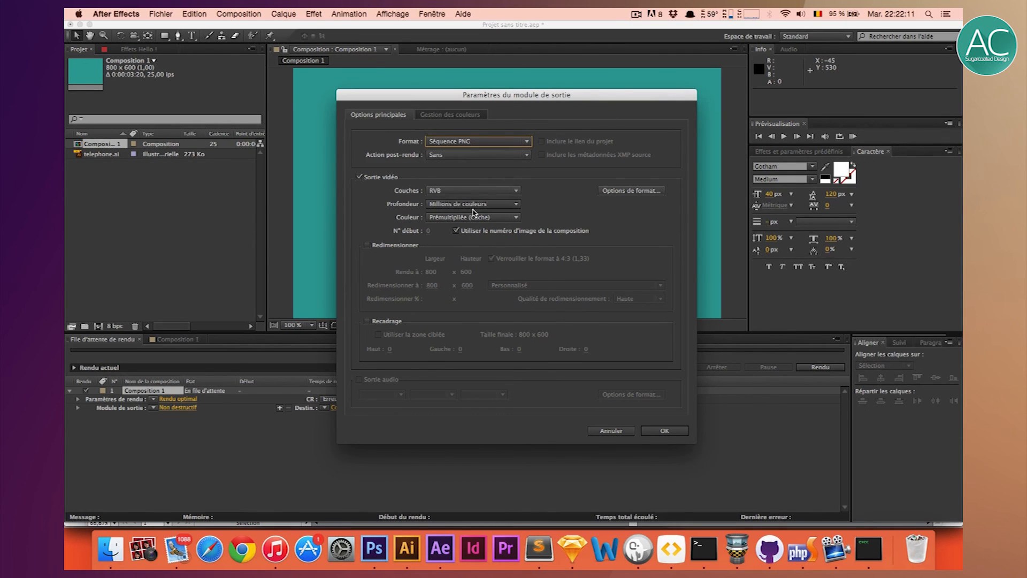
left_click(678, 432)
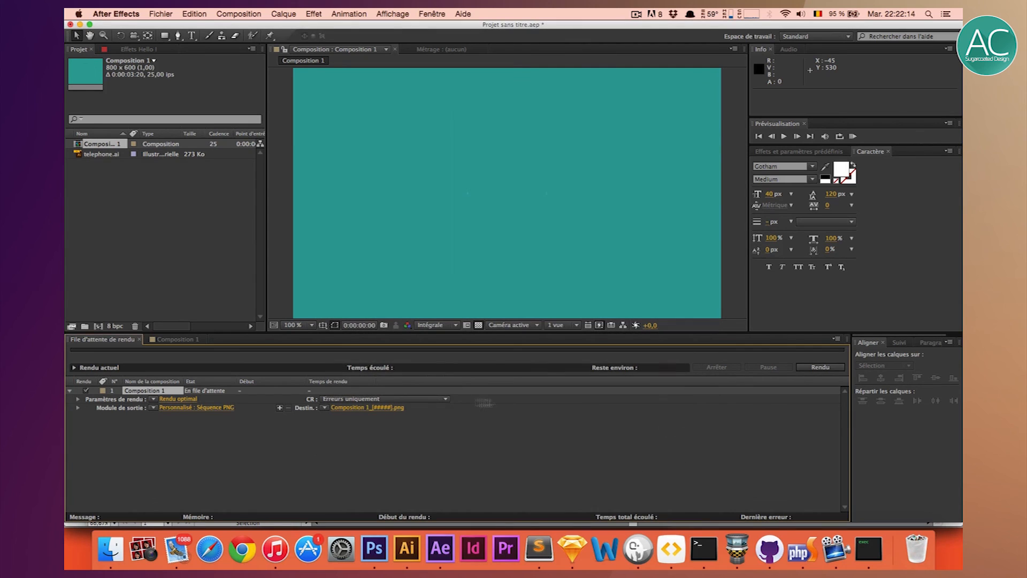
left_click(371, 409)
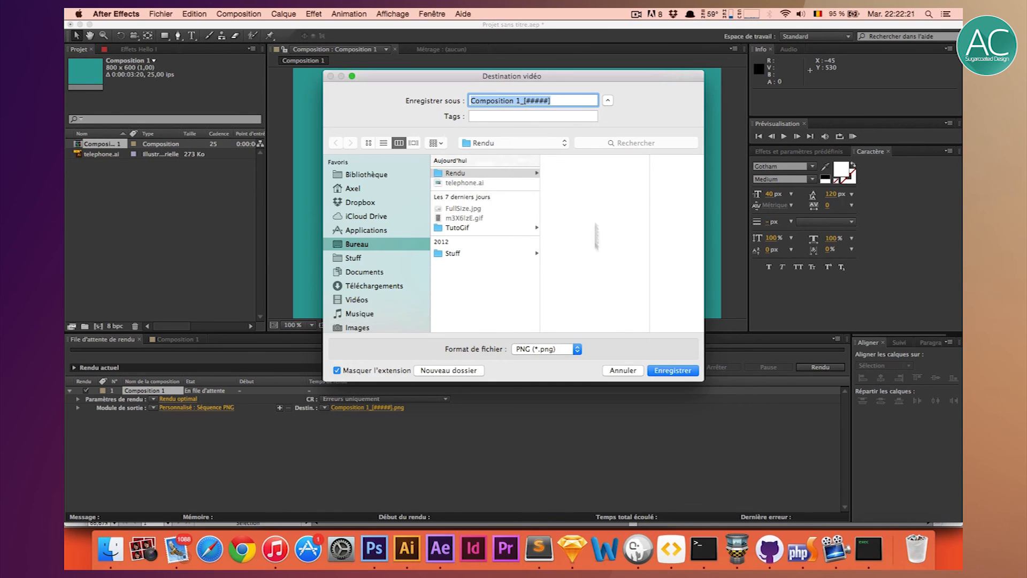
left_click(625, 370)
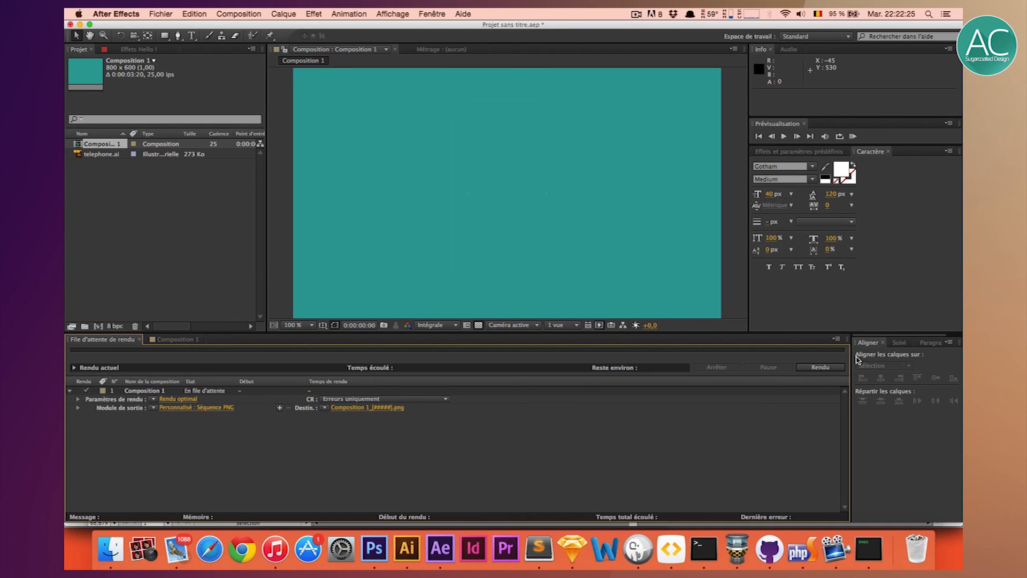
Render the queued Composition 1 and open the Rendu folder in Finder.
left_click(822, 368)
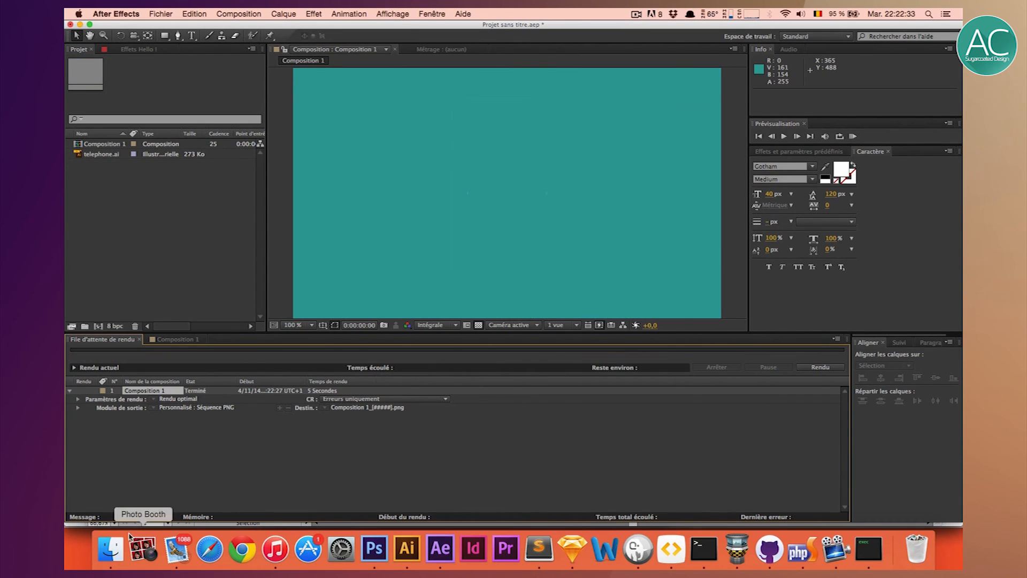
left_click(110, 548)
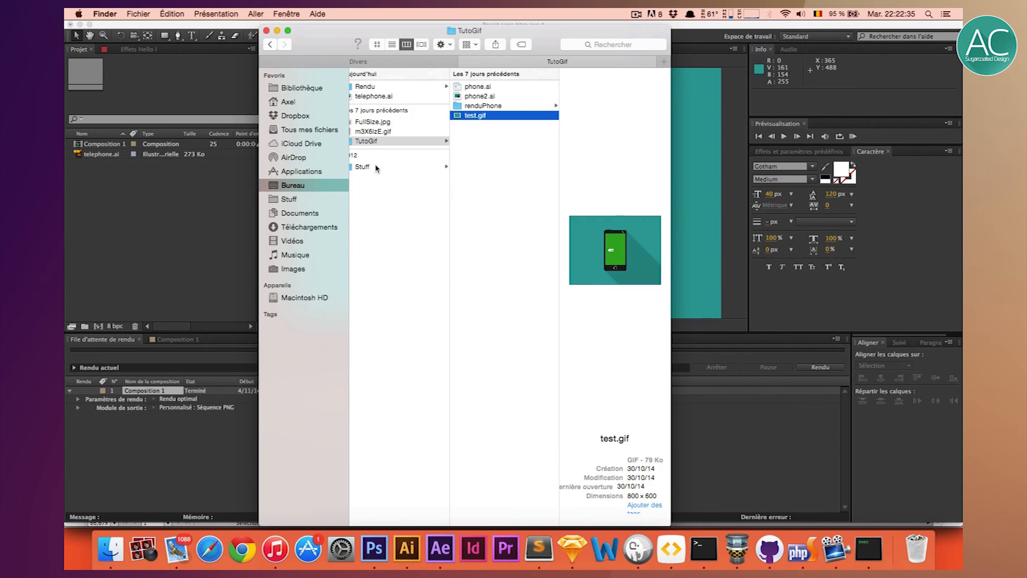
left_click(366, 86)
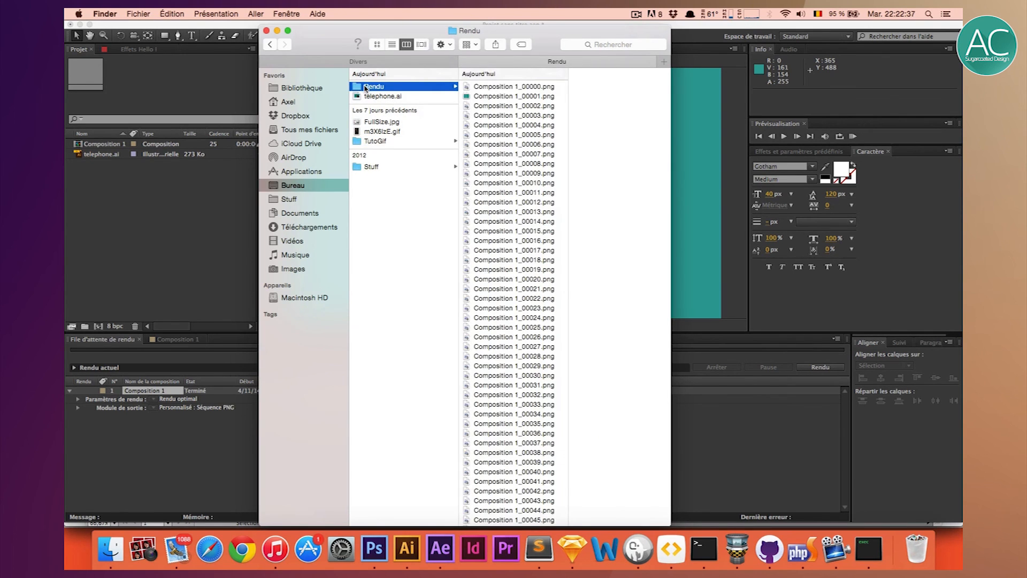
Preview the rendered PNG frames in the Rendu folder one after another to check the animation.
key("Right")
key("Down")
key("Down")
key("Down")
key("Down")
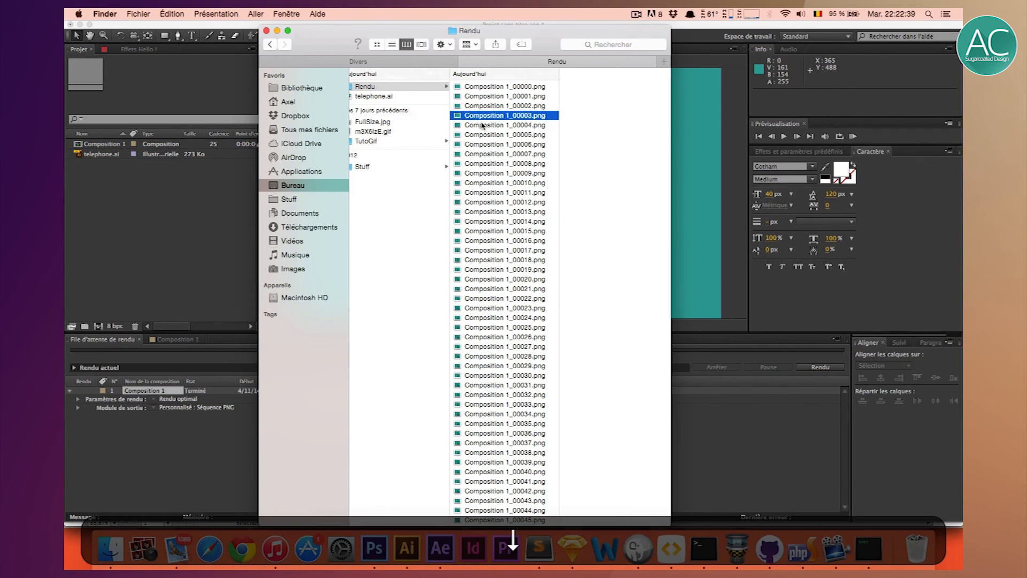
key("space")
key("Down")
key("Down")
key("Down")
key("Down")
key("Down")
key("Down")
key("Down")
key("Down")
key("Down")
key("Down")
key("Down")
key("Down")
key("Down")
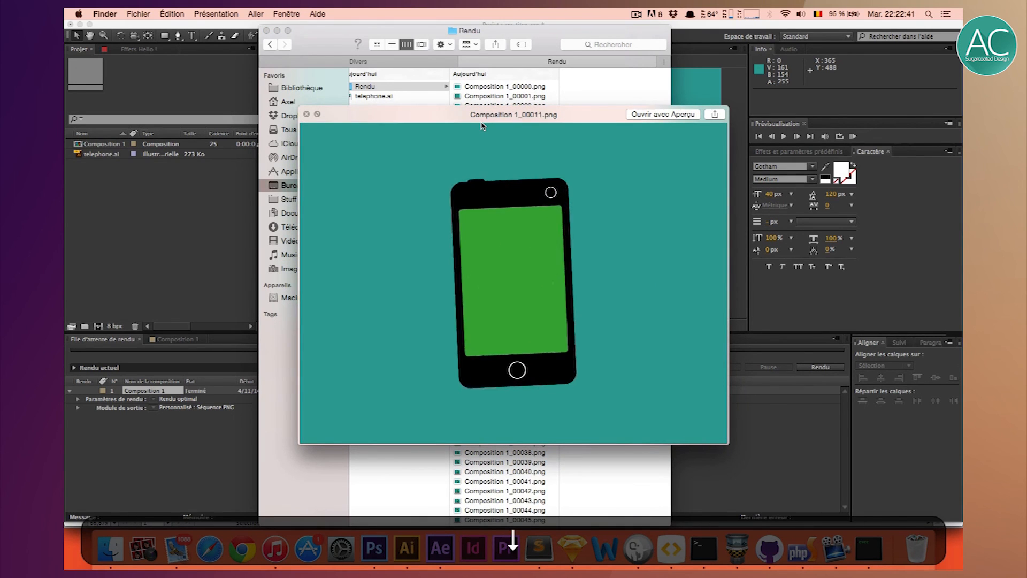
key("Down")
key("Down")
key("Down")
key("Down")
key("Down")
key("Down")
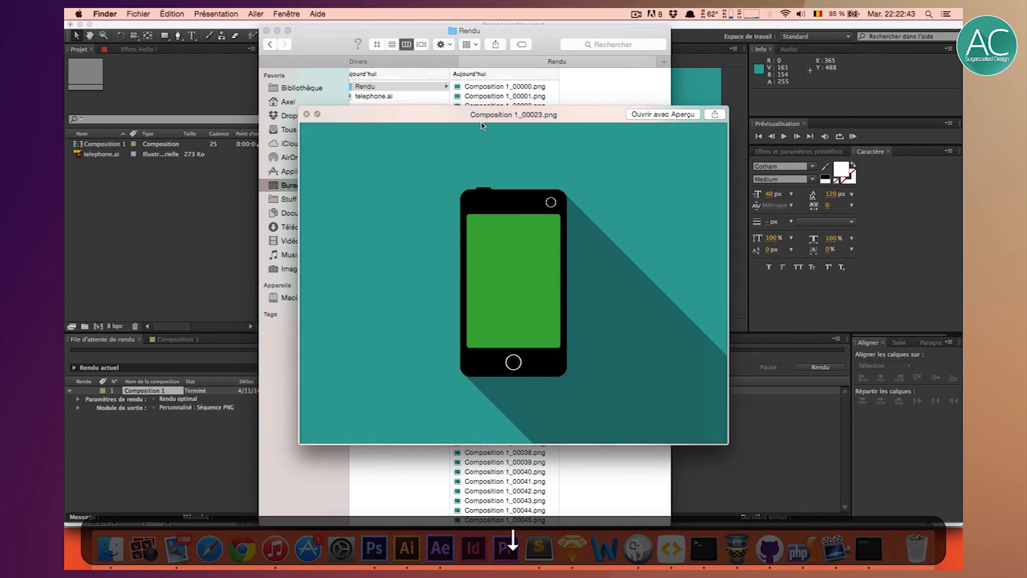
key("space")
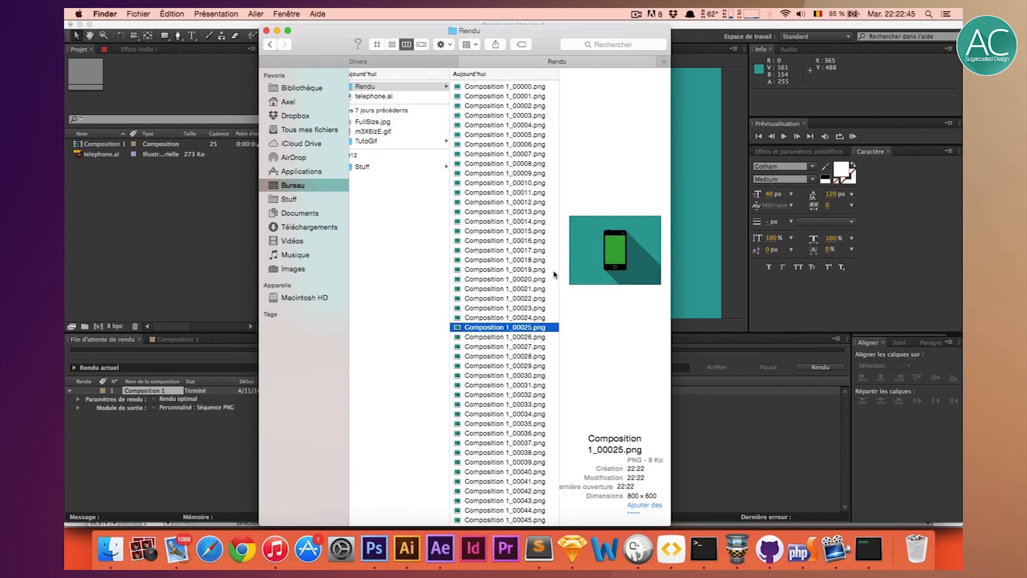
Switch to Photoshop and open the Rendu frames as an image sequence, starting from Composition 1_00000.png, at 25 frames per second.
left_click(747, 417)
left_click(374, 549)
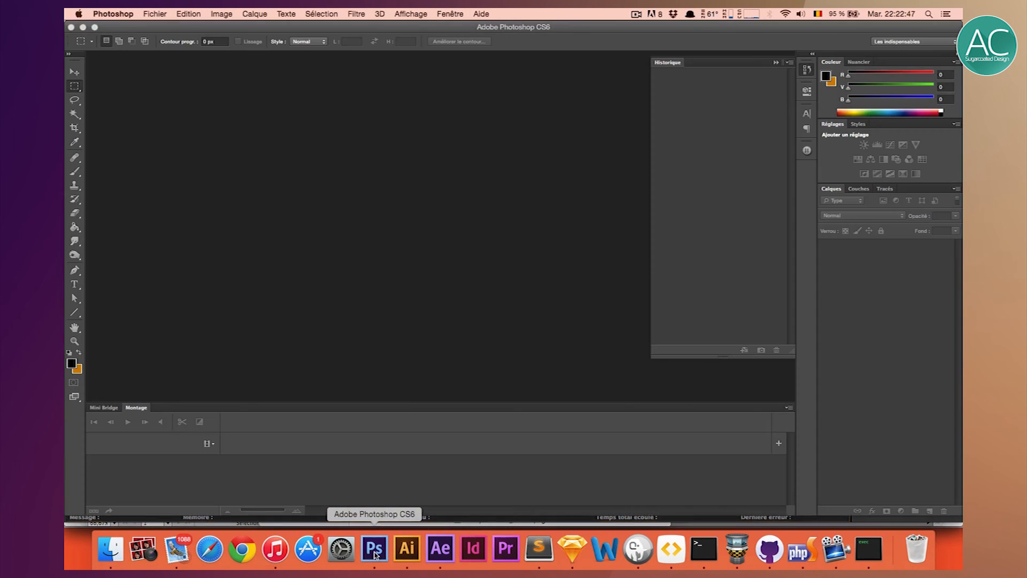
left_click(145, 13)
left_click(170, 38)
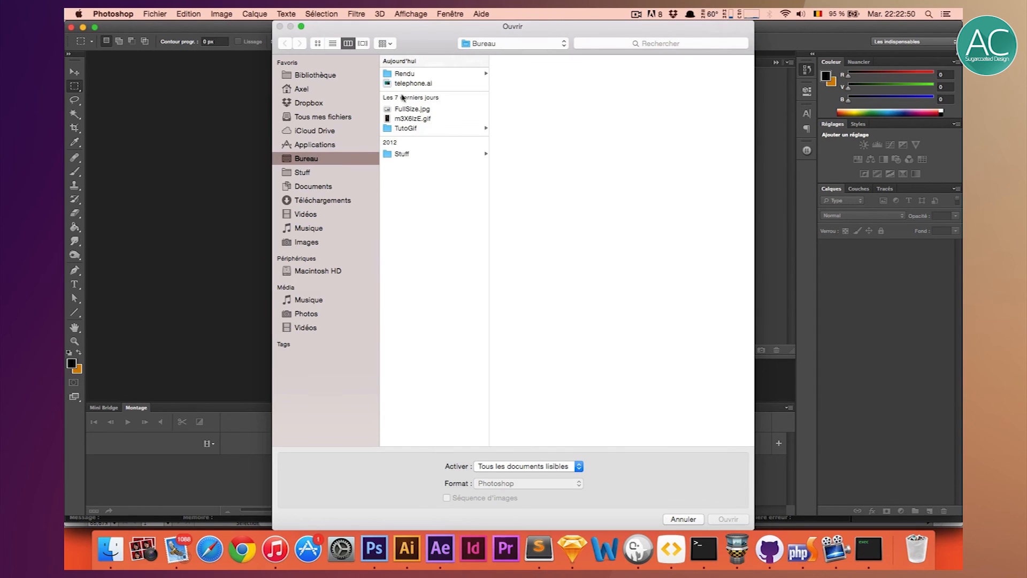
left_click(400, 84)
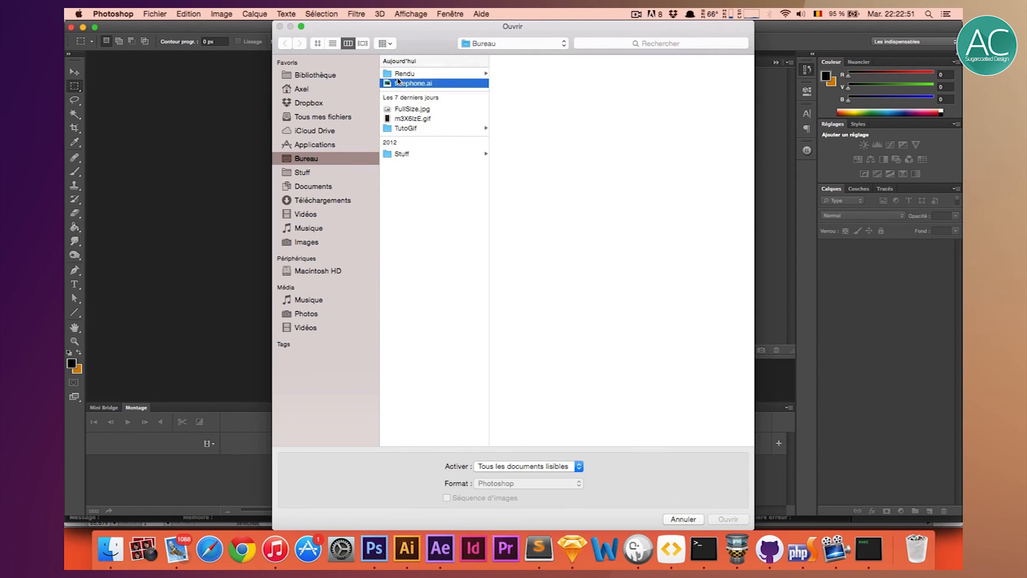
left_click(461, 74)
left_click(516, 74)
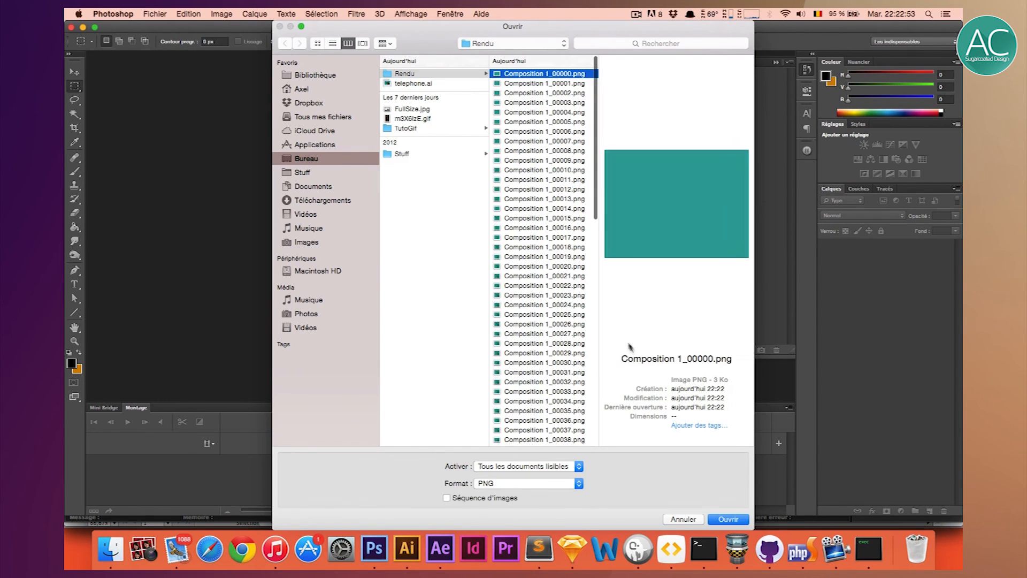
left_click(447, 498)
left_click(728, 519)
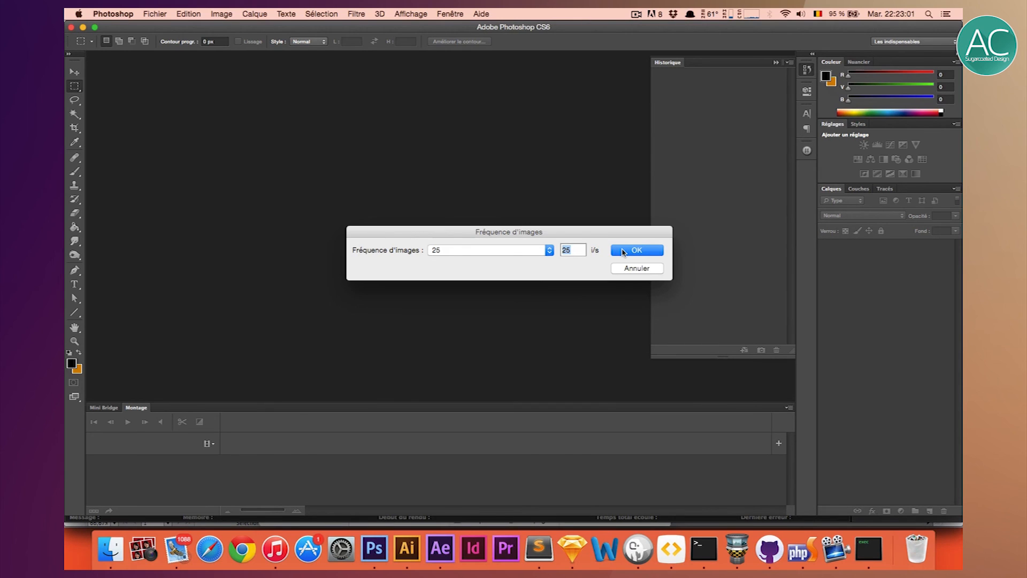
left_click(624, 251)
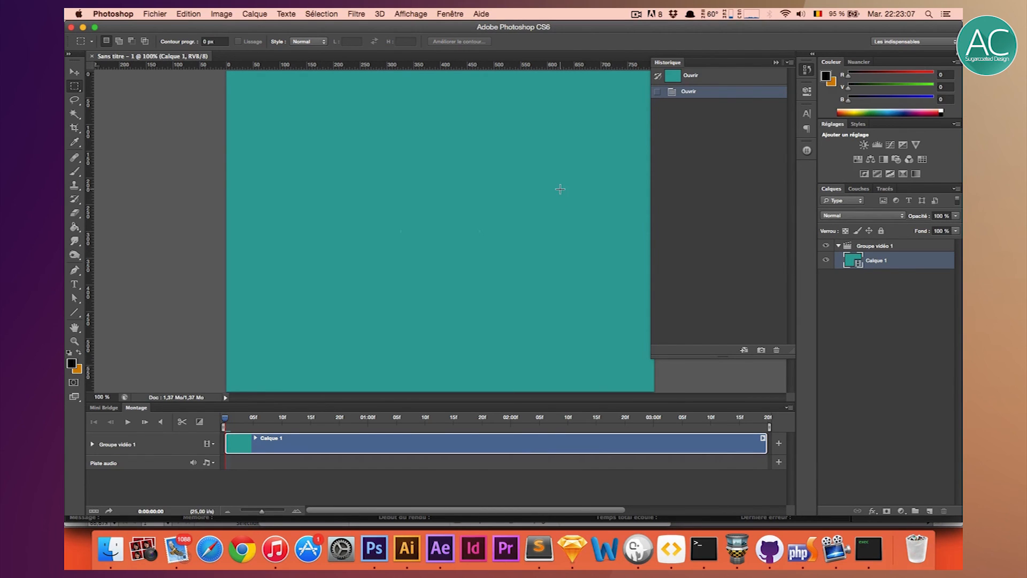
Collapse the history display and save the animation for the web as an 800 × 600 px GIF named MonGif on the Desktop.
left_click(774, 62)
left_click(155, 13)
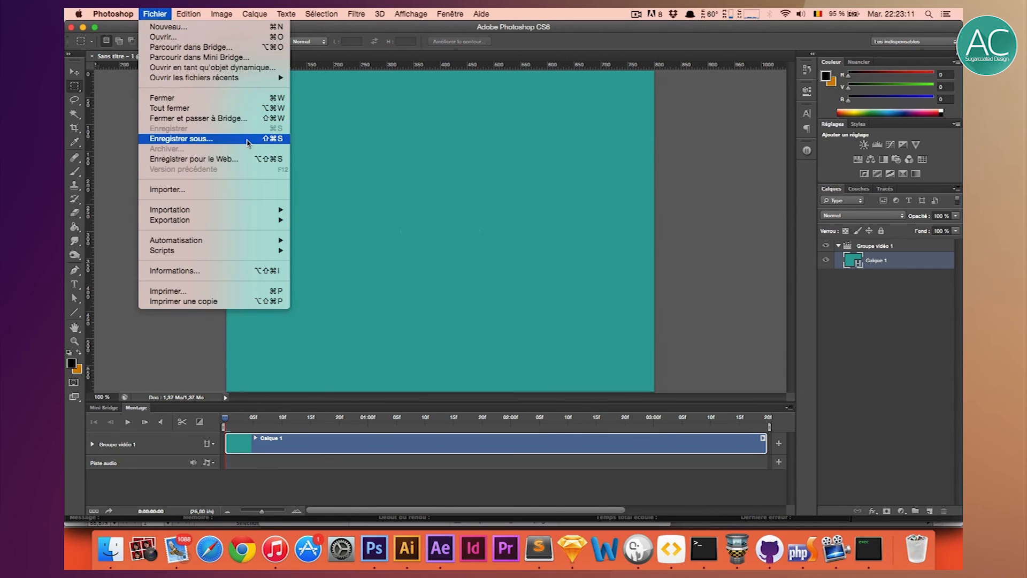
left_click(296, 163)
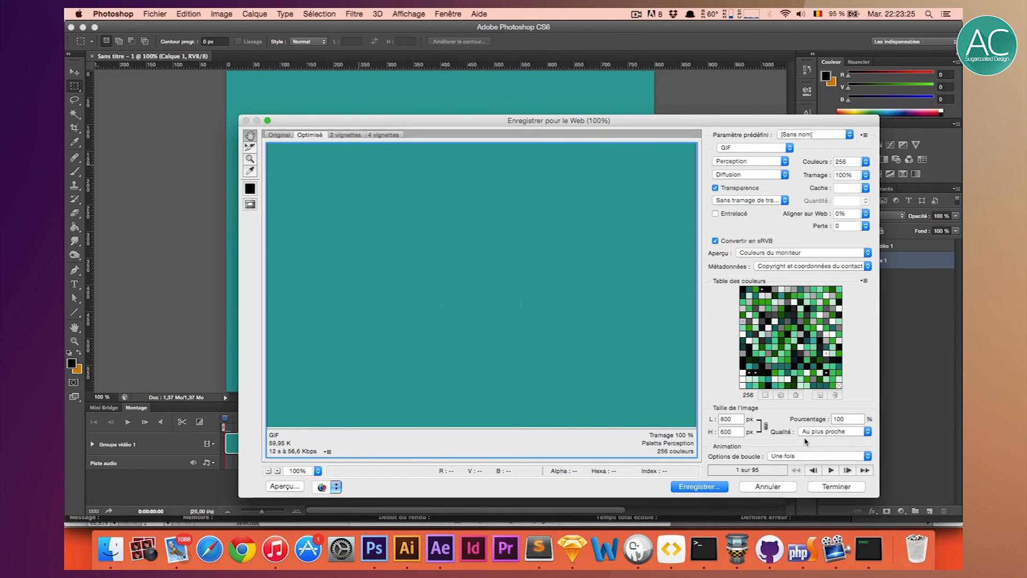
left_click(824, 432)
left_click(778, 417)
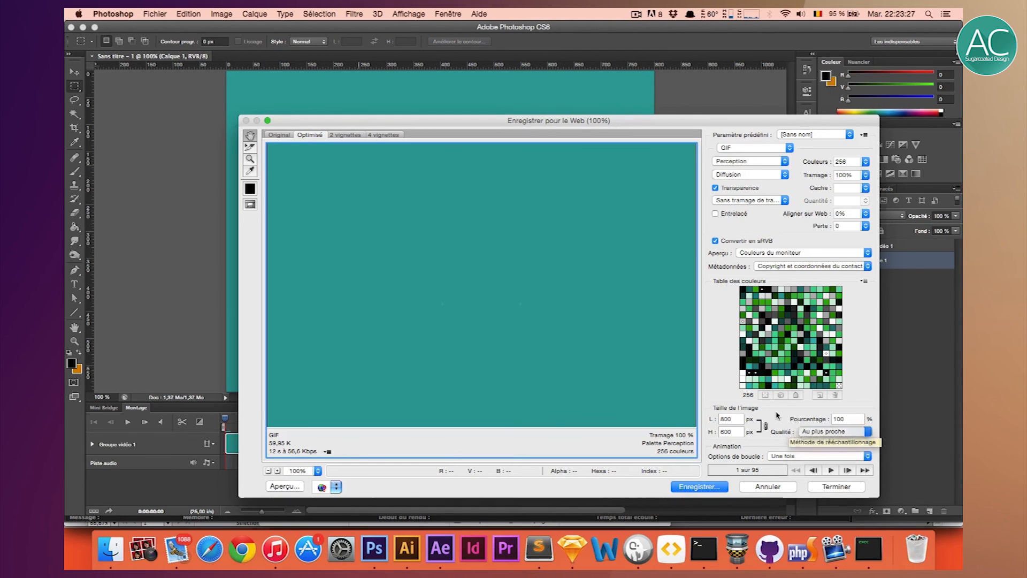
left_click(720, 487)
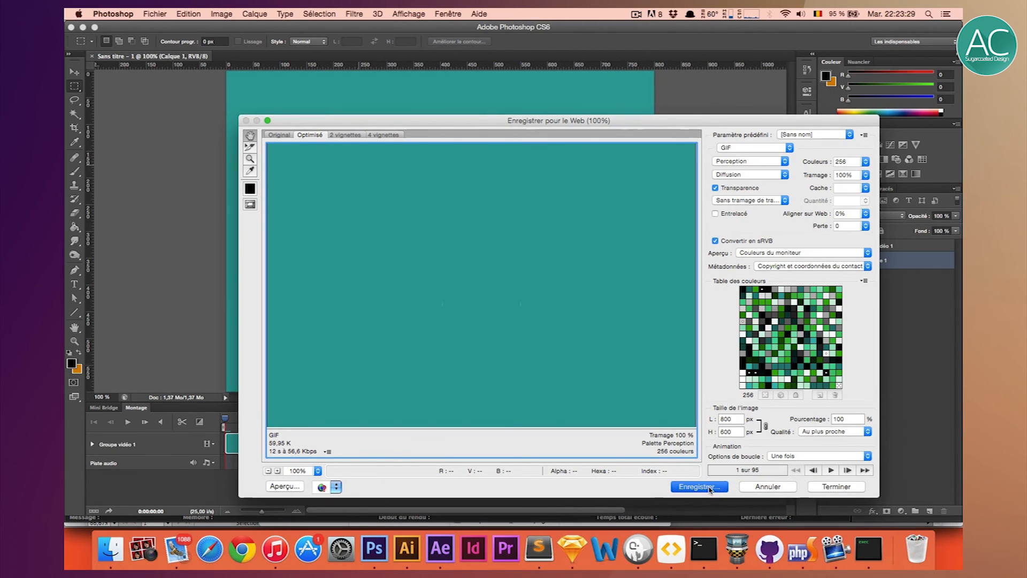
type("Mon")
type("Gif")
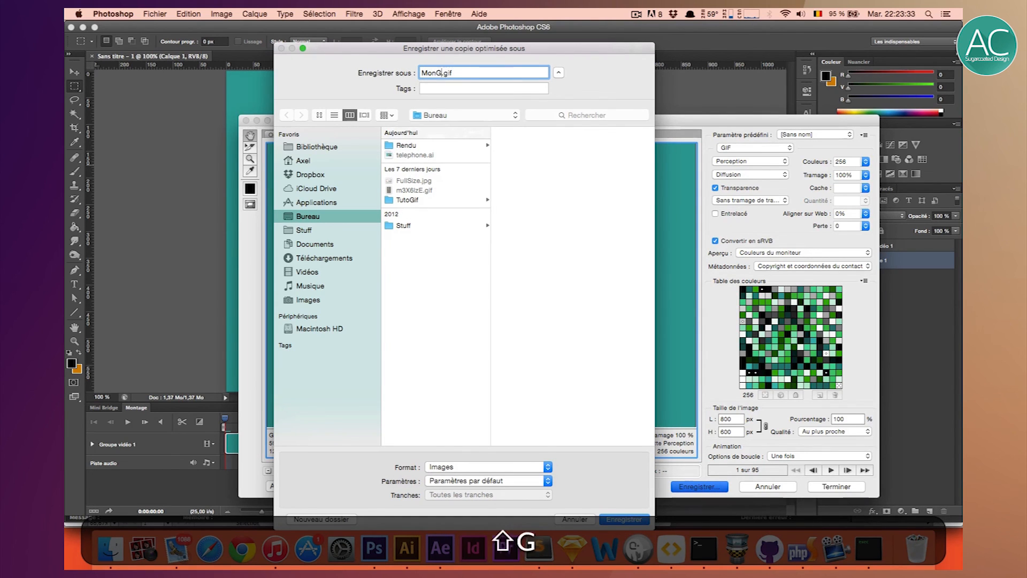
key("Return")
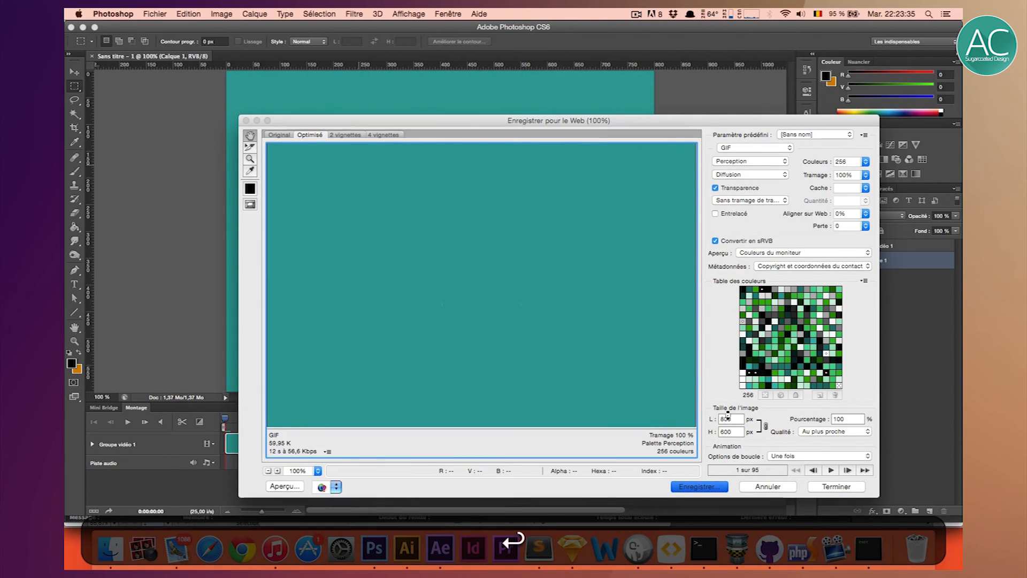
left_click(837, 486)
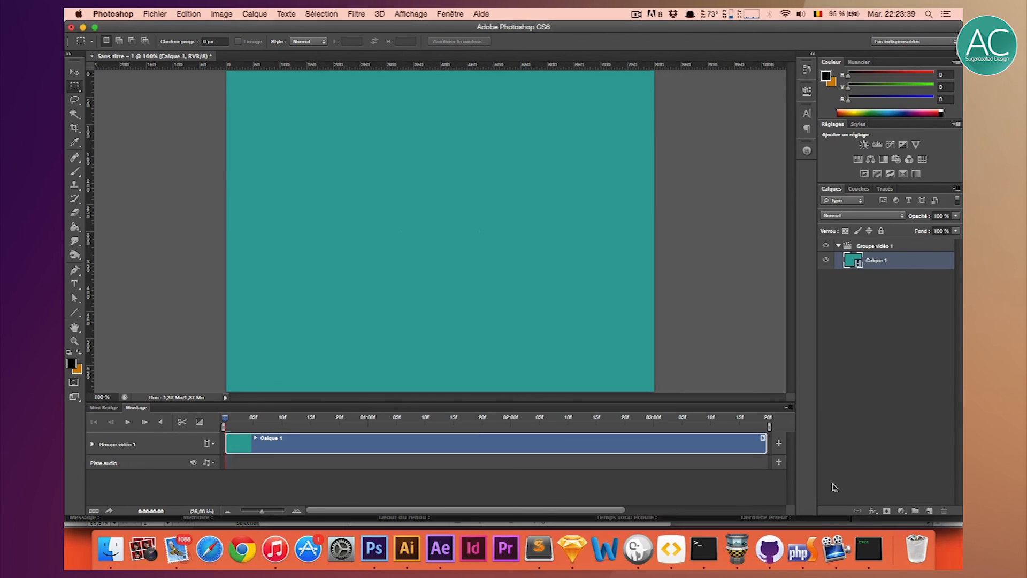
Switch to Finder and preview MonGif.gif on the Desktop to check its playback.
left_click(111, 548)
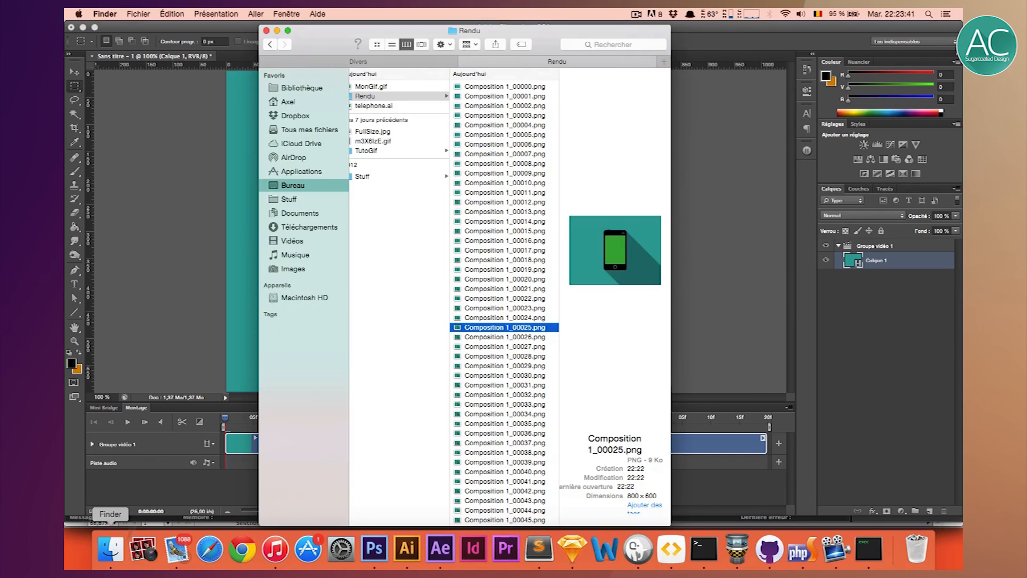
left_click(375, 87)
key("space")
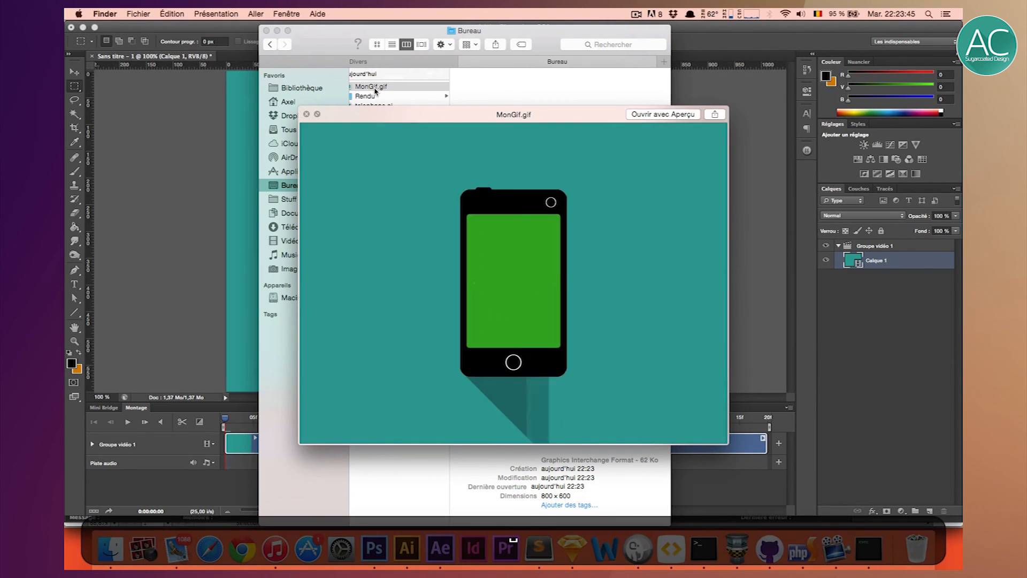